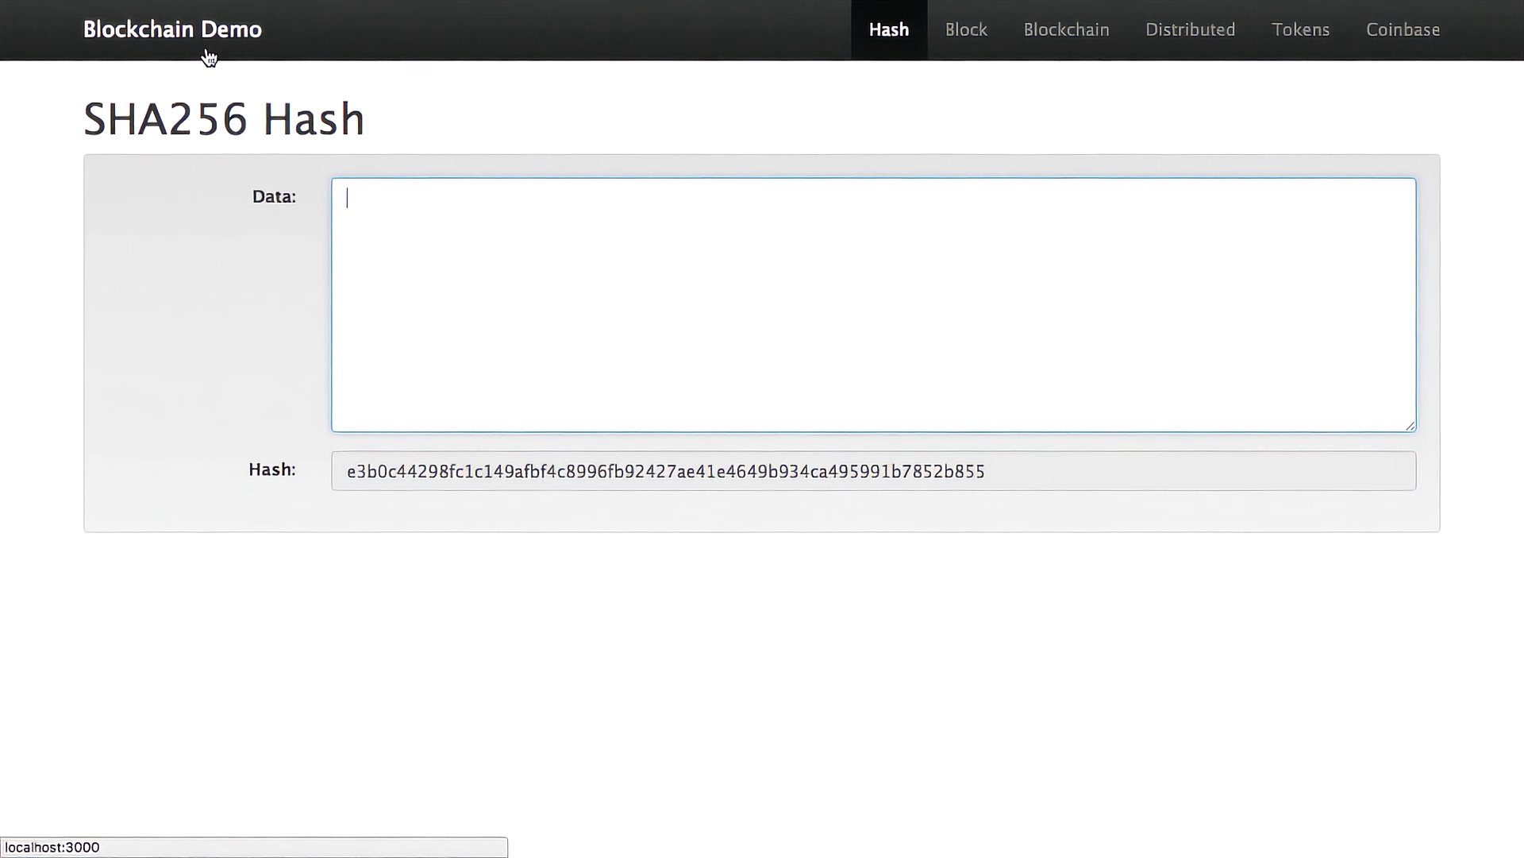
Step: Enter a first name in lowercase as the data for the SHA256 hash
left_click_drag(83, 121, 364, 130)
left_click(446, 127)
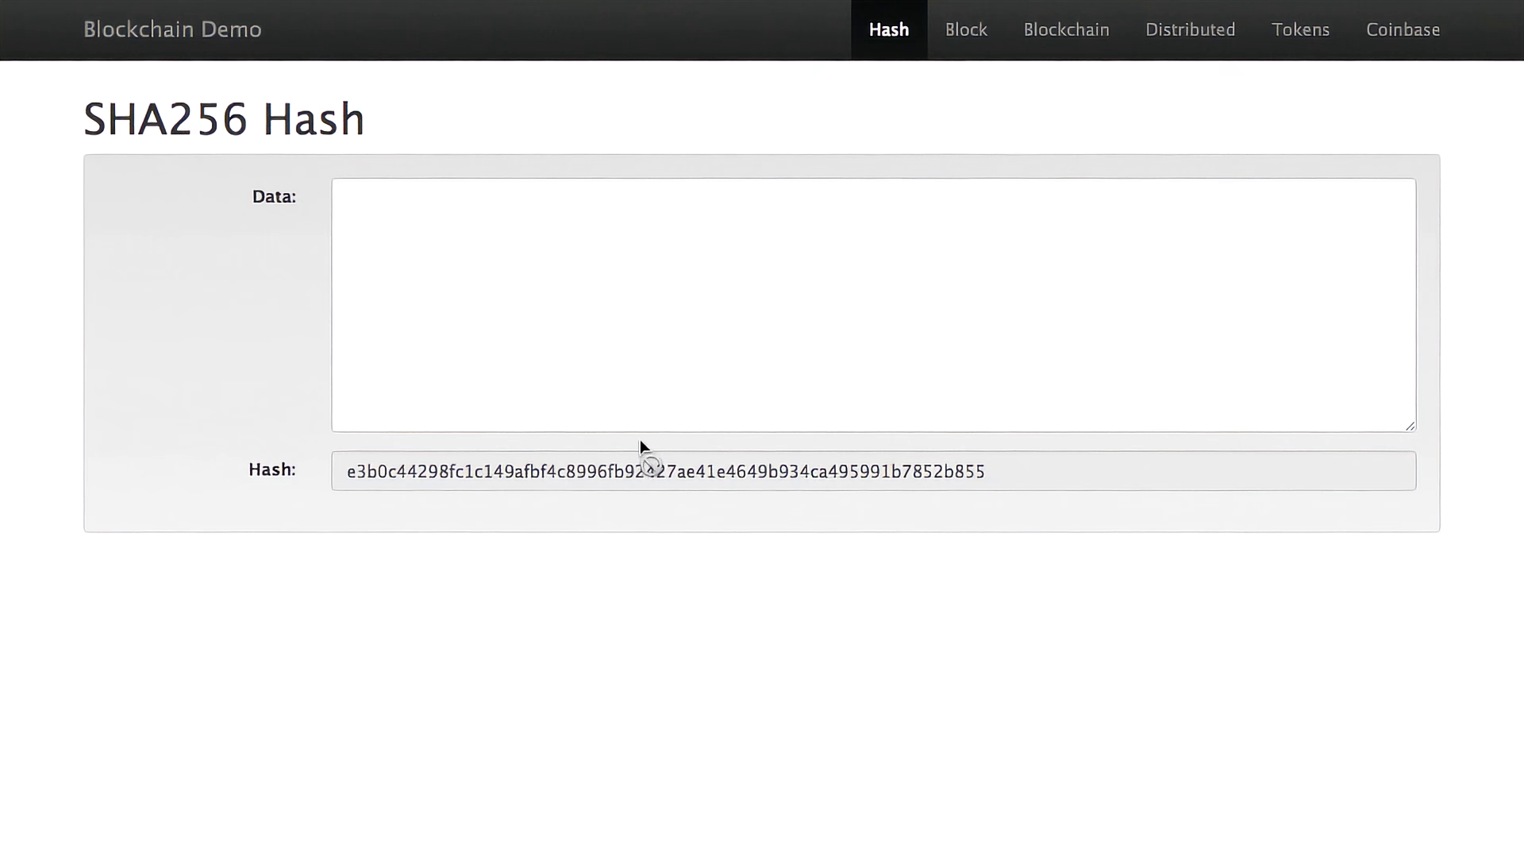
left_click(450, 262)
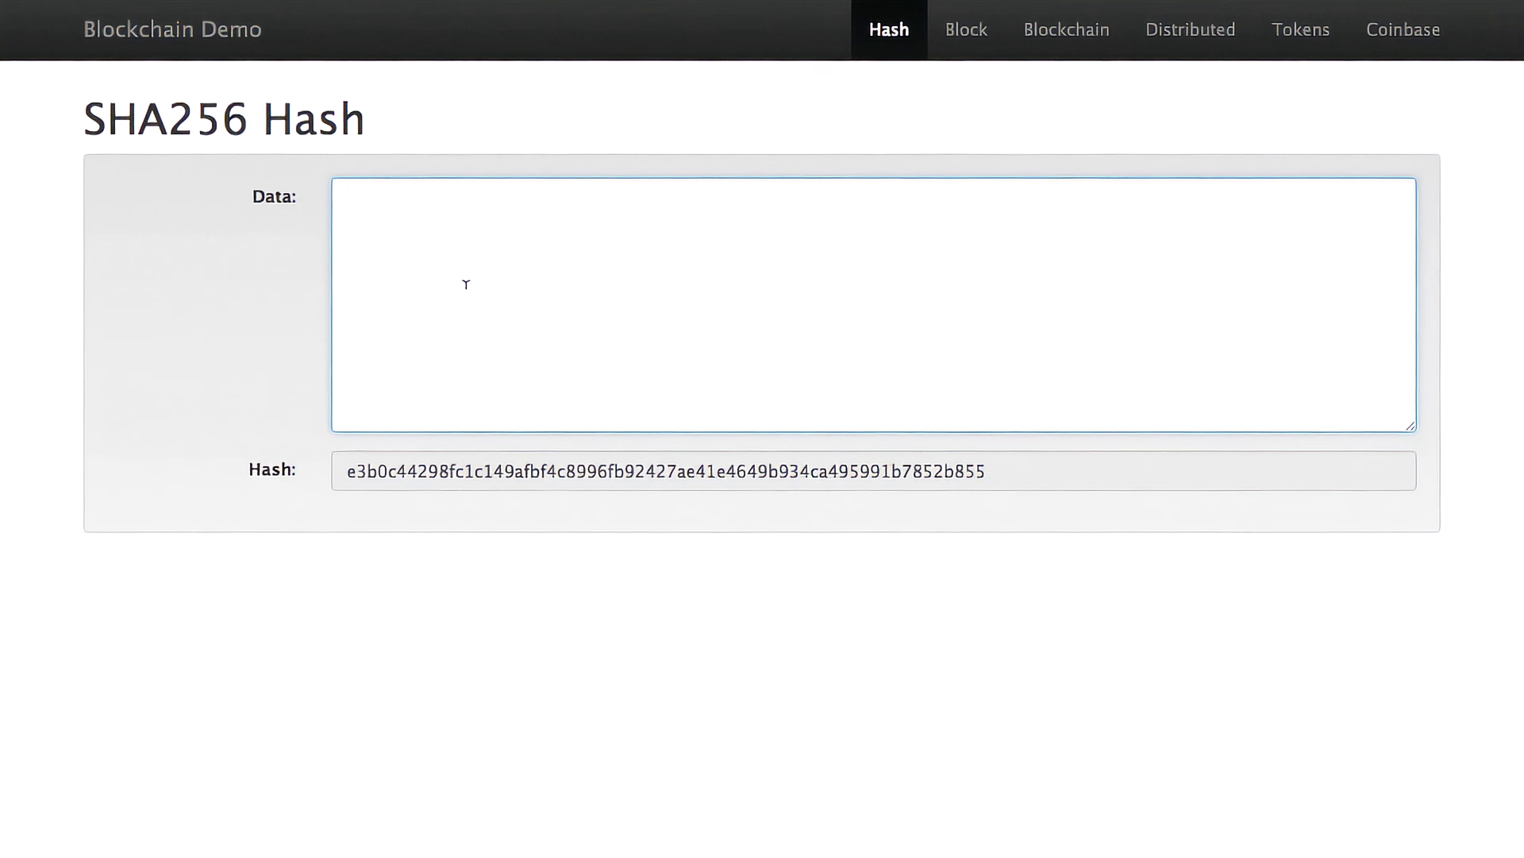
type("anders")
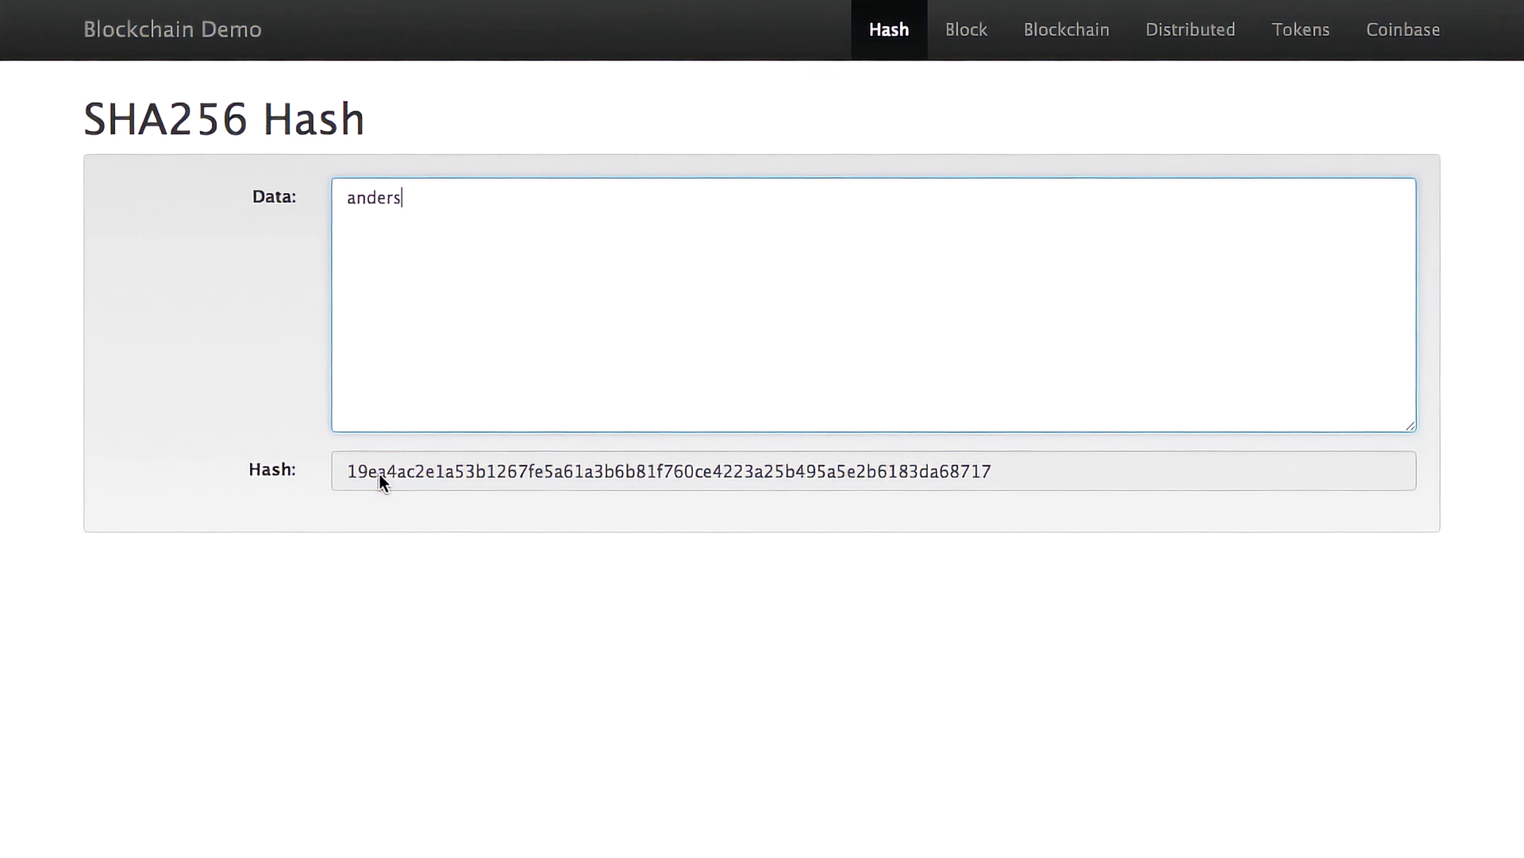
Step: Append a few random letters to the name in the hash data, and remove them again
type("ad")
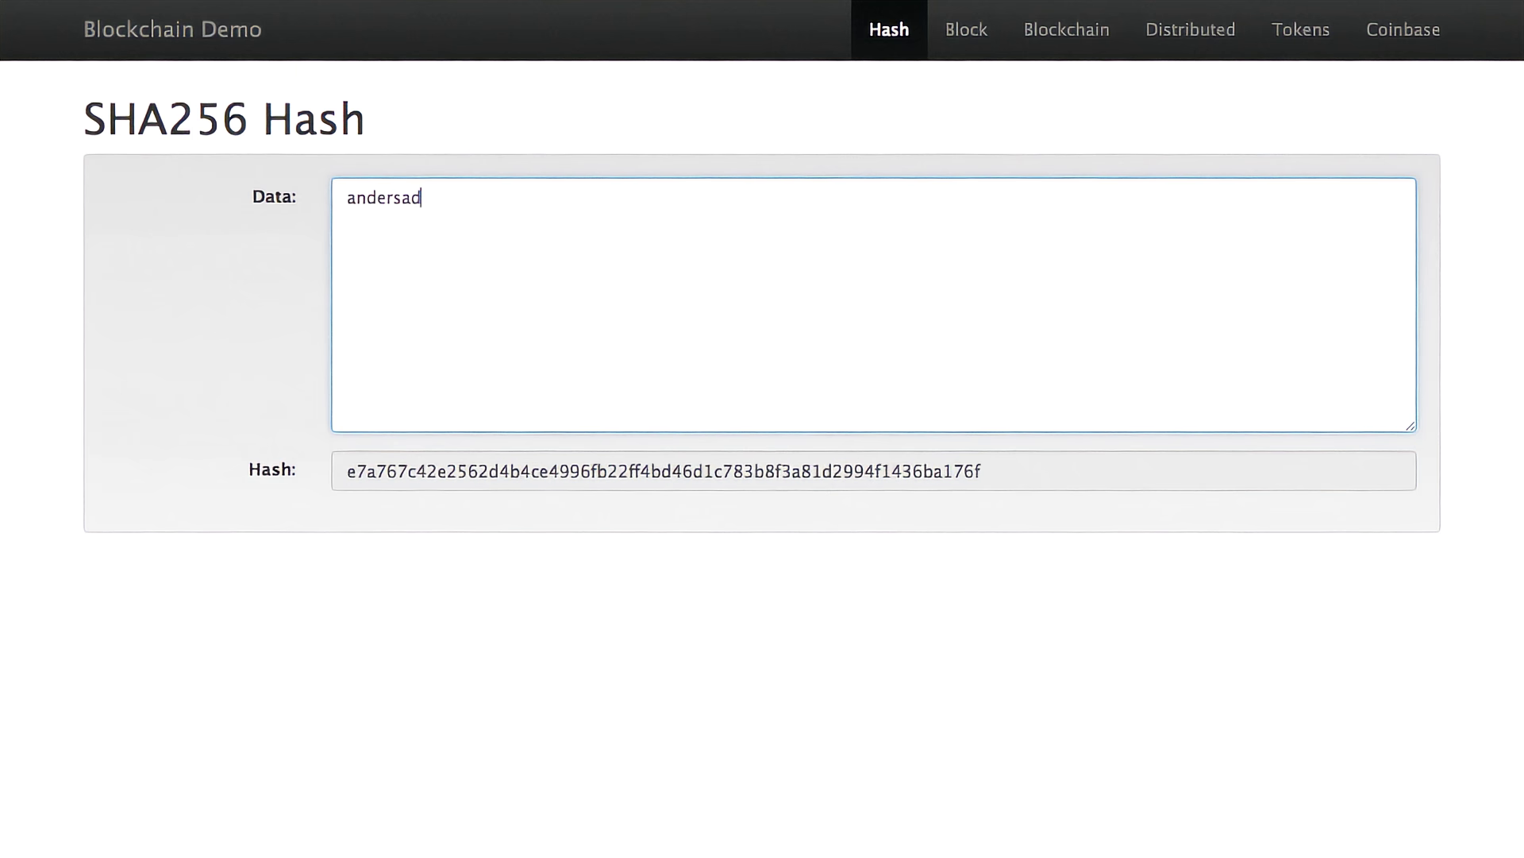
type("fsdfscf")
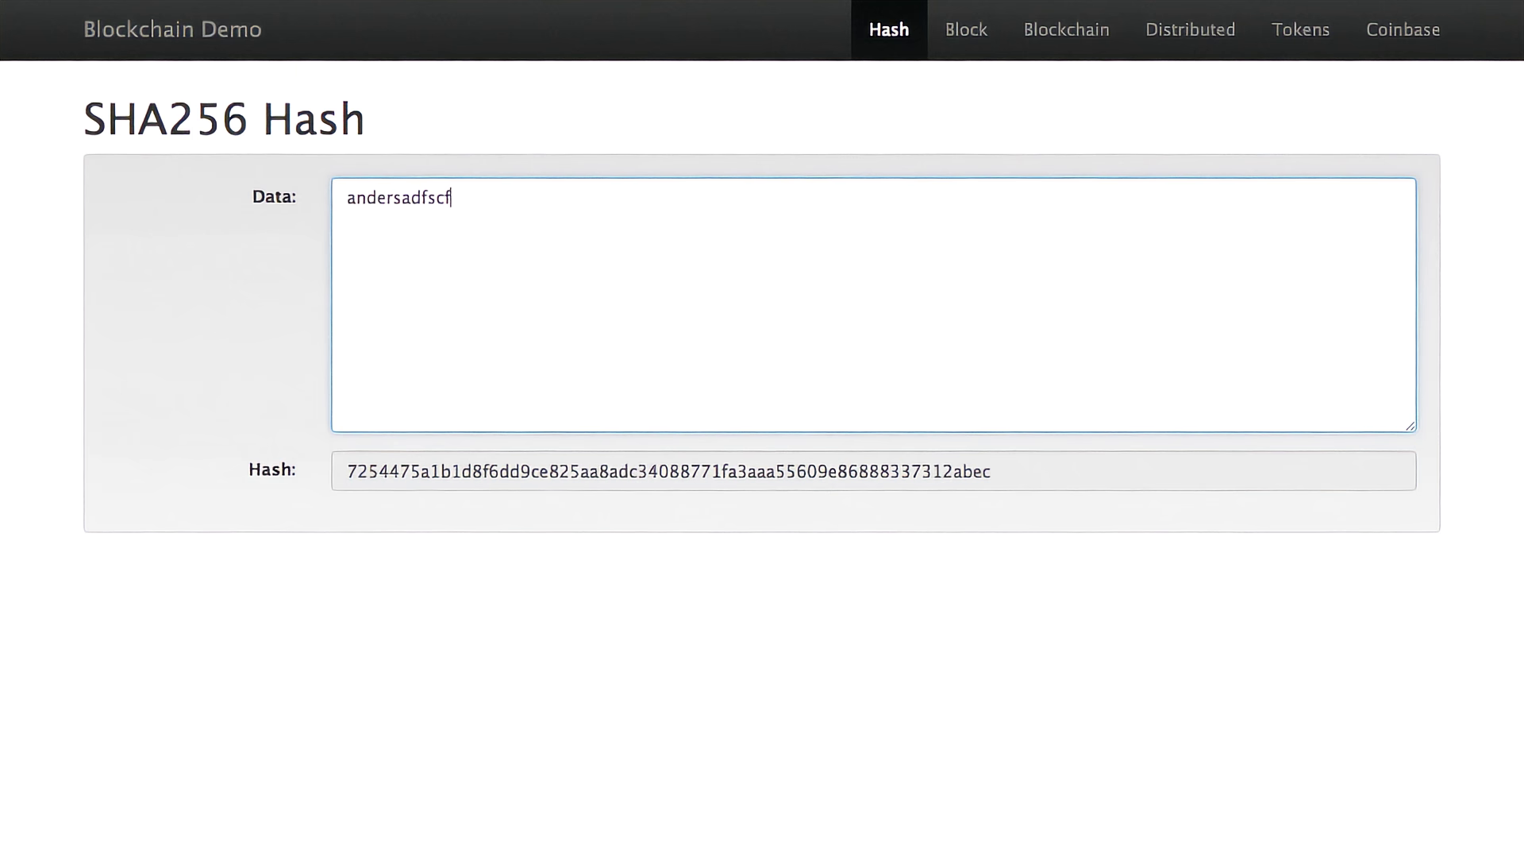
key("BackSpace")
key("BackSpace")
key("BackSpace")
key("BackSpace")
key("BackSpace")
key("BackSpace")
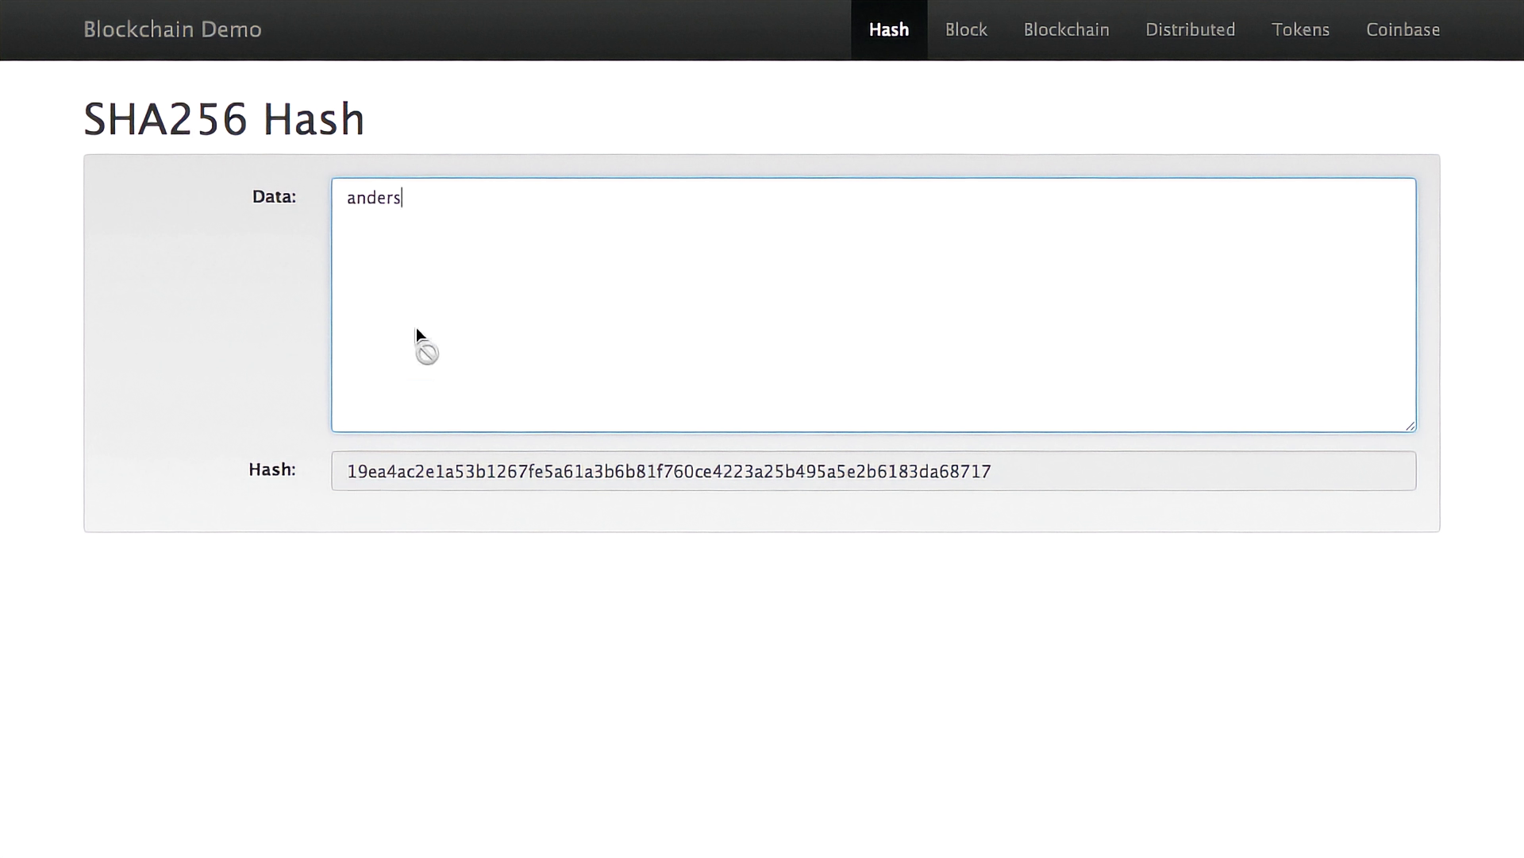
Step: Clear the hash data and re-enter the same lowercase first name
key("BackSpace")
key("BackSpace")
key("BackSpace")
key("BackSpace")
key("BackSpace")
key("BackSpace")
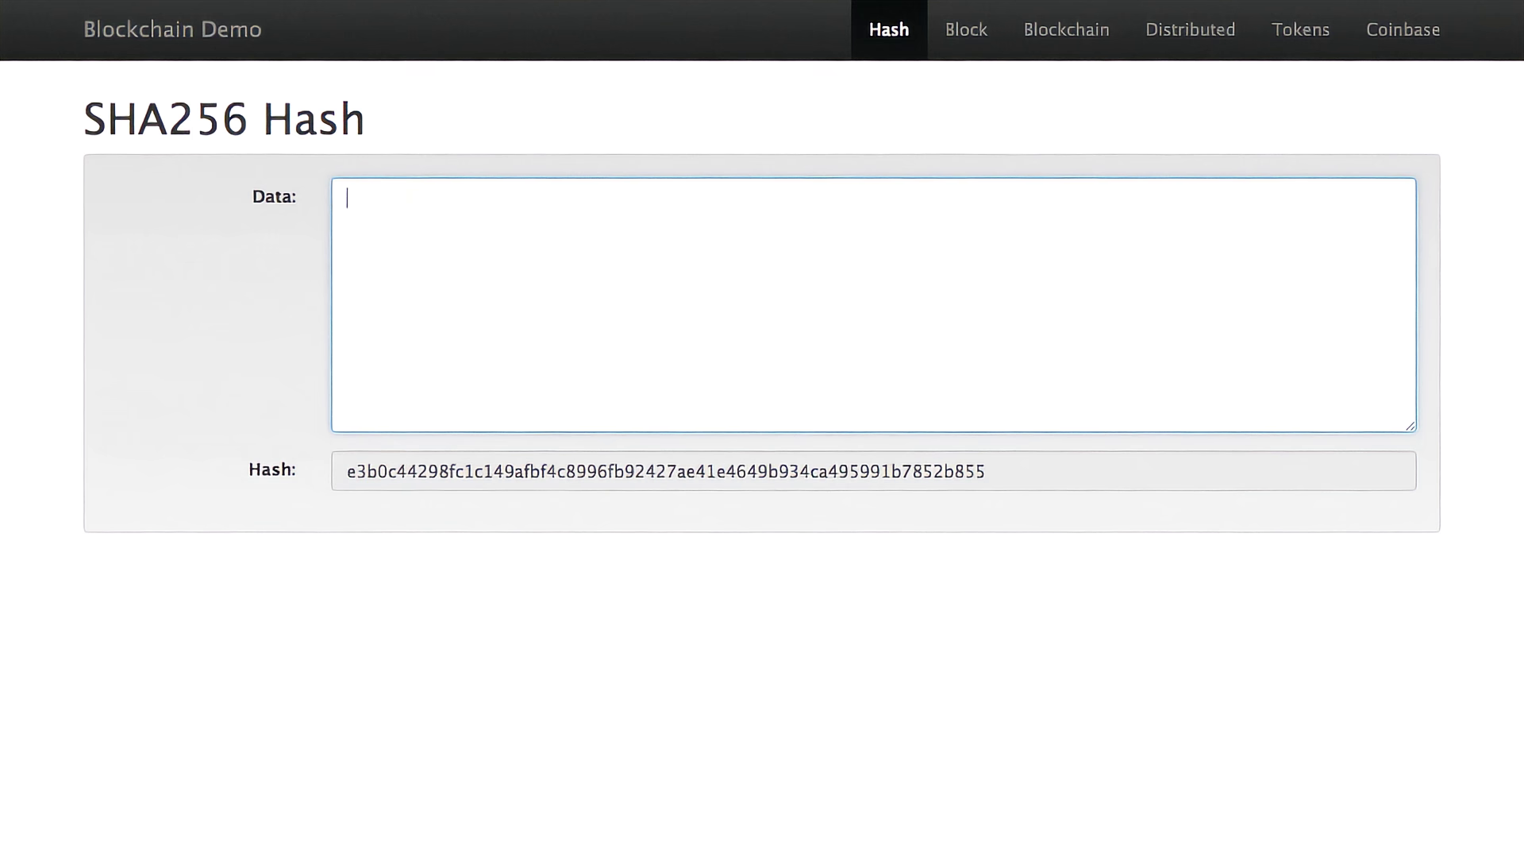
type("anders")
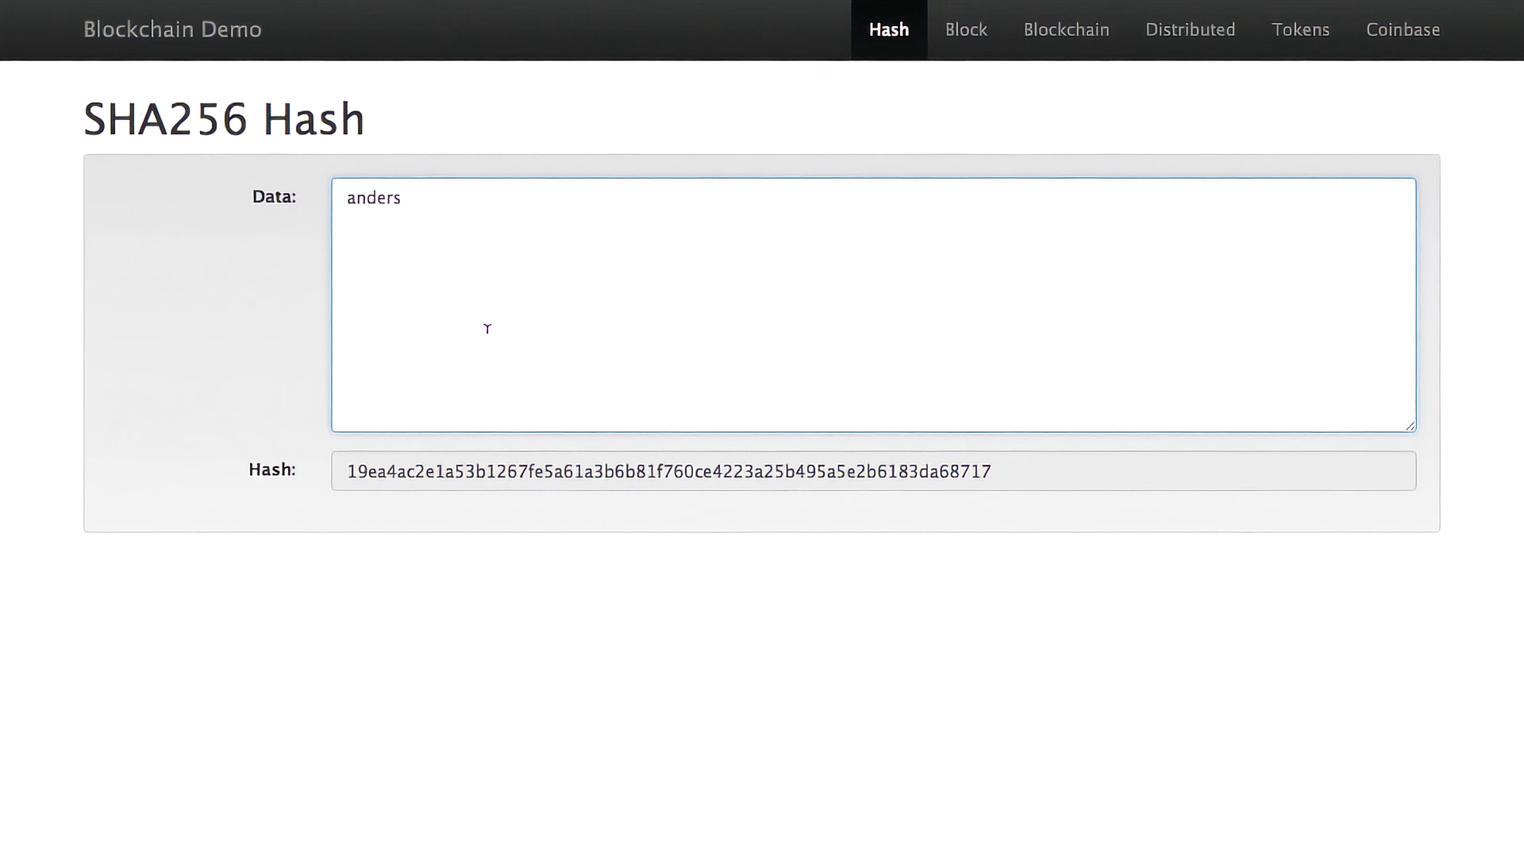
Step: Replace the hash data with many short lines of arbitrary text, starting with "oihs" and ending with "evev"
key("BackSpace")
key("BackSpace")
key("BackSpace")
key("BackSpace")
key("BackSpace")
key("BackSpace")
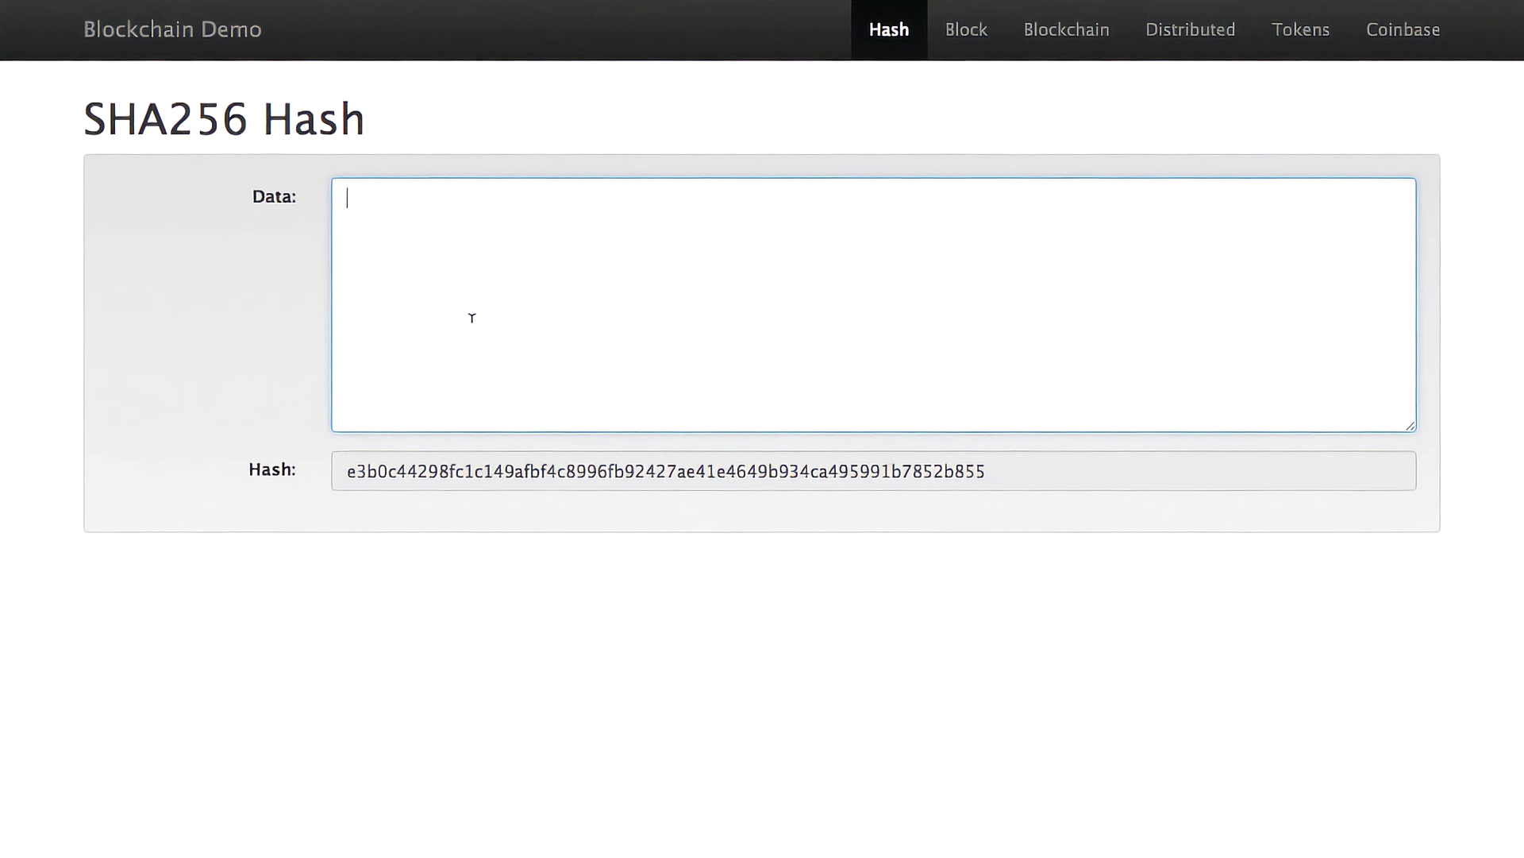
type("oihs sdc sdc e ev ev e")
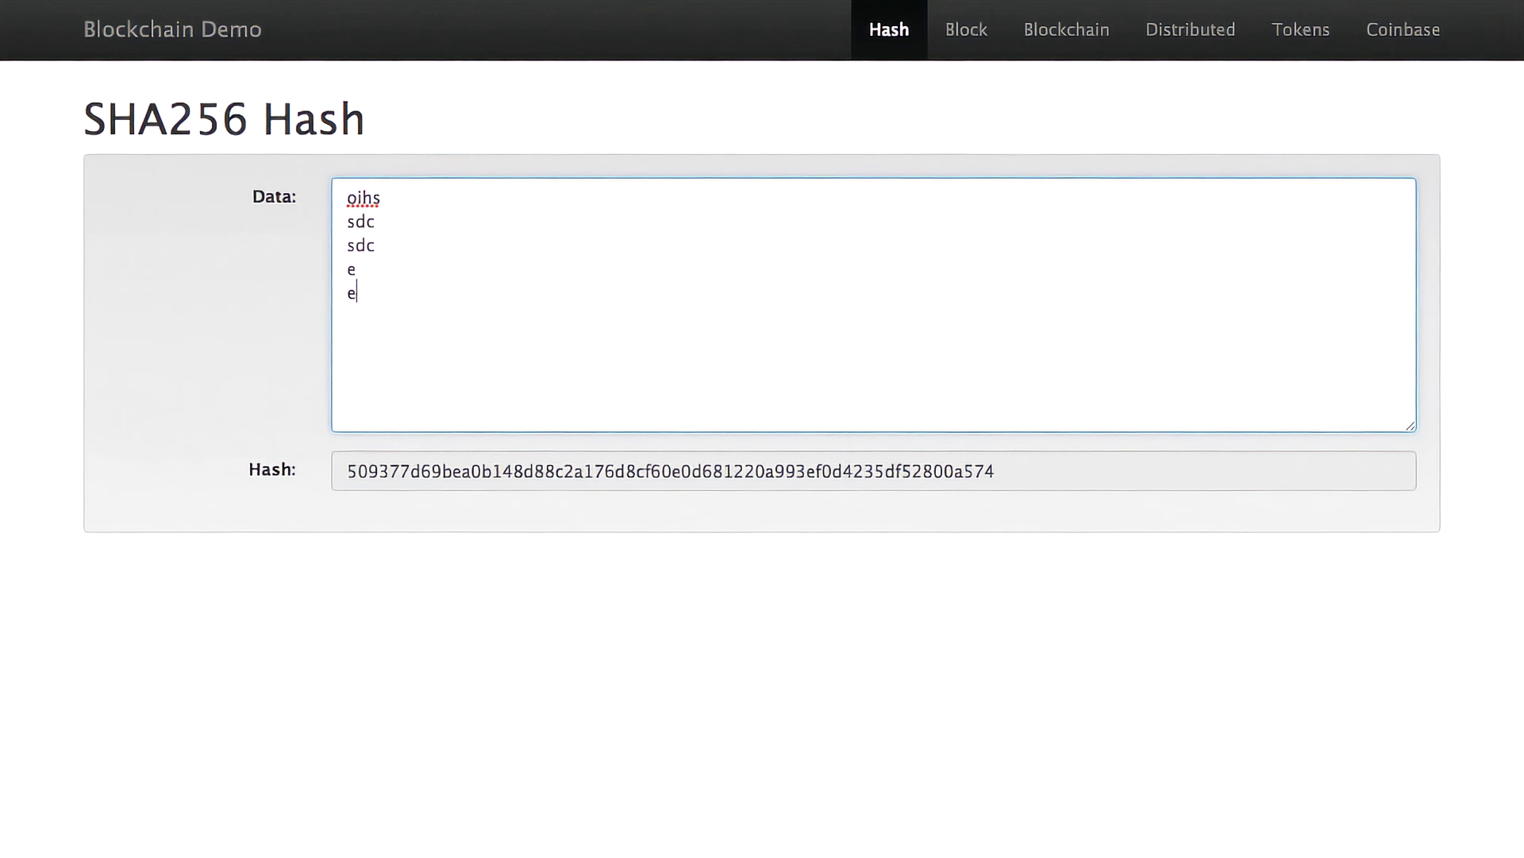
type(" er erv e erv erv erv  ev erv ")
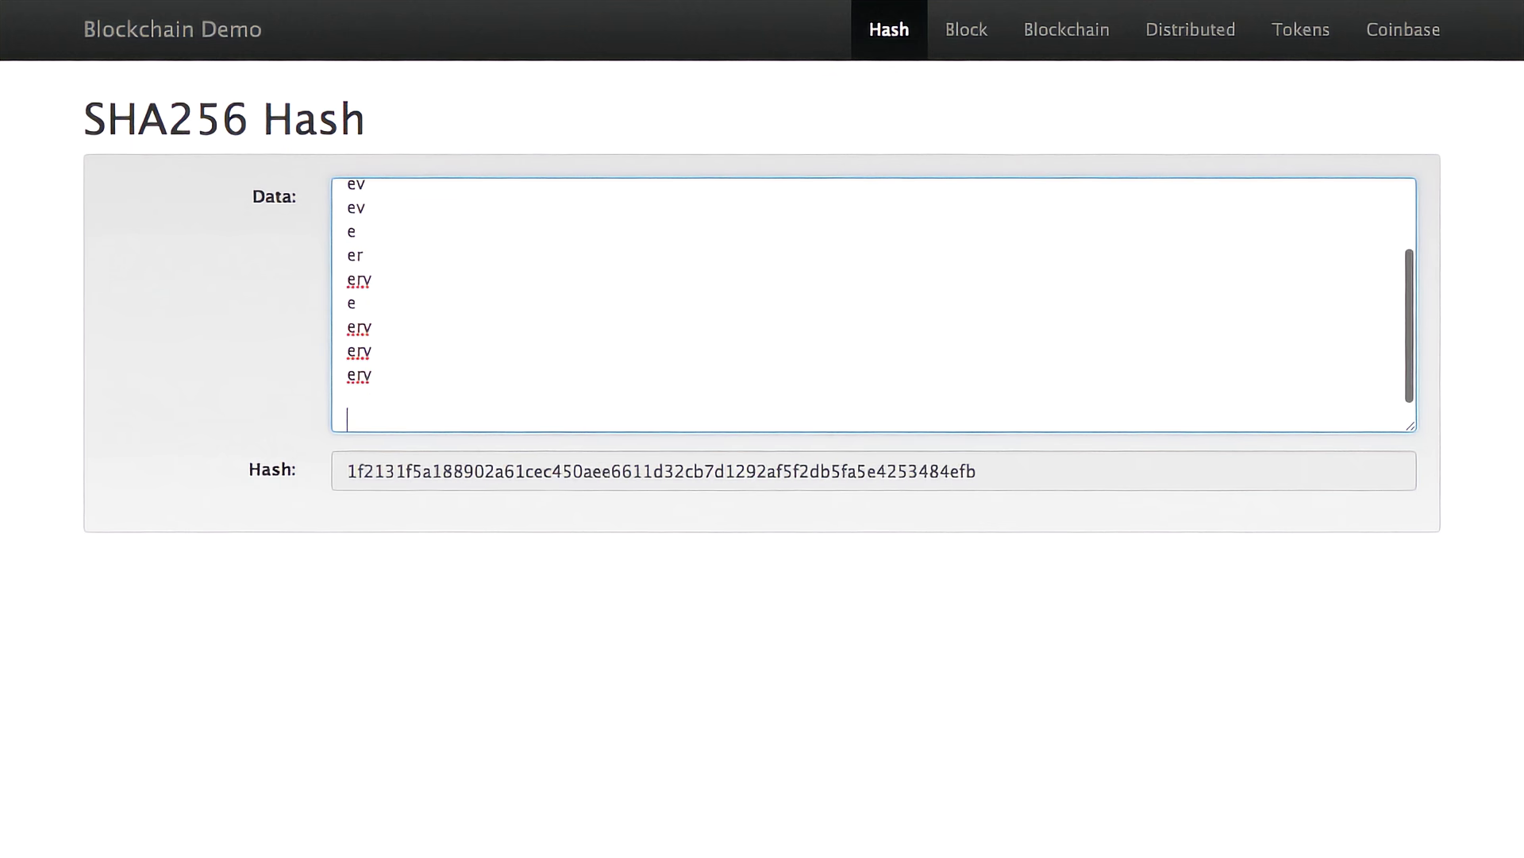
type("er er erveververv  ev er ")
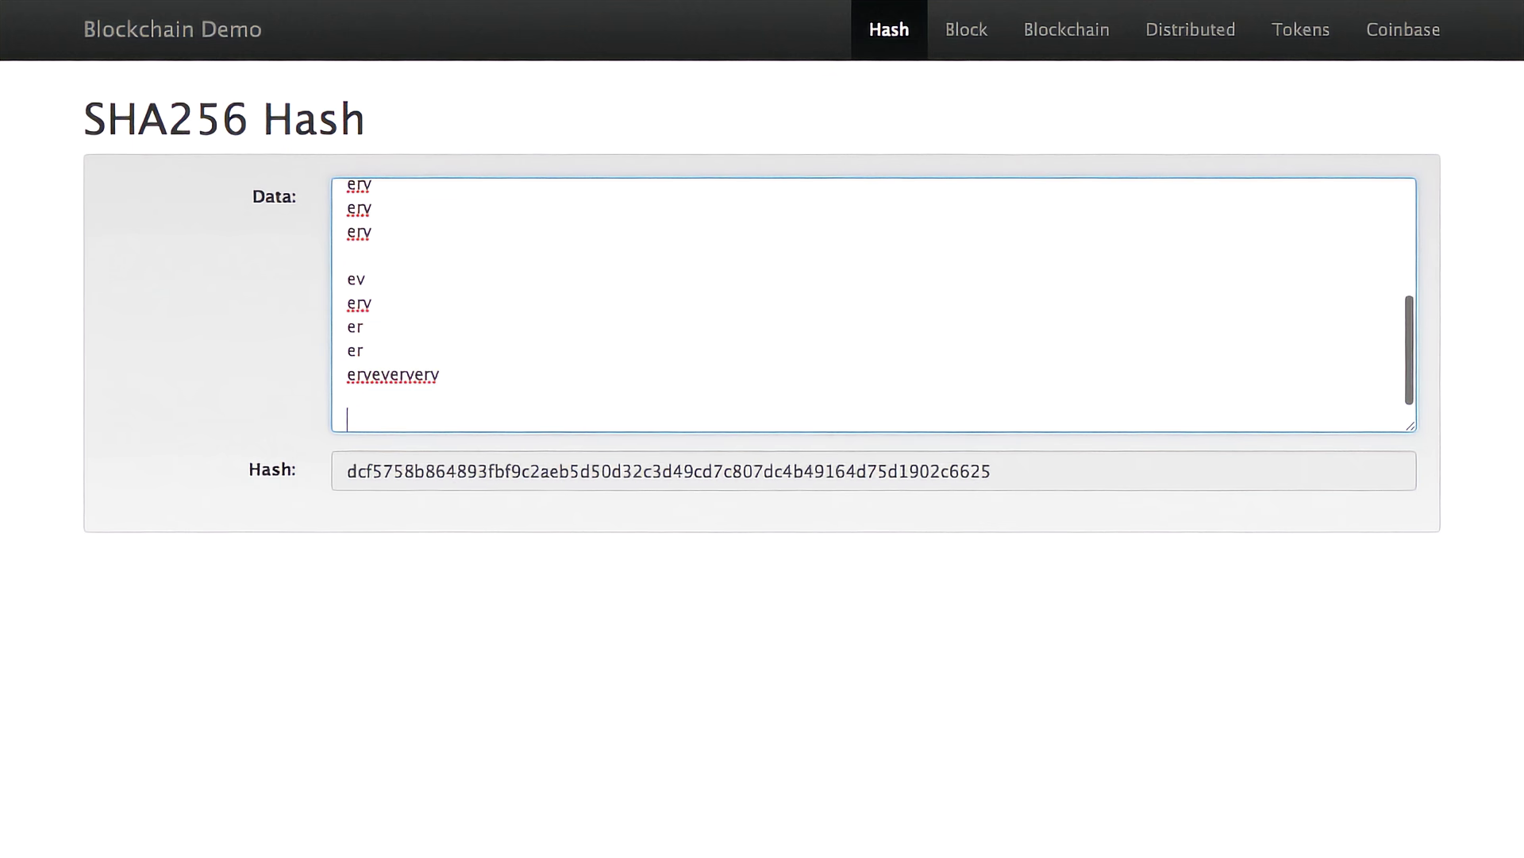
type("rv ev evev")
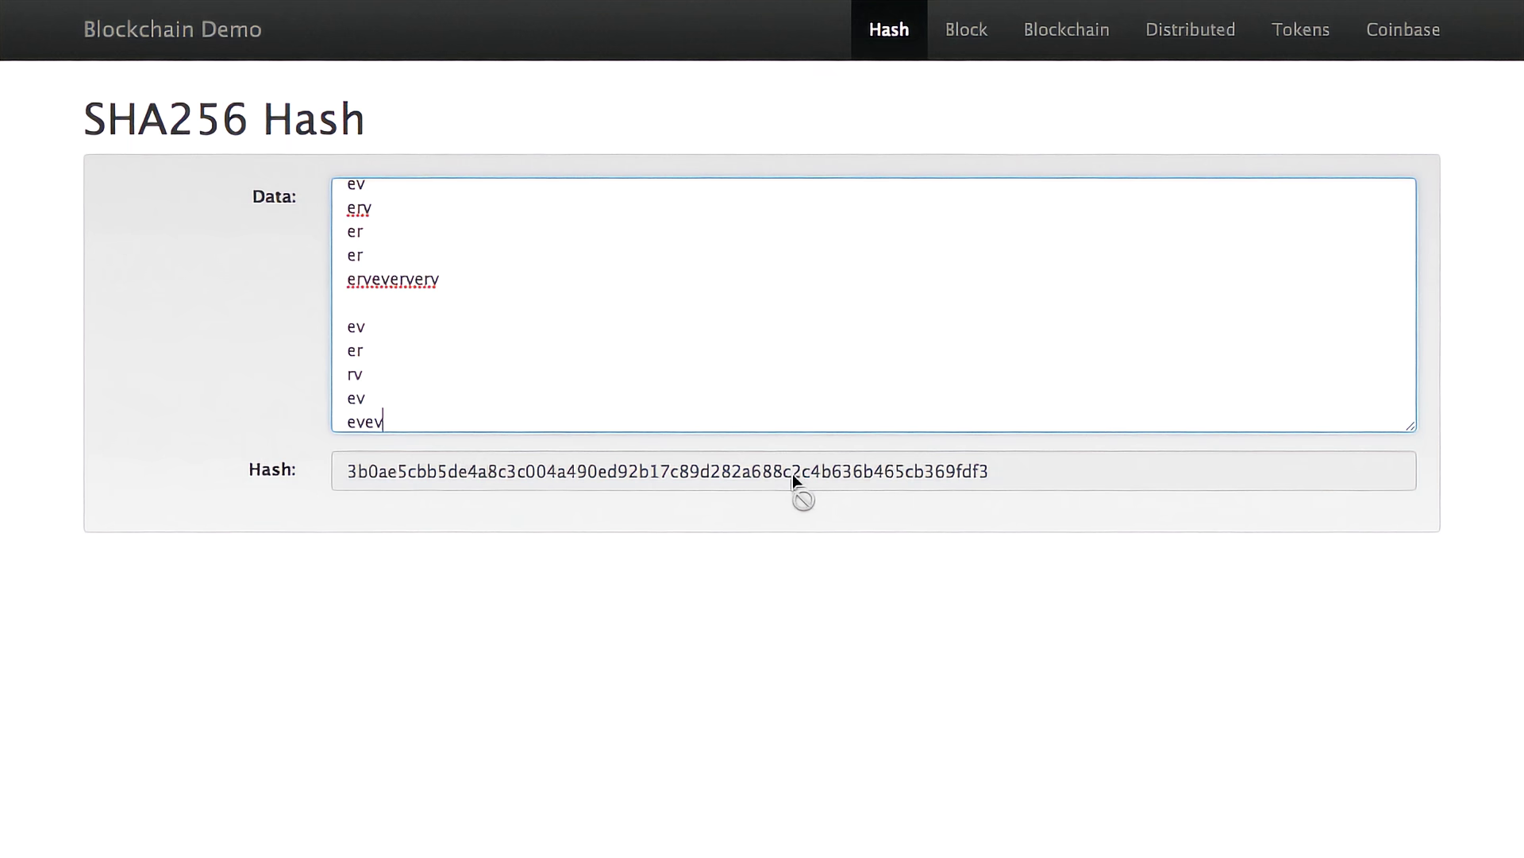
Step: Delete the lines "er", "rv" and "ev" directly above the final "evev" line of the hash data
left_click(528, 388)
key("BackSpace")
key("BackSpace")
key("BackSpace")
key("BackSpace")
key("BackSpace")
key("BackSpace")
key("BackSpace")
key("BackSpace")
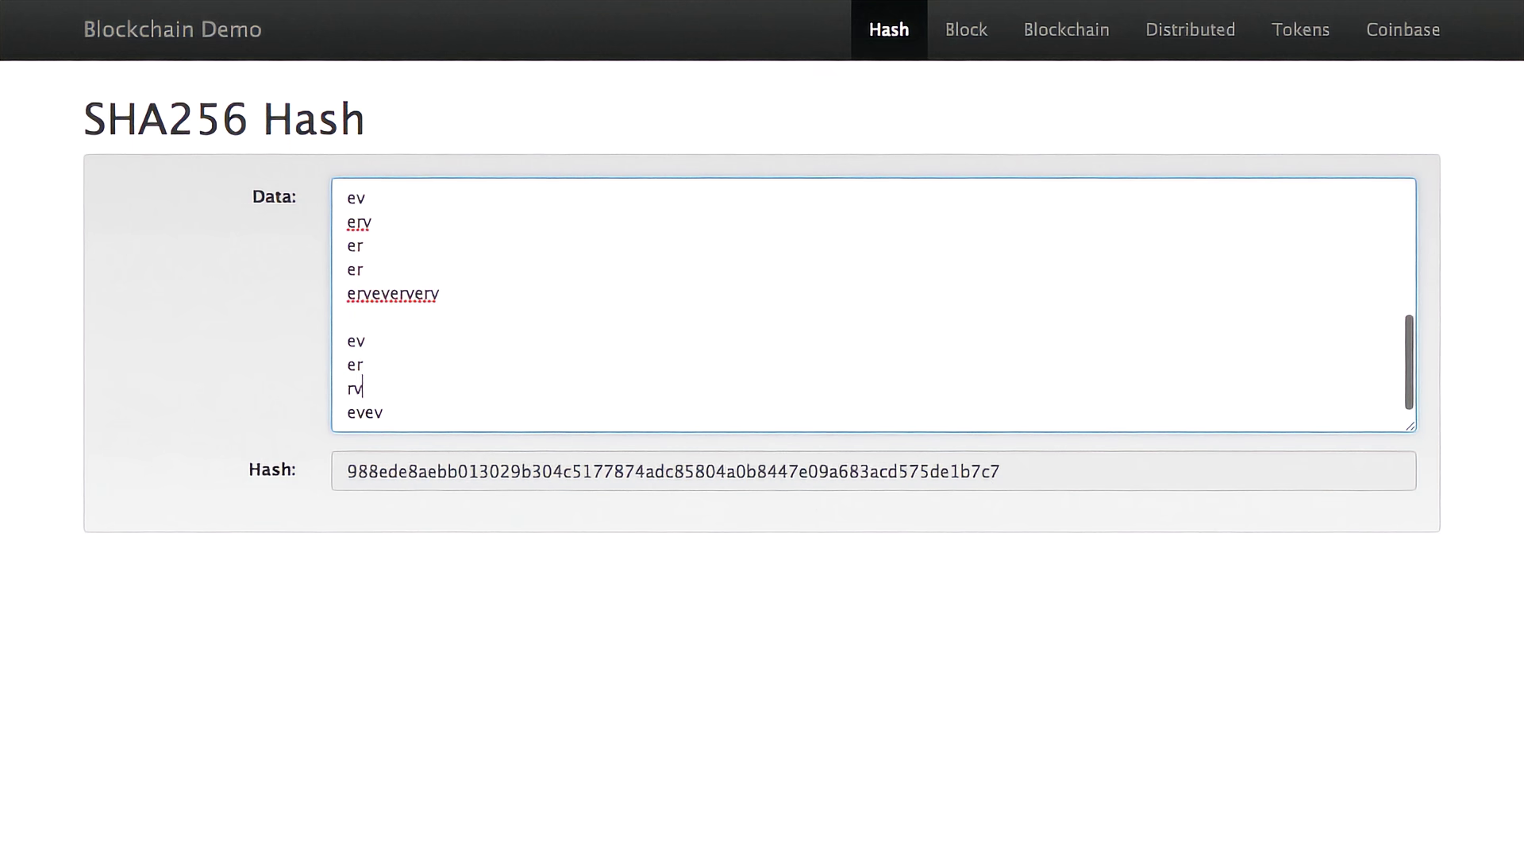
key("BackSpace")
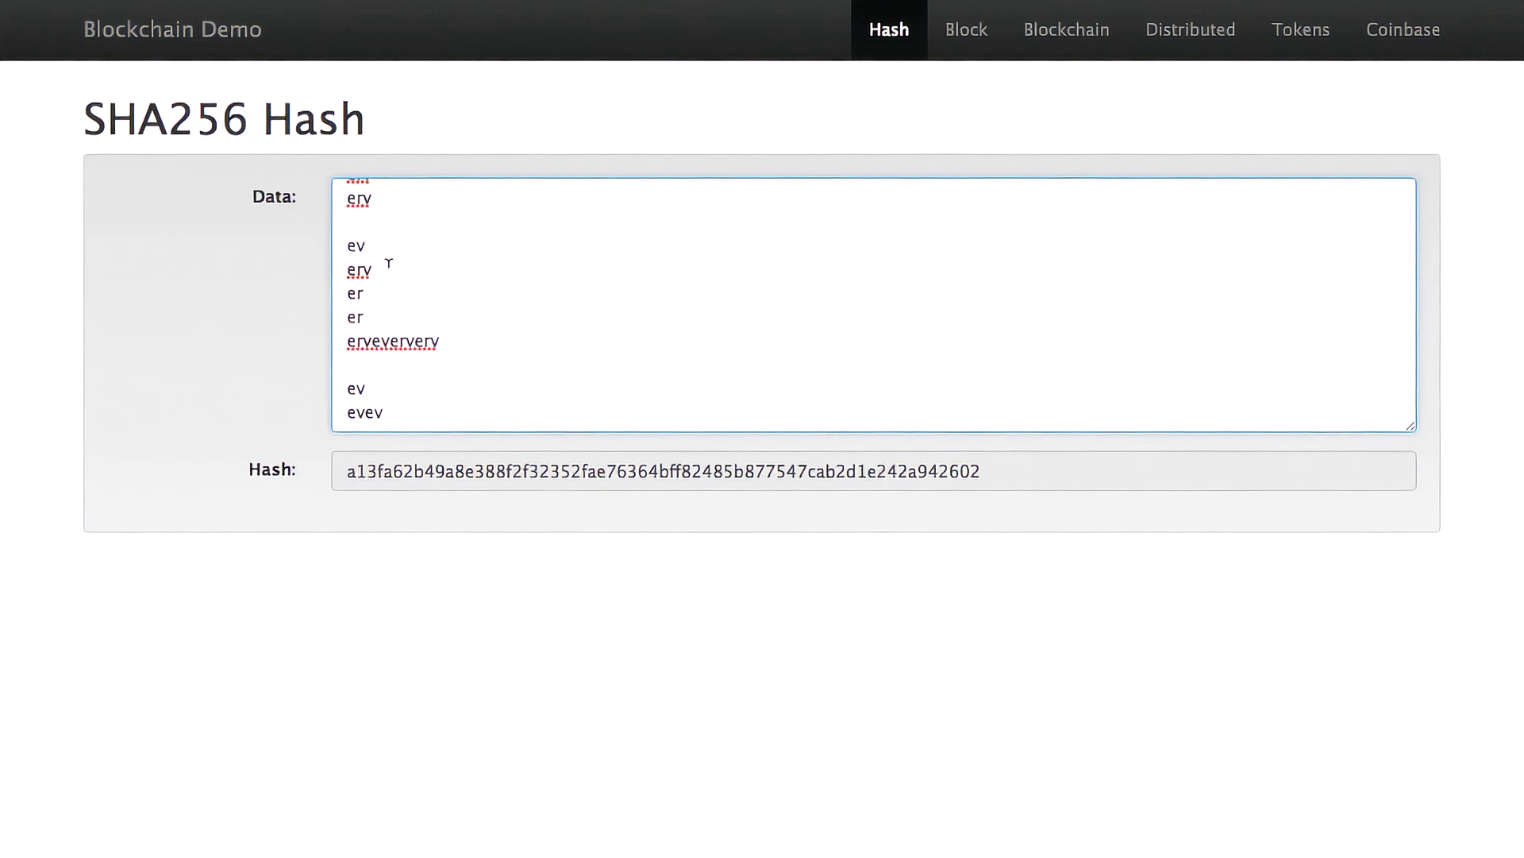
Step: Clear all the text from the hash data
left_click(458, 409)
key("ctrl+a")
key("BackSpace")
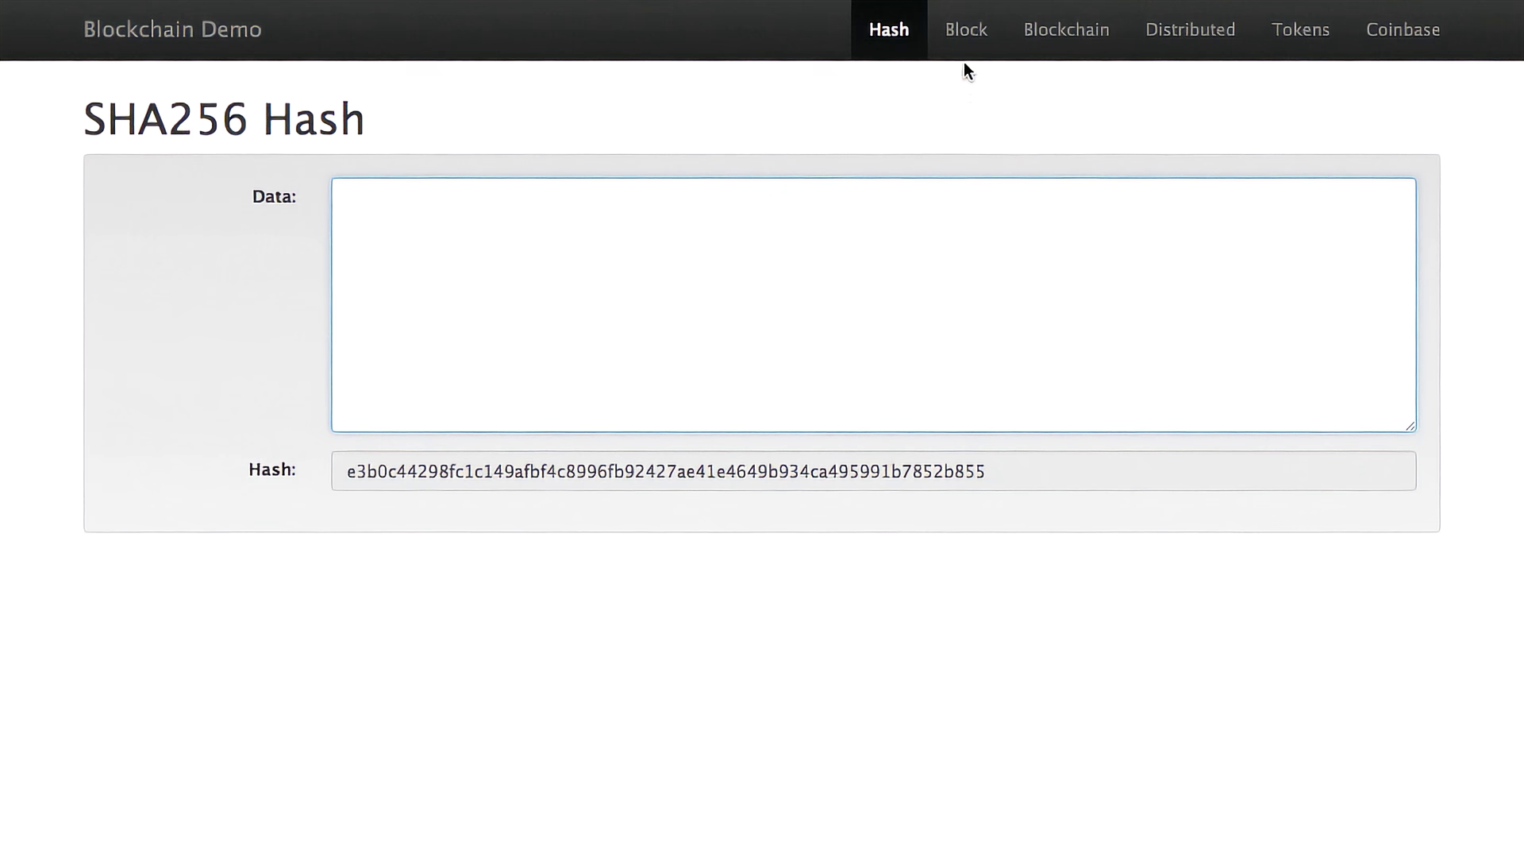
Step: Open the Block page and enter "hi" as the data of block 1
left_click(966, 29)
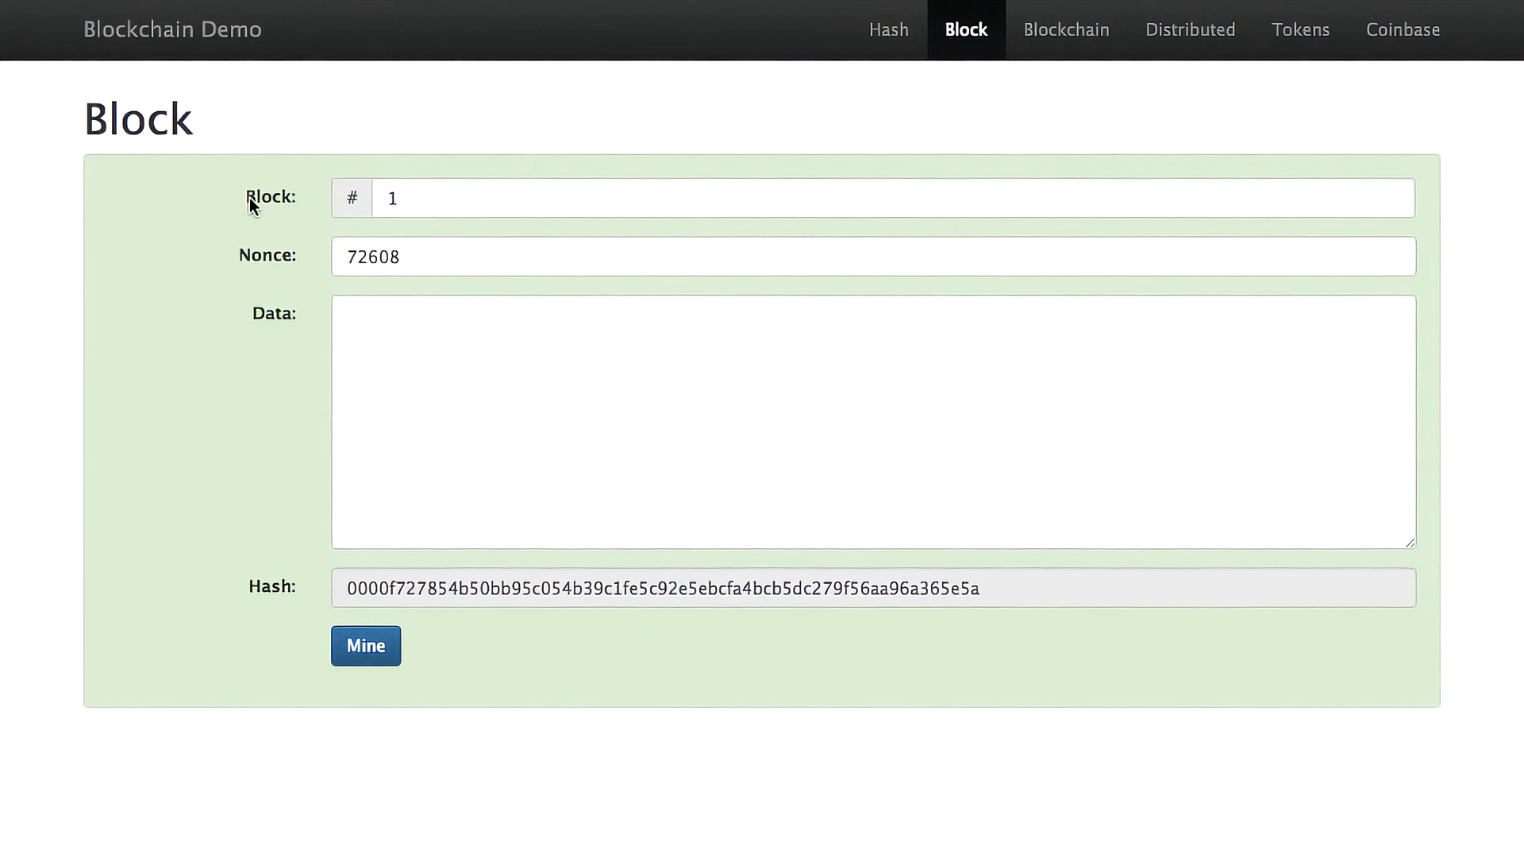
left_click(425, 194)
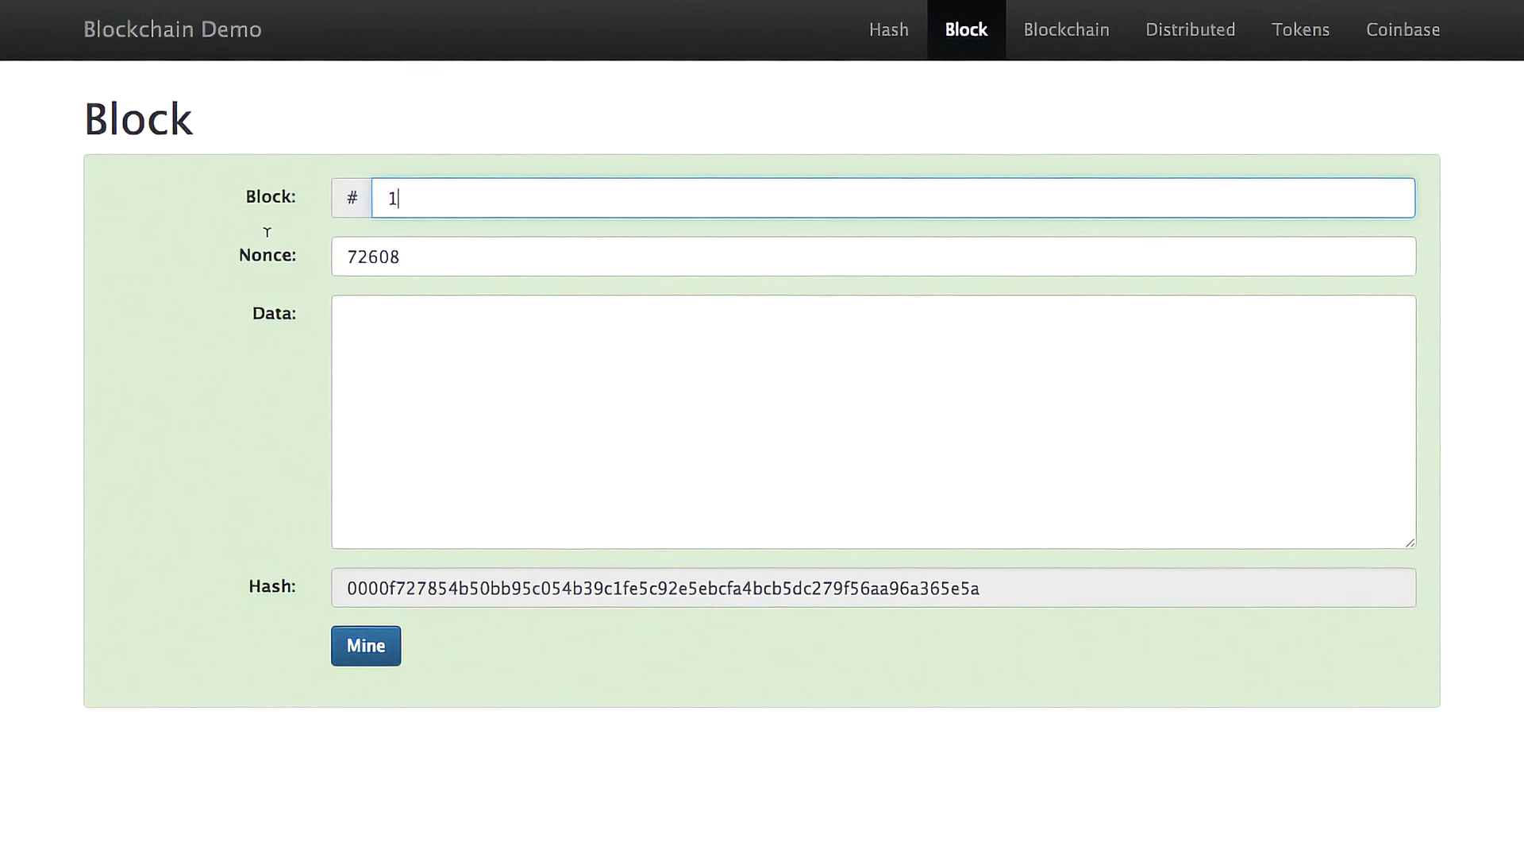
double_click(378, 268)
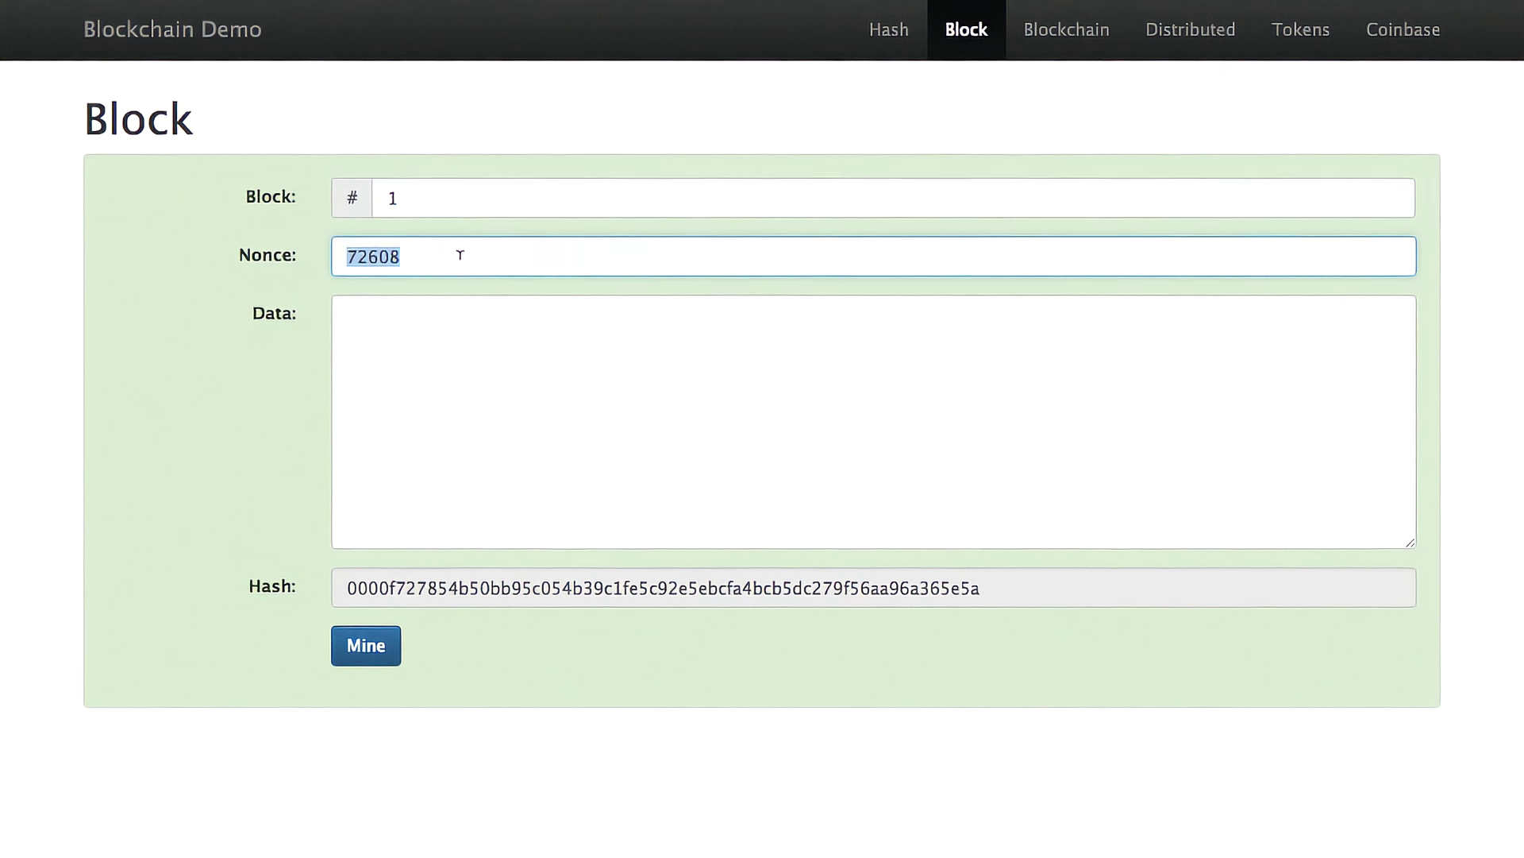
left_click(461, 255)
left_click(401, 337)
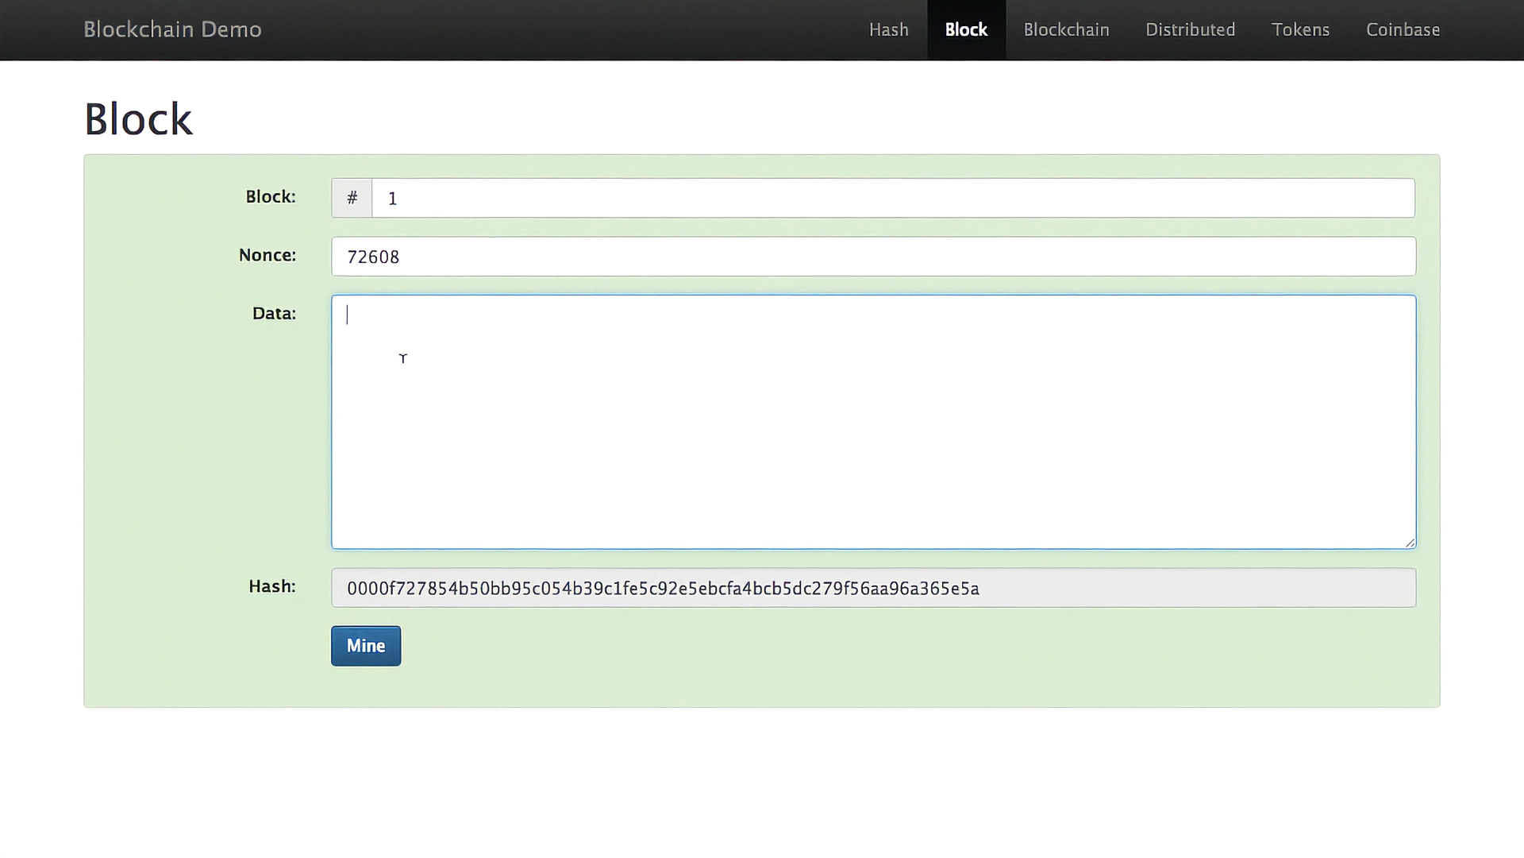
type("hi")
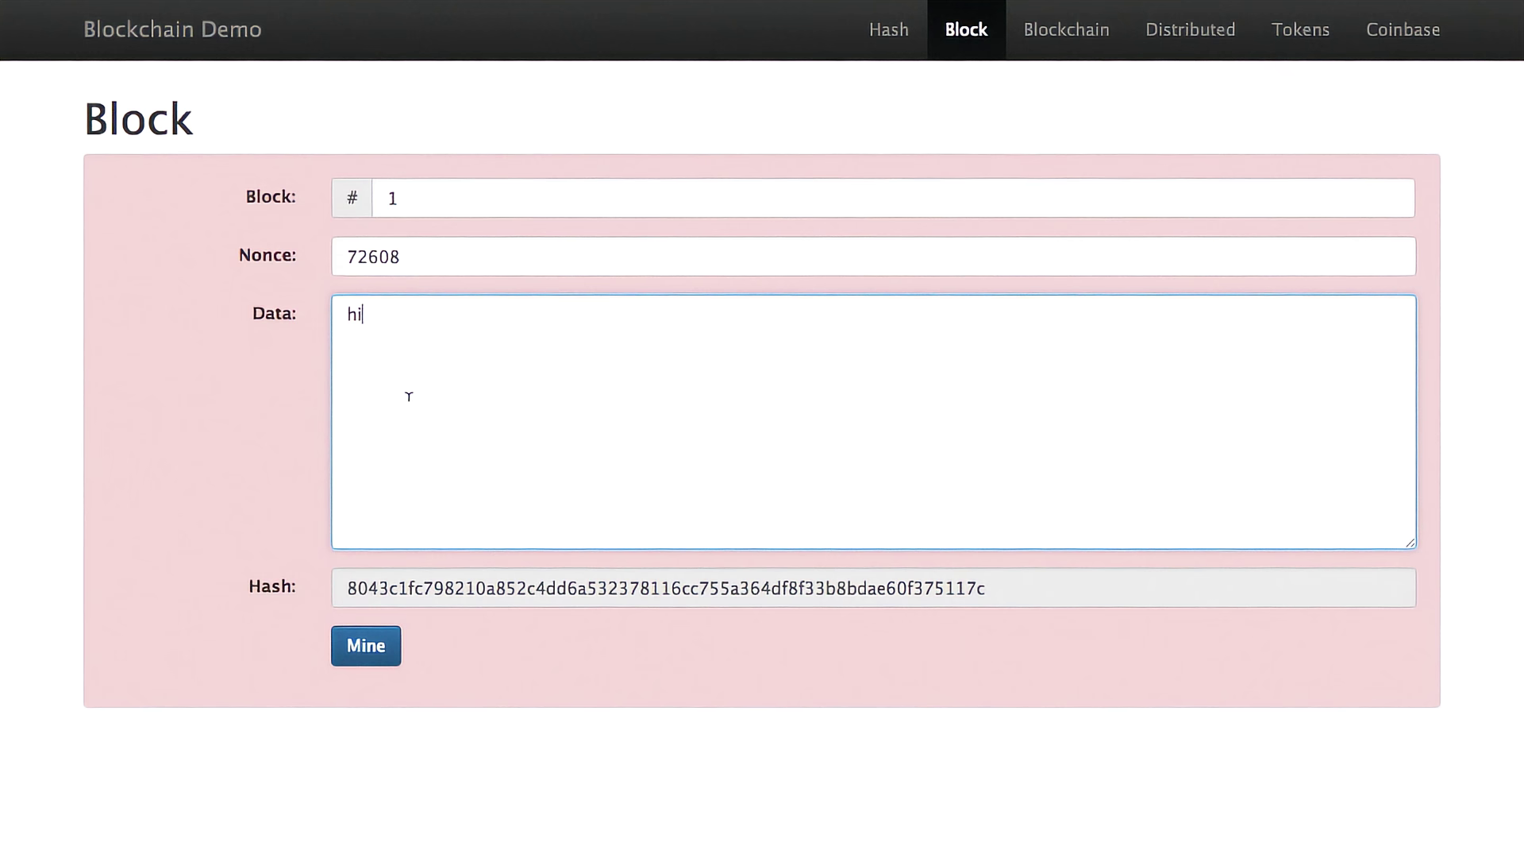
Step: Try single-digit nonces on block 1 one after another, starting at 1, and finish with nonce 10
double_click(373, 256)
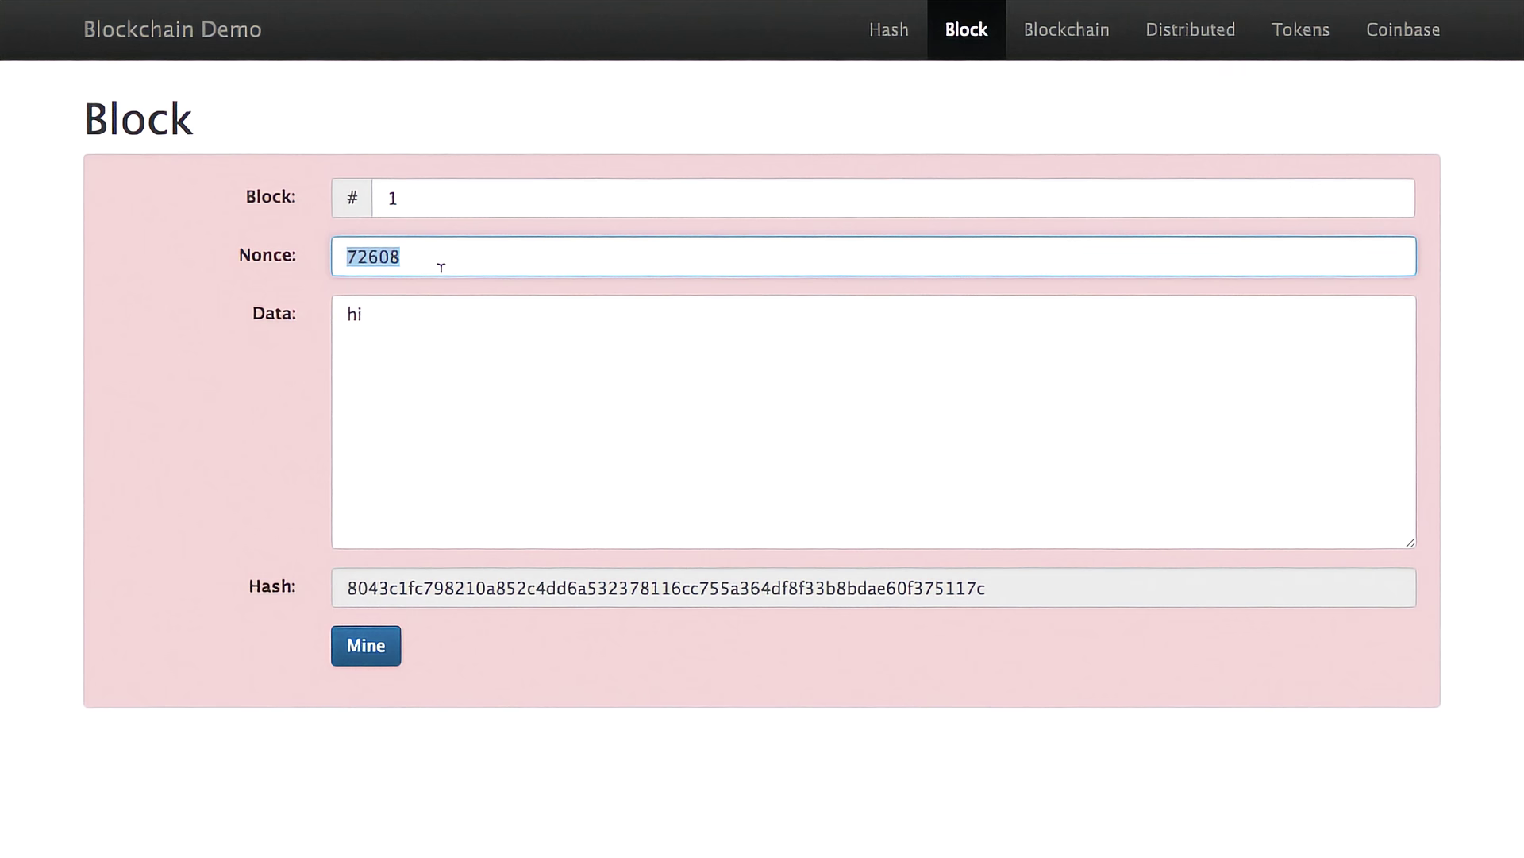
type("1")
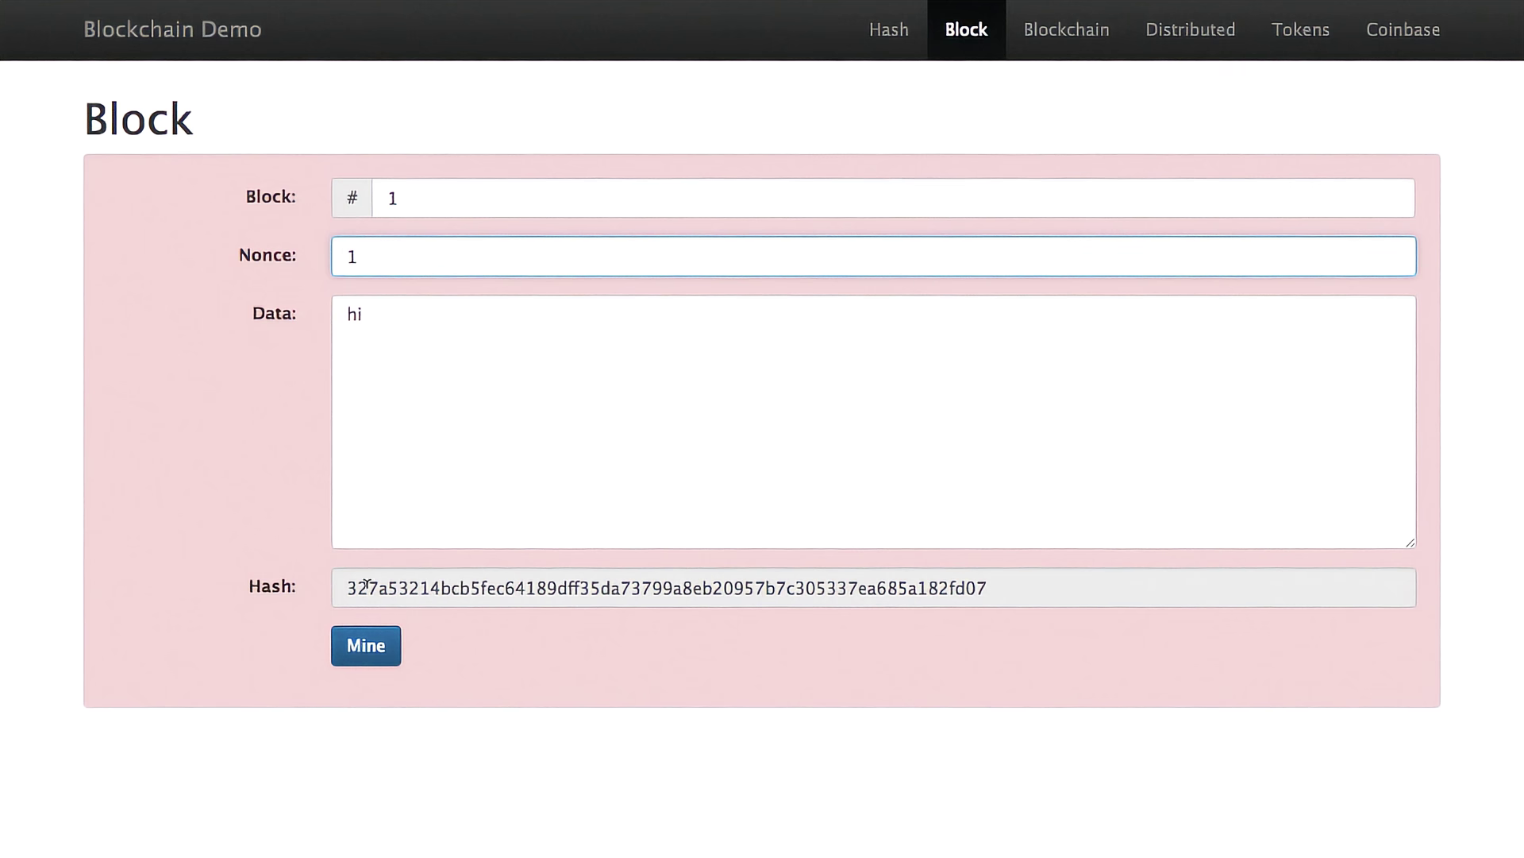
key("BackSpace")
type("2")
key("BackSpace")
type("3")
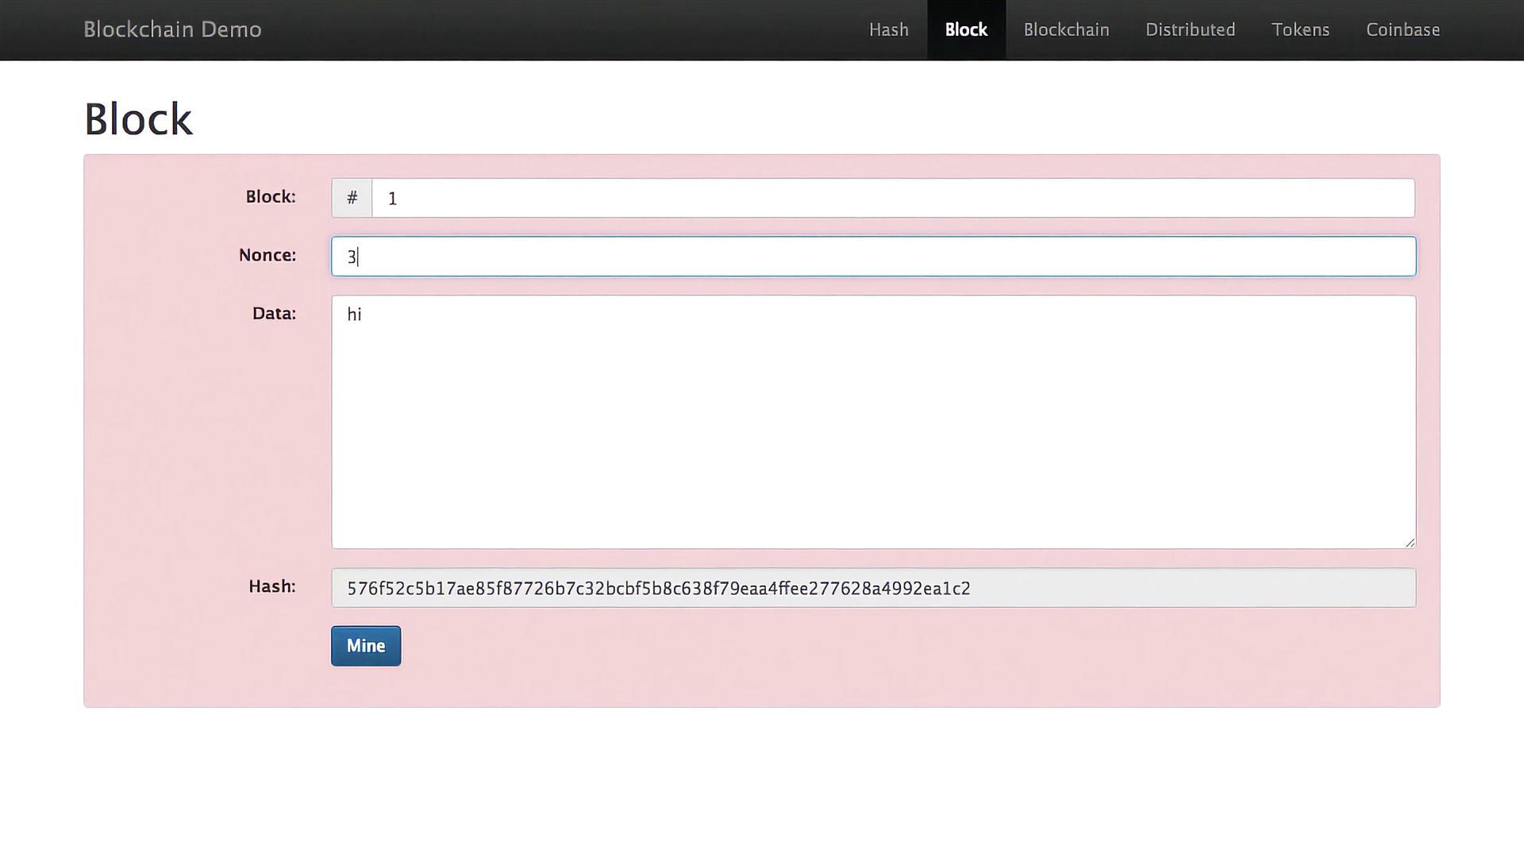
key("BackSpace")
type("4")
key("BackSpace")
type("5")
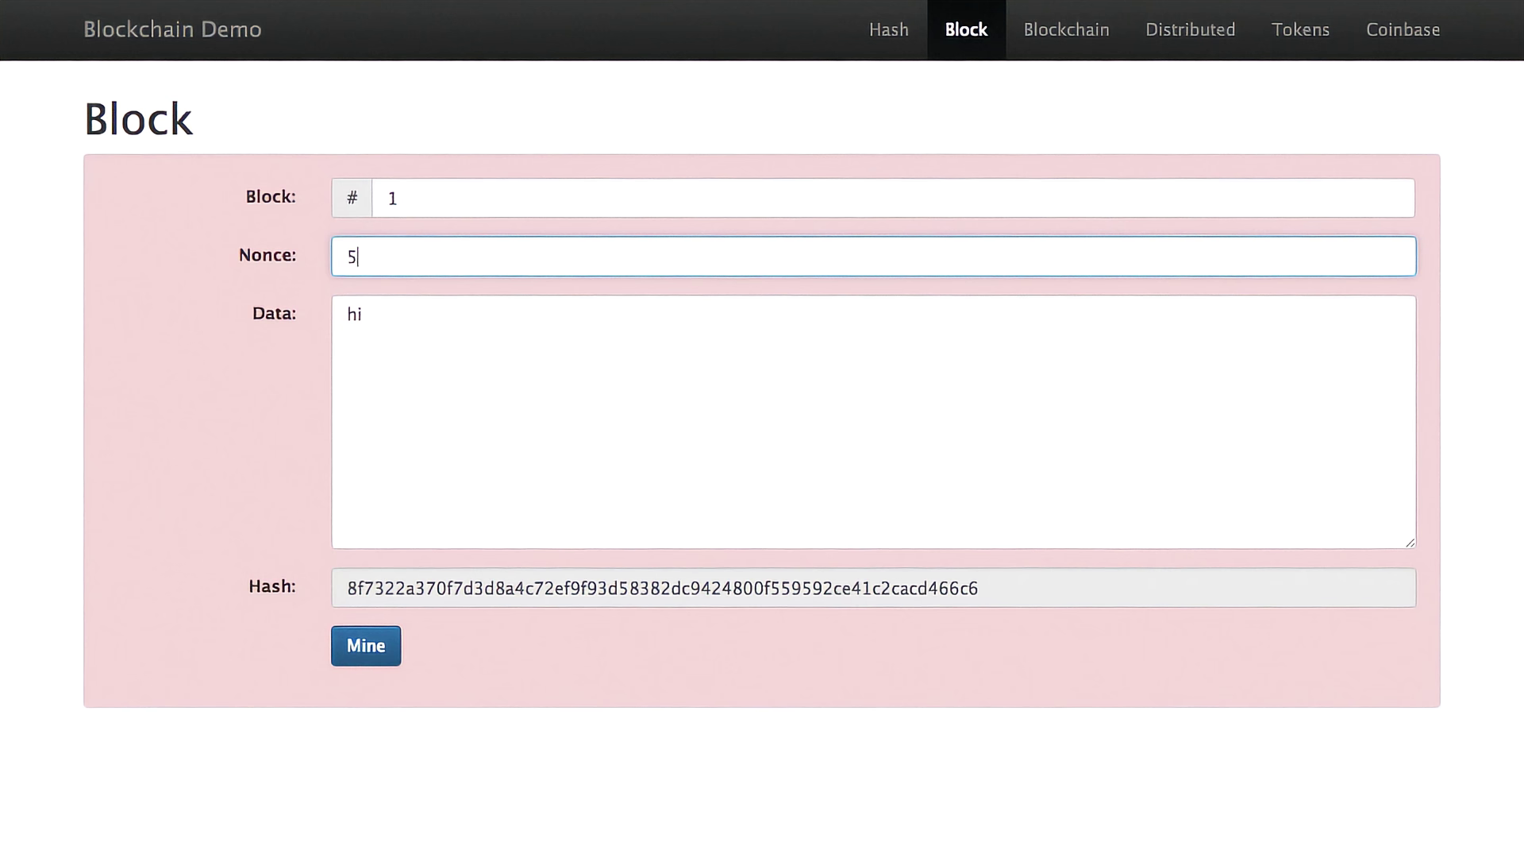
key("BackSpace")
type("6")
key("BackSpace")
type("7")
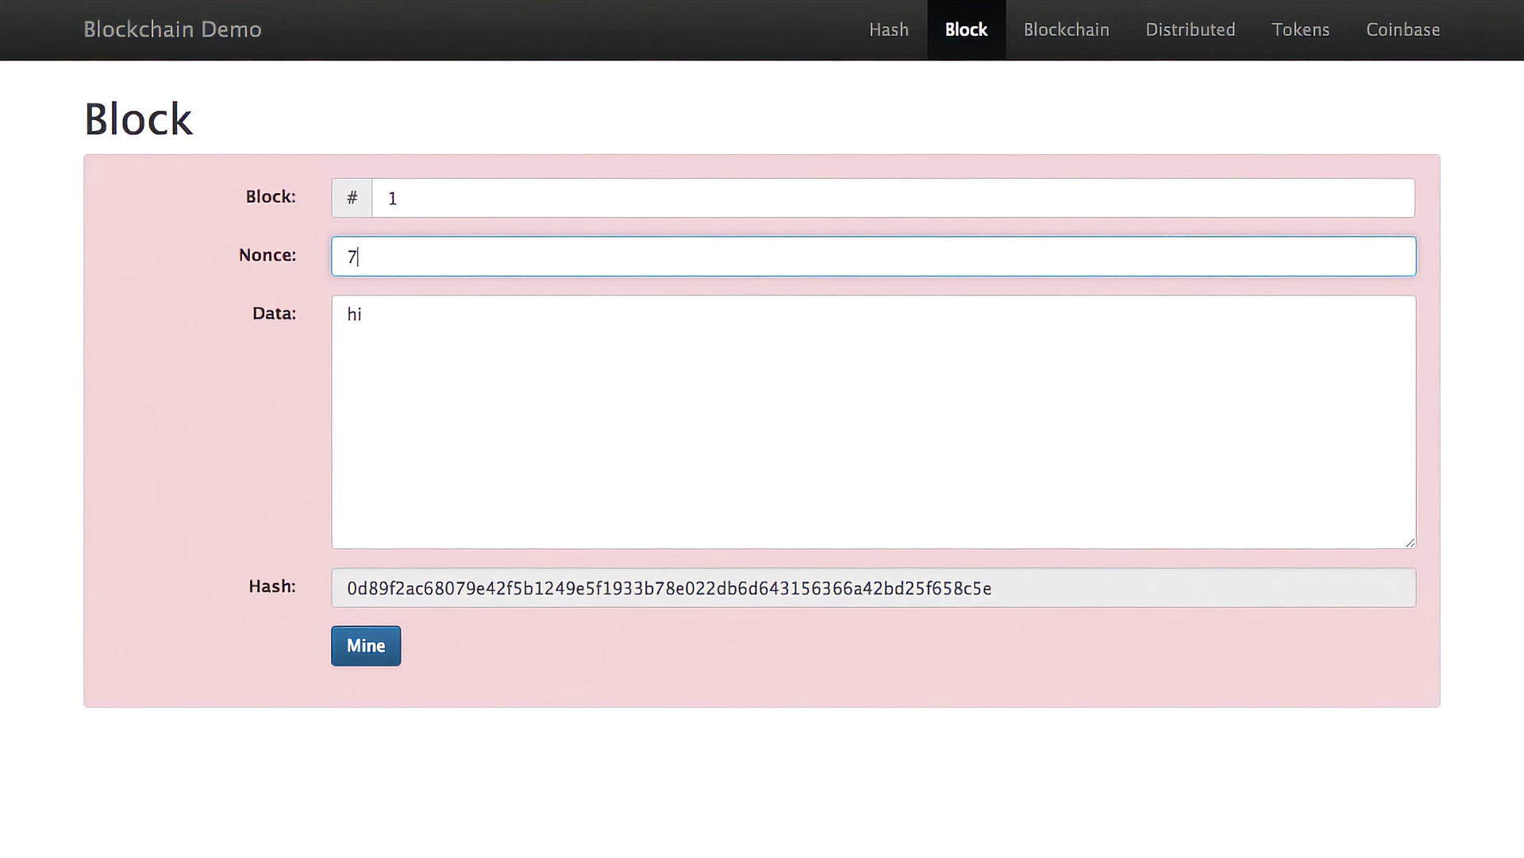
key("BackSpace")
type("8")
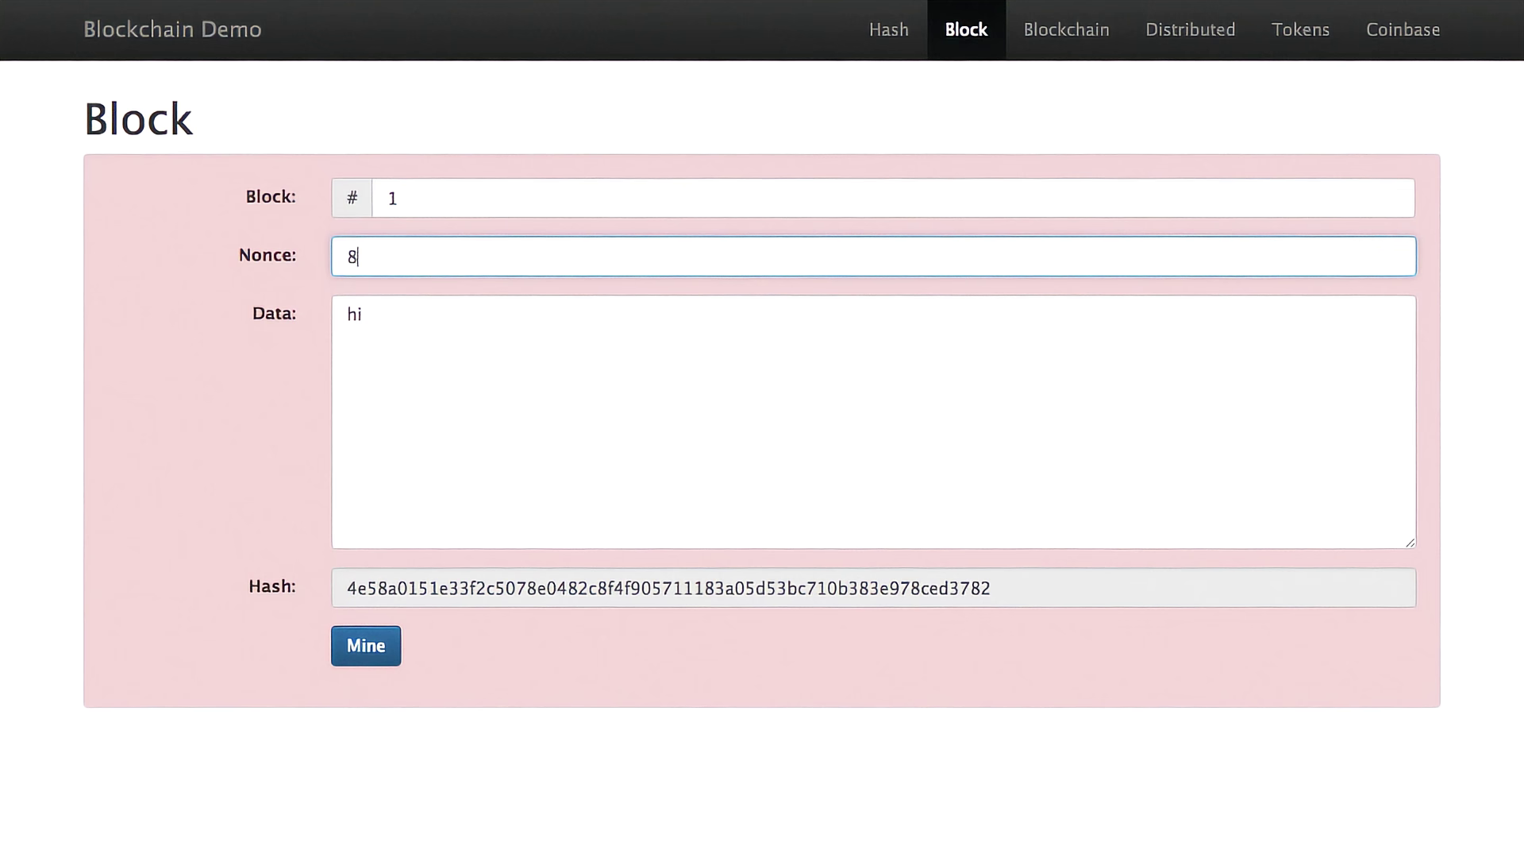
key("BackSpace")
type("9")
type("0")
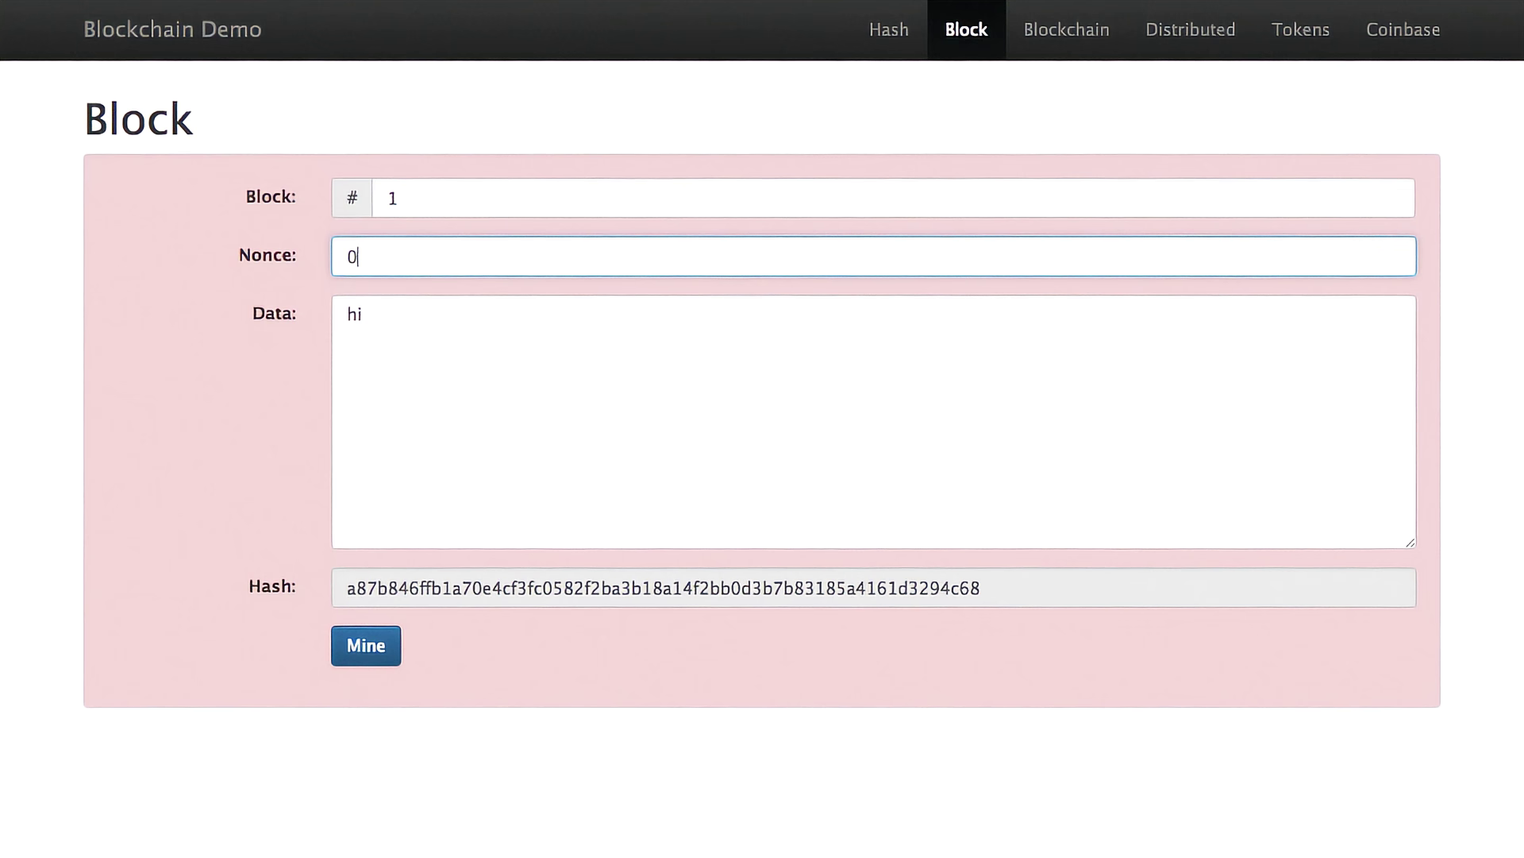
key("BackSpace")
type("10")
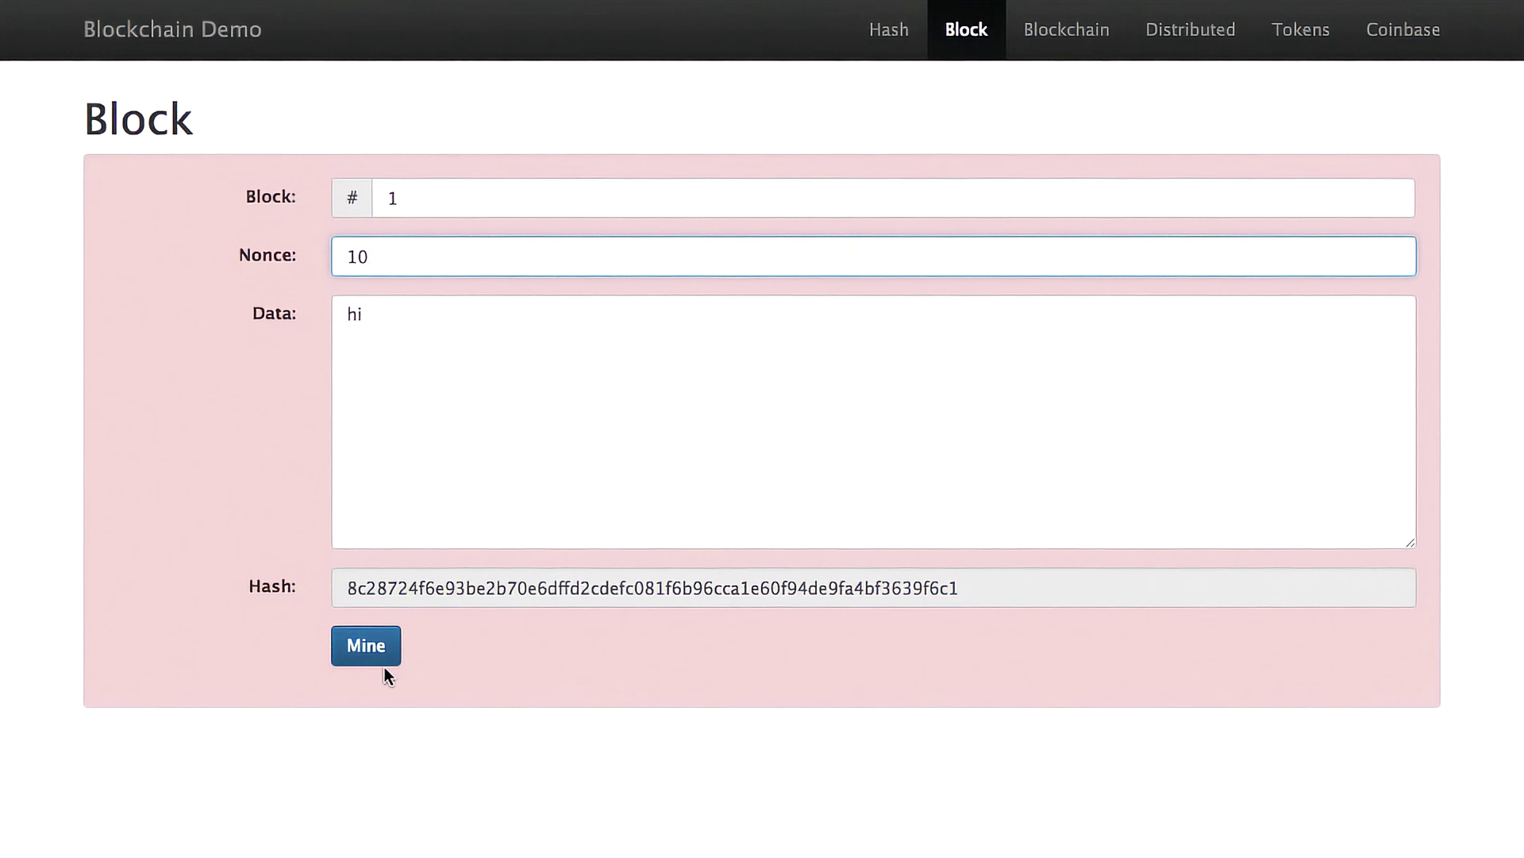
Step: Mine block 1 with the data "hi" and check its nonce
left_click(347, 663)
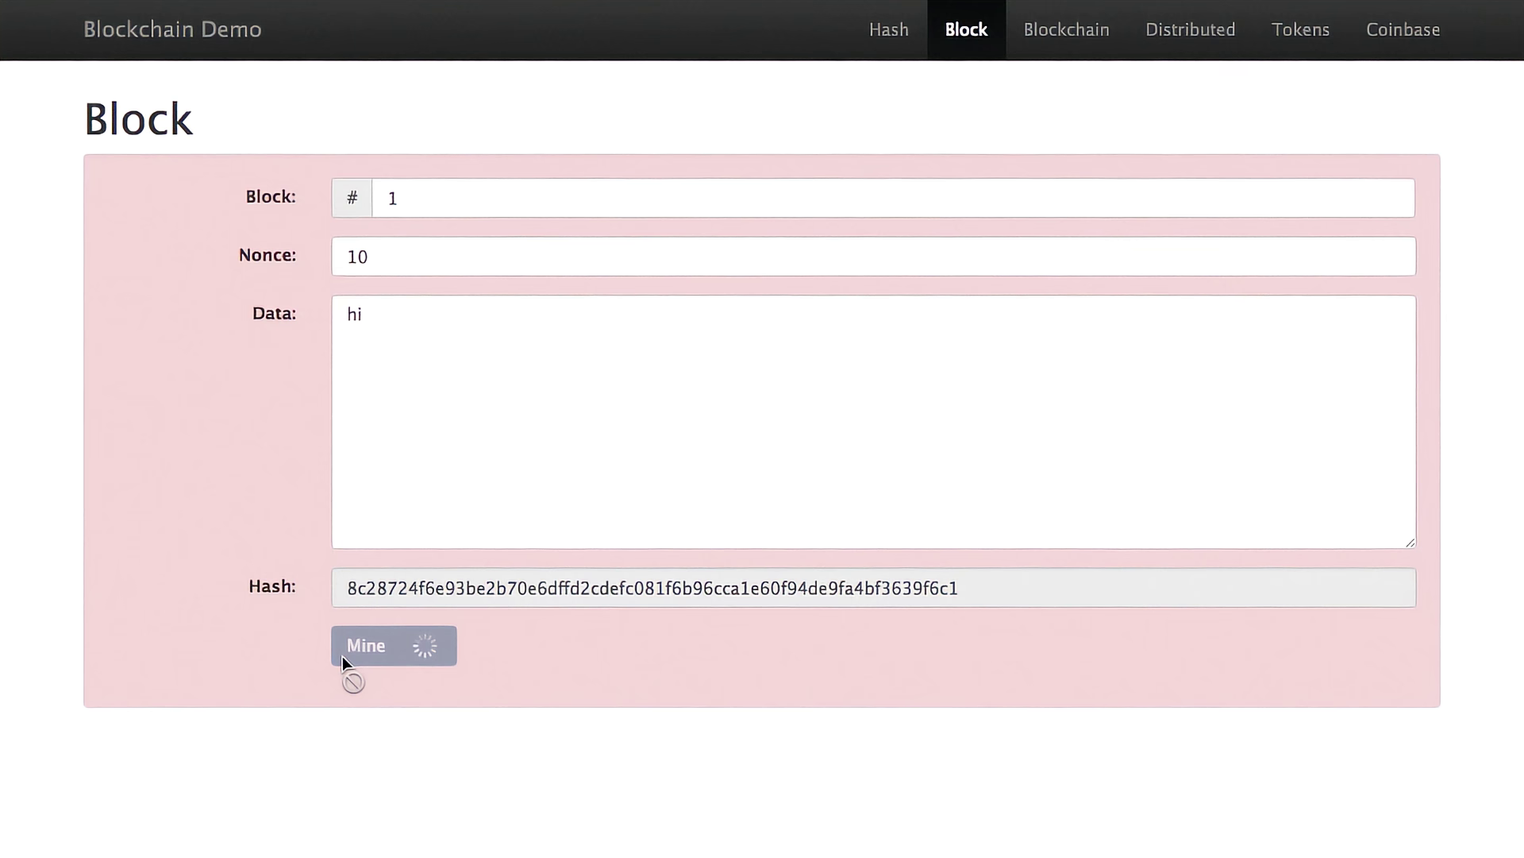
left_click(368, 256)
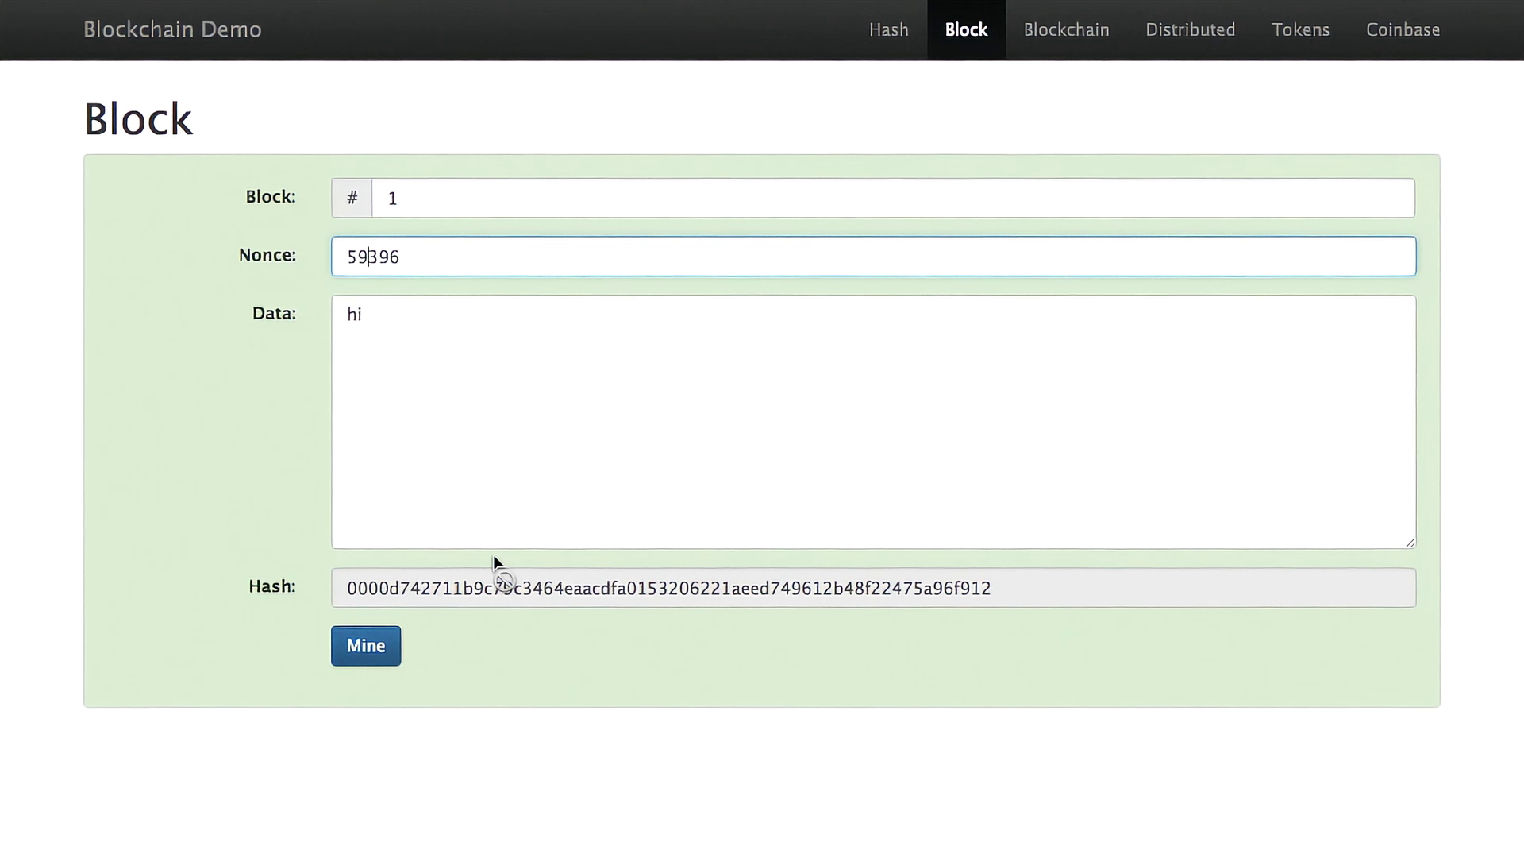
left_click(233, 430)
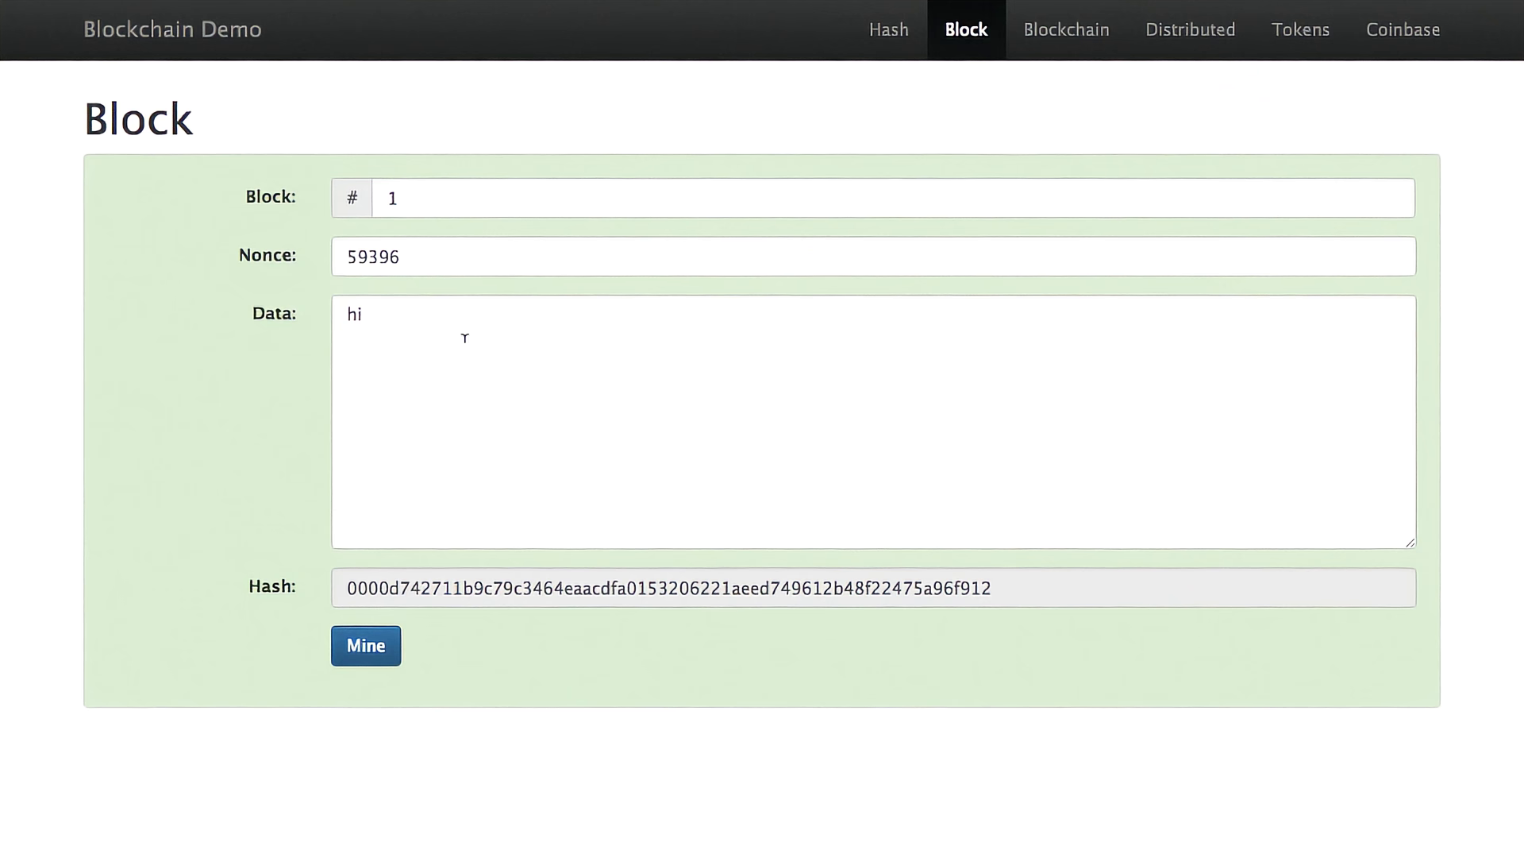
Step: Open the Blockchain page and look through the chain from block 1 to block 5
left_click(1065, 37)
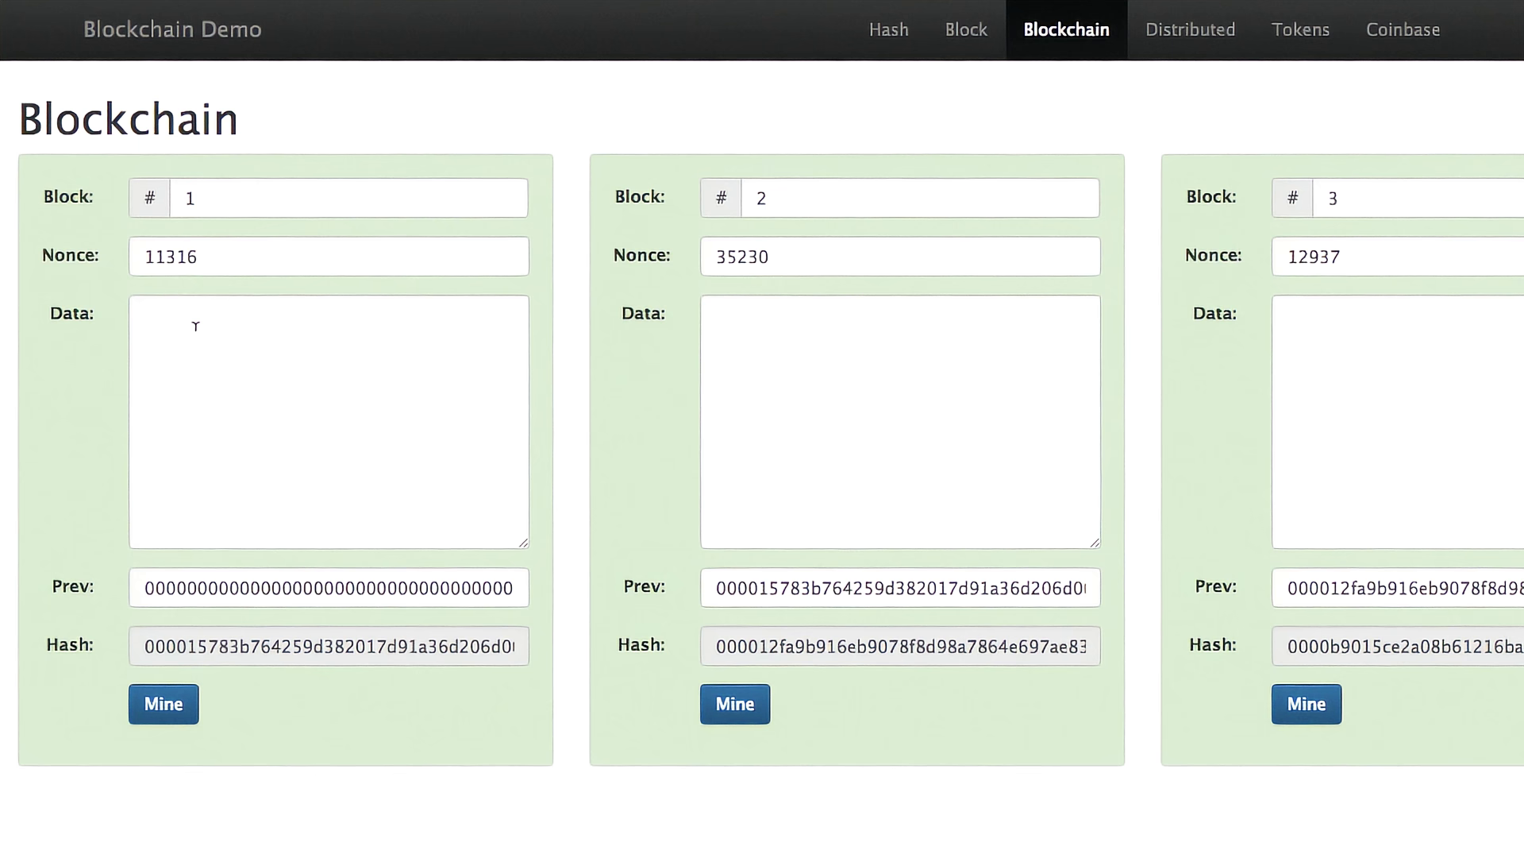
left_click(195, 325)
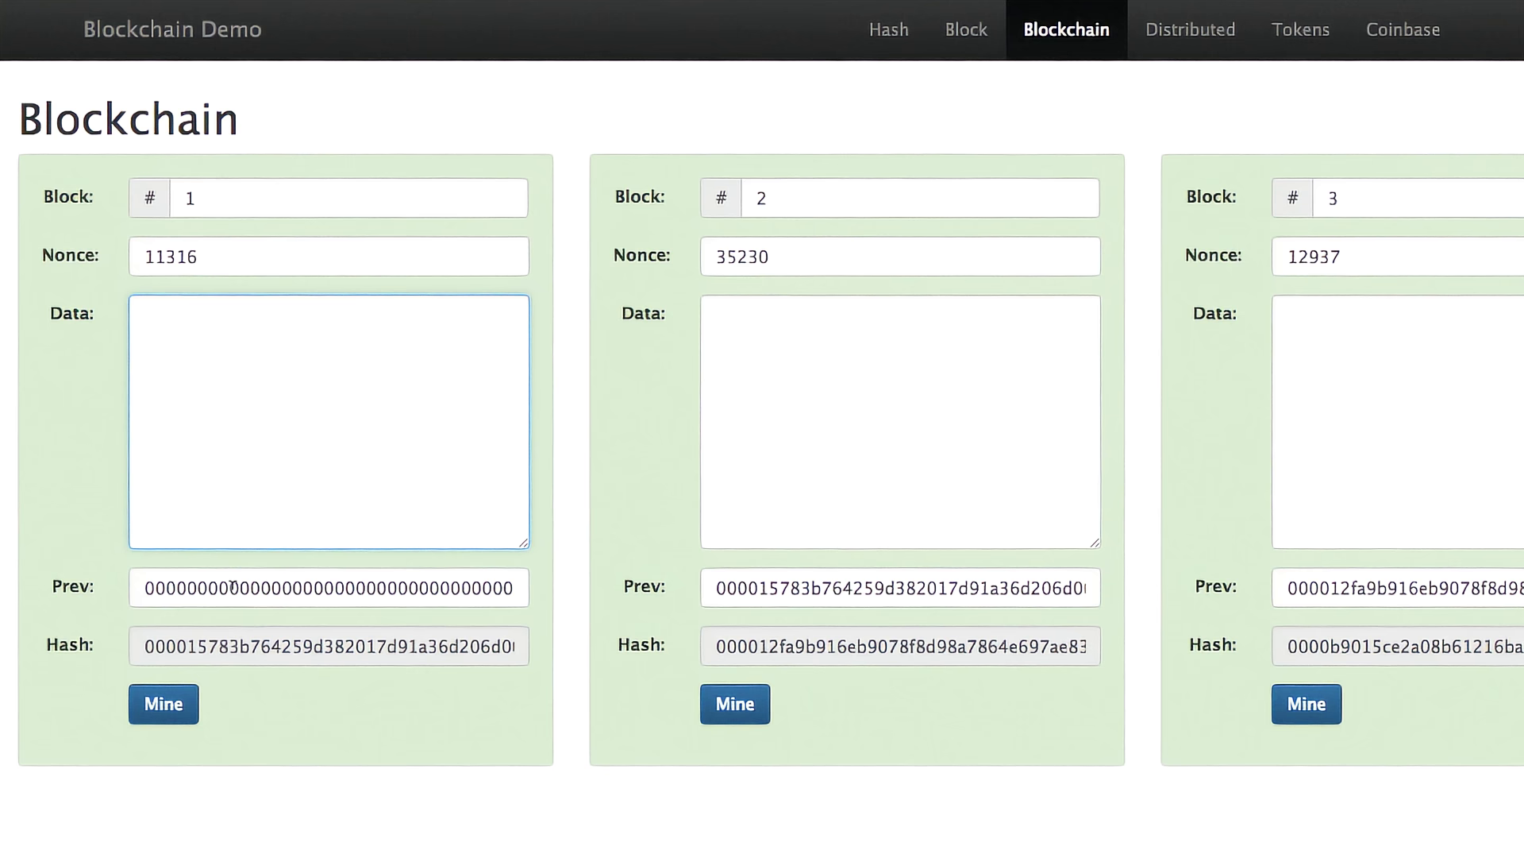
scroll(742, 194, "right", 2)
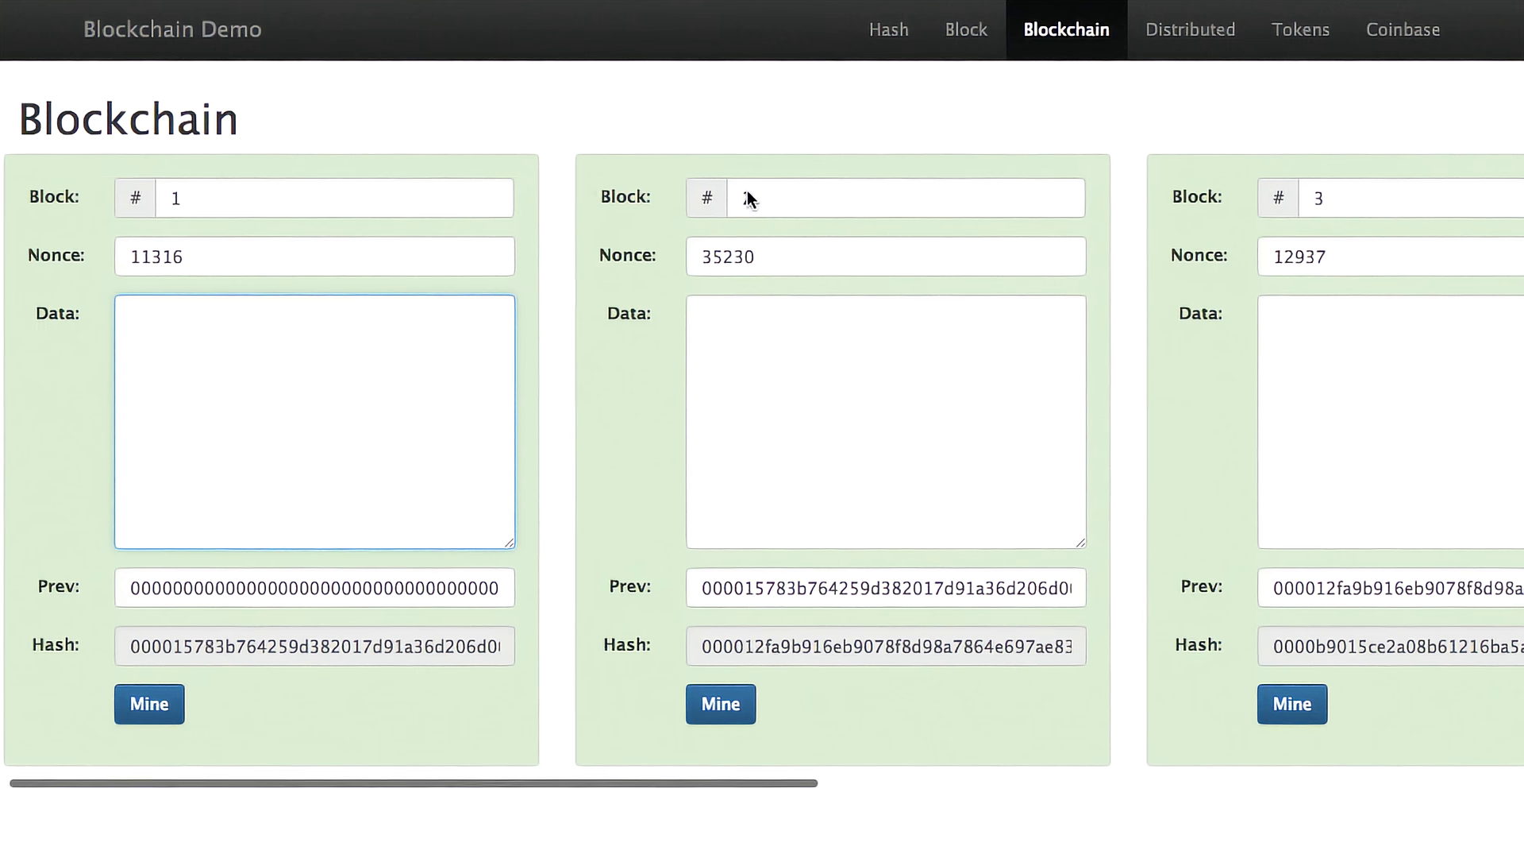
left_click(721, 204)
scroll(908, 197, "right", 6)
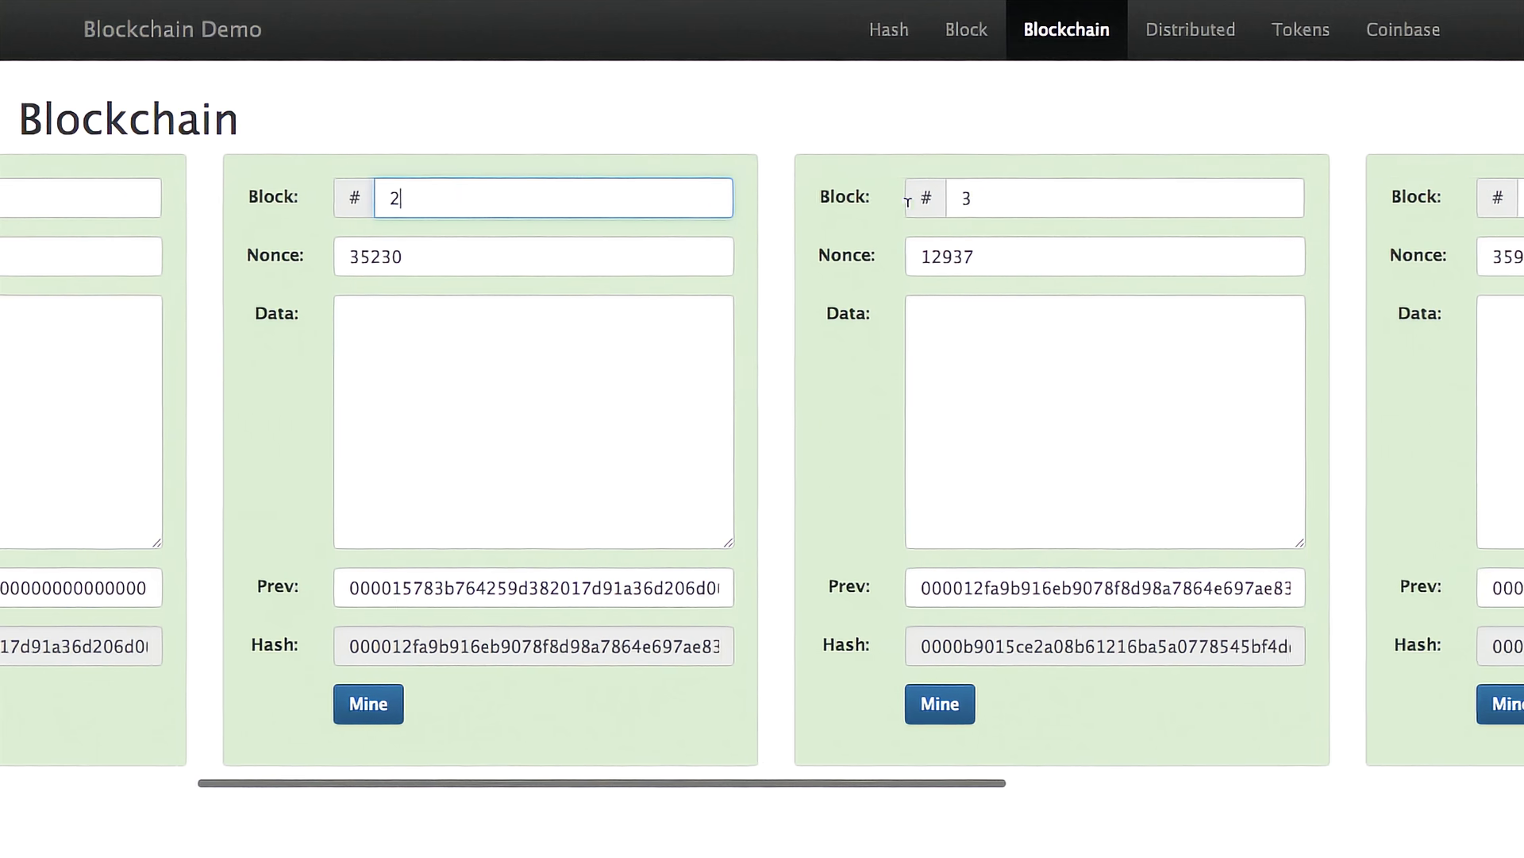
left_click(1015, 189)
scroll(1159, 197, "right", 12)
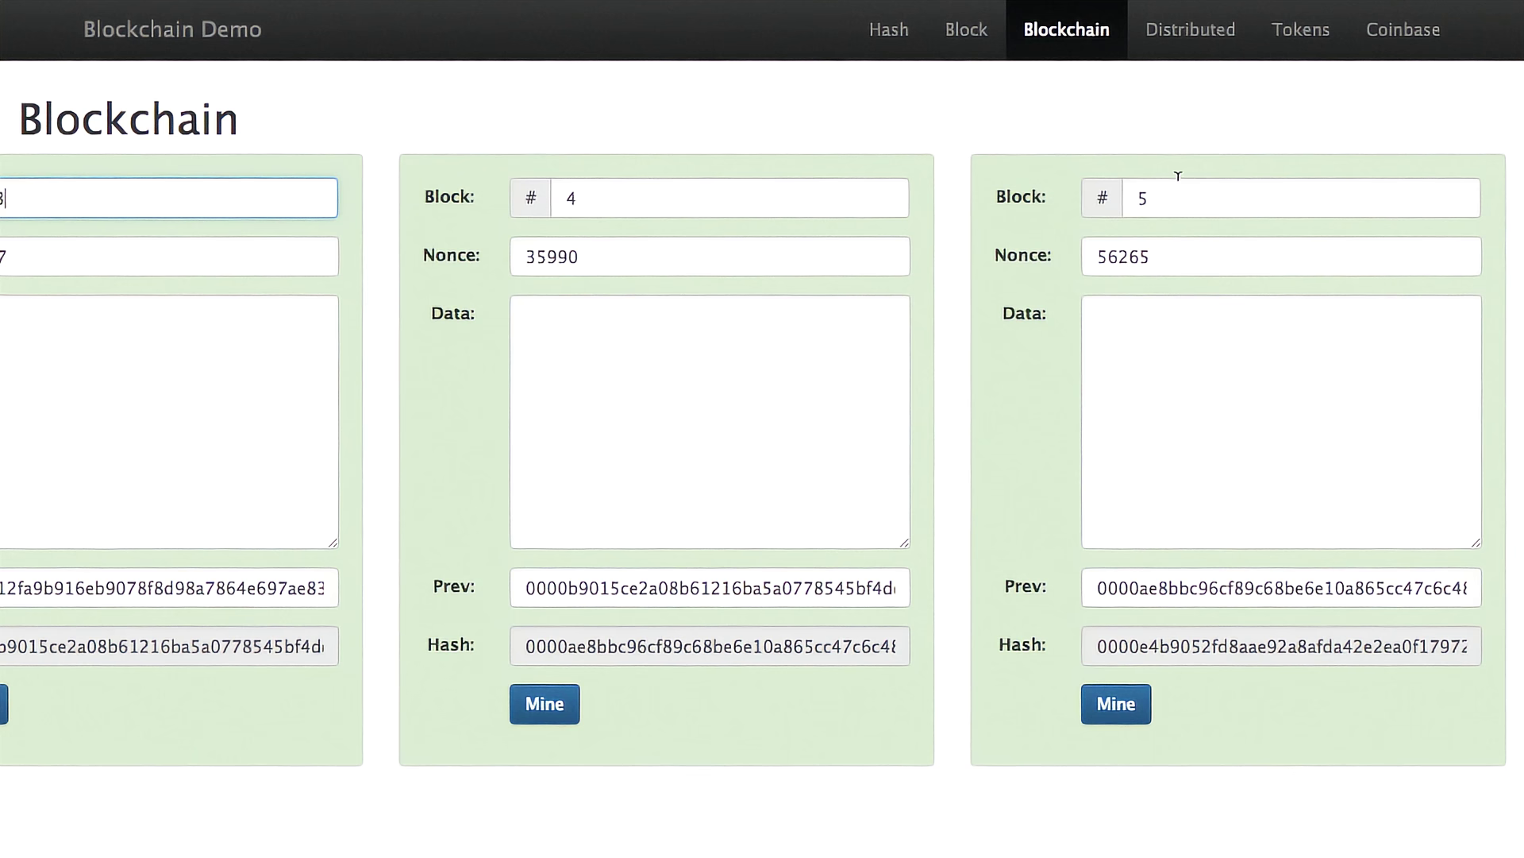
Step: Compare block 5's previous hash with block 4's hash and trace the links back to block 1's previous hash
double_click(1171, 588)
left_click(1149, 587)
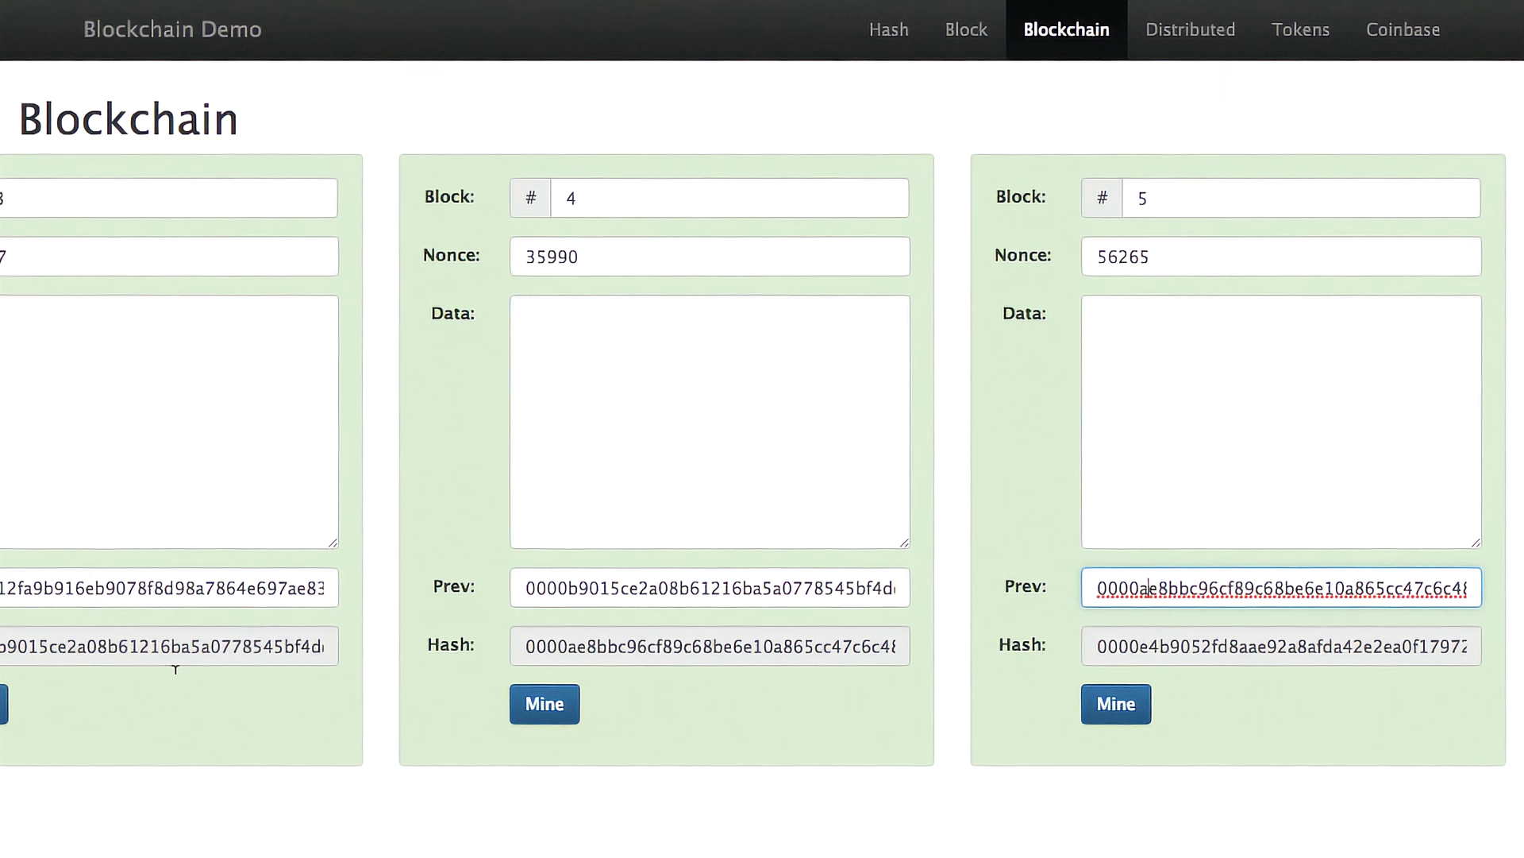
scroll(172, 670, "left", 5)
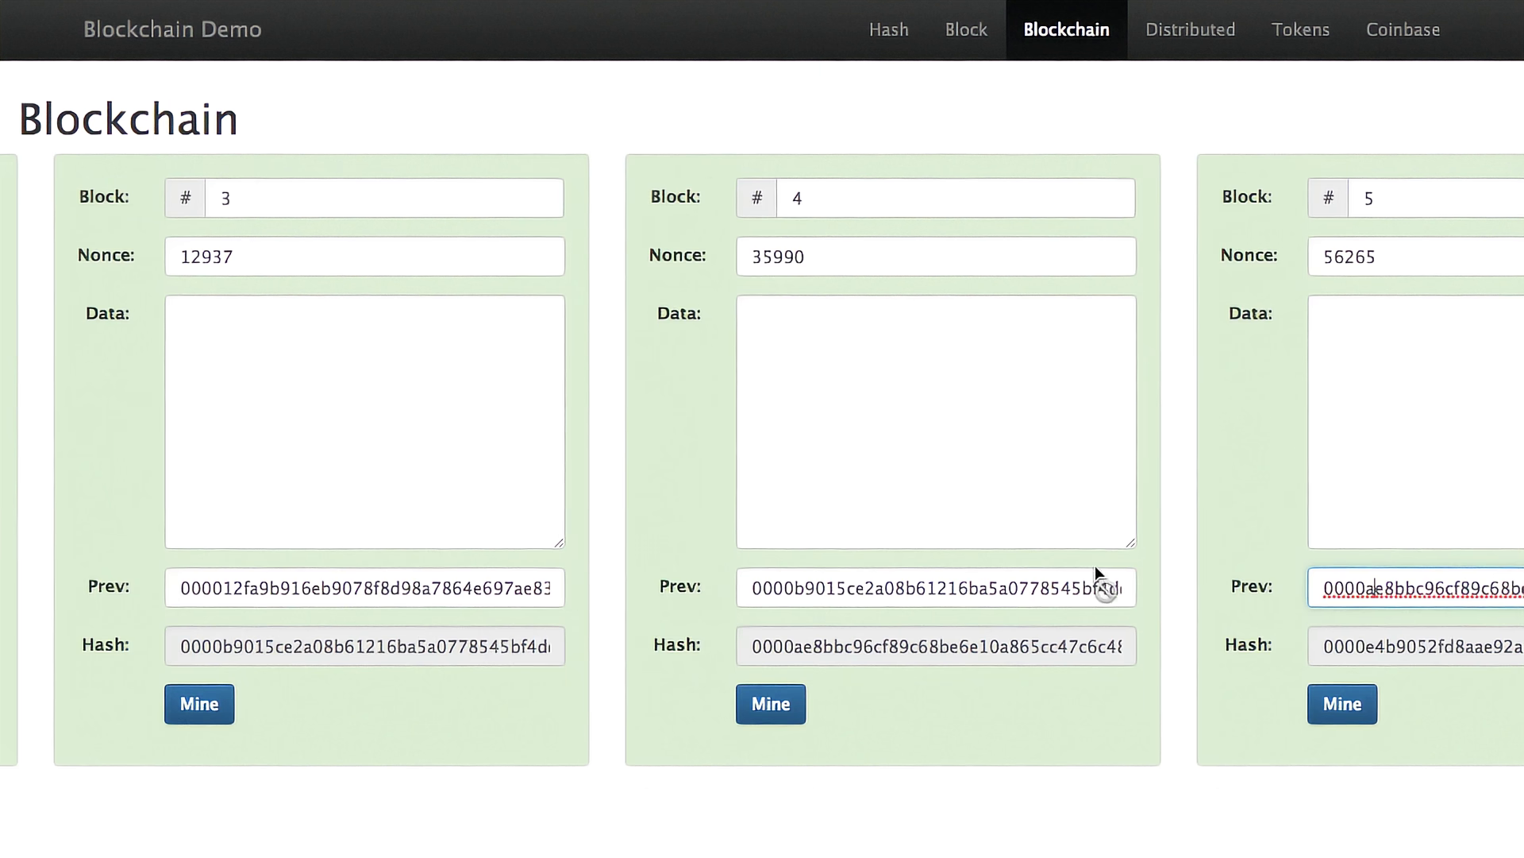
scroll(1294, 517, "right", 5)
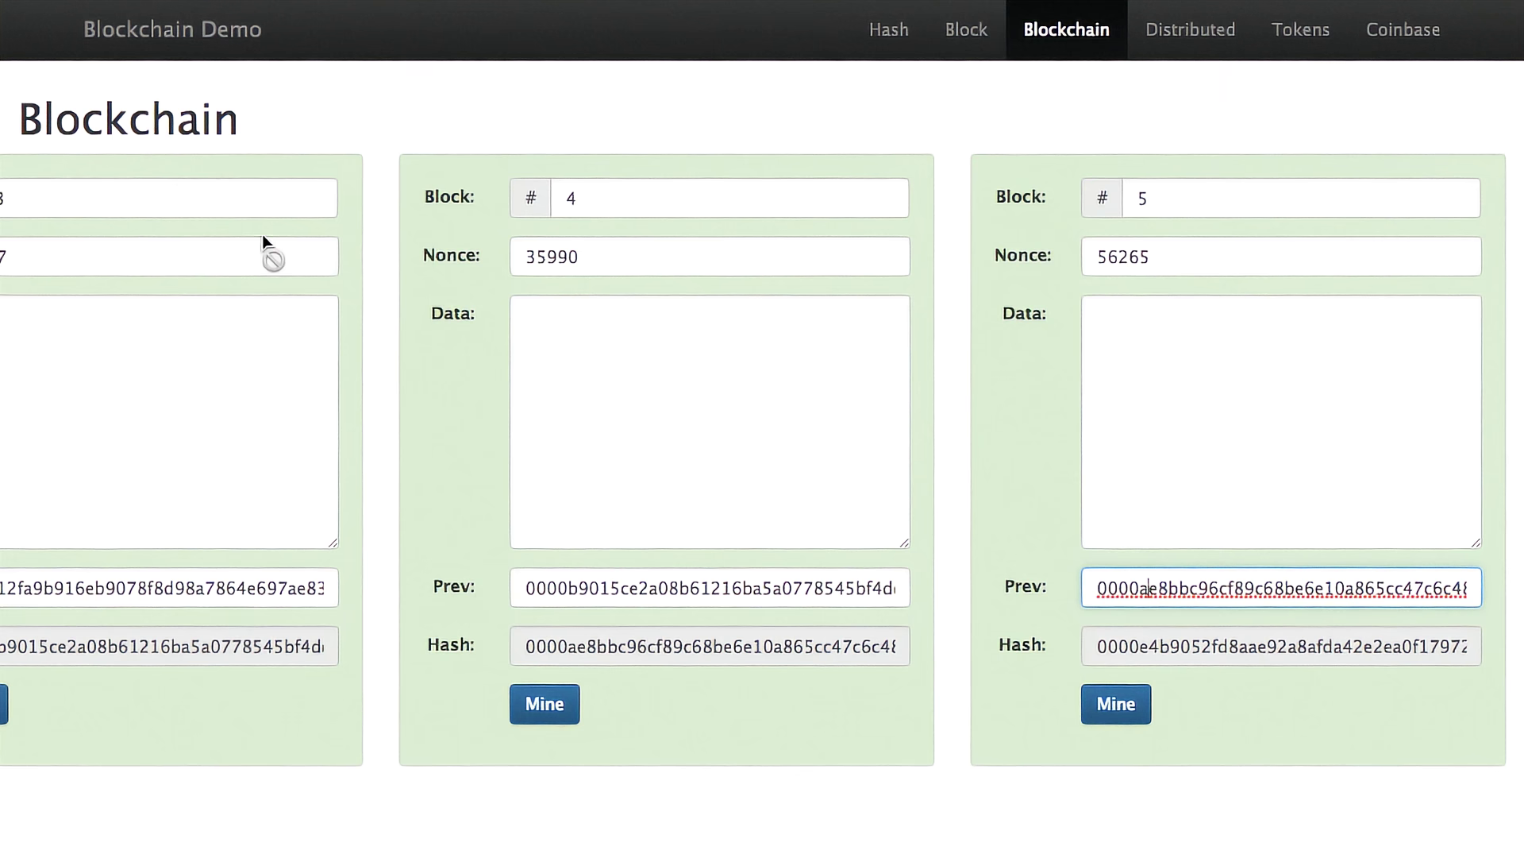
scroll(262, 235, "left", 20)
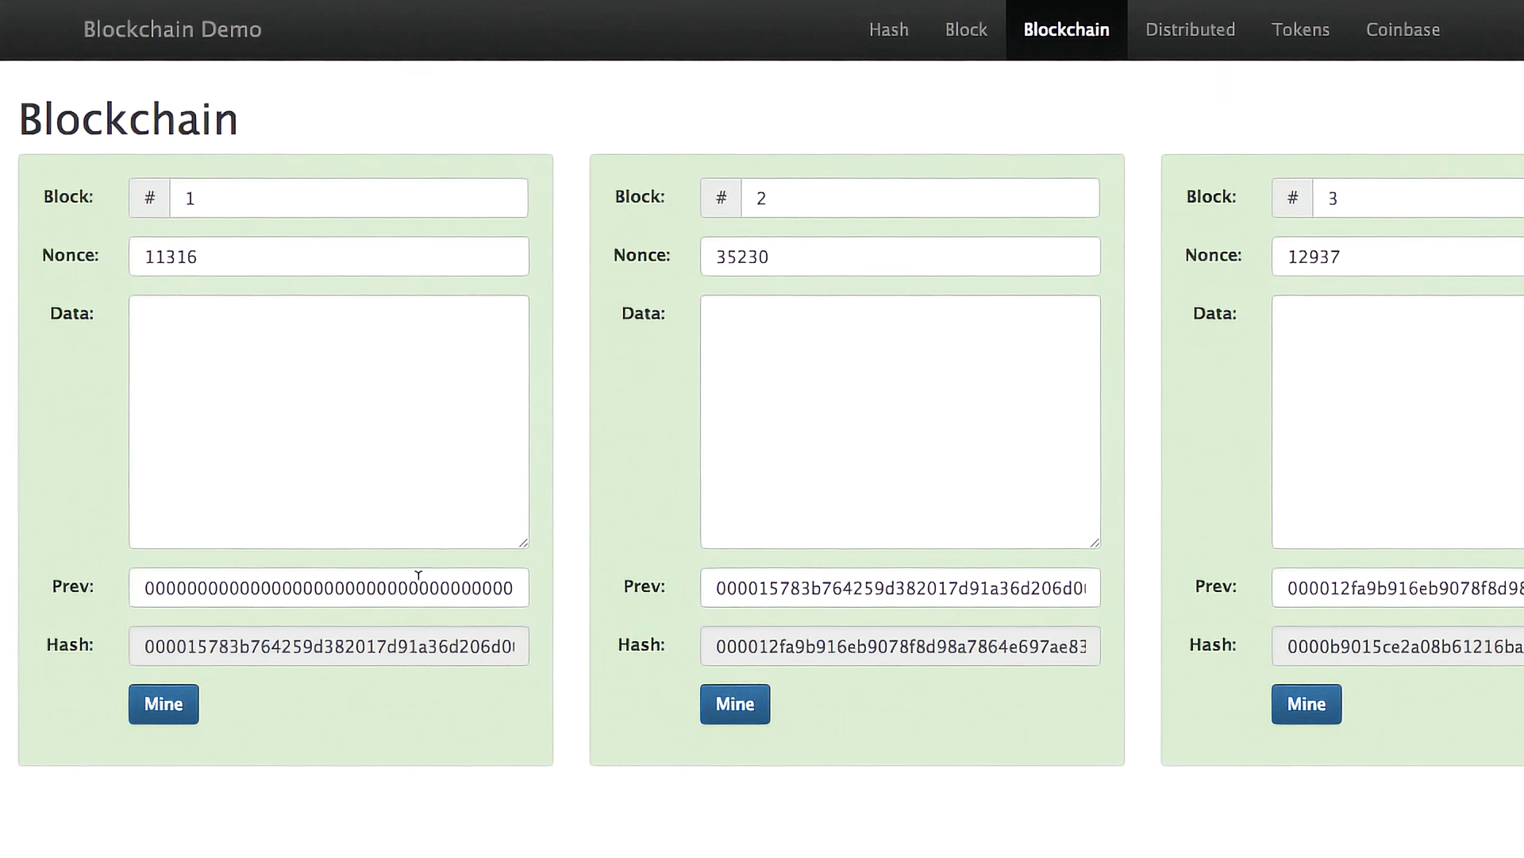
scroll(1177, 183, "right", 20)
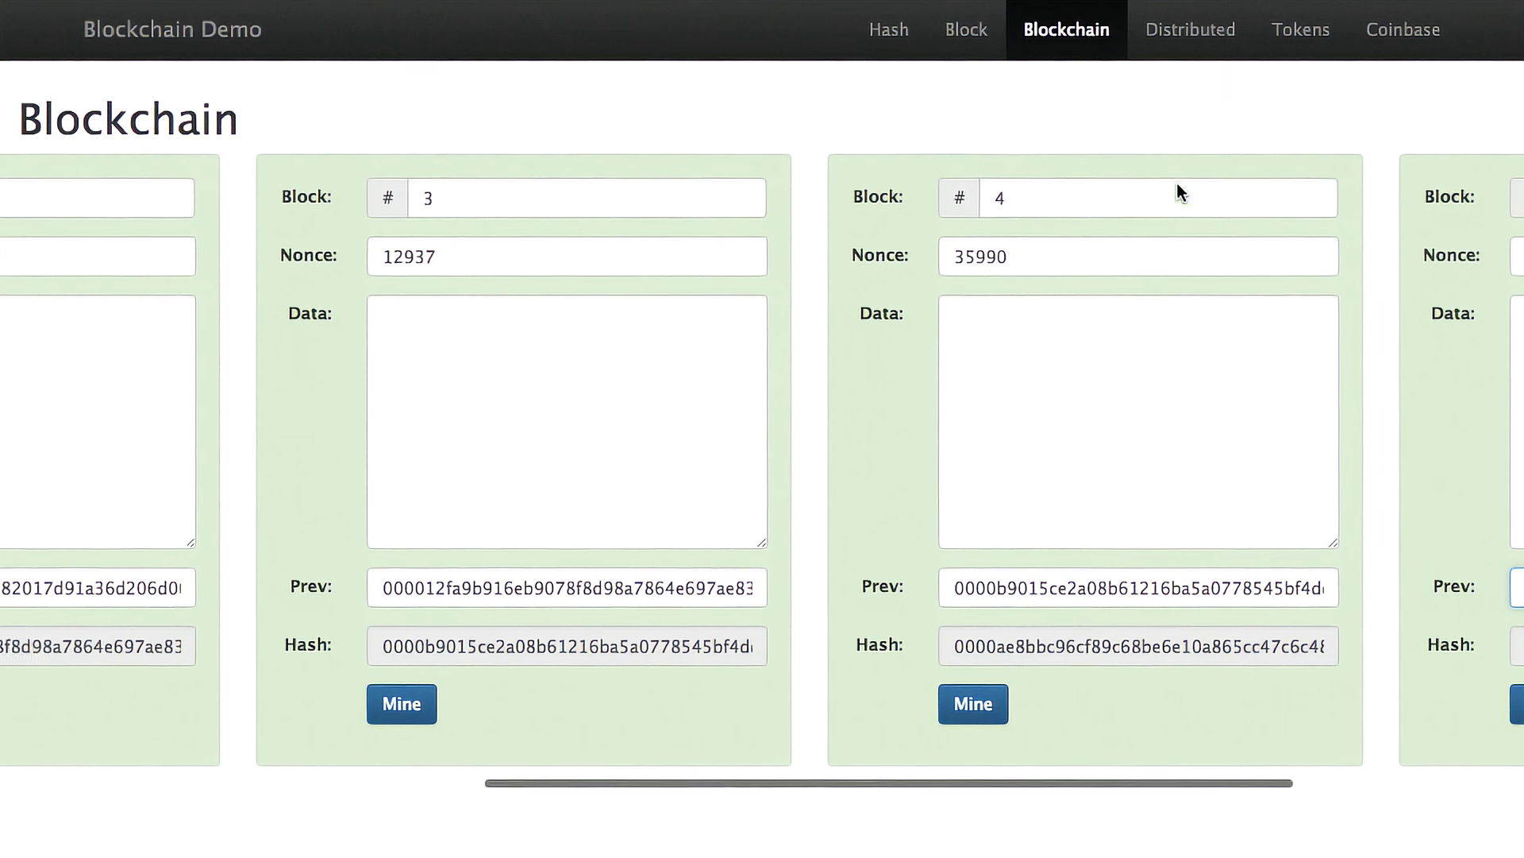
Step: Try "hi" as the data of block 5 and clear it again
left_click(1149, 344)
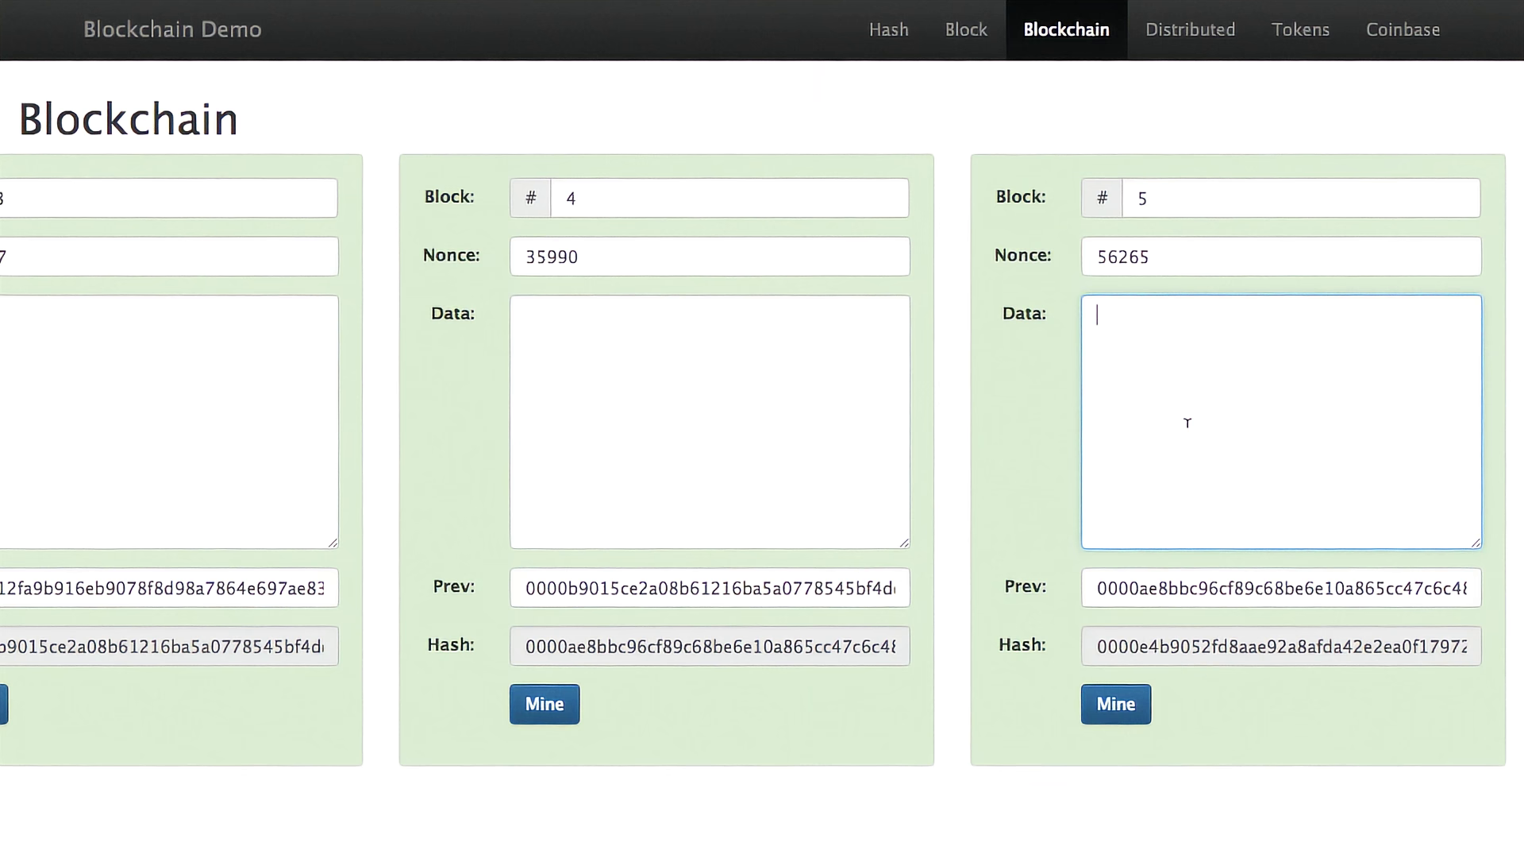
type("hi")
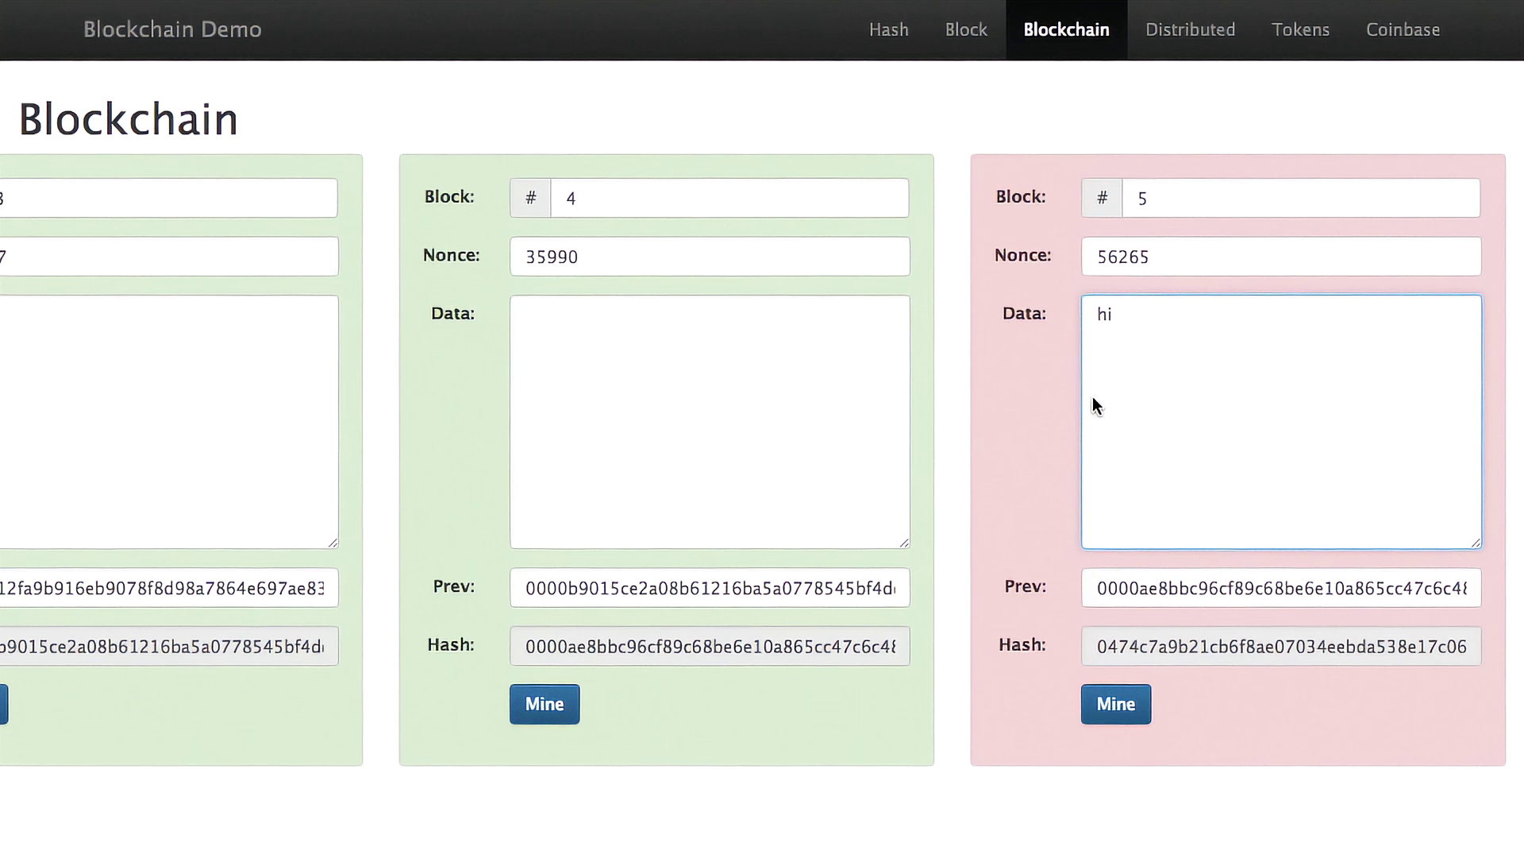
key("BackSpace")
key("BackSpace")
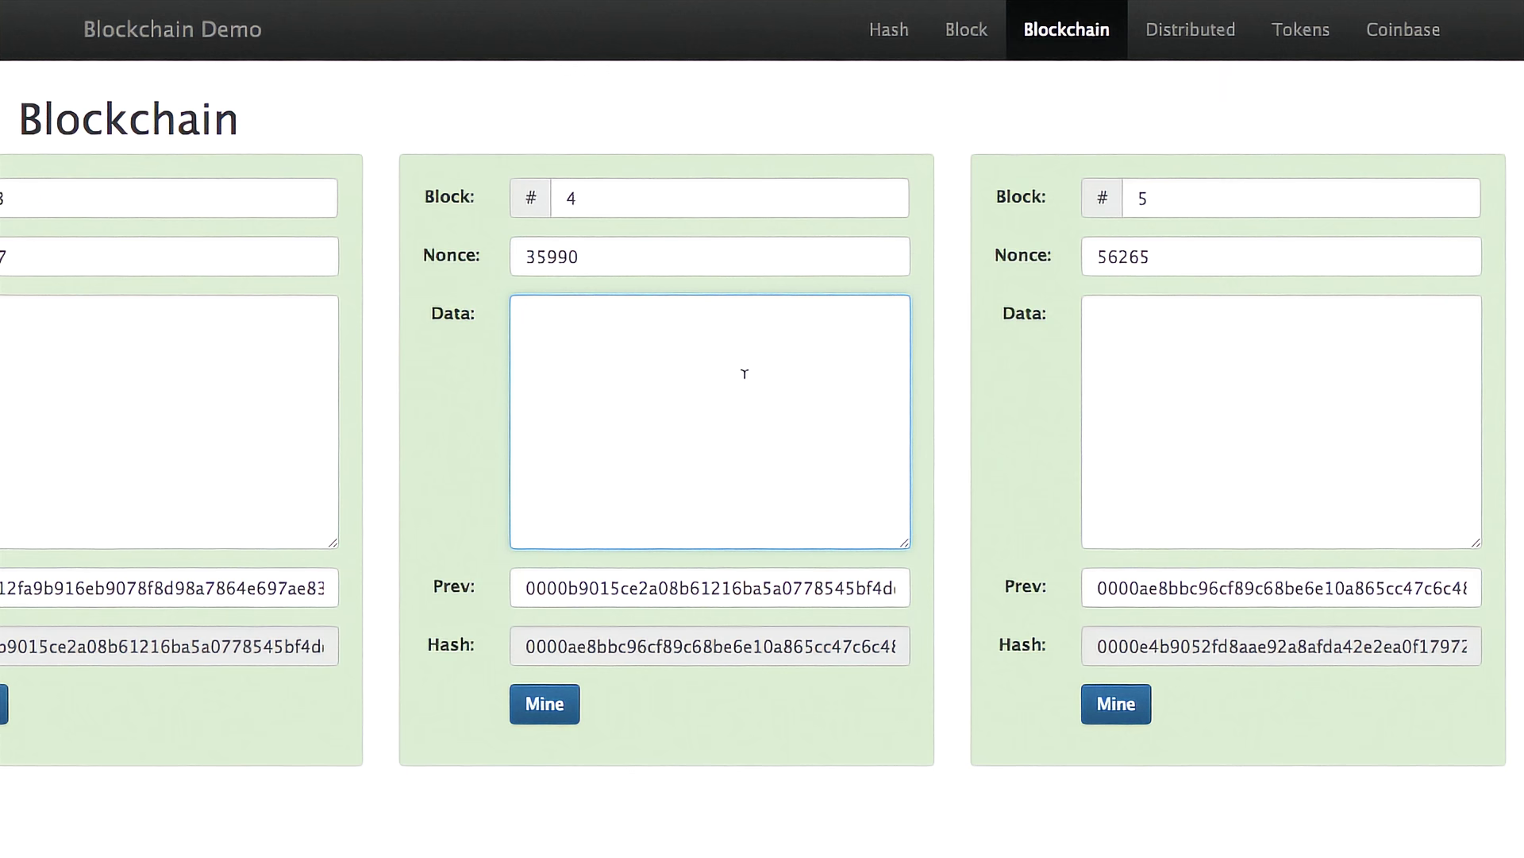
Step: Try "hi" as the data of block 3, inspect the blocks before and after it, and clear the data again
type("hi")
scroll(297, 322, "left", 6)
scroll(313, 321, "left", 5)
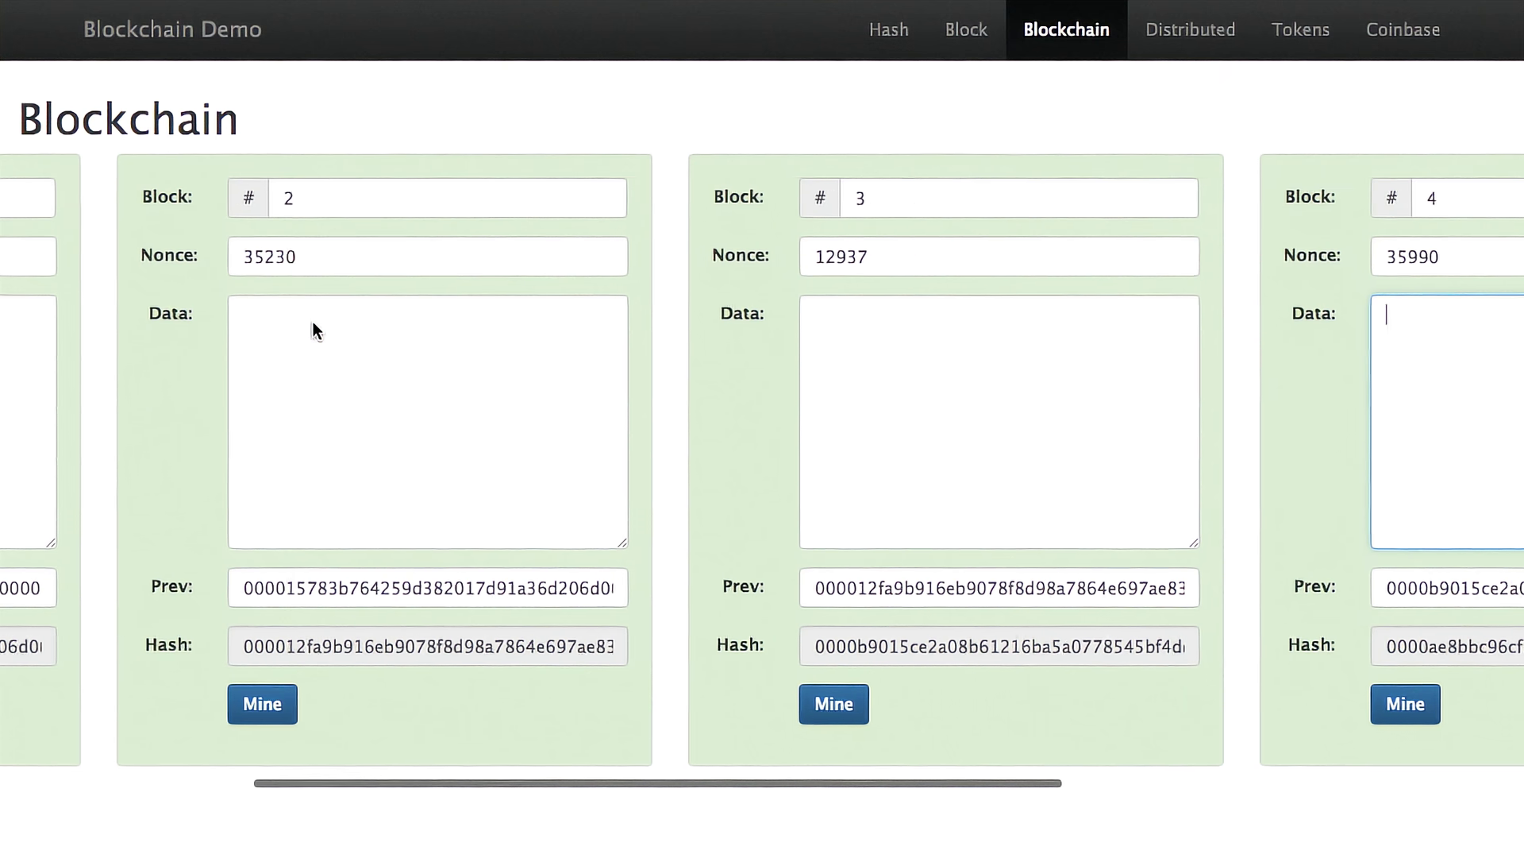
scroll(313, 321, "right", 4)
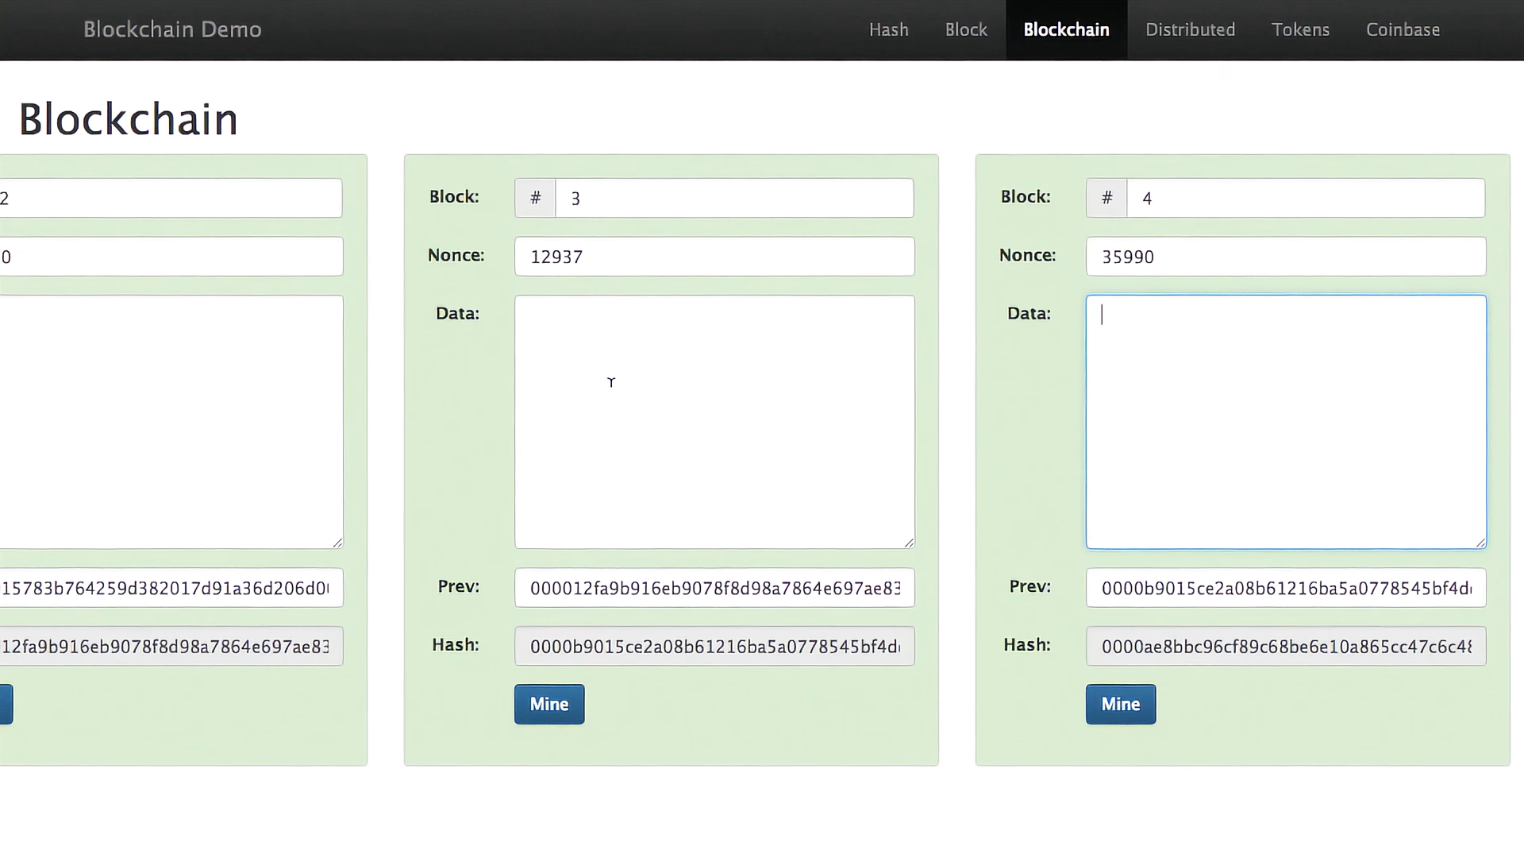
left_click(611, 383)
type("hi")
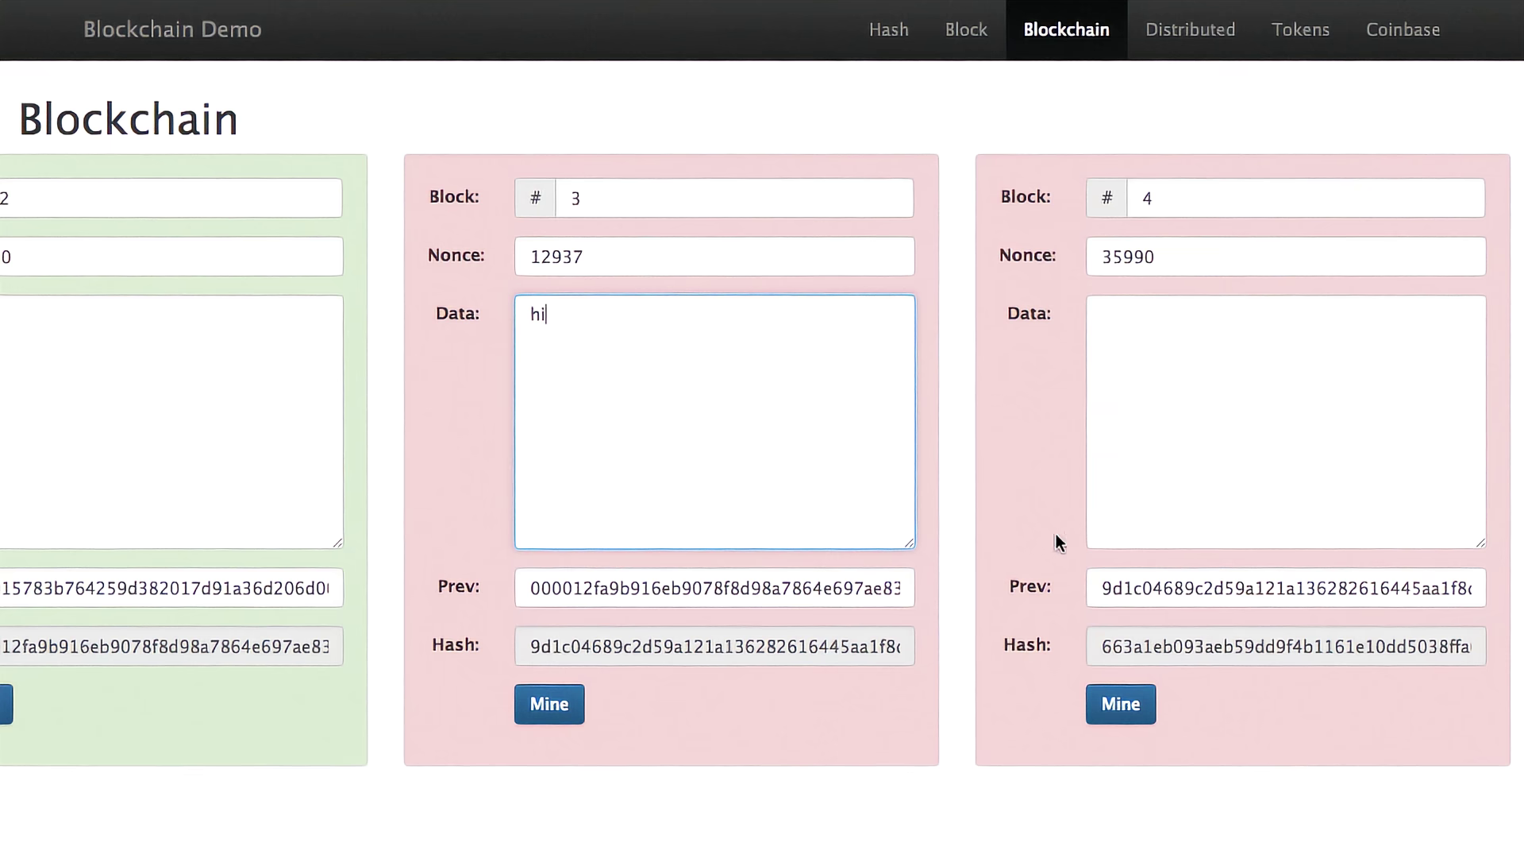
scroll(1060, 534, "right", 5)
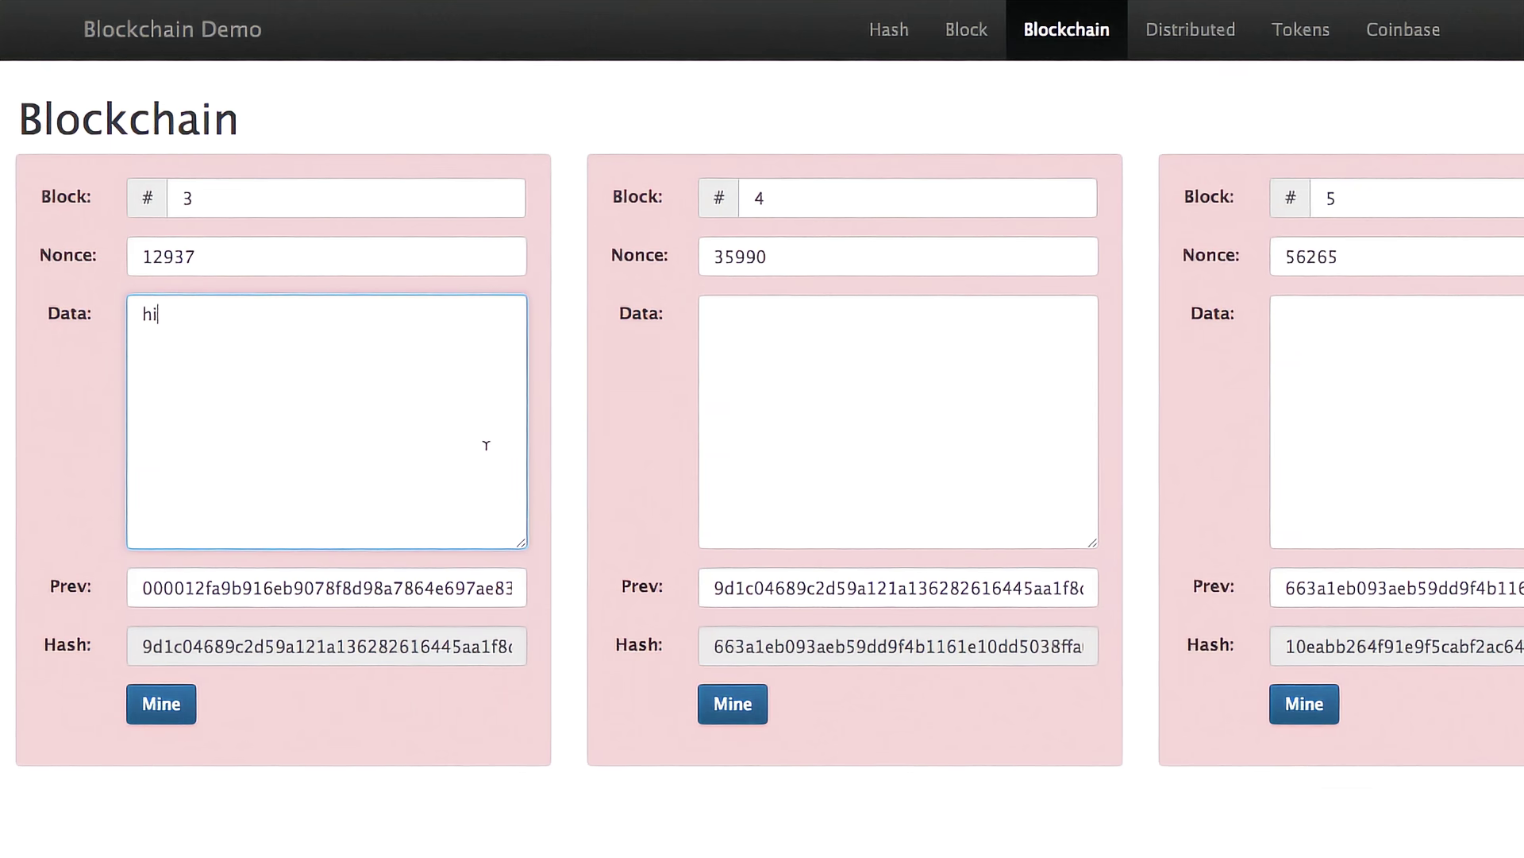
scroll(487, 445, "left", 5)
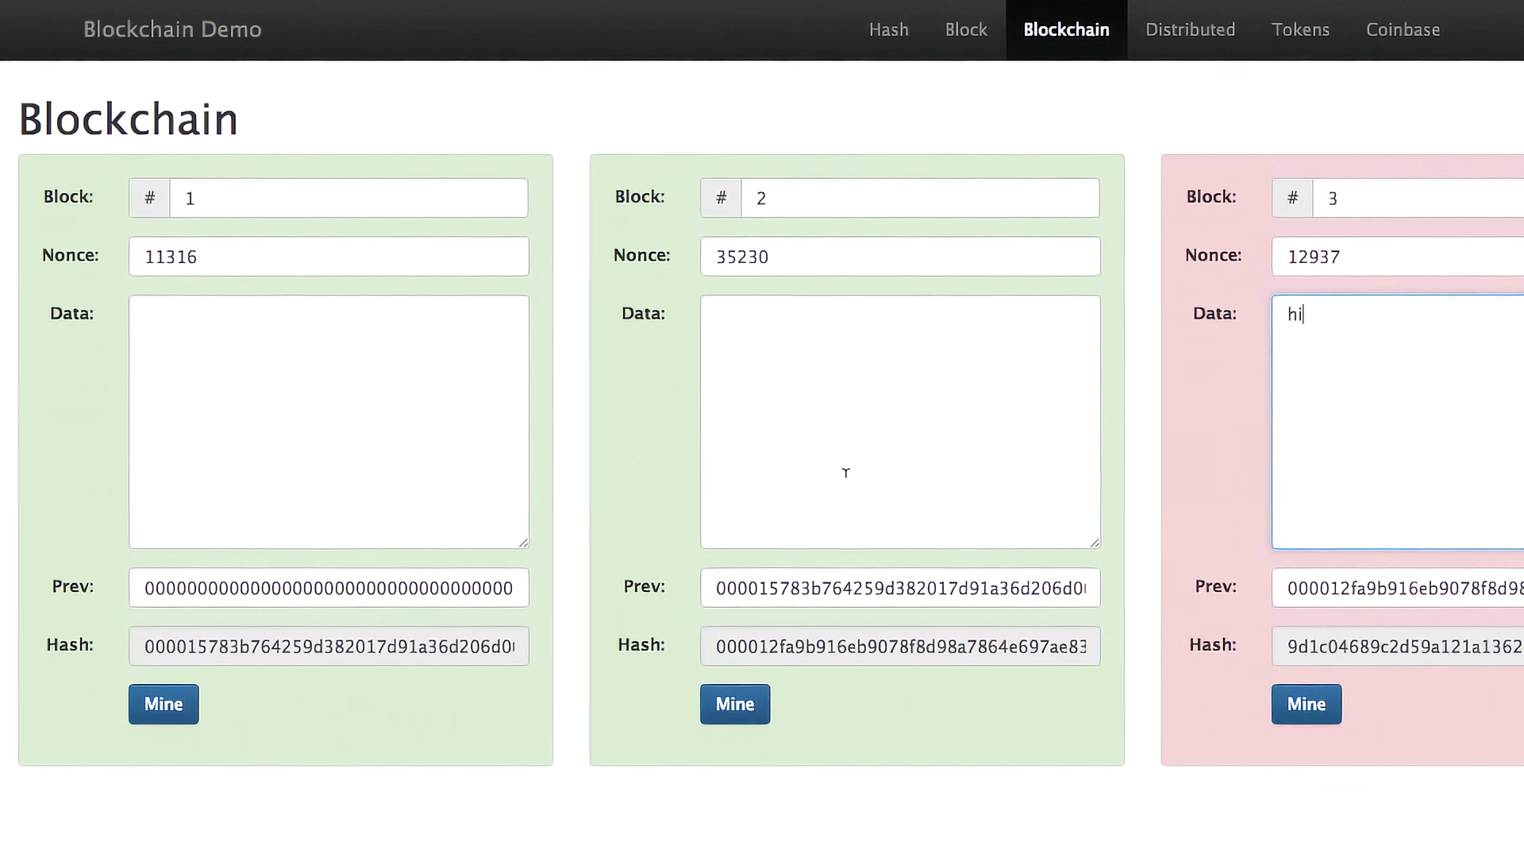
scroll(846, 472, "right", 5)
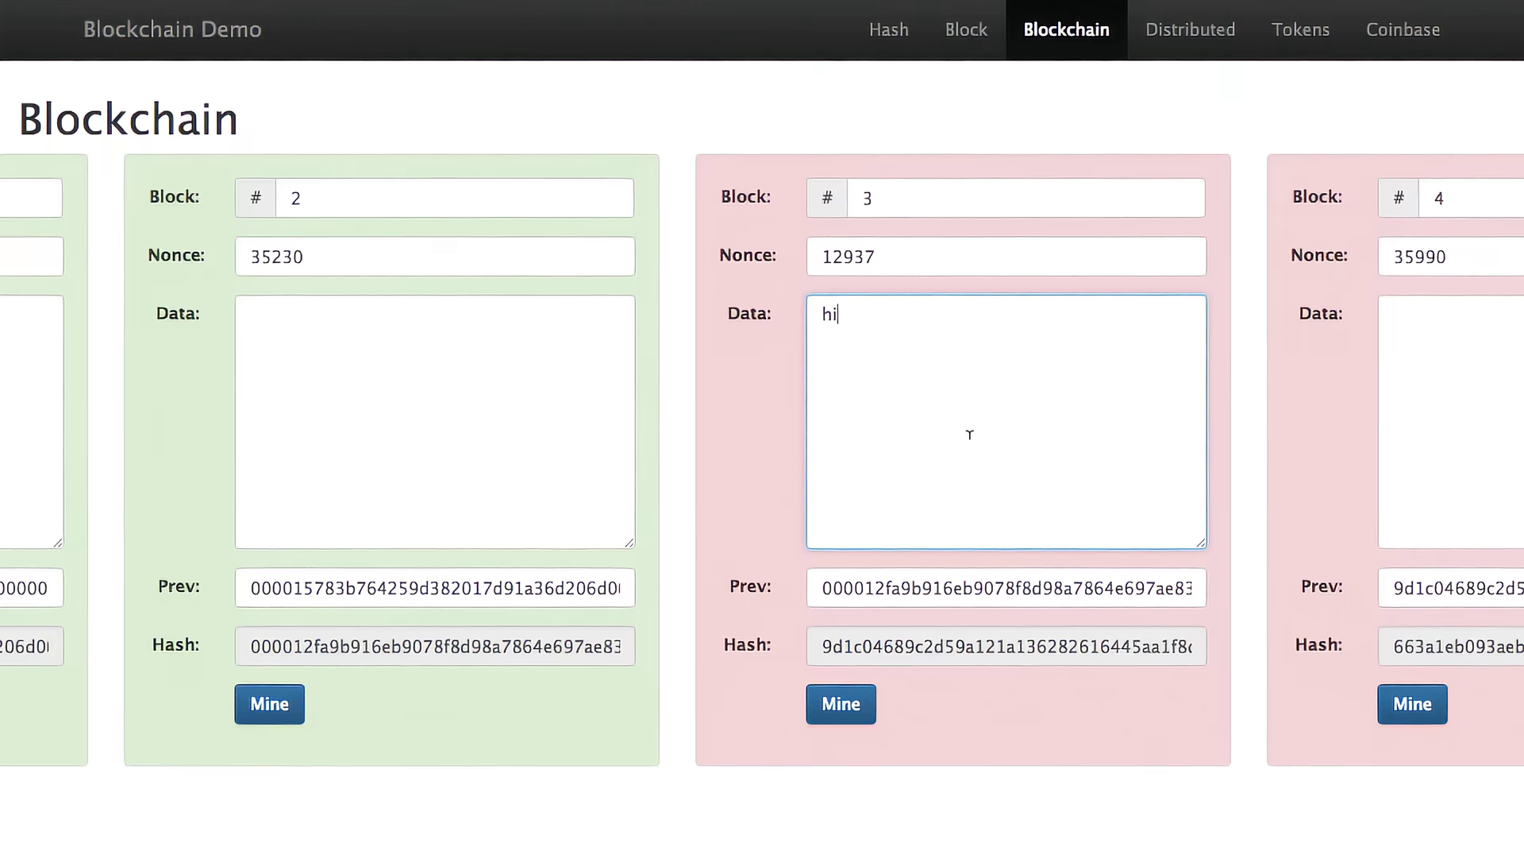
scroll(969, 435, "right", 5)
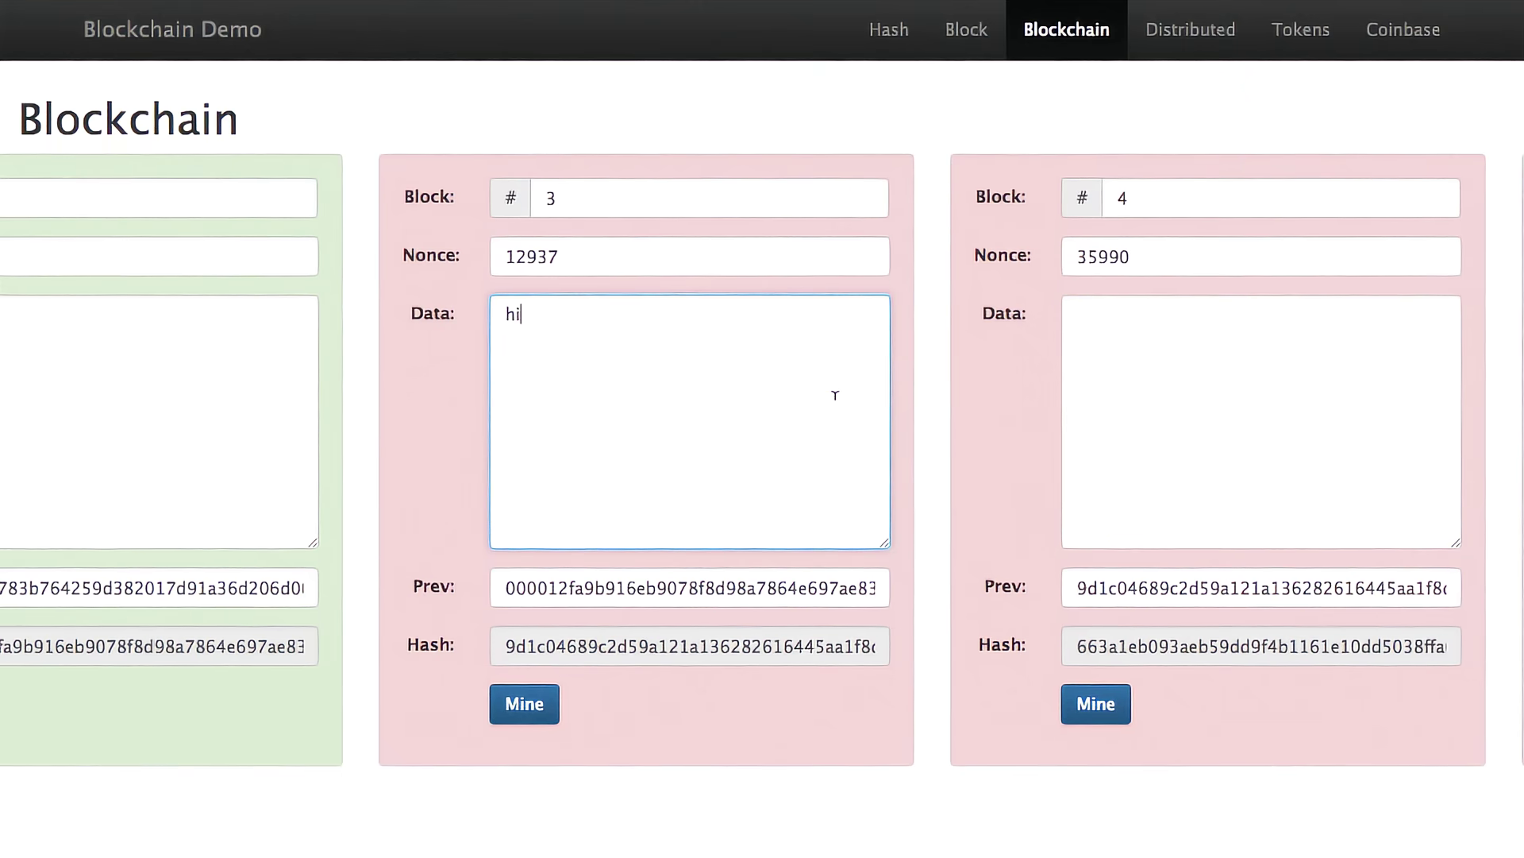
key("BackSpace")
key("BackSpace")
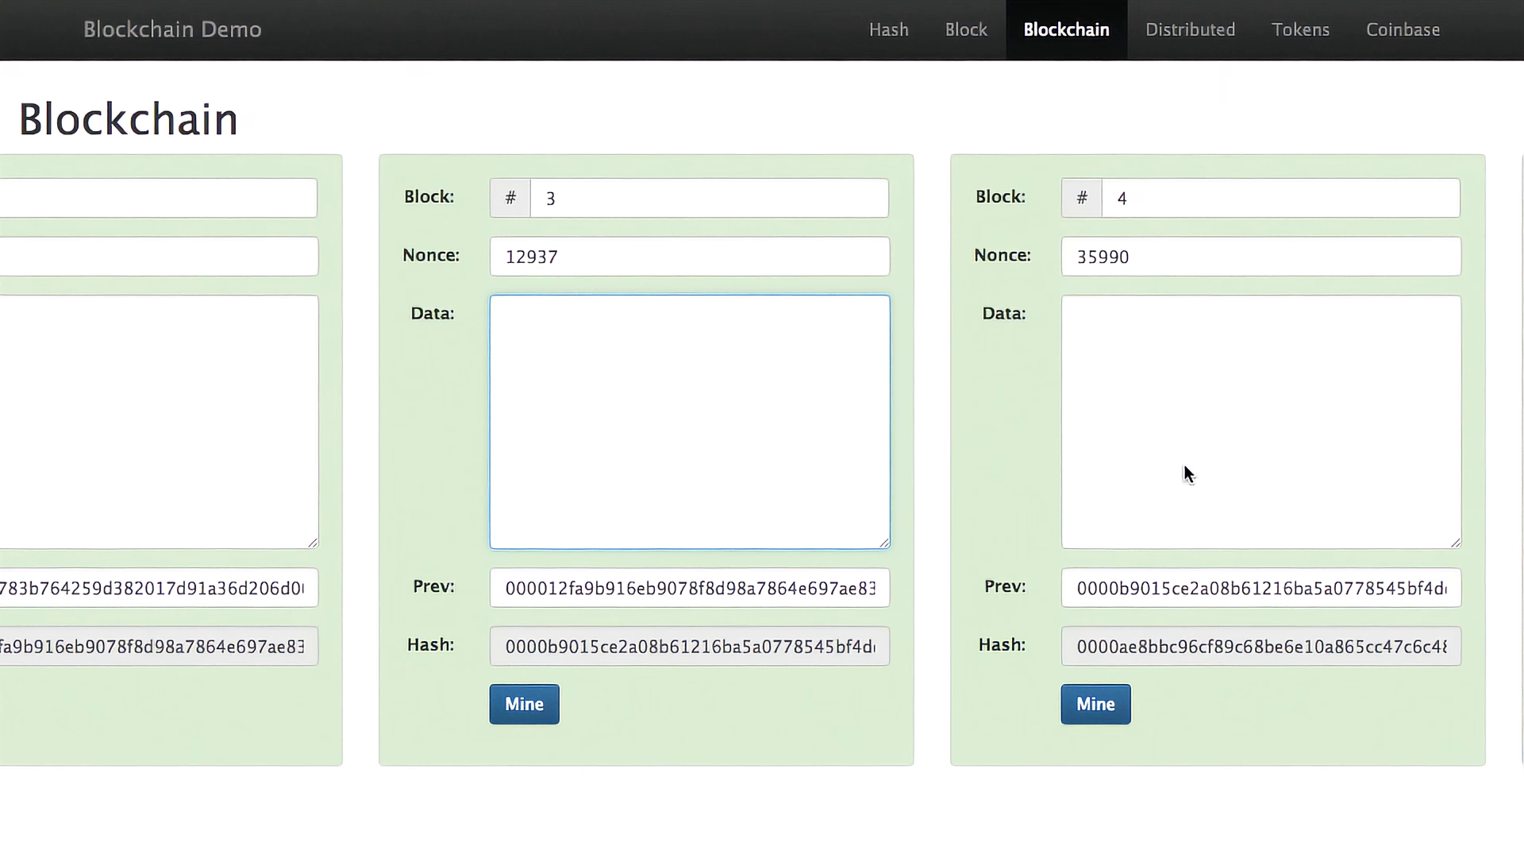
Step: Enter "hi" as the data of block 5 and mine that block
scroll(1184, 466, "right", 5)
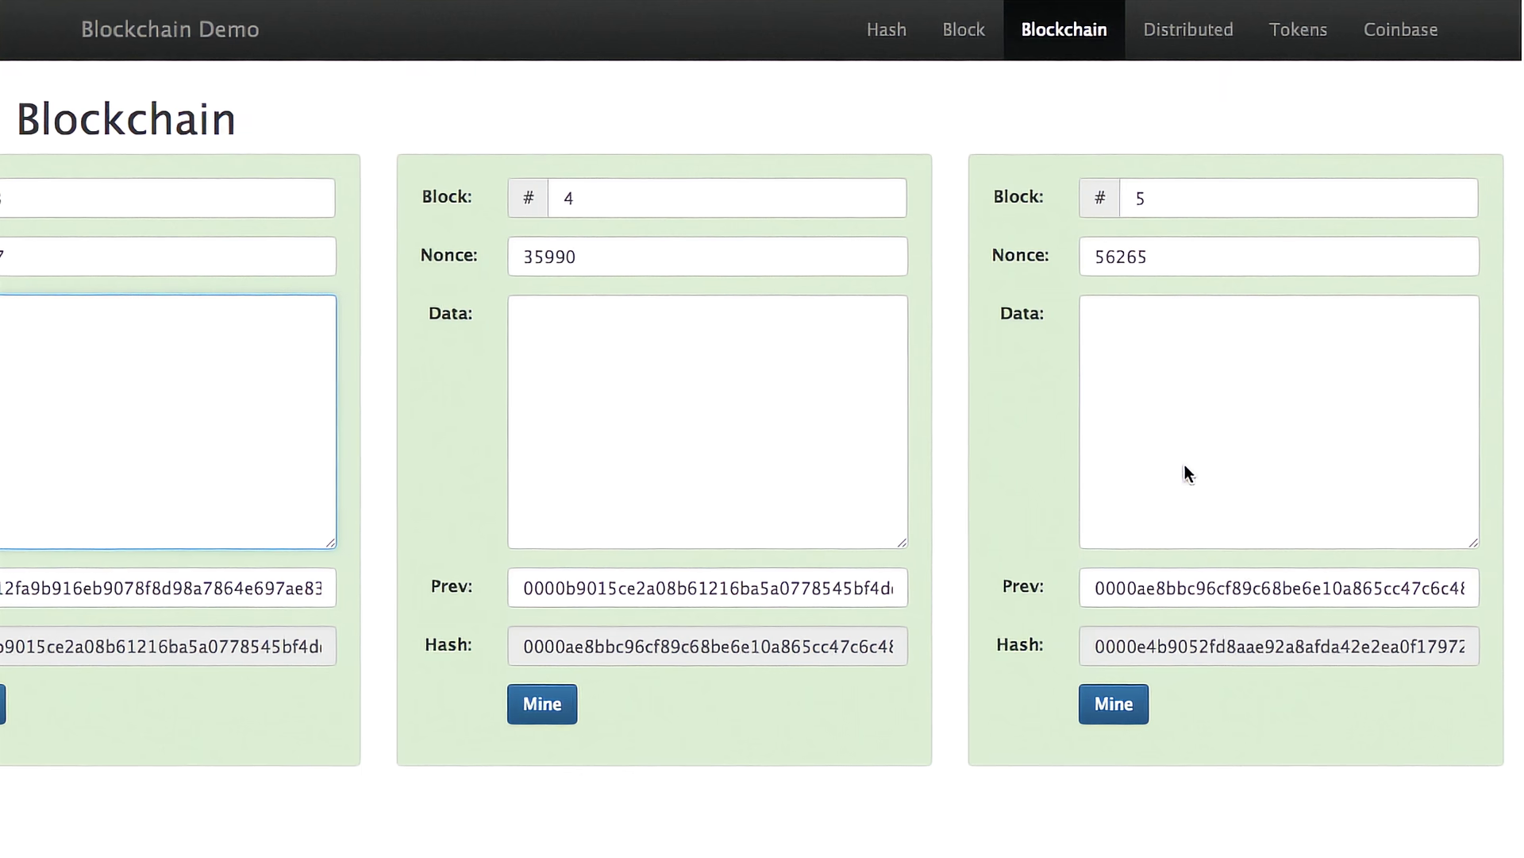
left_click(1150, 384)
type("hi")
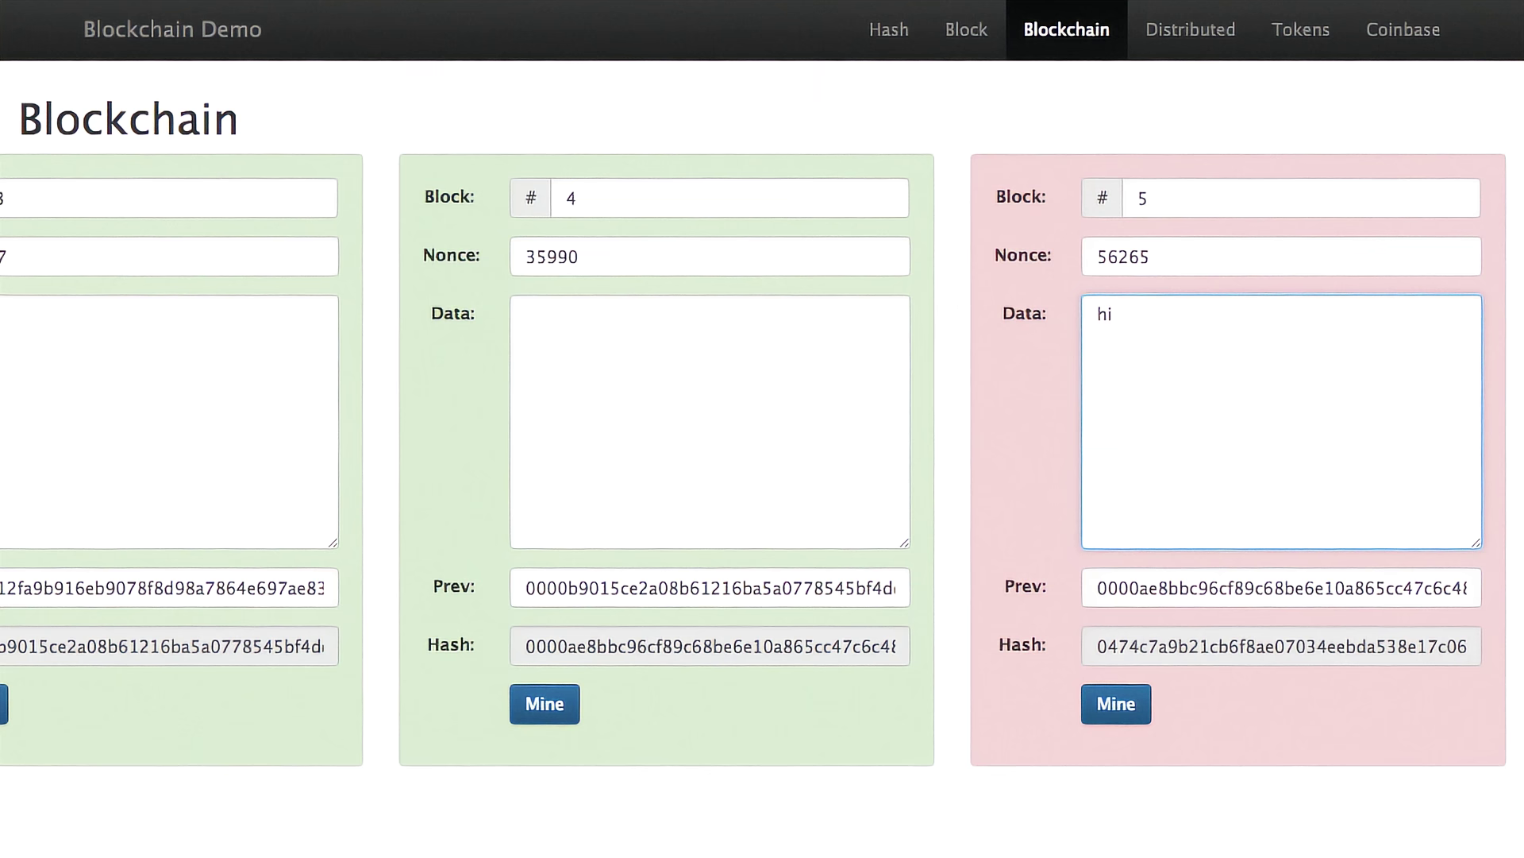
left_click(1098, 712)
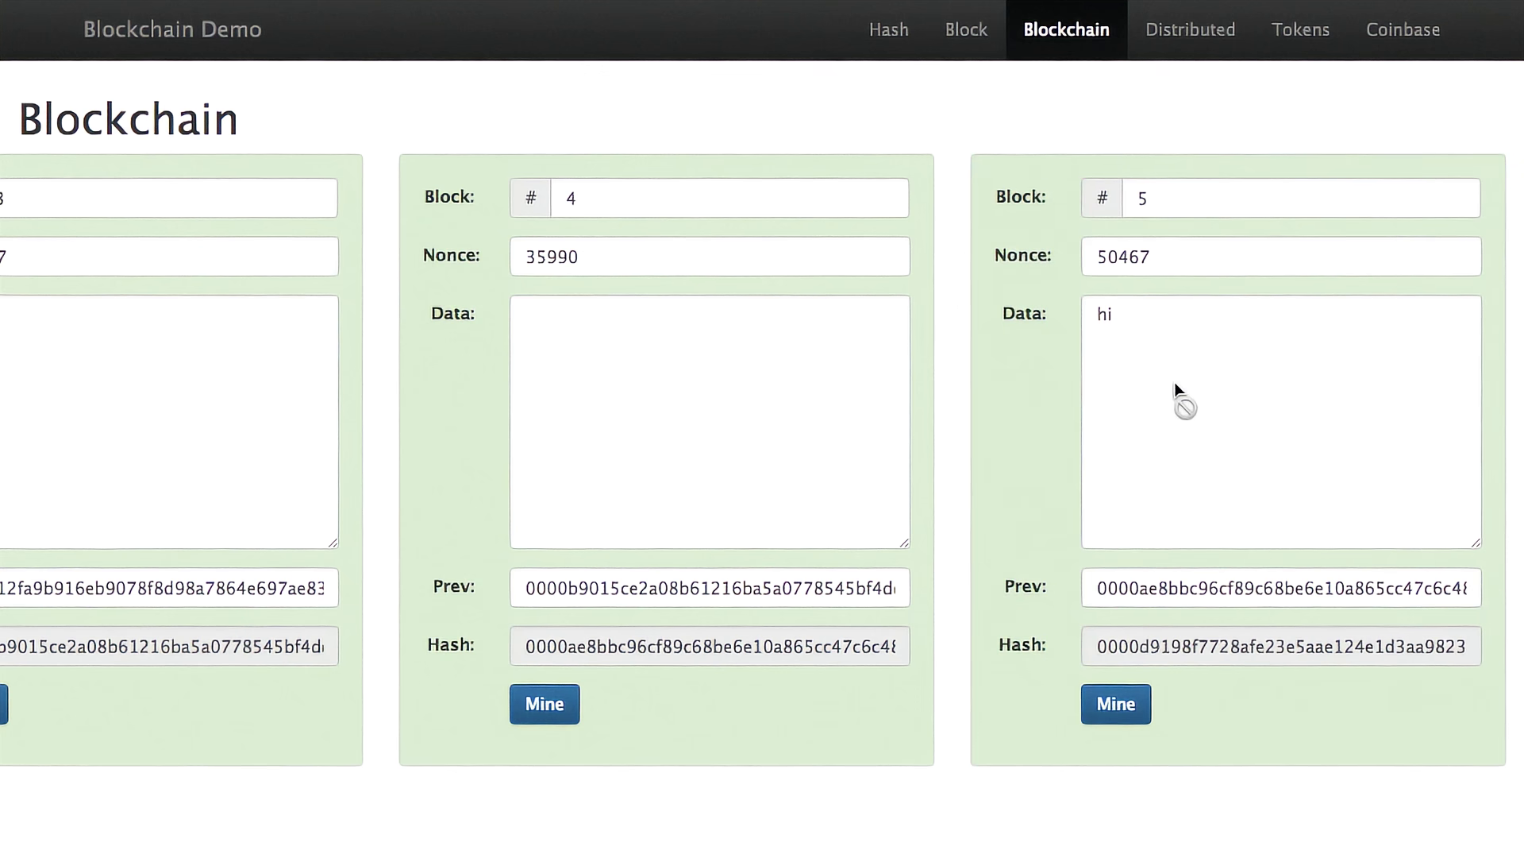
Step: Enter "hi" as the data of block 3 and mine that block
scroll(327, 398, "left", 5)
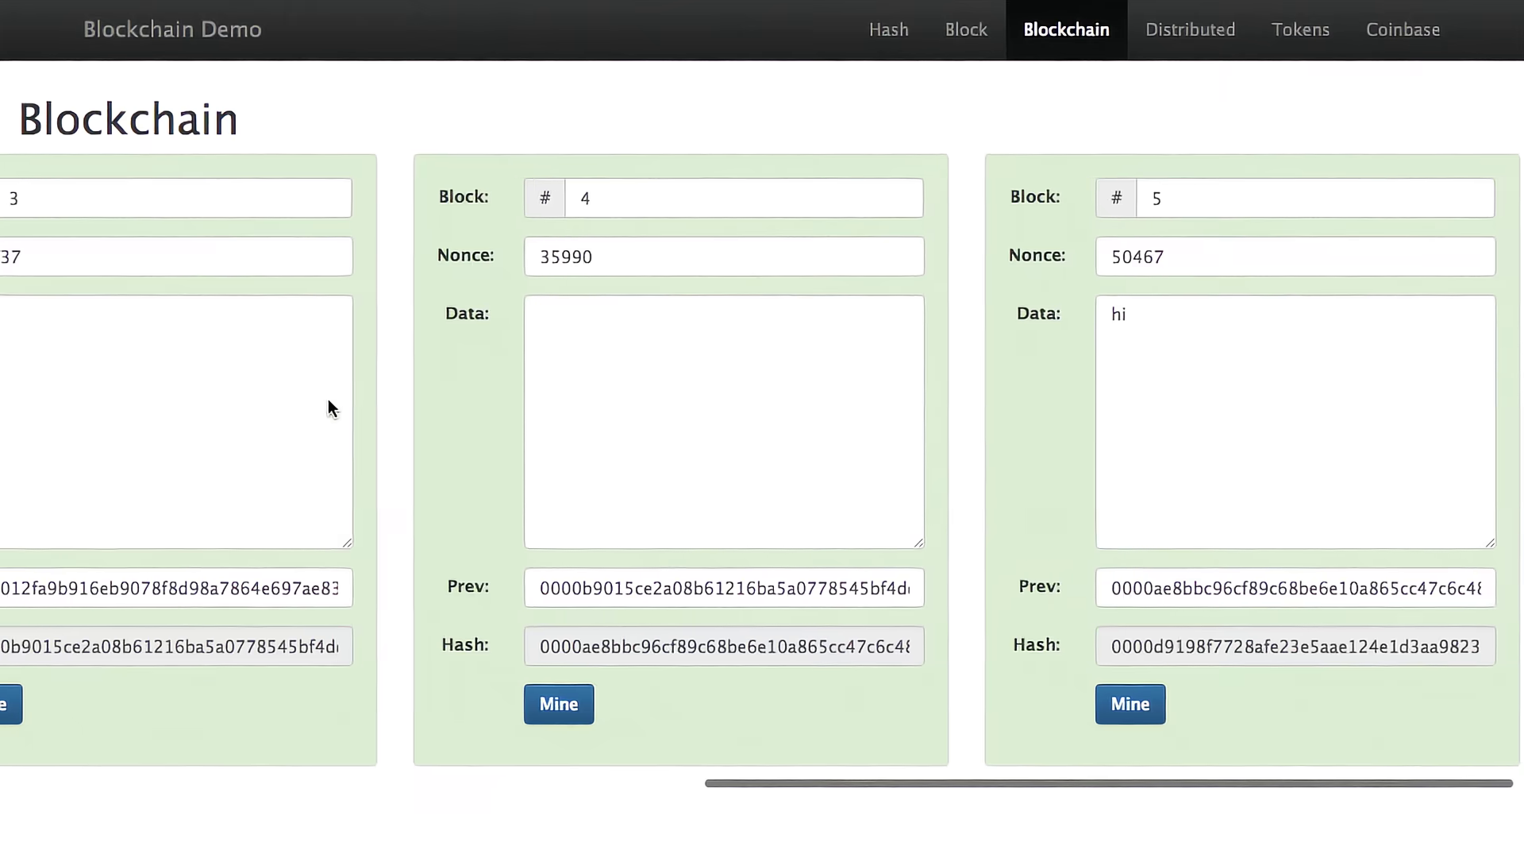
left_click(328, 395)
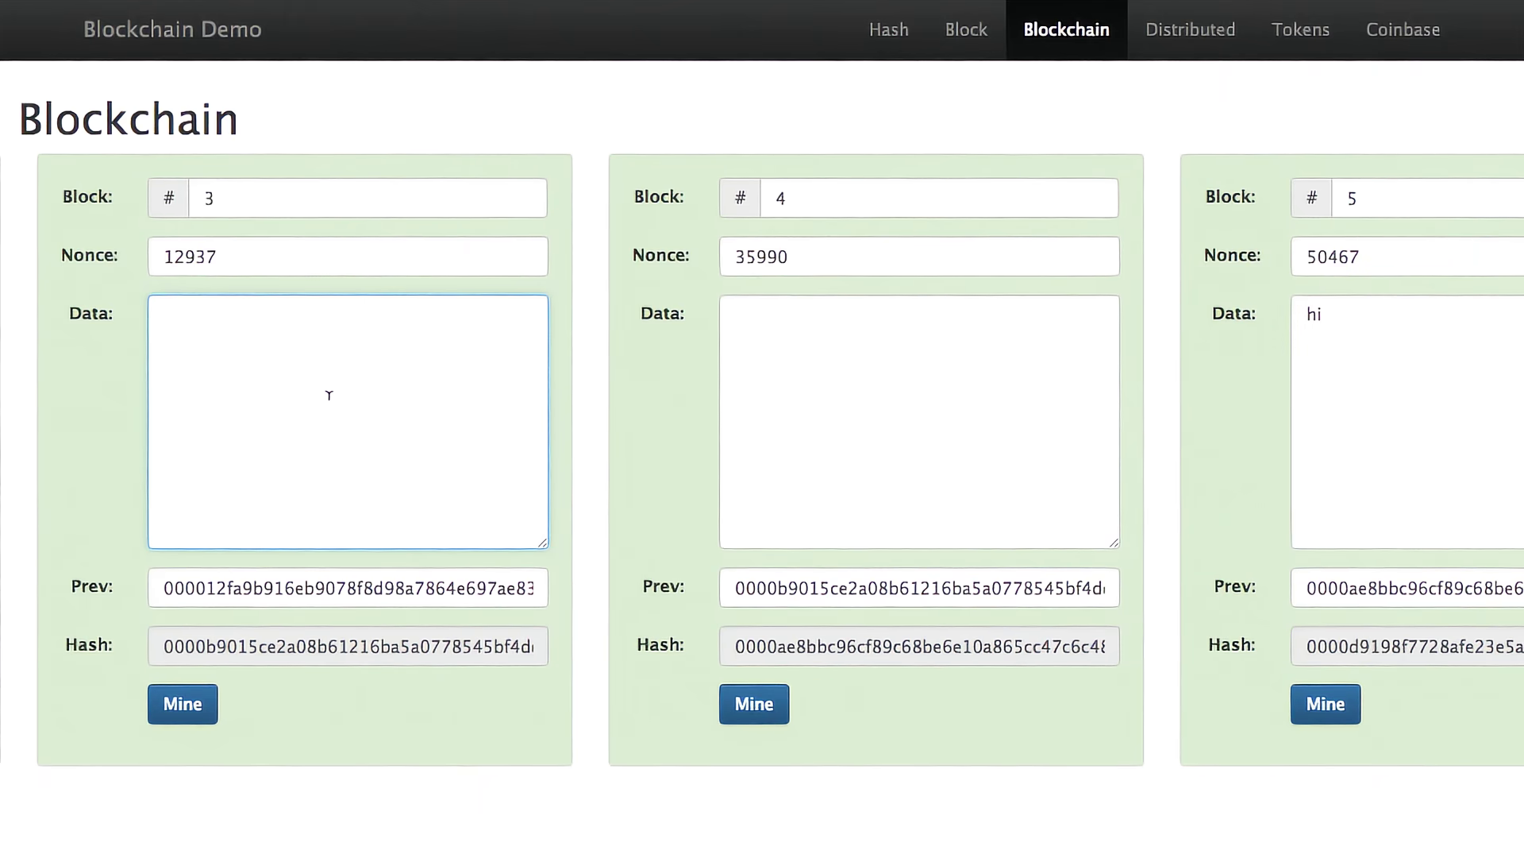
type("hi")
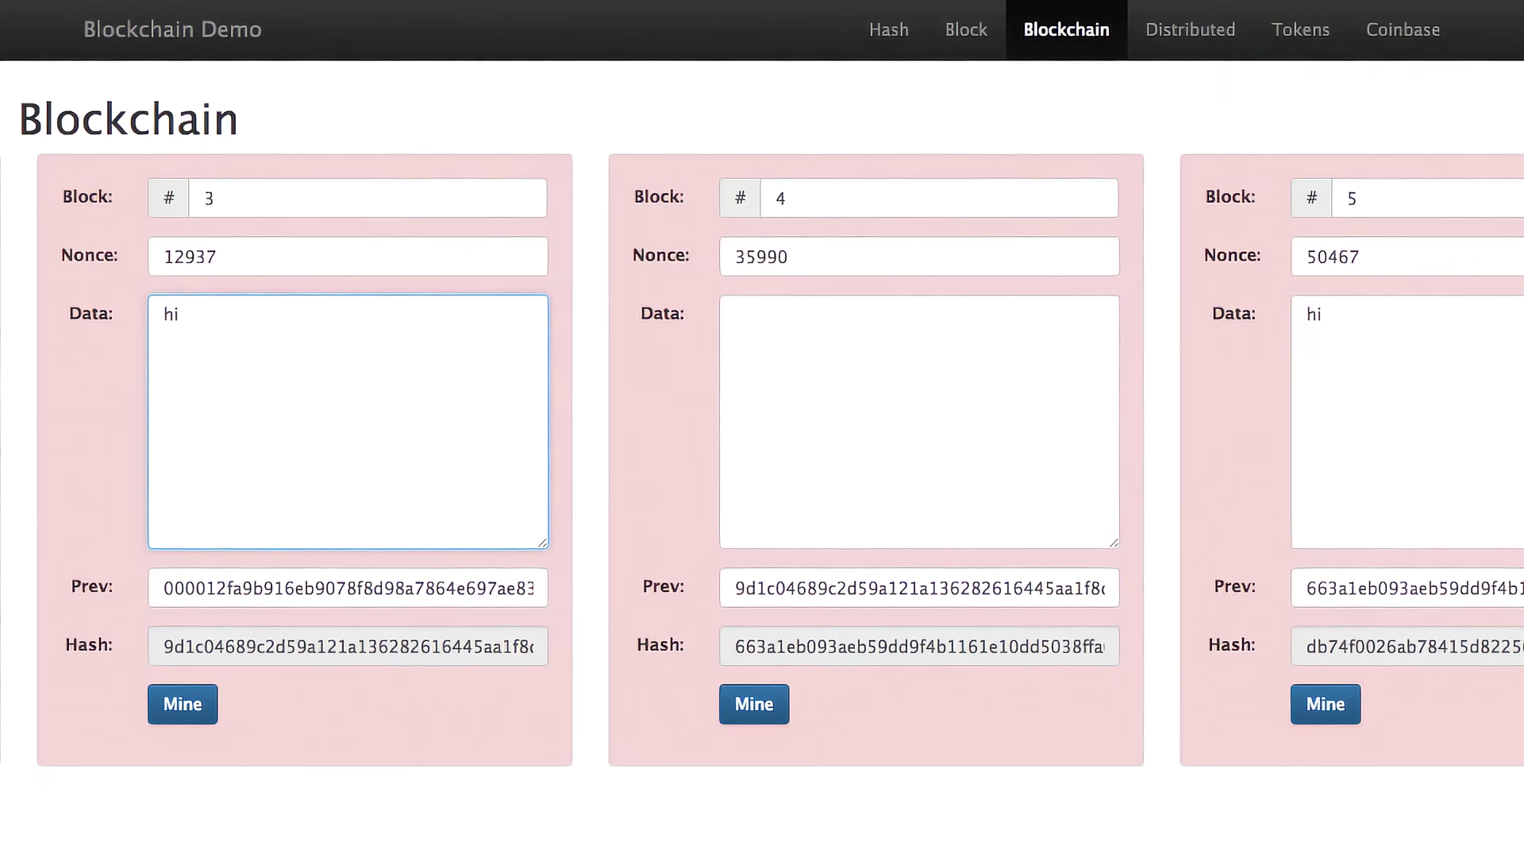
scroll(328, 395, "left", 4)
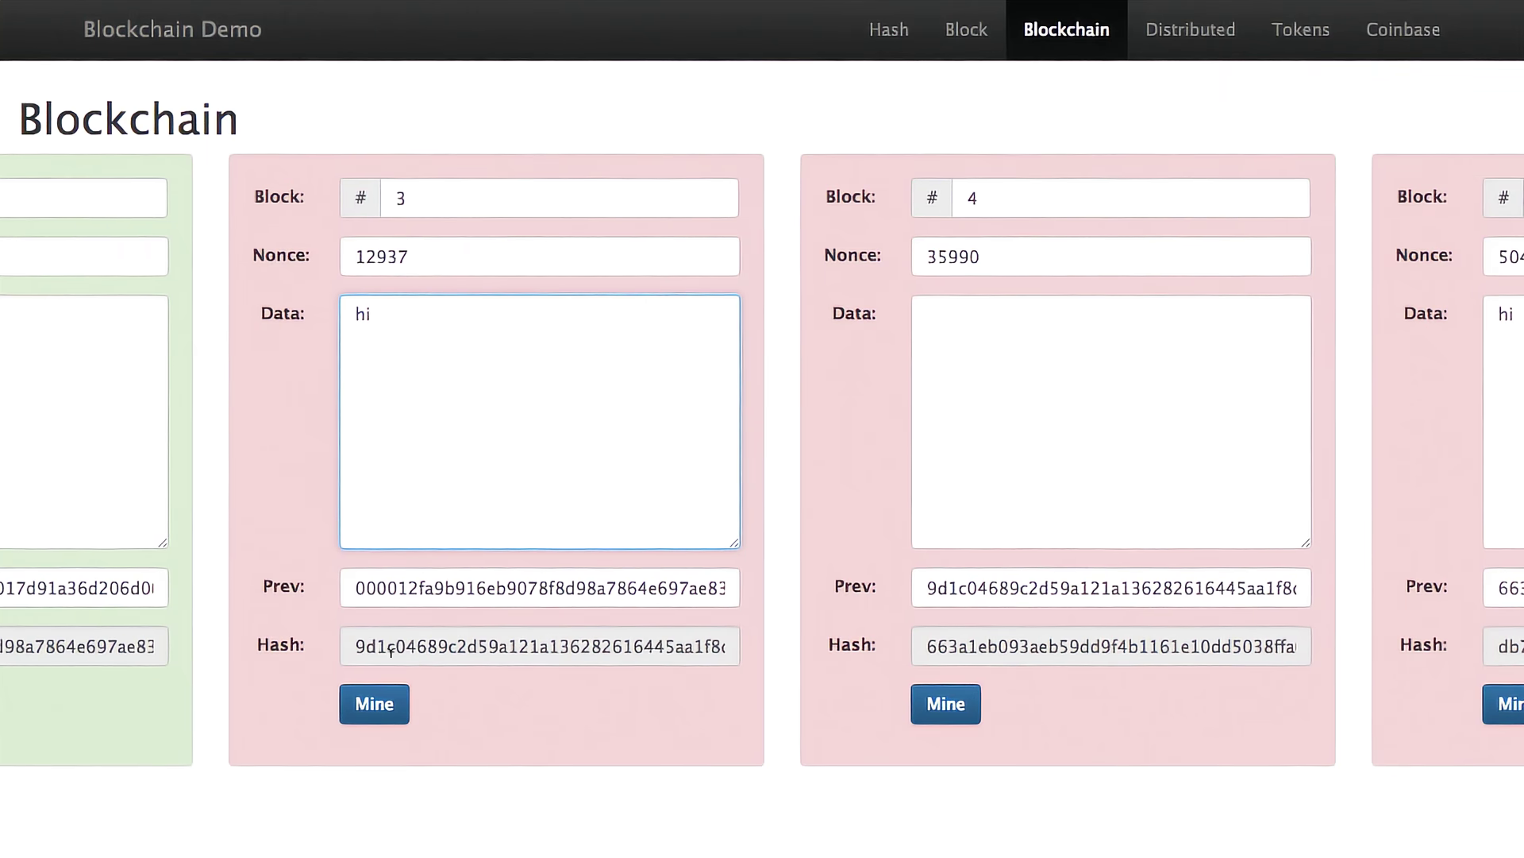
left_click(382, 704)
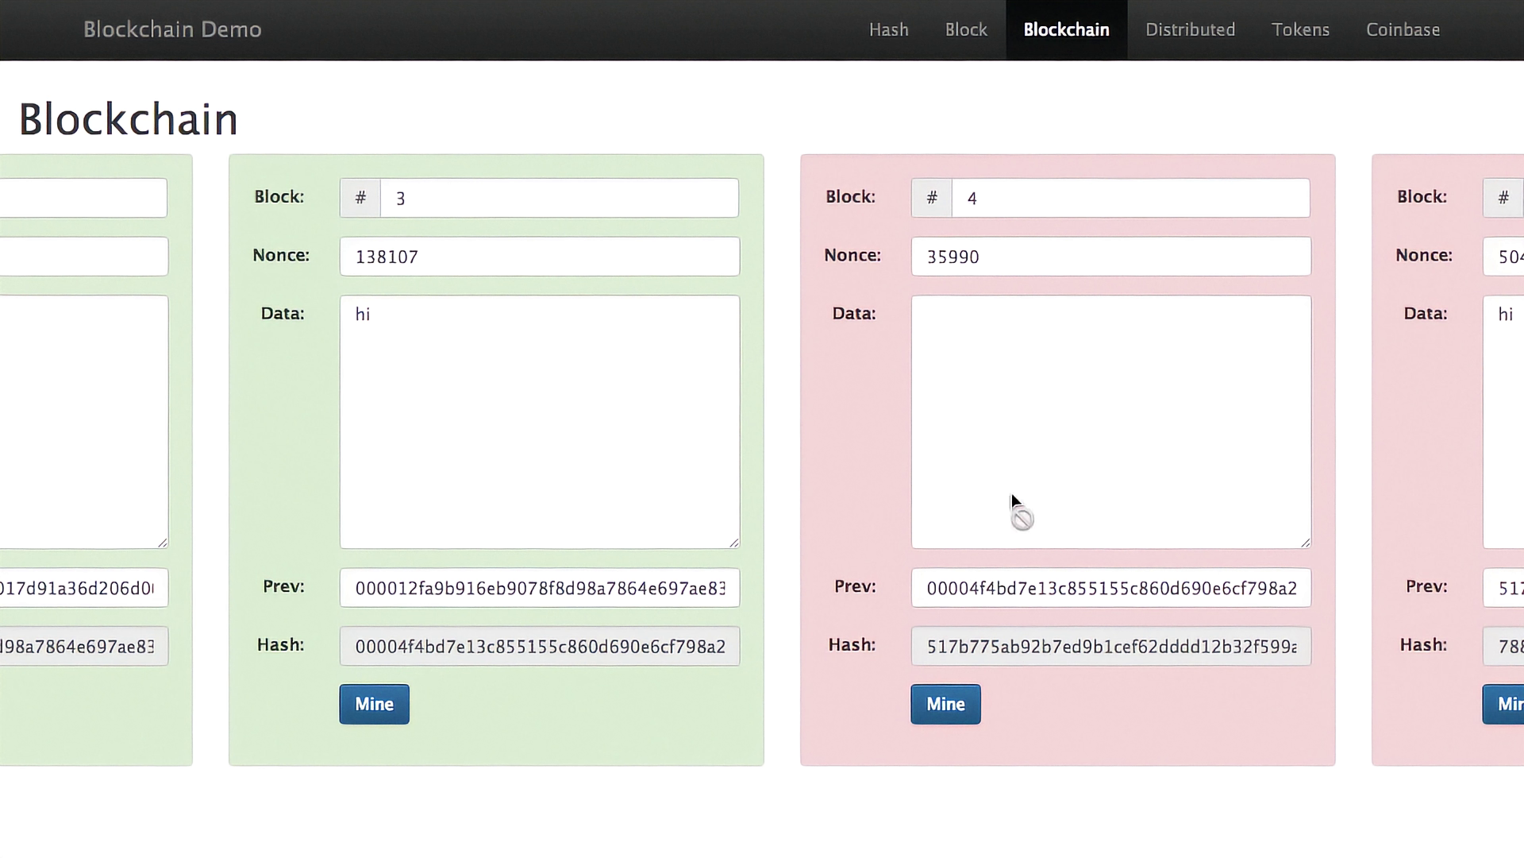
Step: Mine block 4 and then block 5 again to restore the chain after block 3
left_click(932, 713)
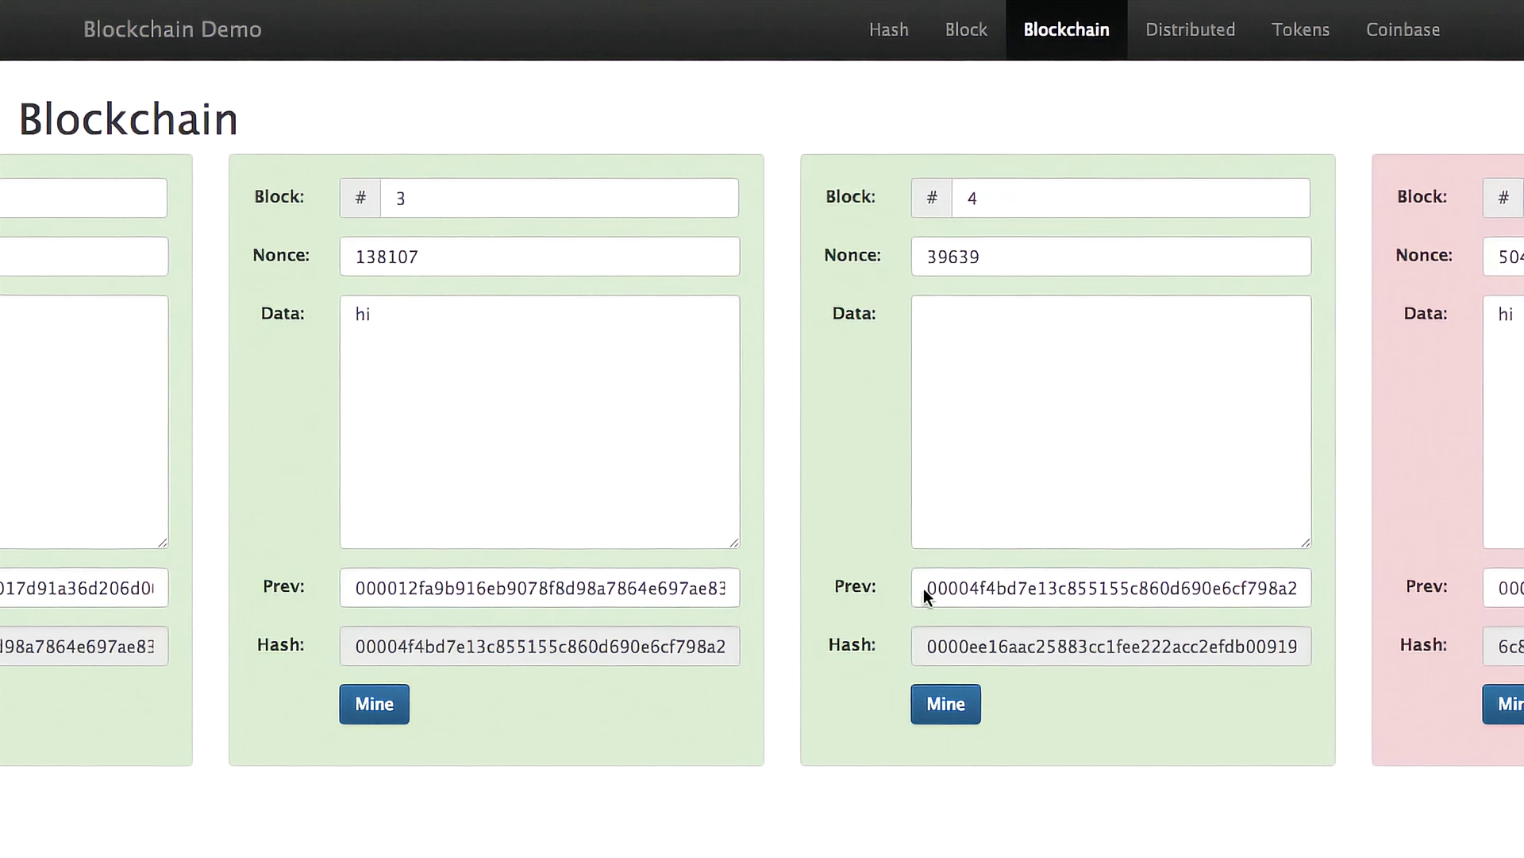
scroll(1147, 617, "right", 5)
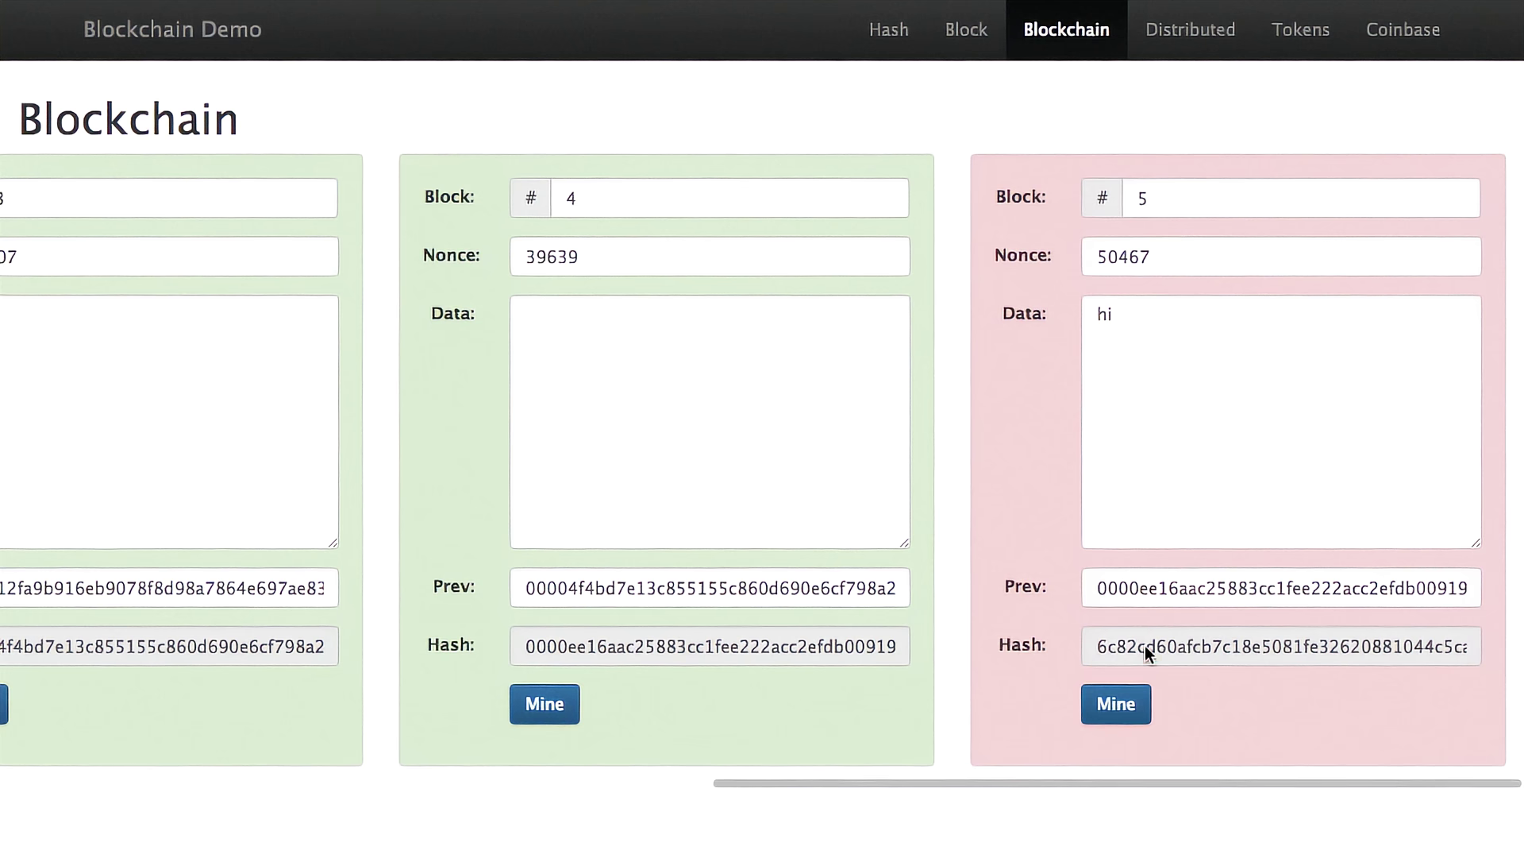
left_click(1128, 704)
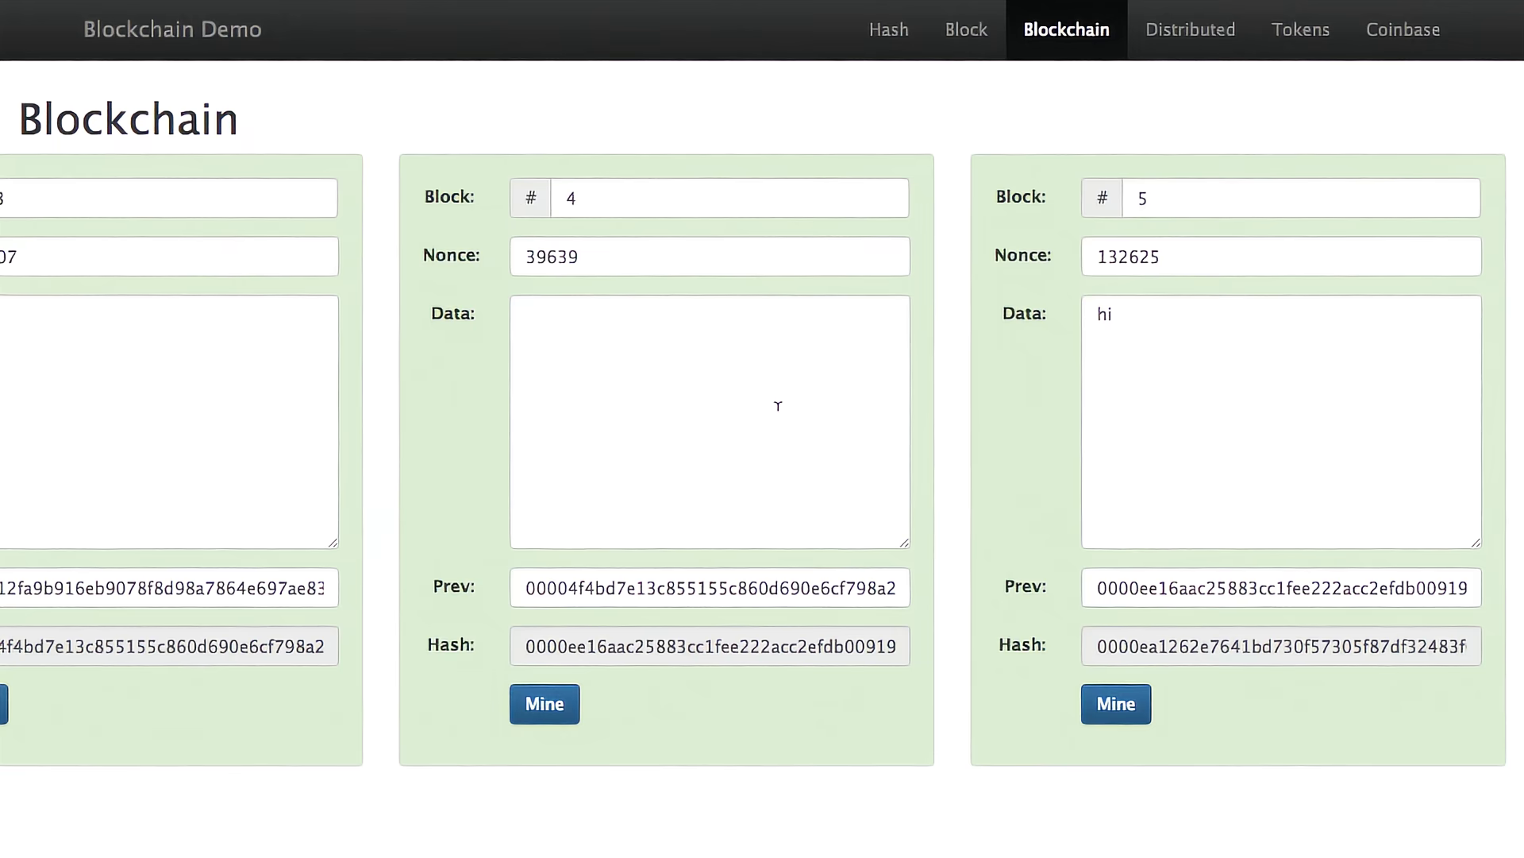
Step: Enter "d" as the data of block 2
scroll(778, 406, "left", 10)
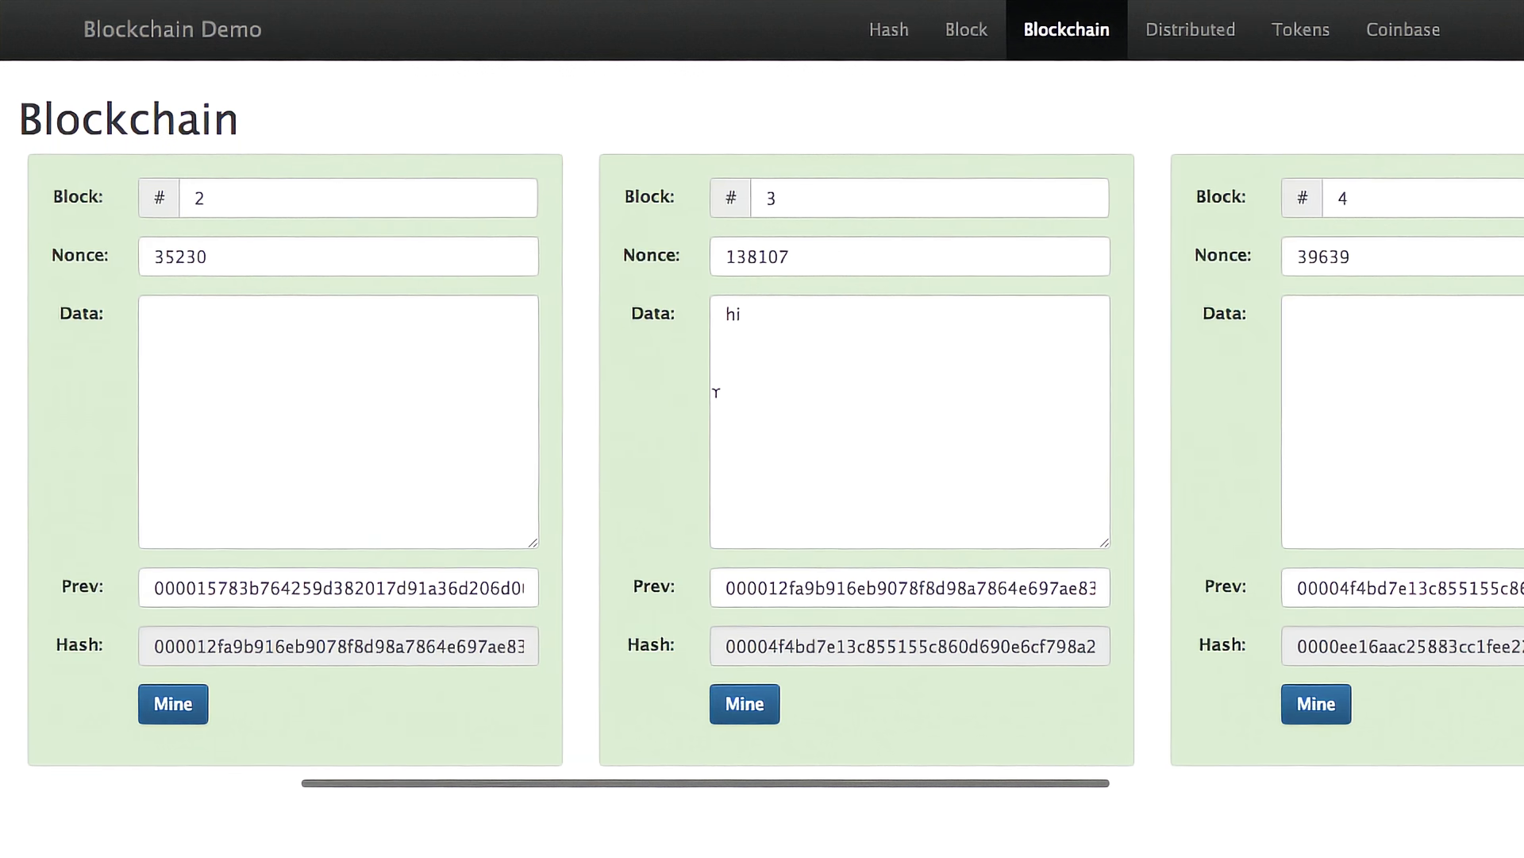
left_click(294, 370)
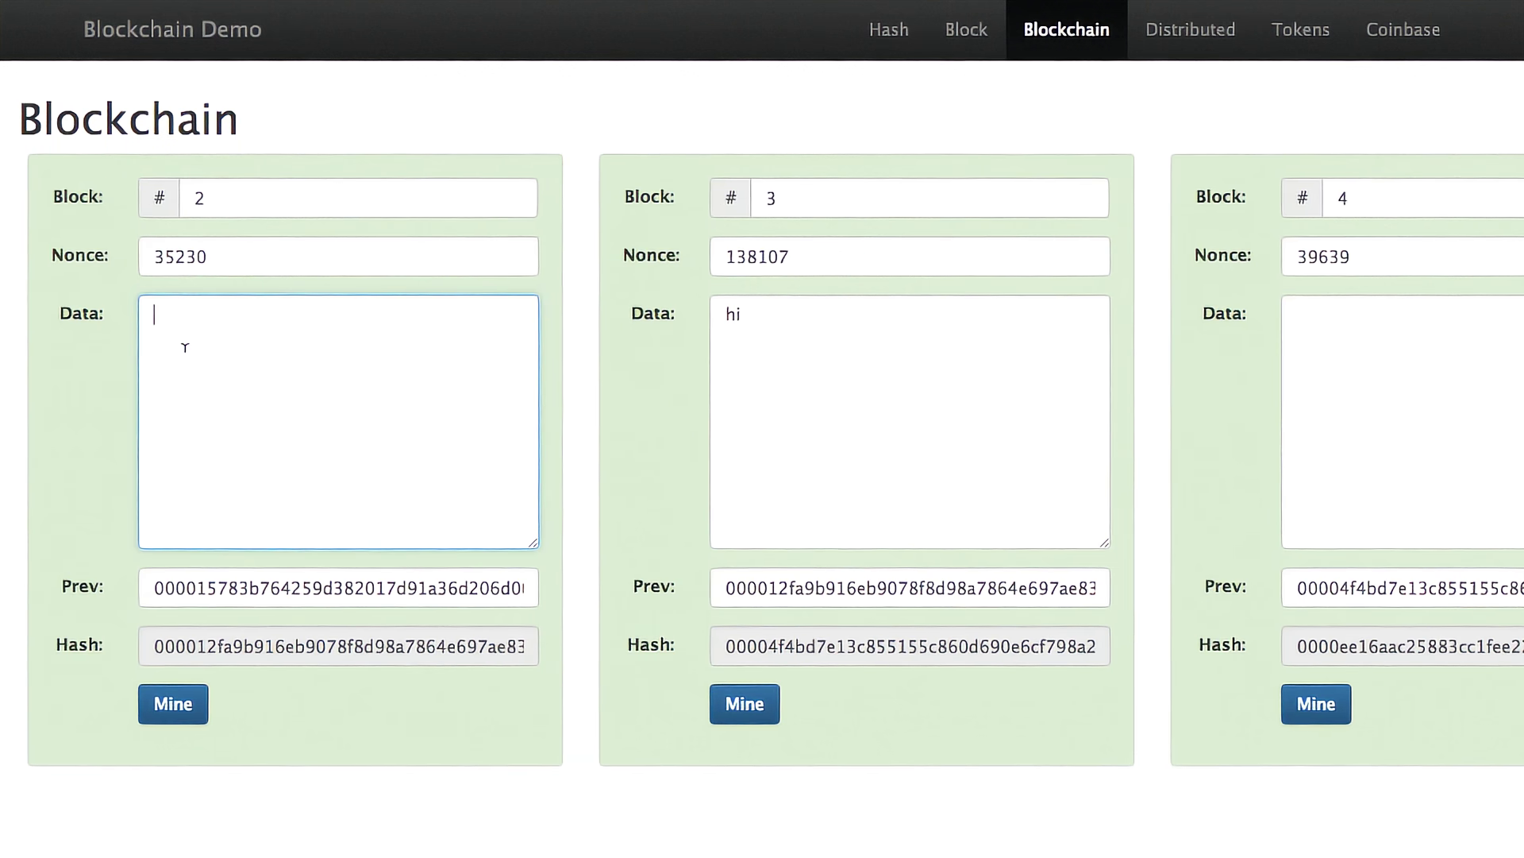
type("d")
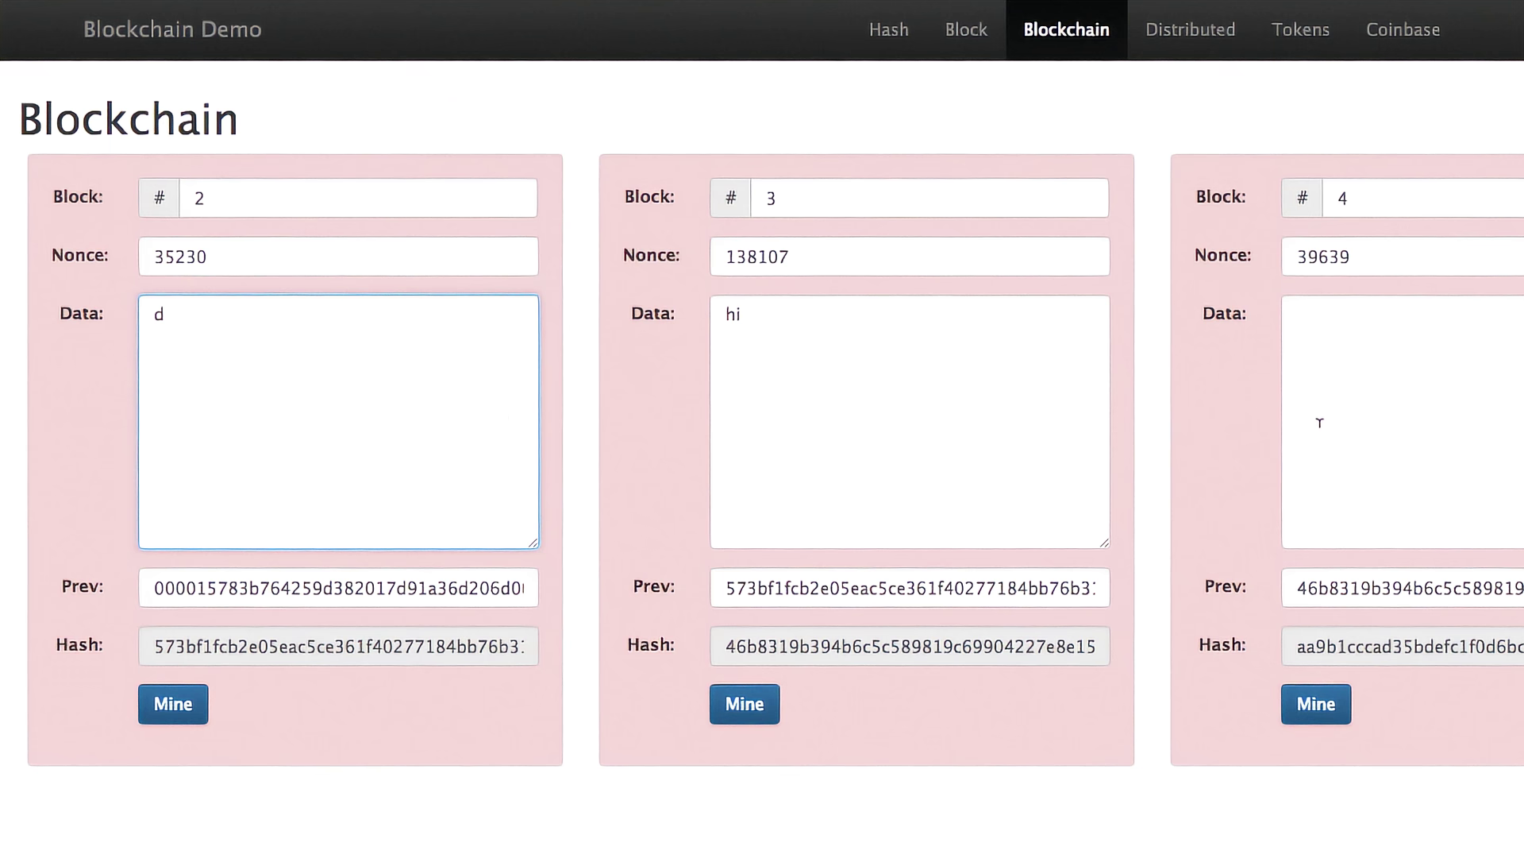
Step: Remove the "d" from block 2's data and review the linked blocks 3 to 5
scroll(1320, 422, "right", 9)
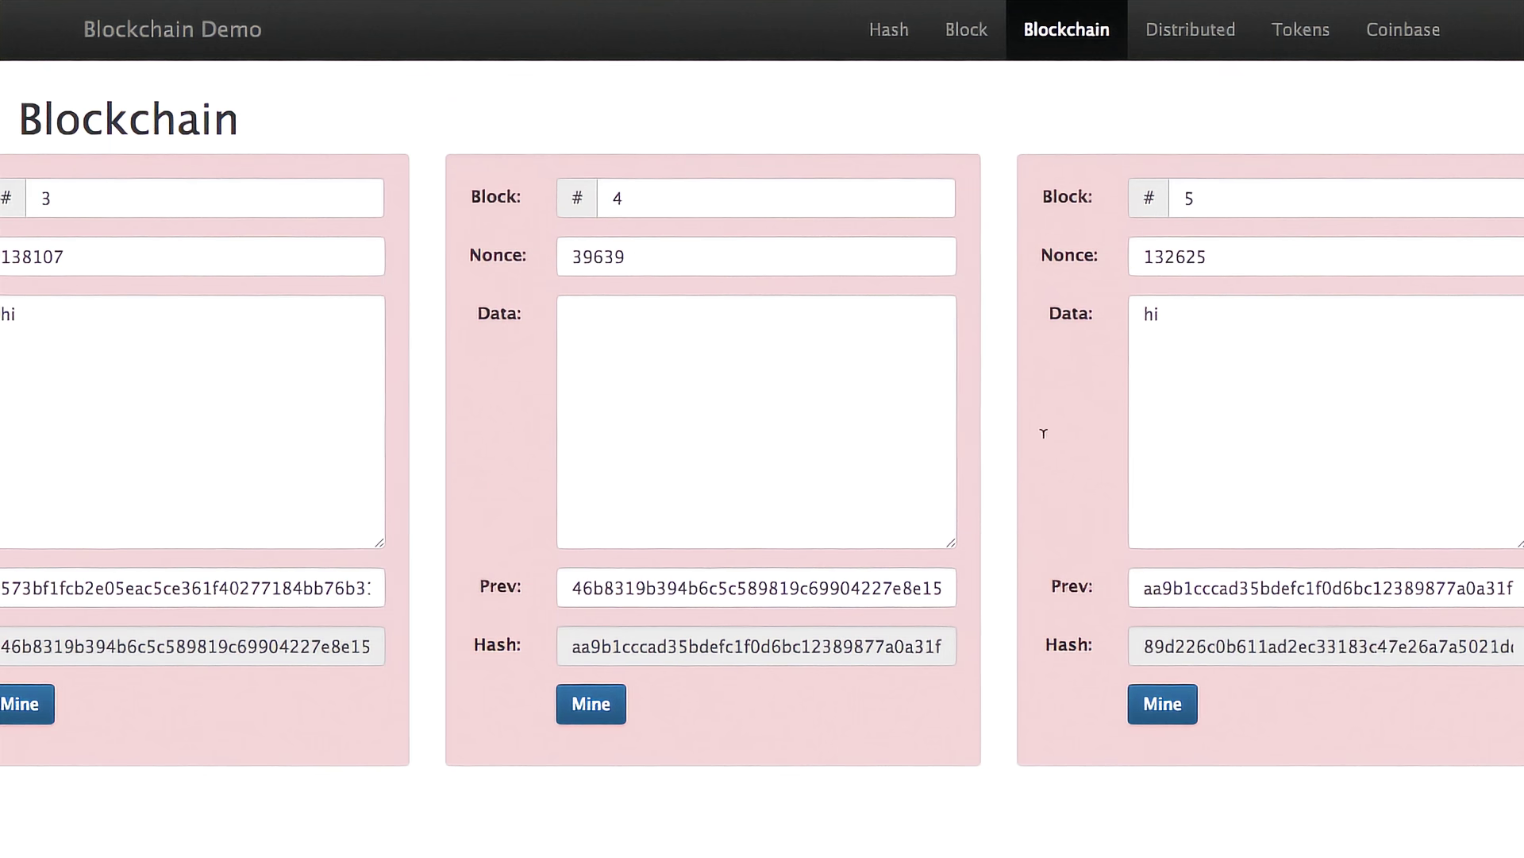
scroll(1034, 440, "left", 15)
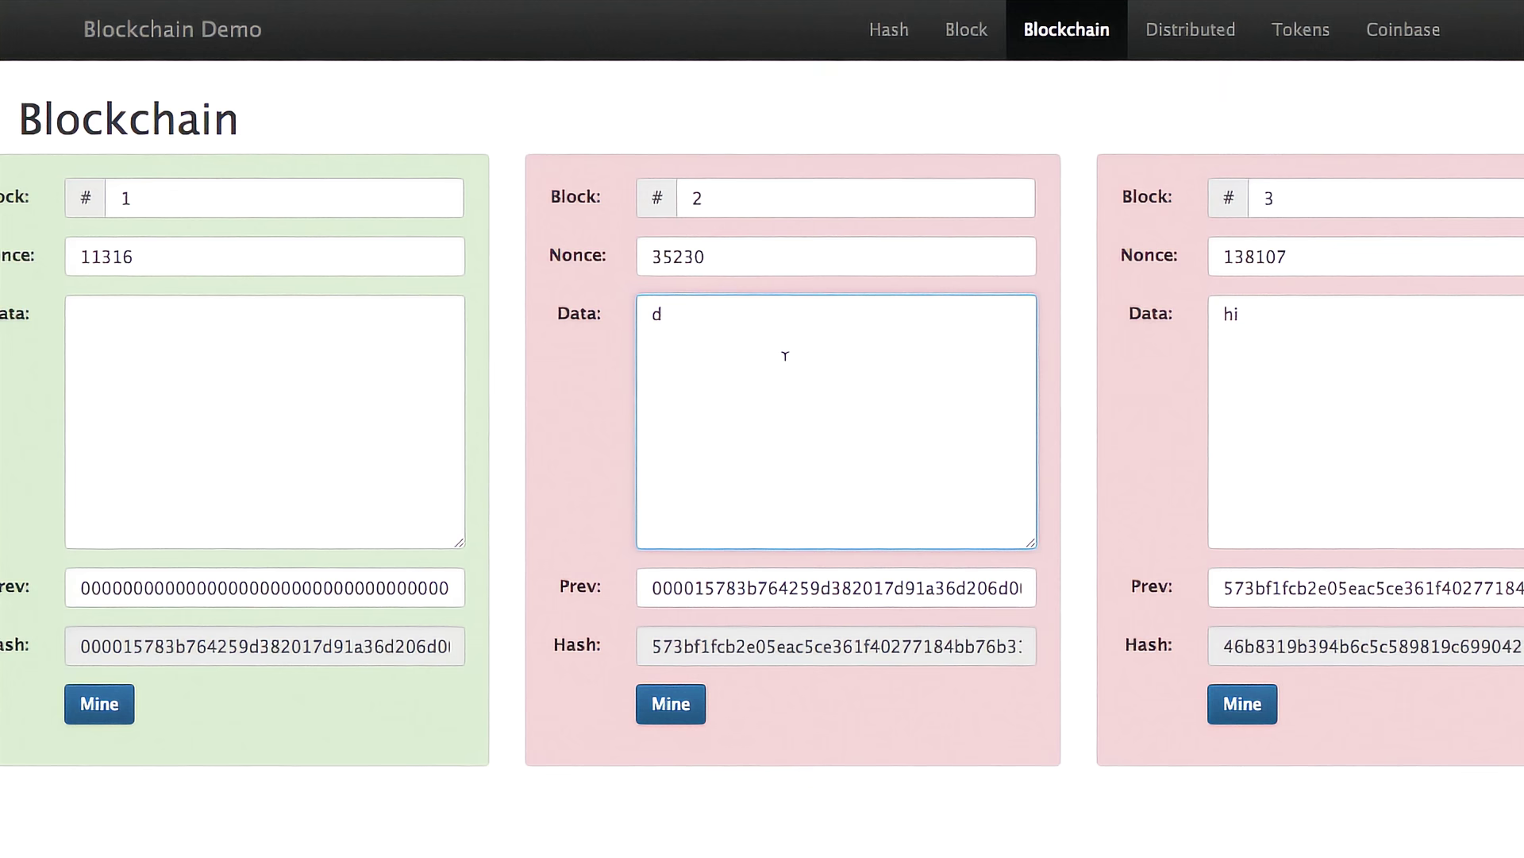
scroll(1300, 476, "right", 12)
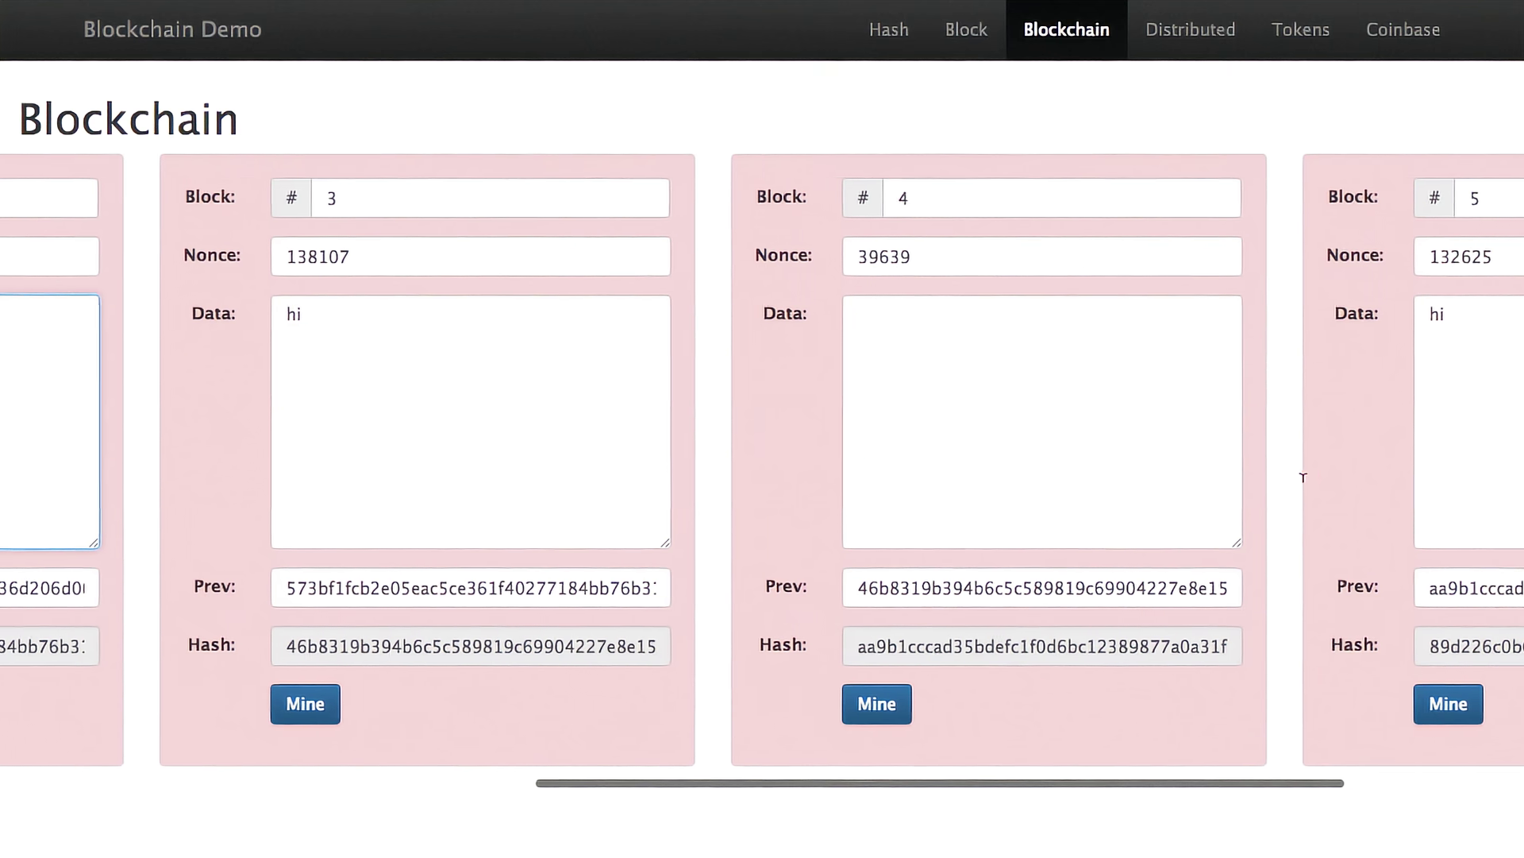
scroll(1303, 477, "left", 9)
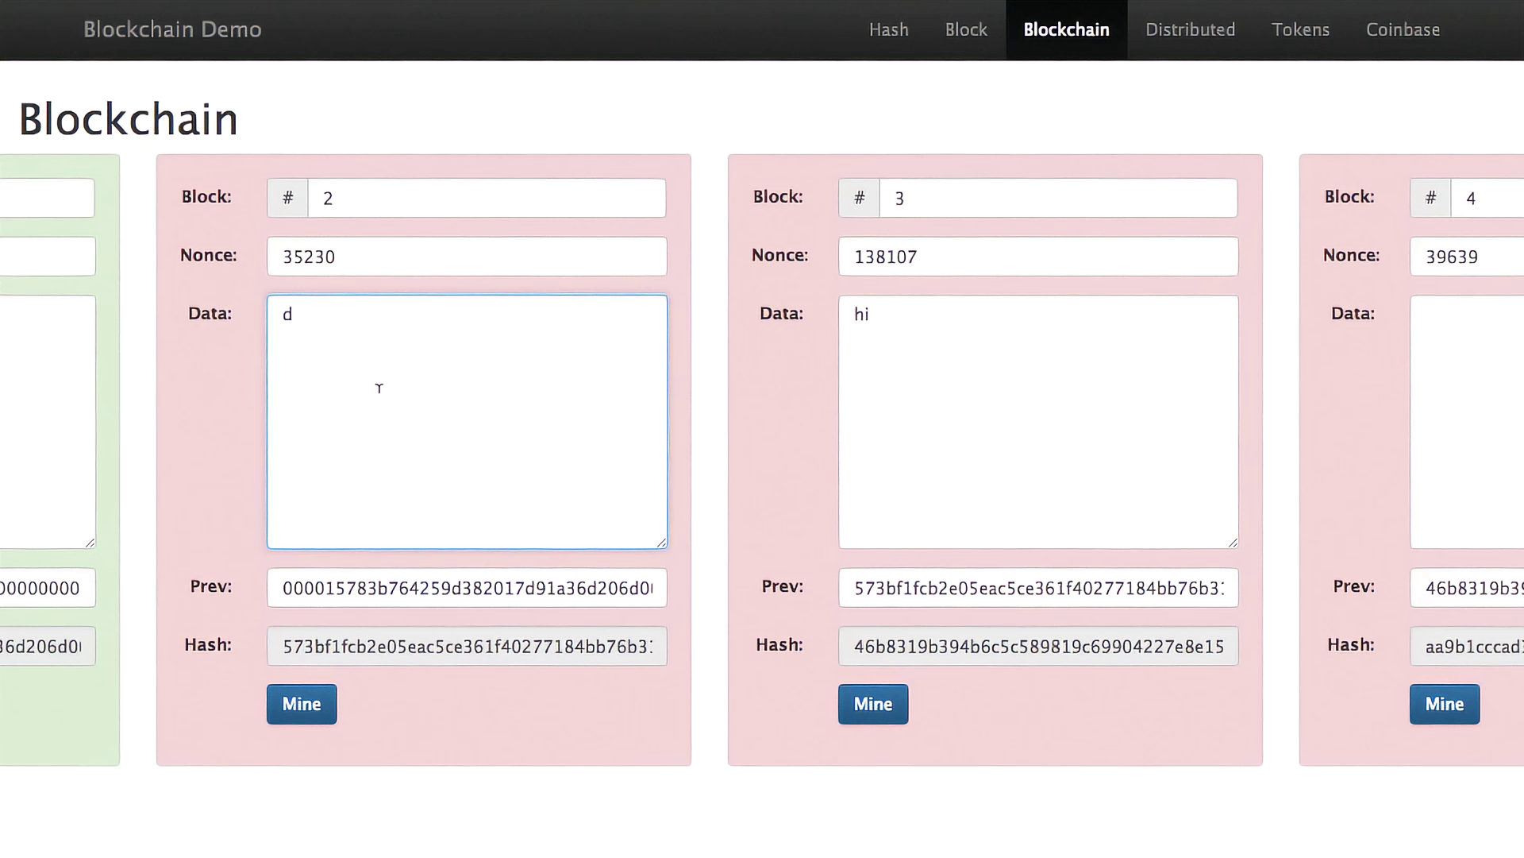
key("BackSpace")
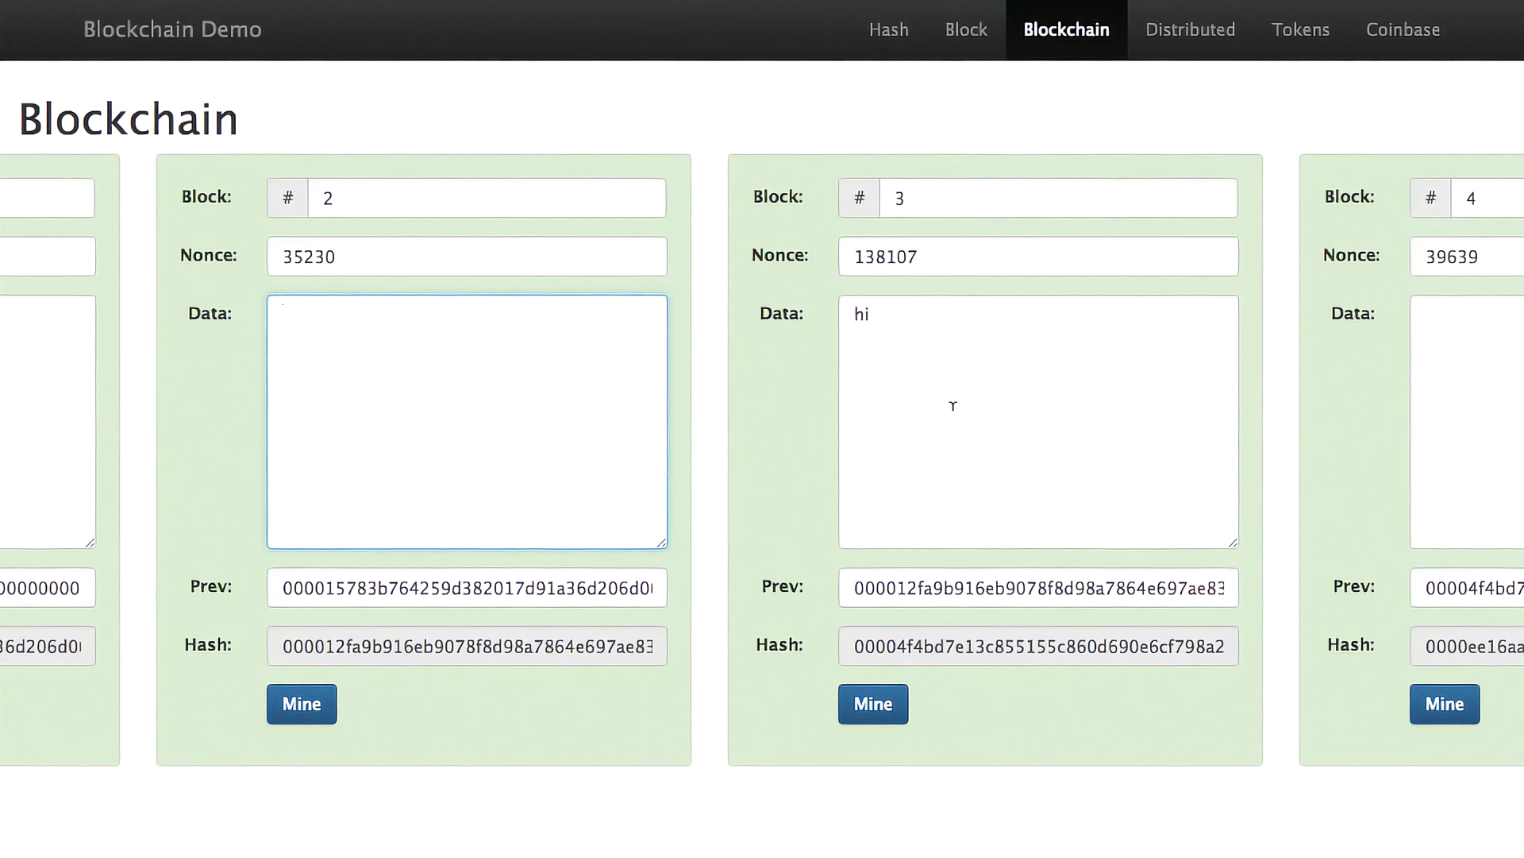
scroll(1004, 293, "right", 8)
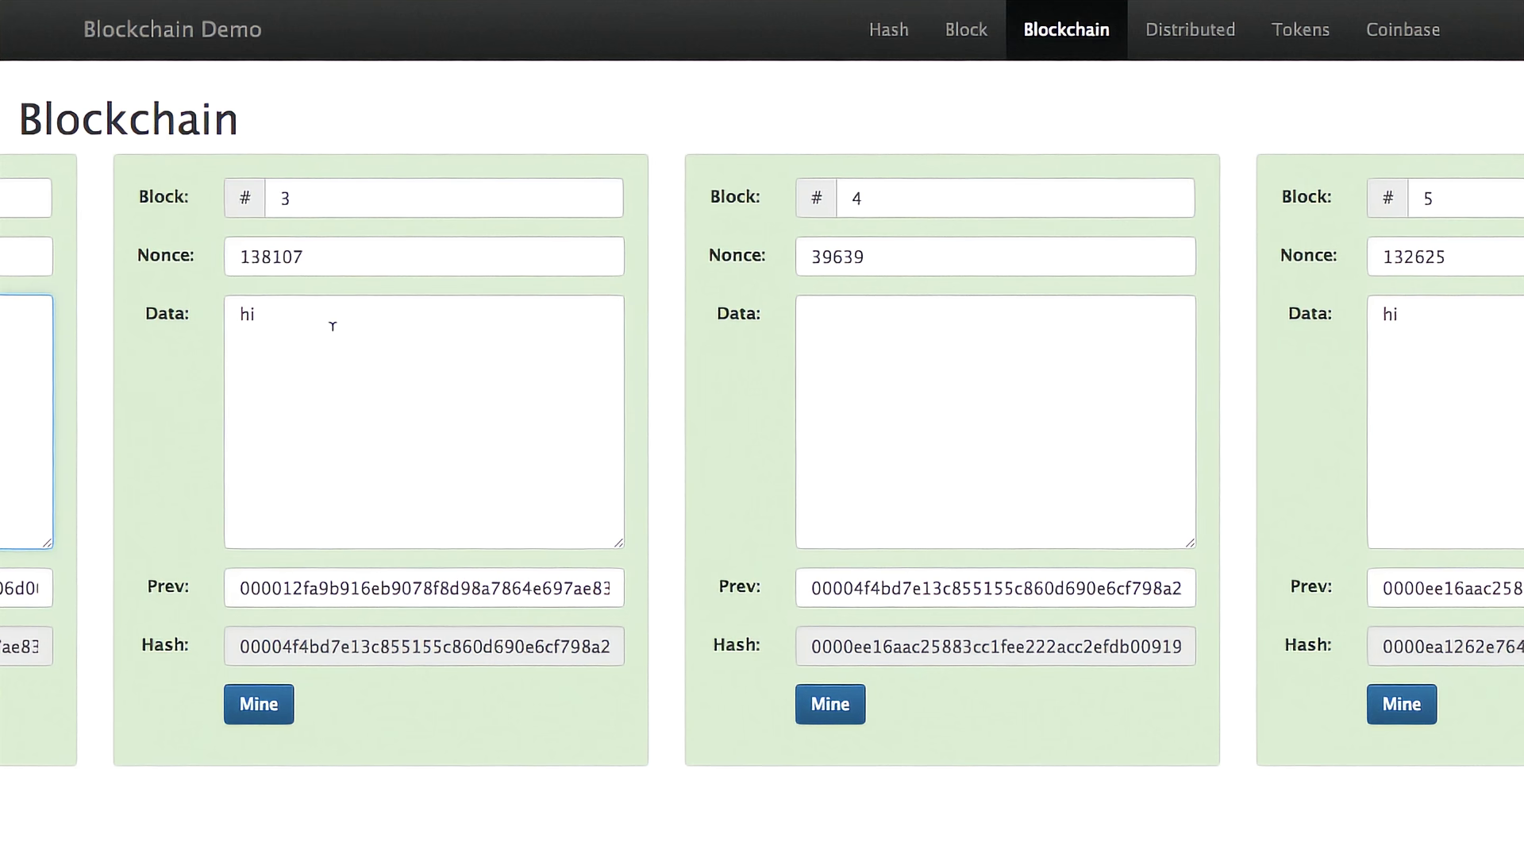
left_click(326, 327)
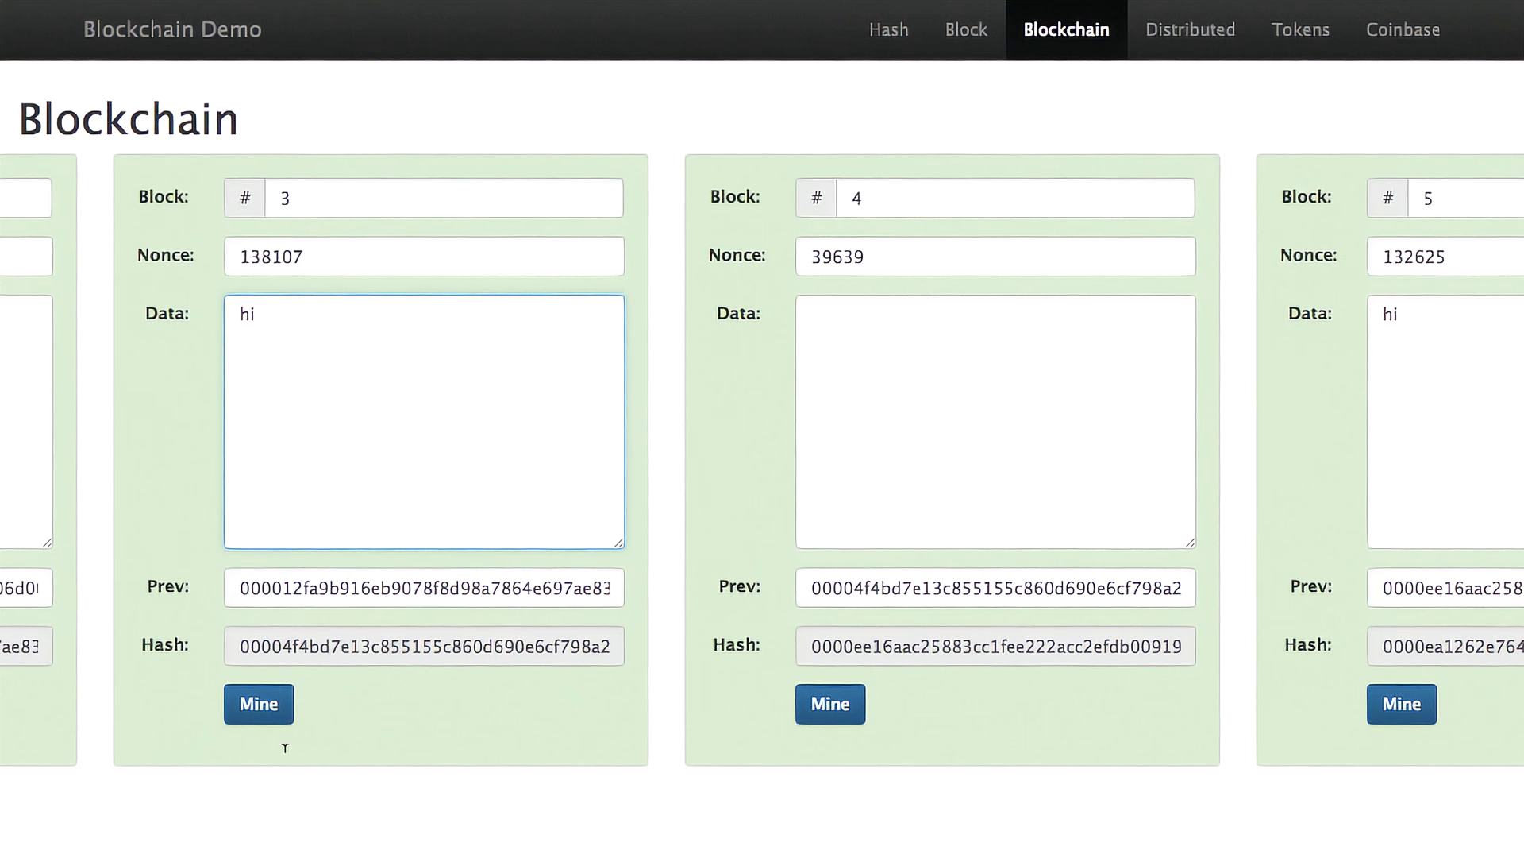
scroll(1141, 420, "right", 5)
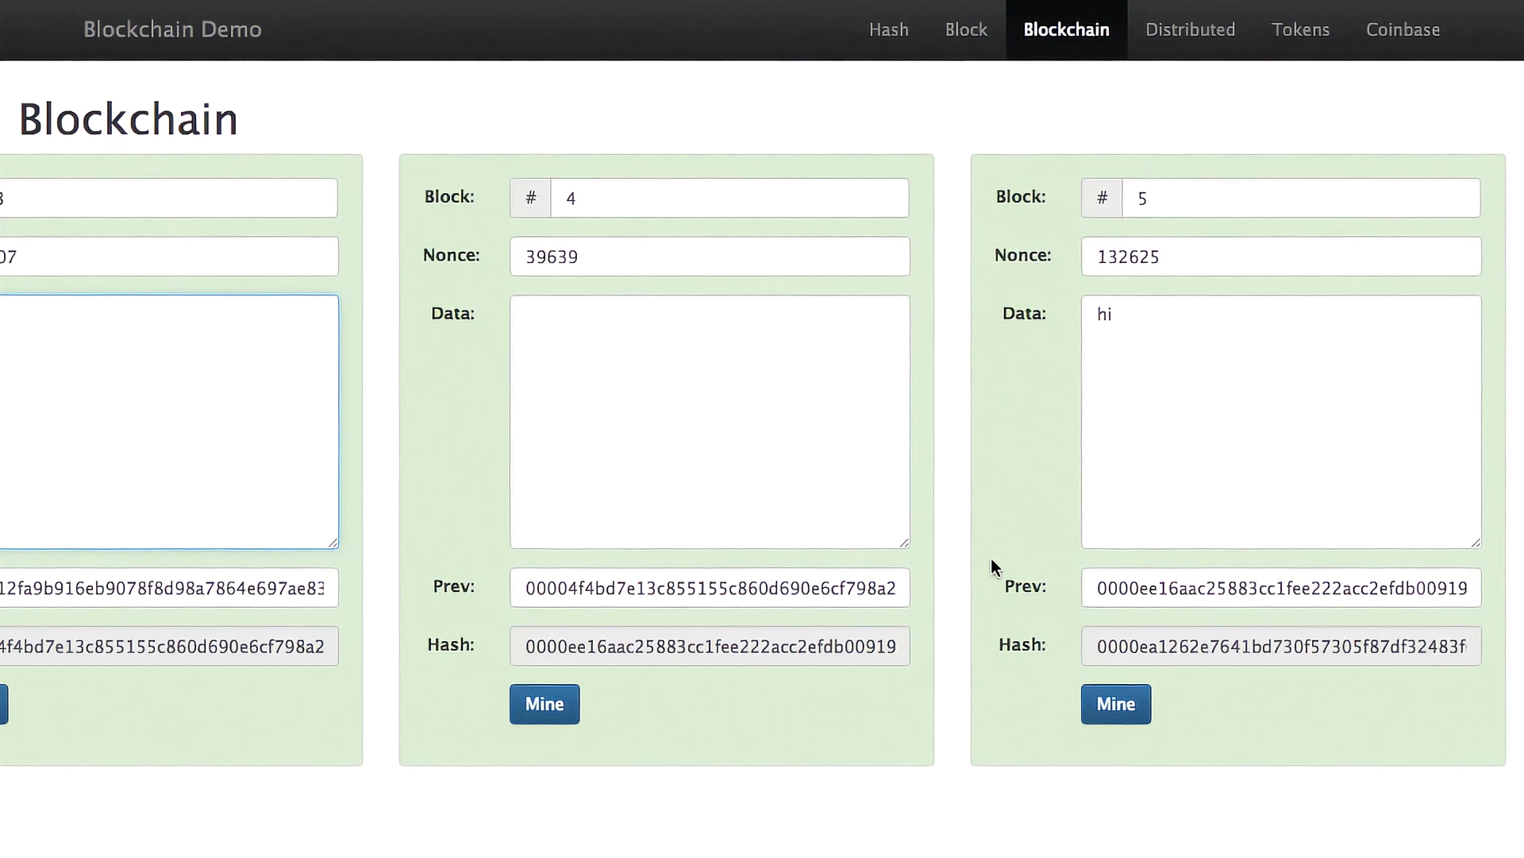
Step: Open the distributed blockchain demo and look through the chains of Peer A, Peer B and Peer C
left_click(1194, 36)
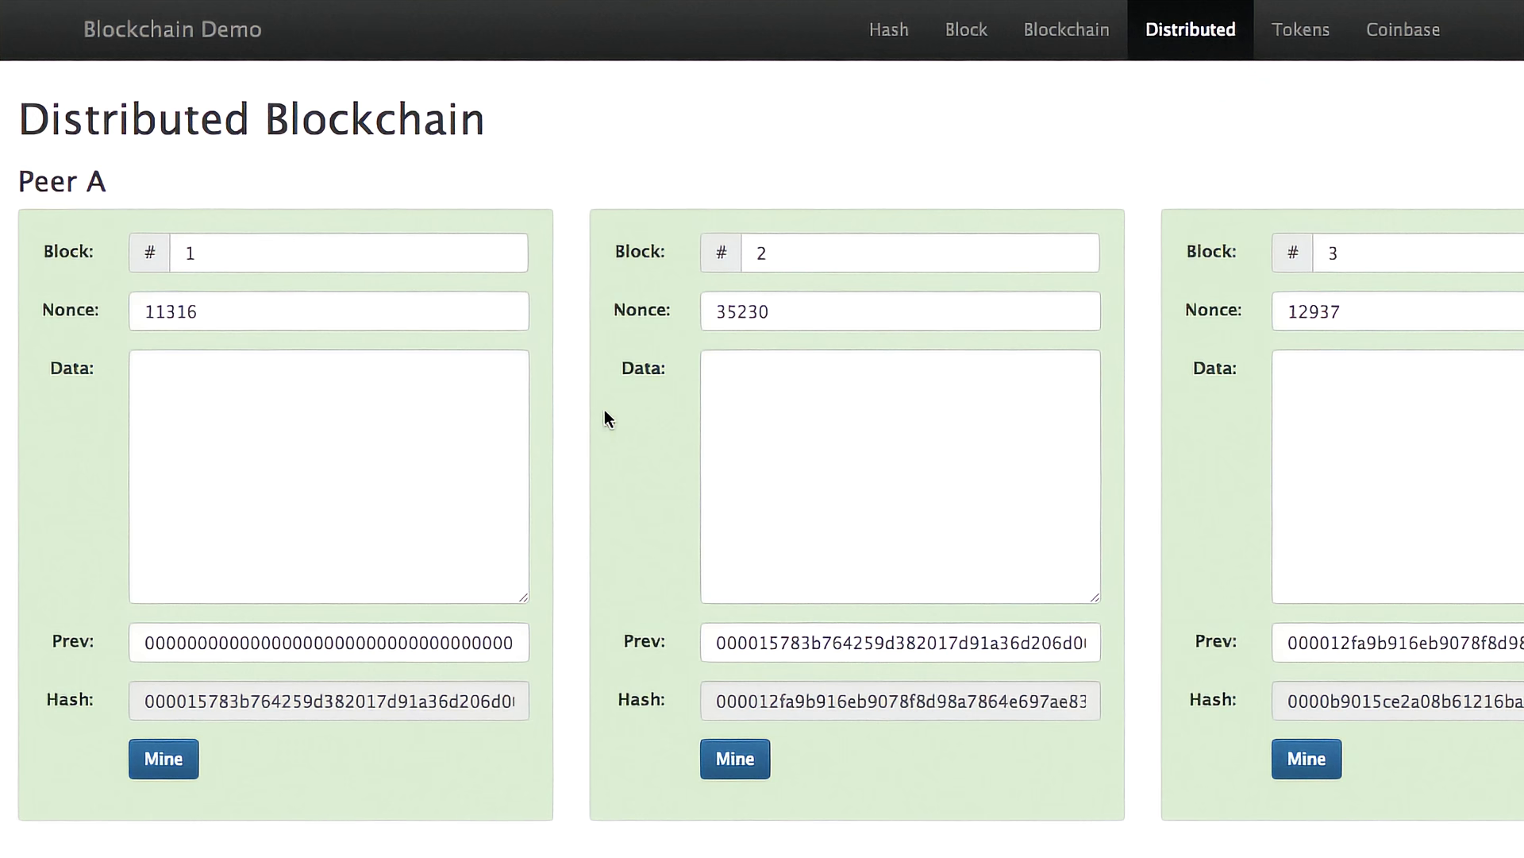
scroll(604, 411, "right", 15)
scroll(605, 413, "right", 3)
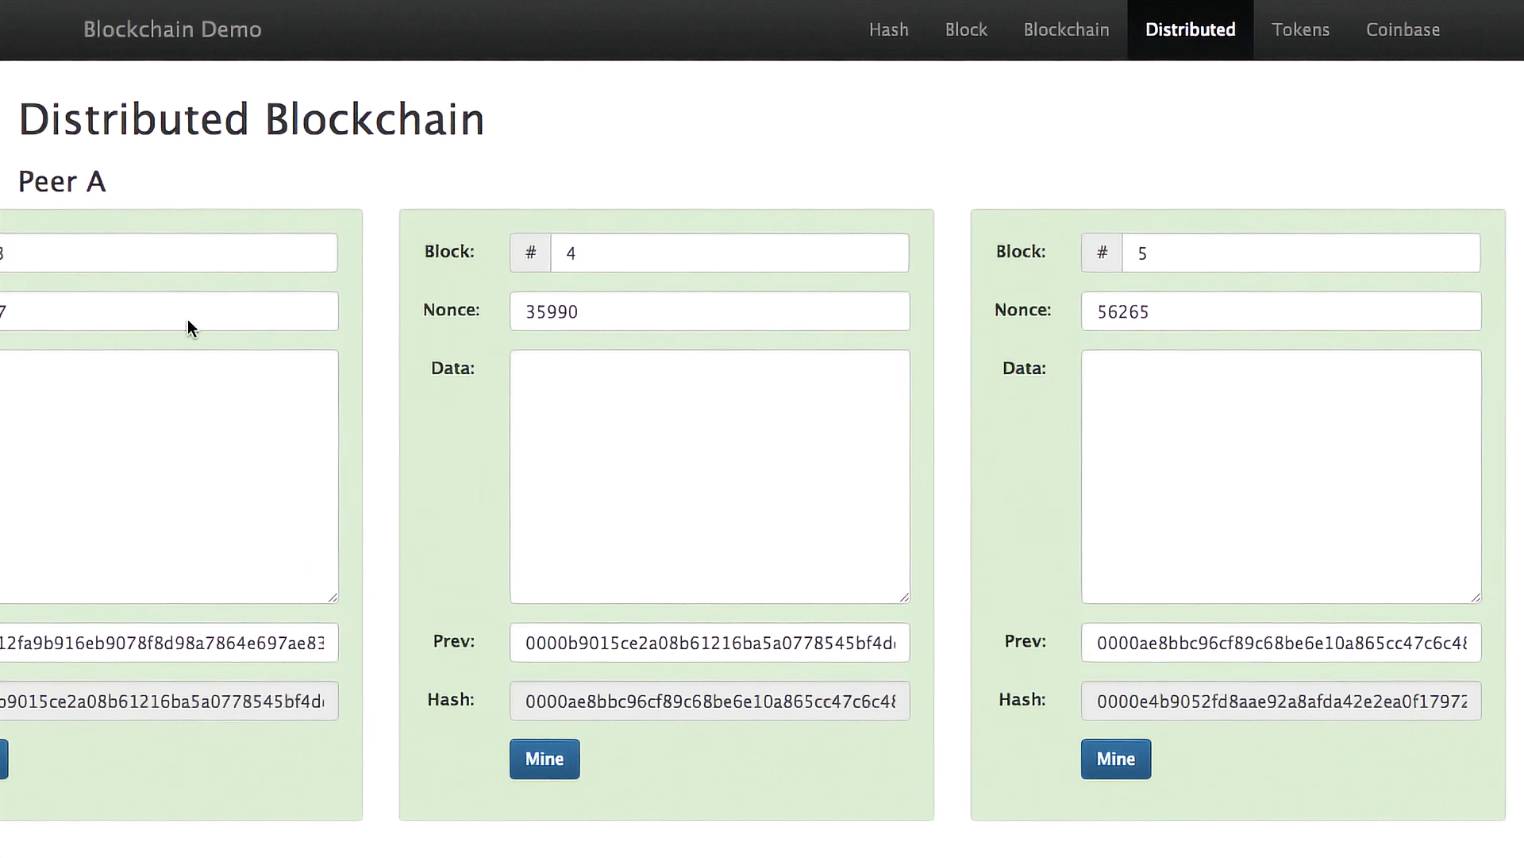
scroll(188, 318, "down", 8)
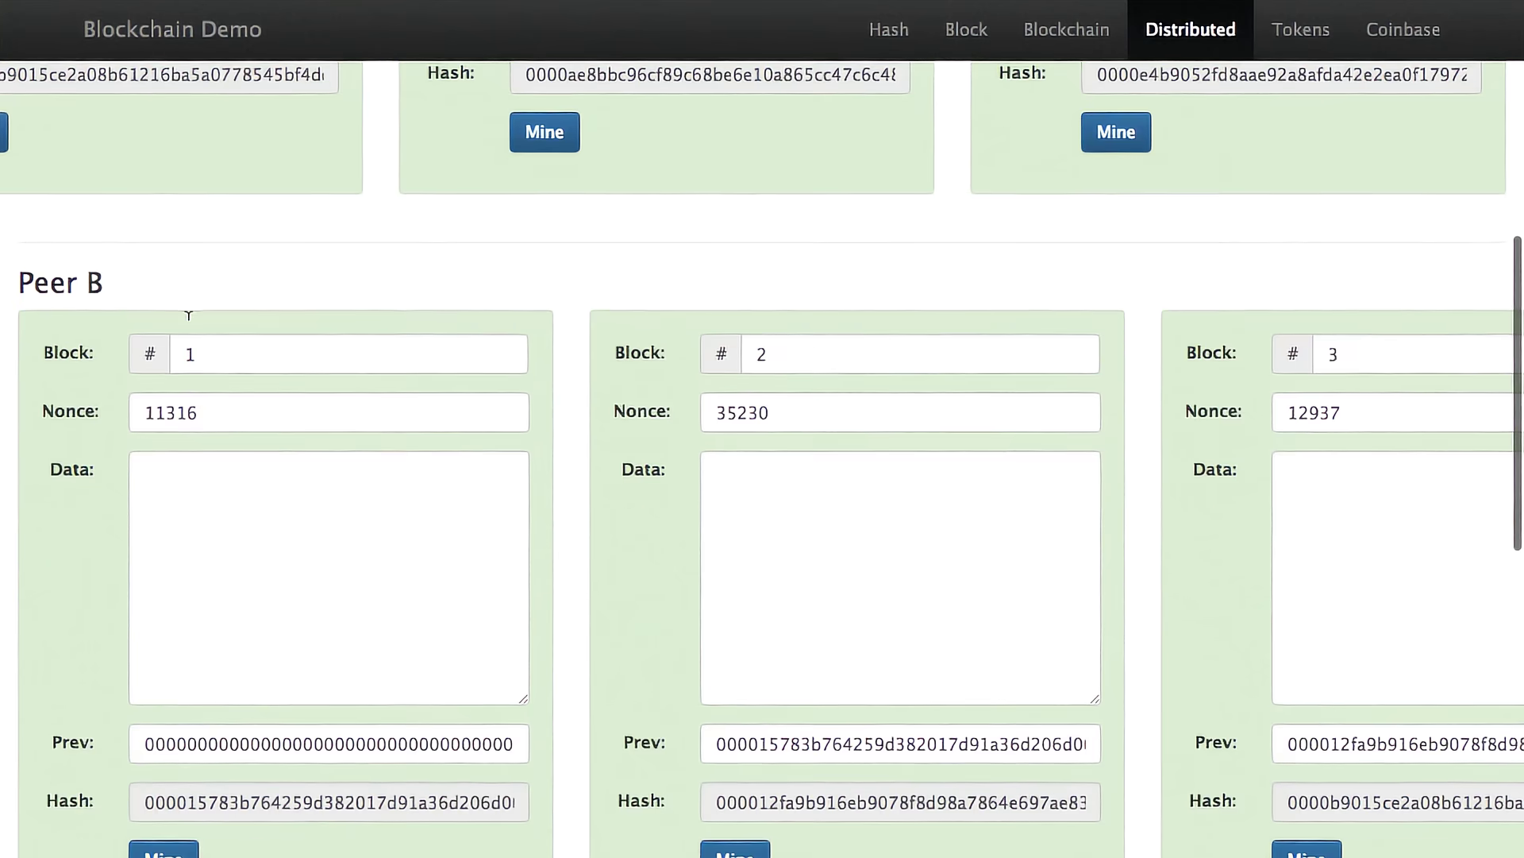
scroll(707, 453, "right", 10)
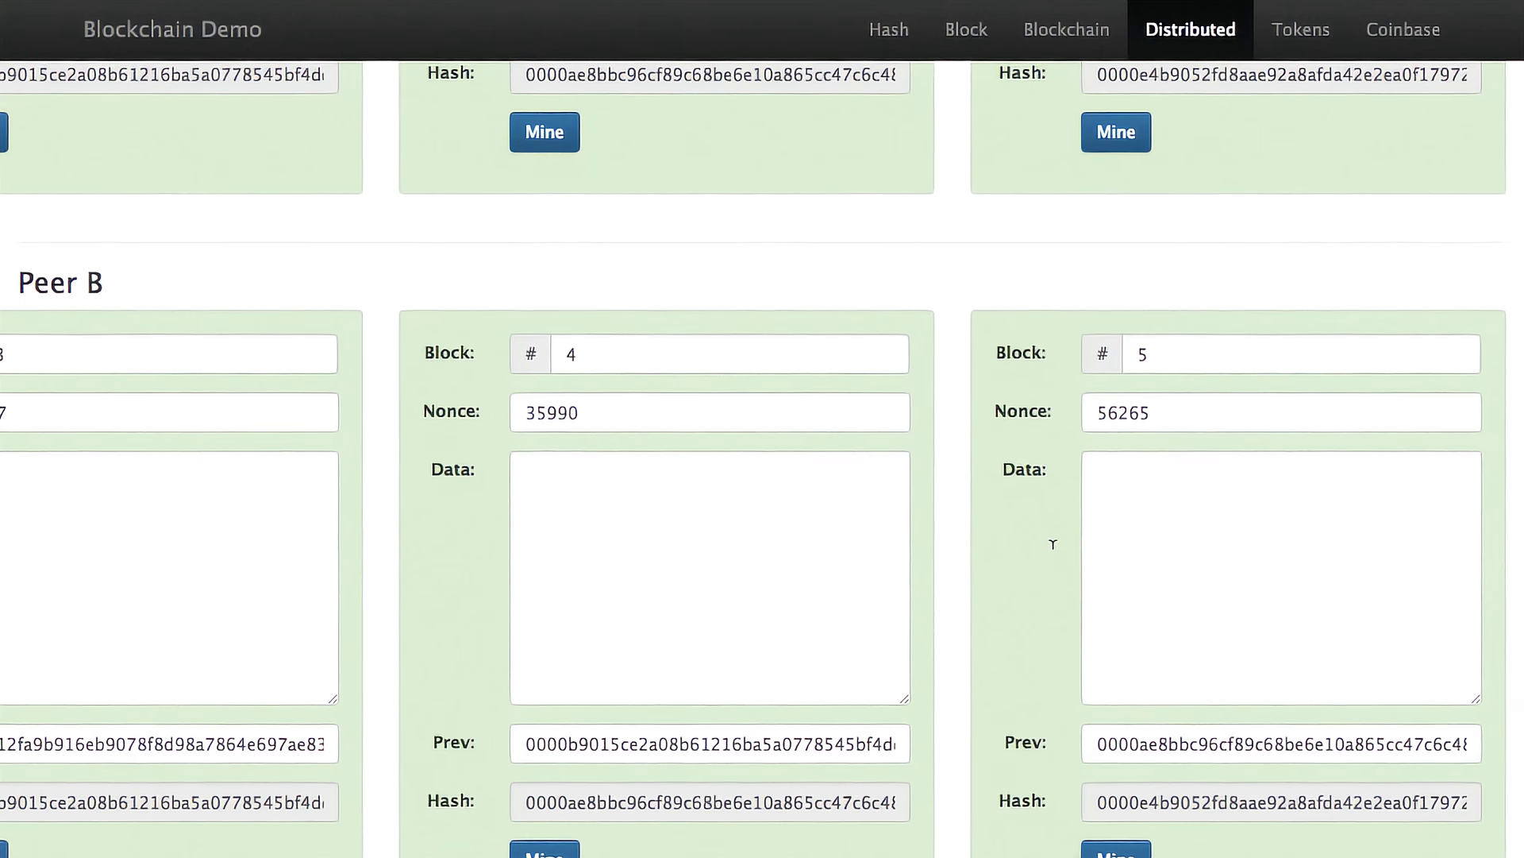
scroll(1056, 560, "down", 1)
scroll(1051, 556, "up", 1)
scroll(1052, 556, "down", 8)
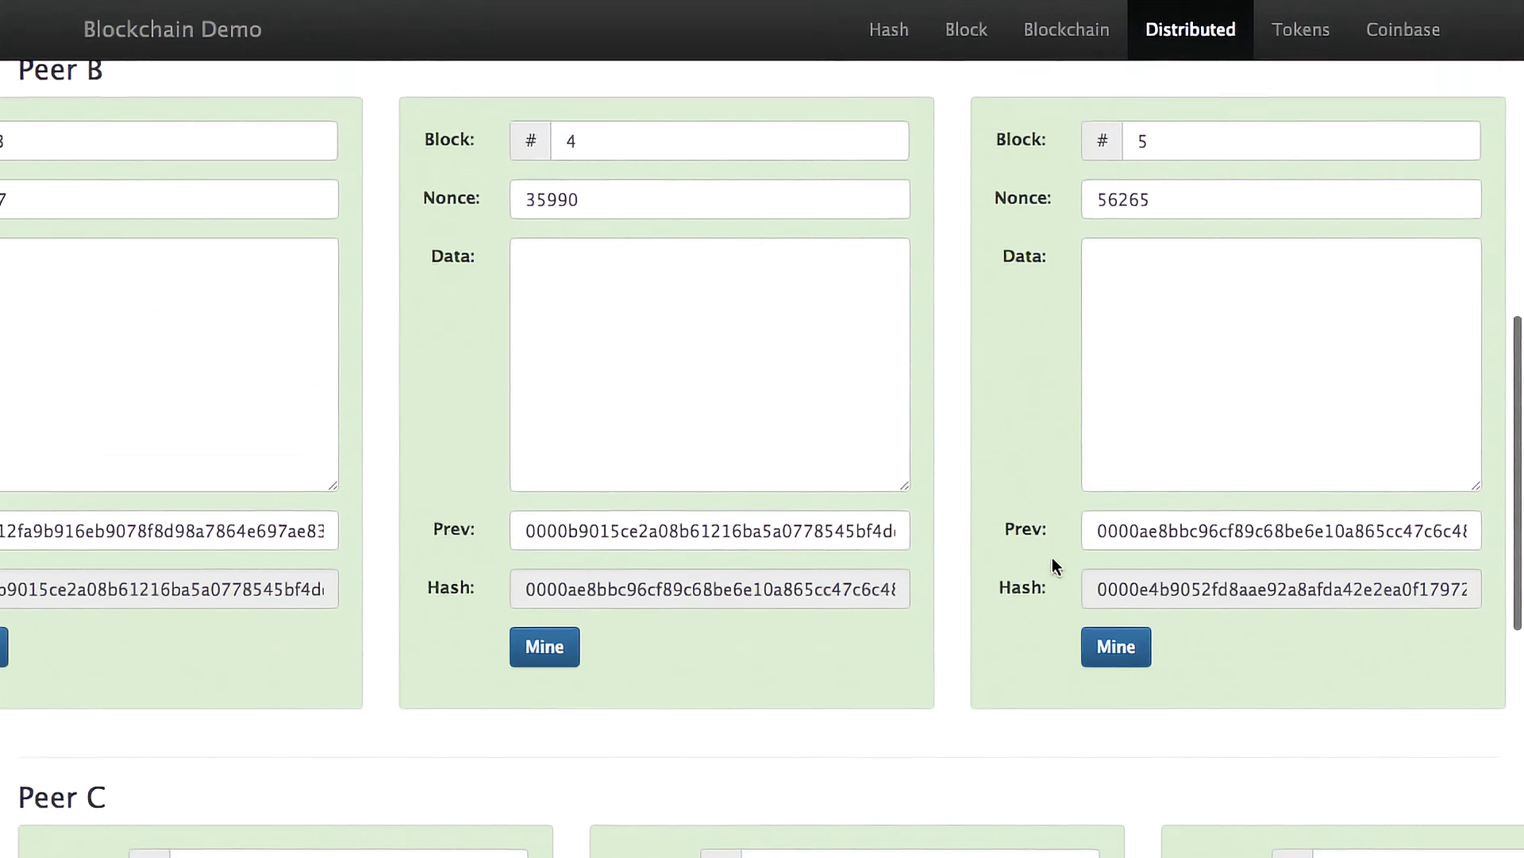
scroll(613, 435, "right", 10)
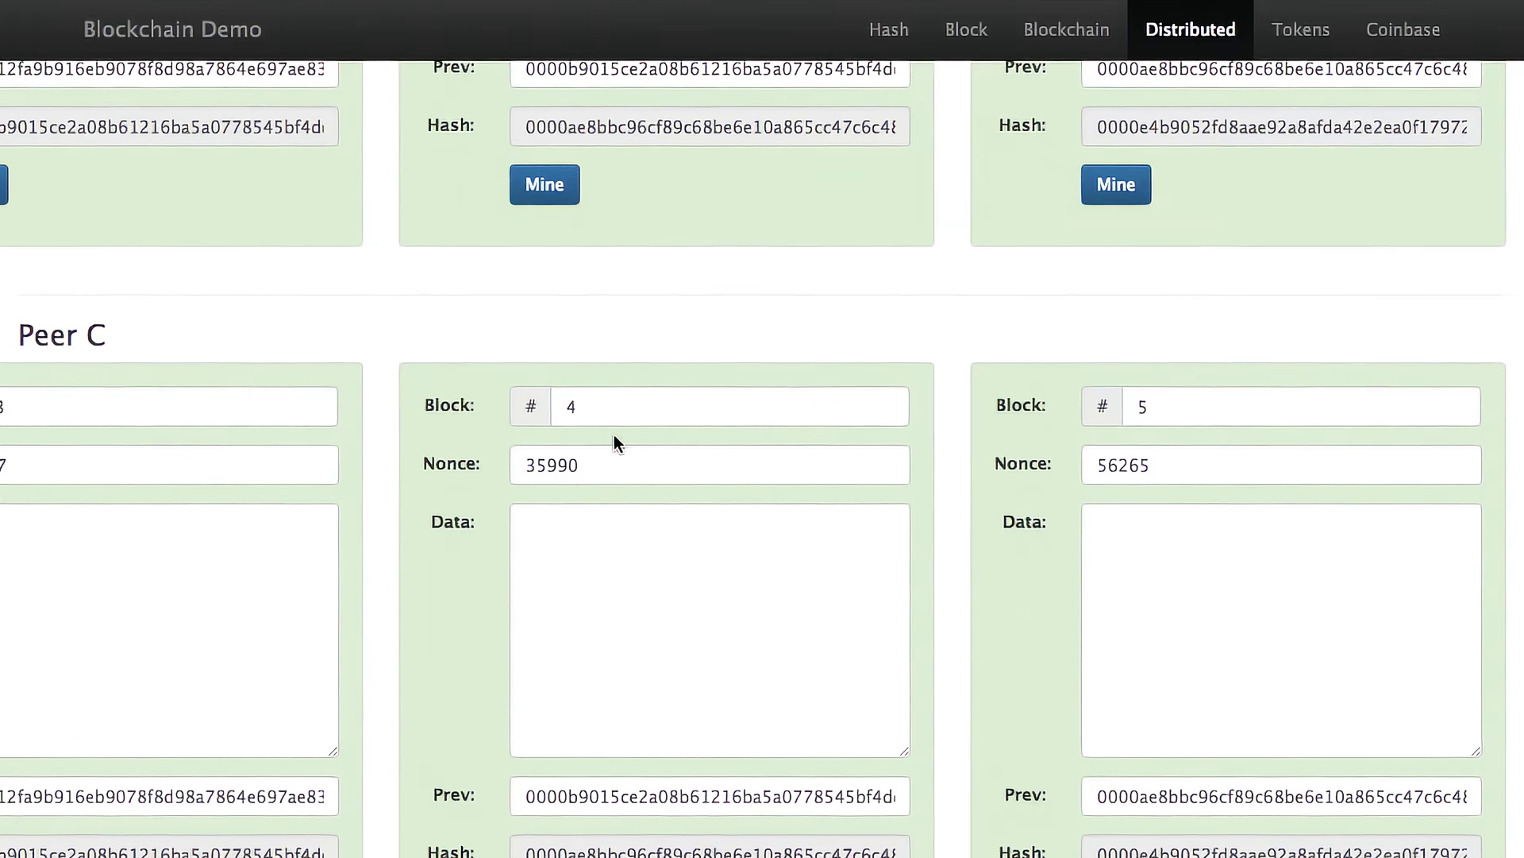
Step: Compare the hash of block 5 across Peer A, Peer B and Peer C
scroll(1065, 442, "up", 17)
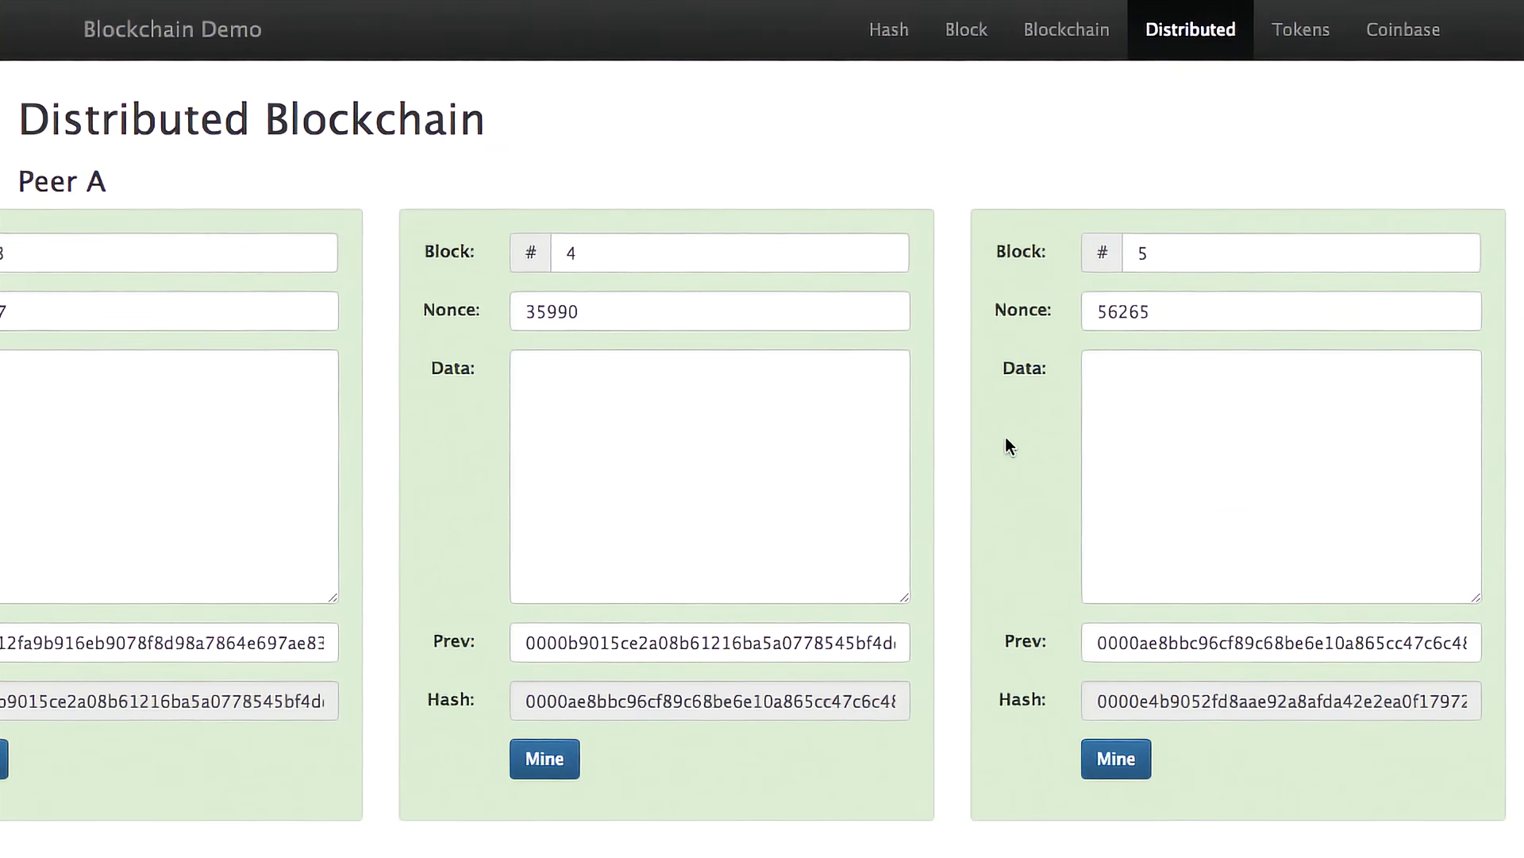
scroll(1006, 438, "down", 3)
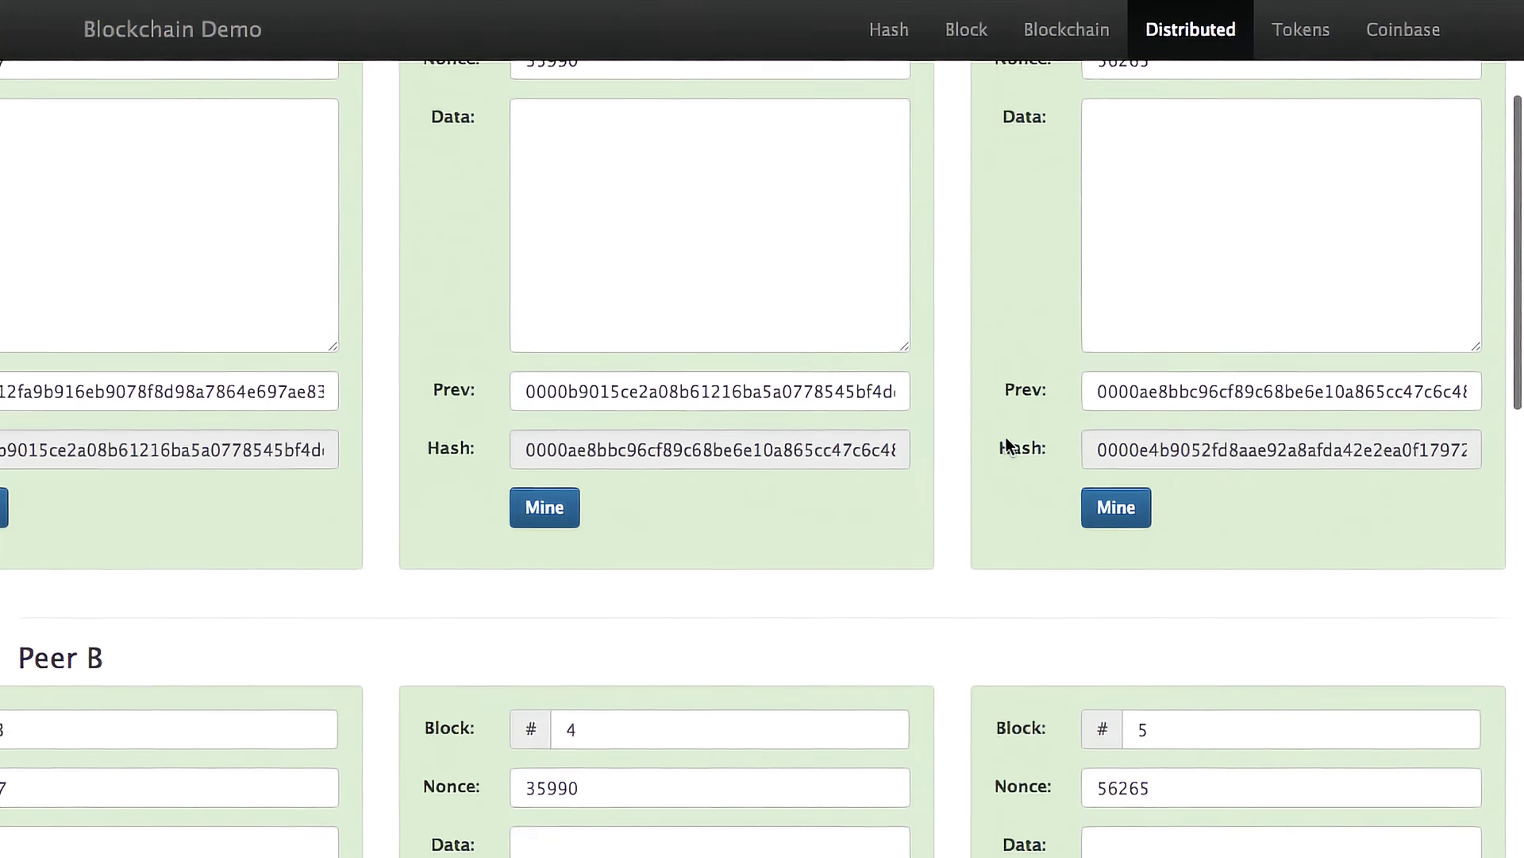
scroll(1006, 441, "up", 3)
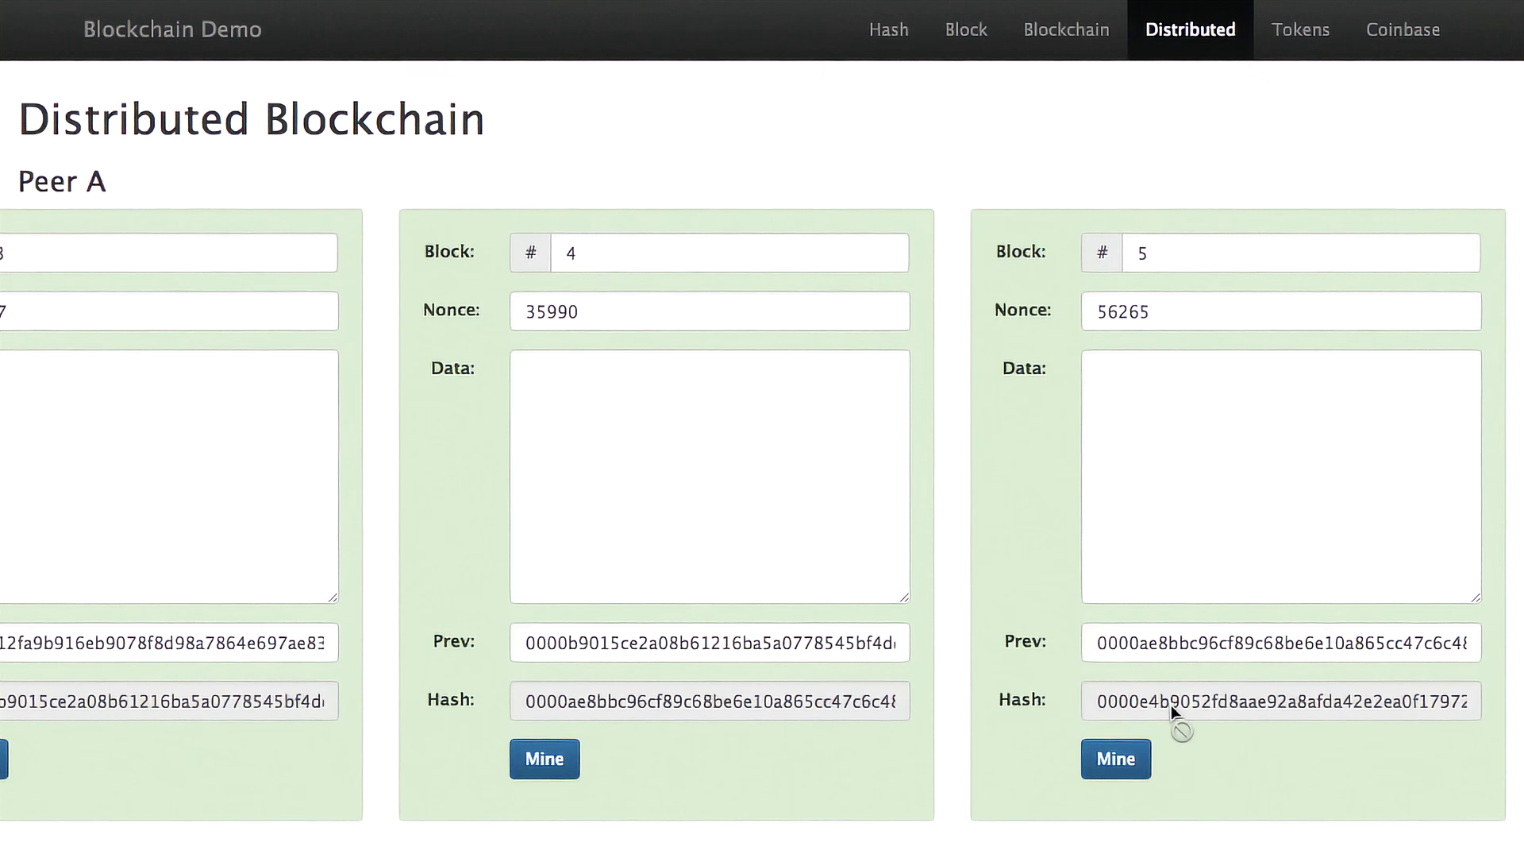
scroll(1217, 718, "down", 8)
scroll(1216, 717, "down", 1)
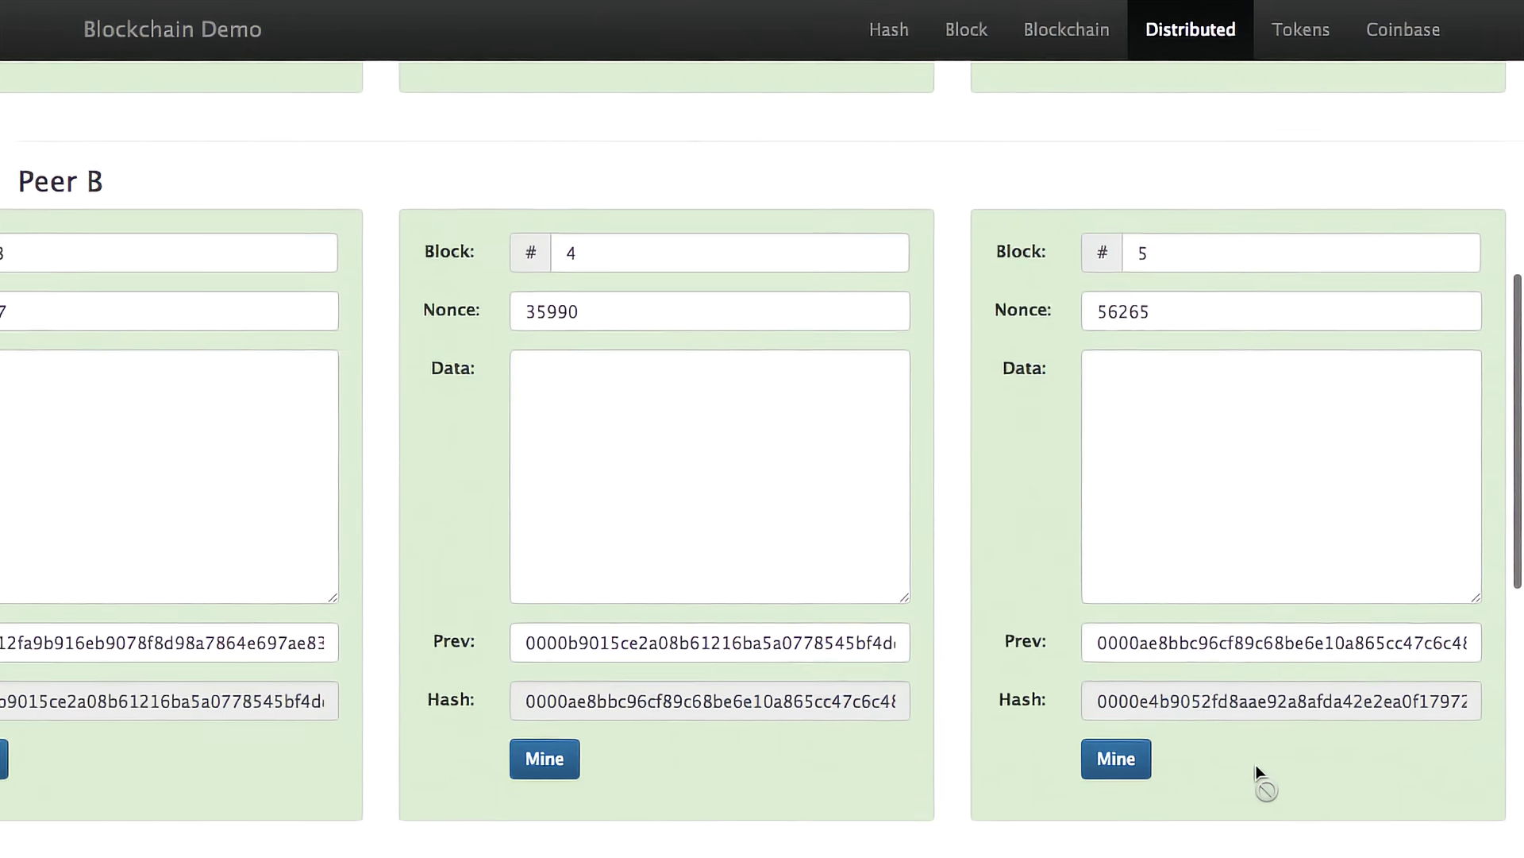
scroll(1255, 764, "down", 10)
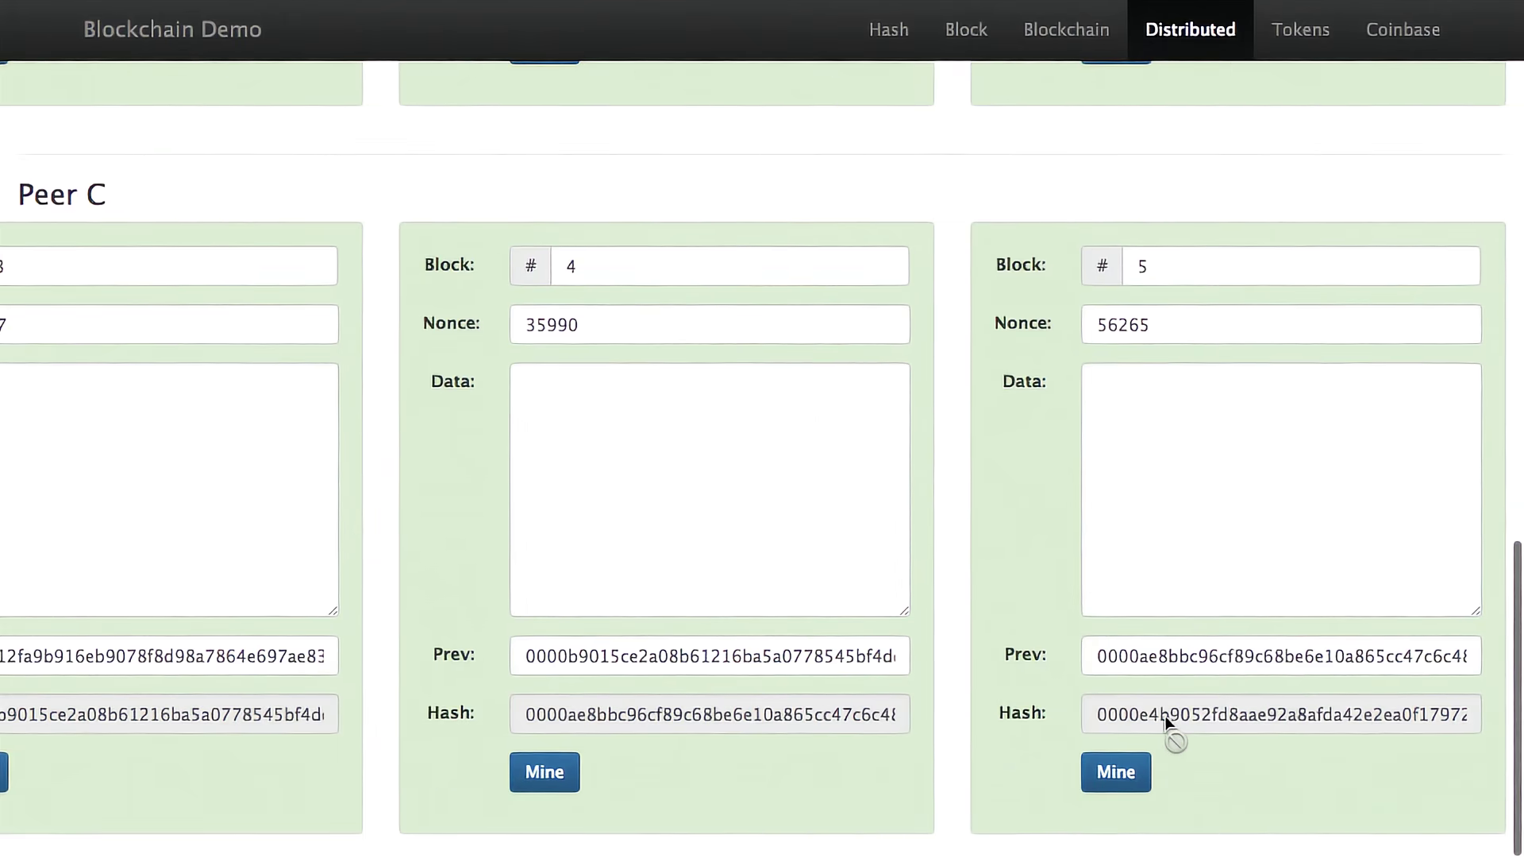
scroll(1246, 578, "up", 10)
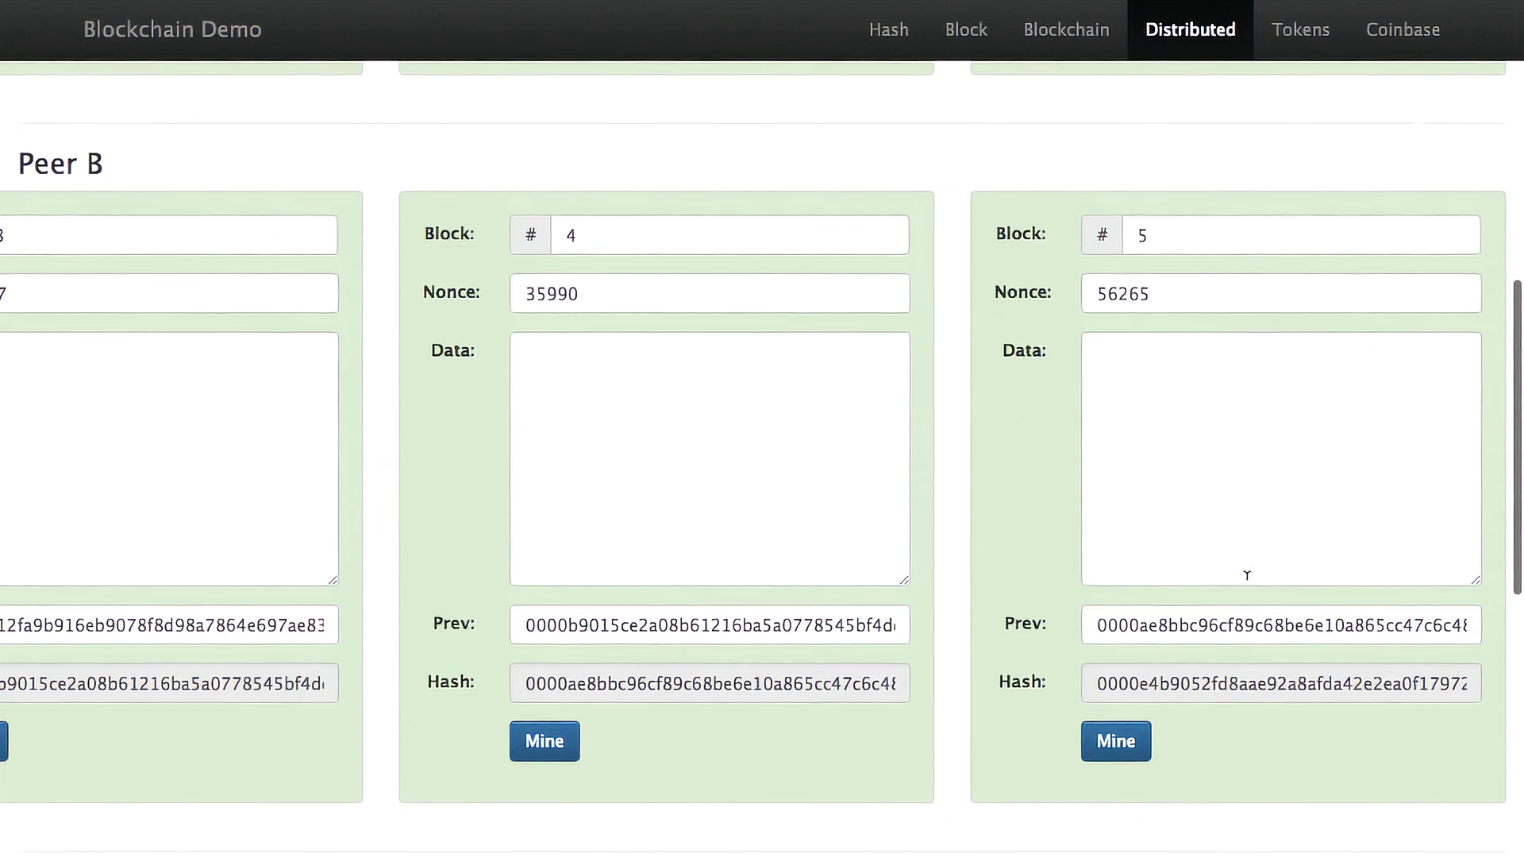
Step: Enter "hi" as the data of Peer B's block 4 and mine that block
left_click(790, 419)
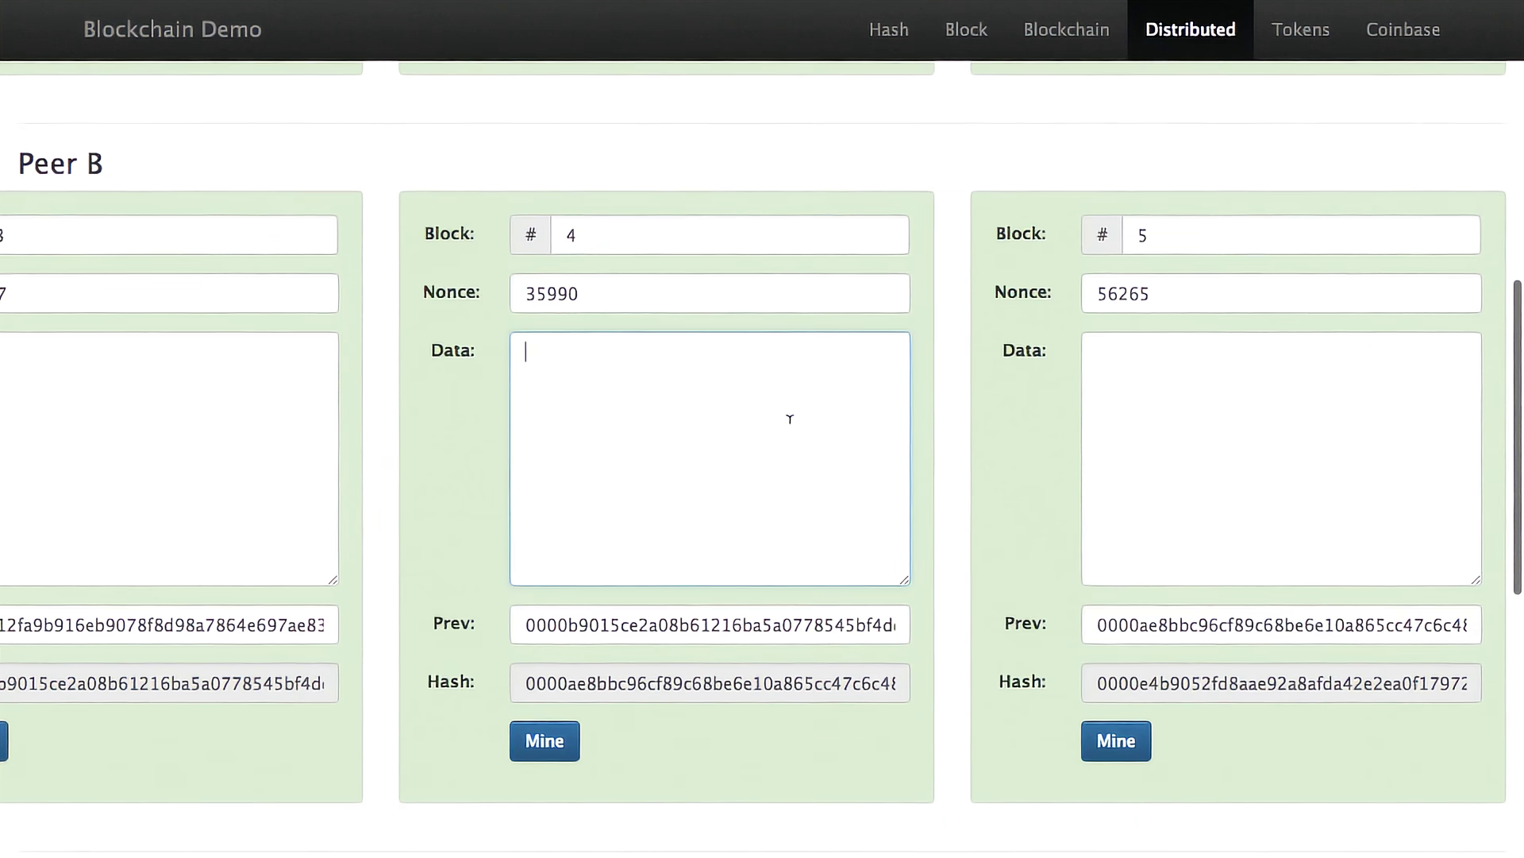
type("hi")
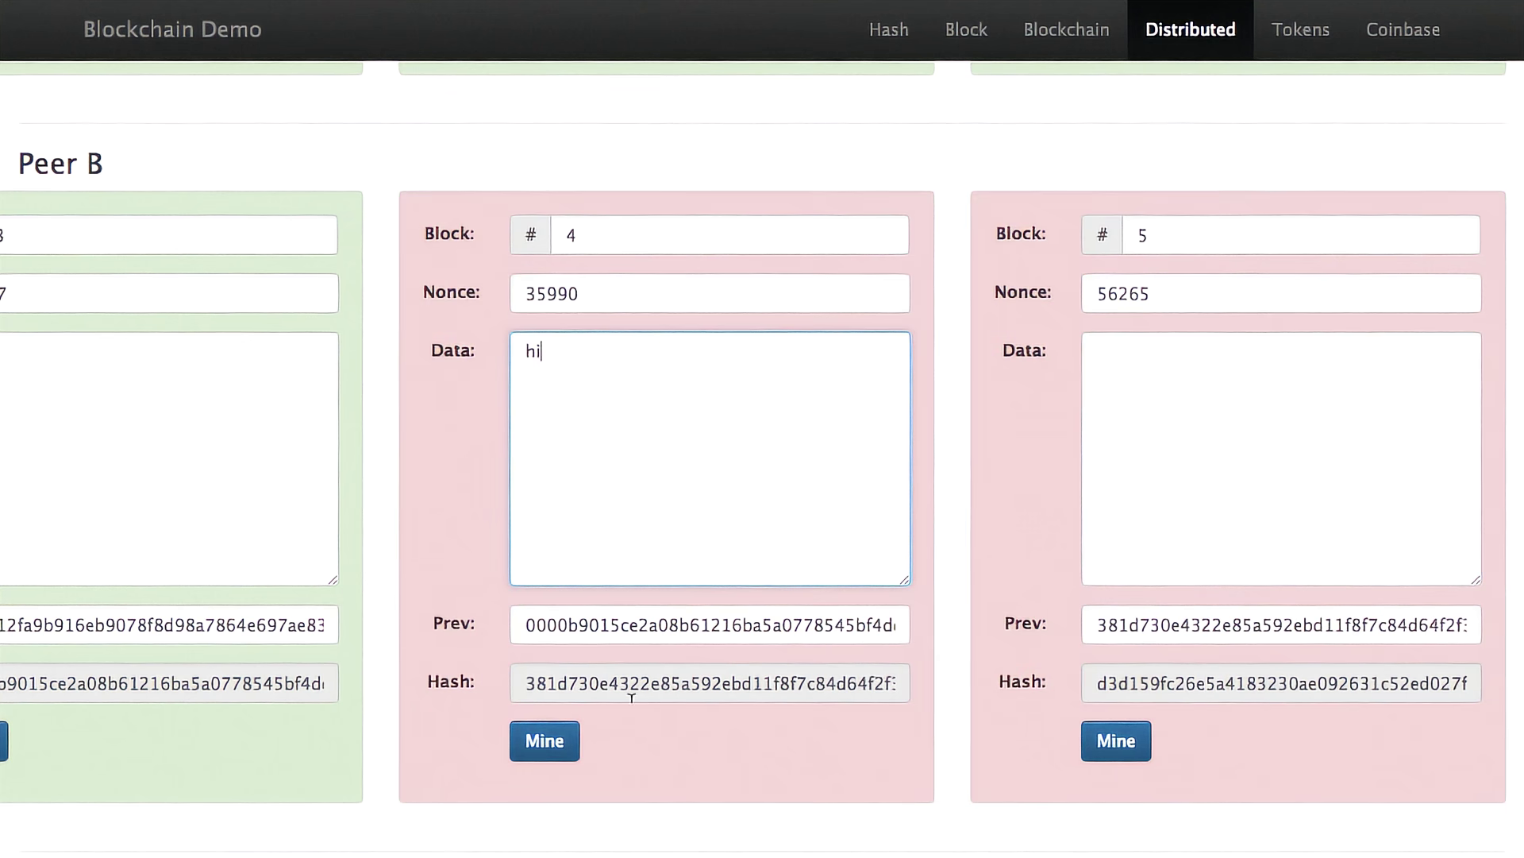
left_click(533, 744)
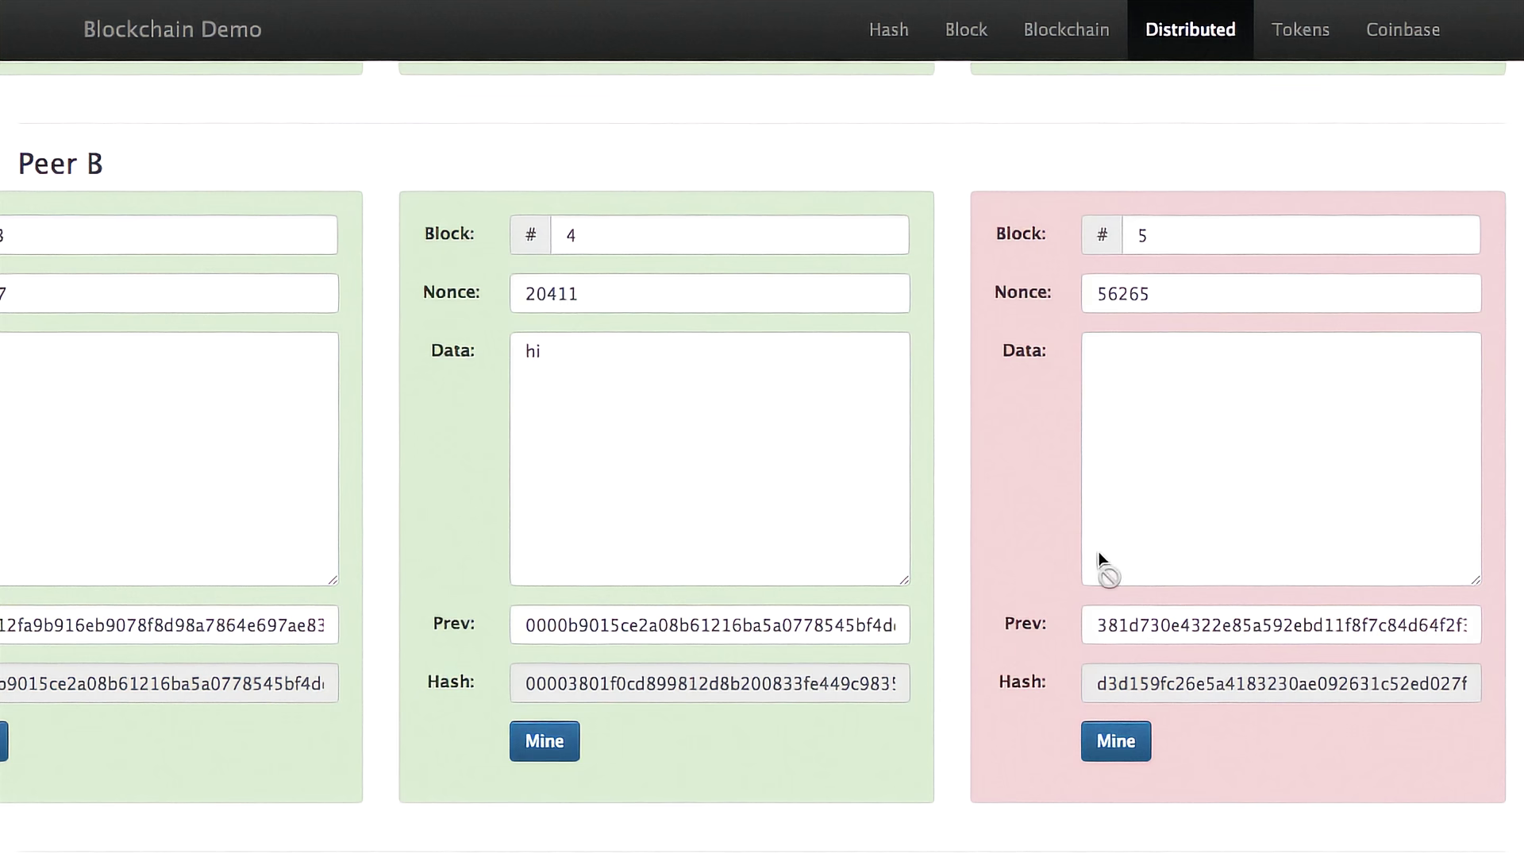
Step: Mine Peer B's block 5 with its data left empty
left_click(1178, 518)
key("BackSpace")
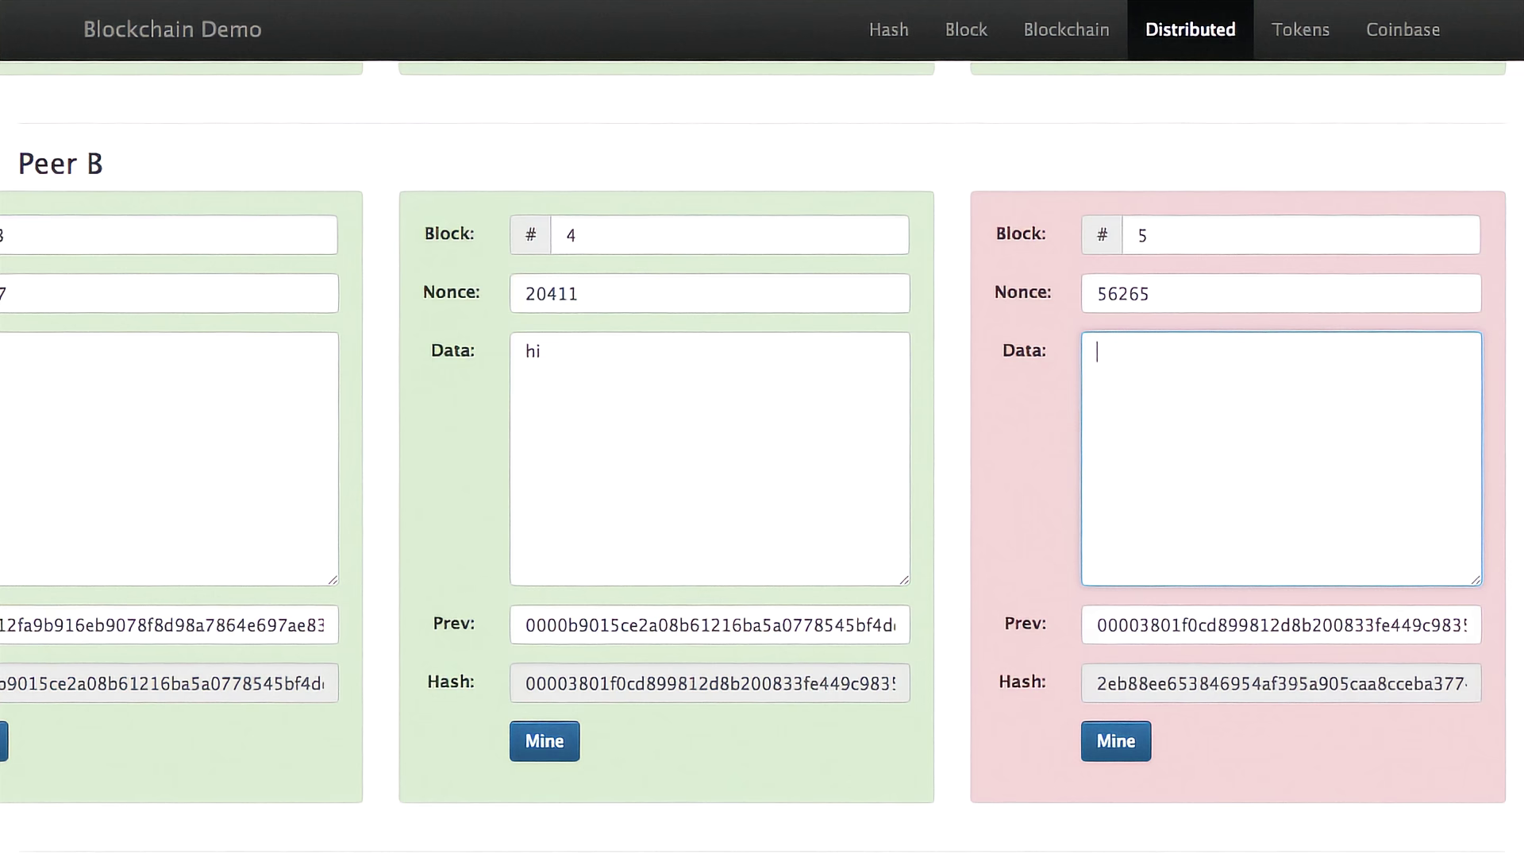
left_click(1109, 740)
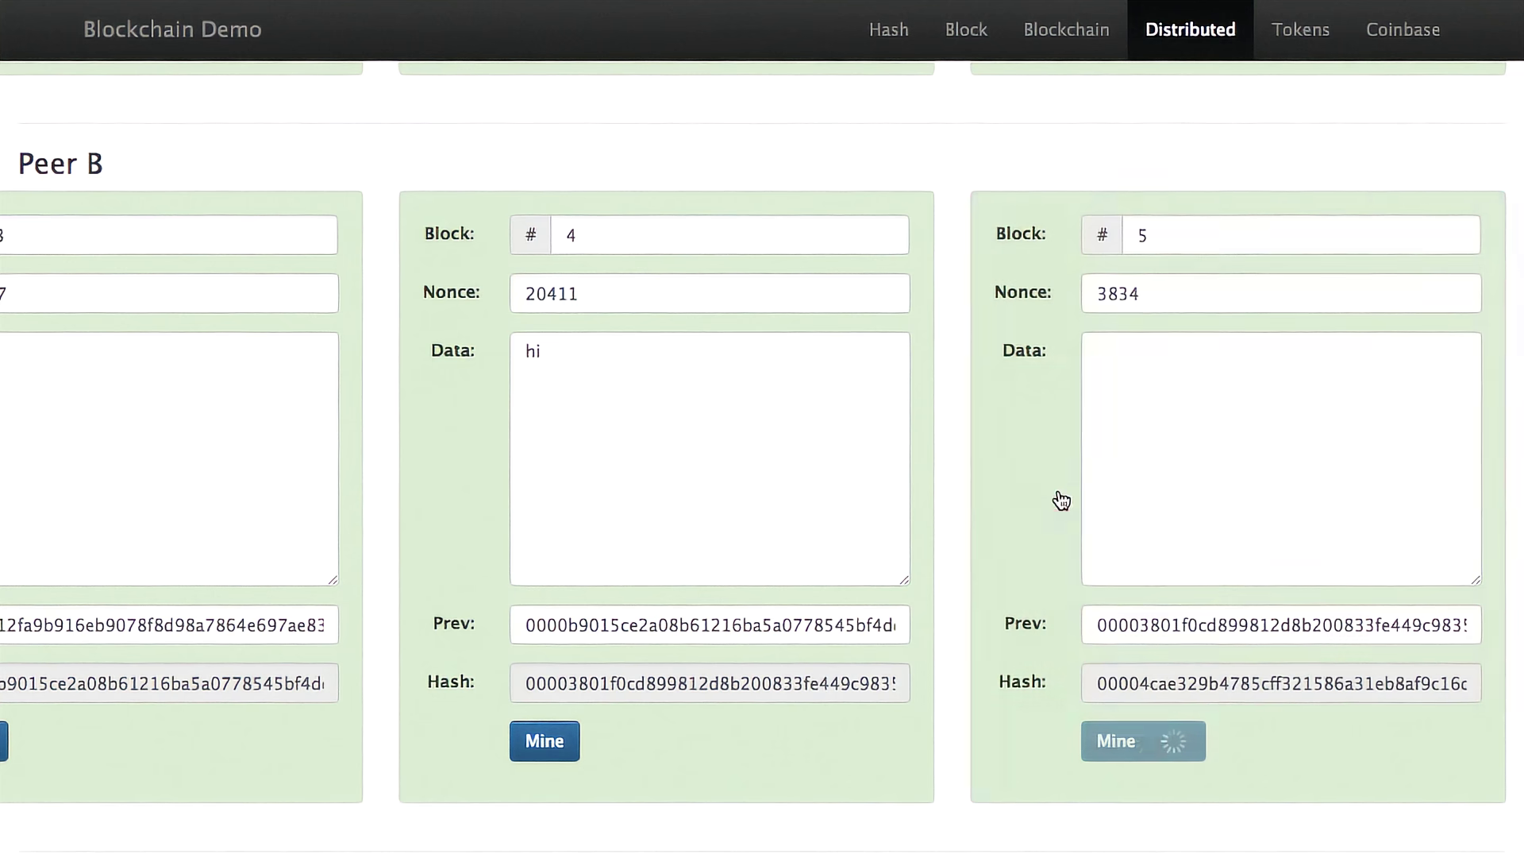
Step: Compare the block 5 hash of Peer B's altered chain with those of Peer A and Peer C
scroll(971, 318, "up", 10)
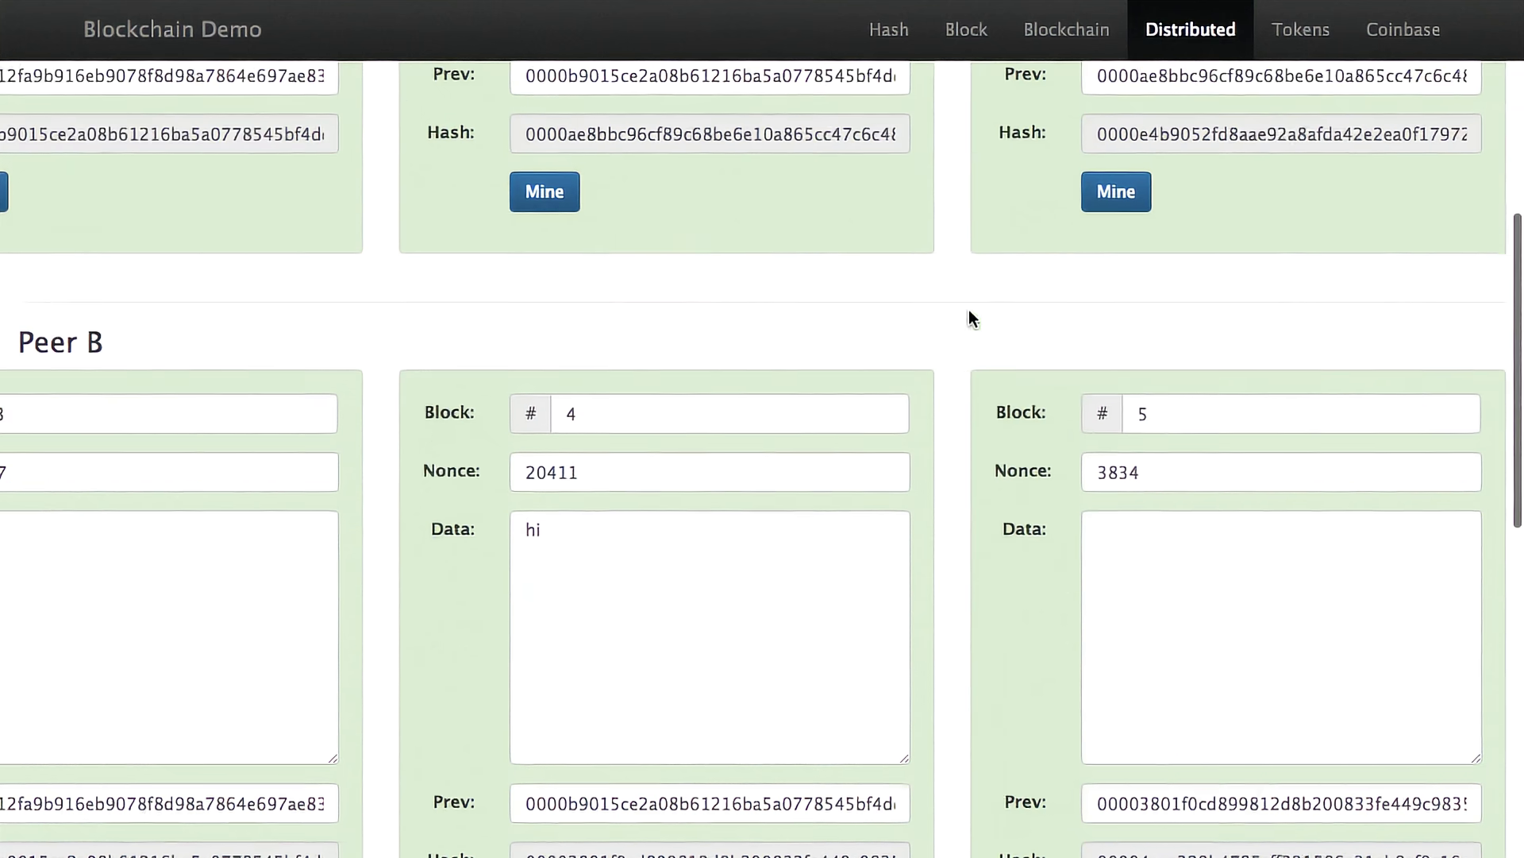
scroll(970, 317, "down", 18)
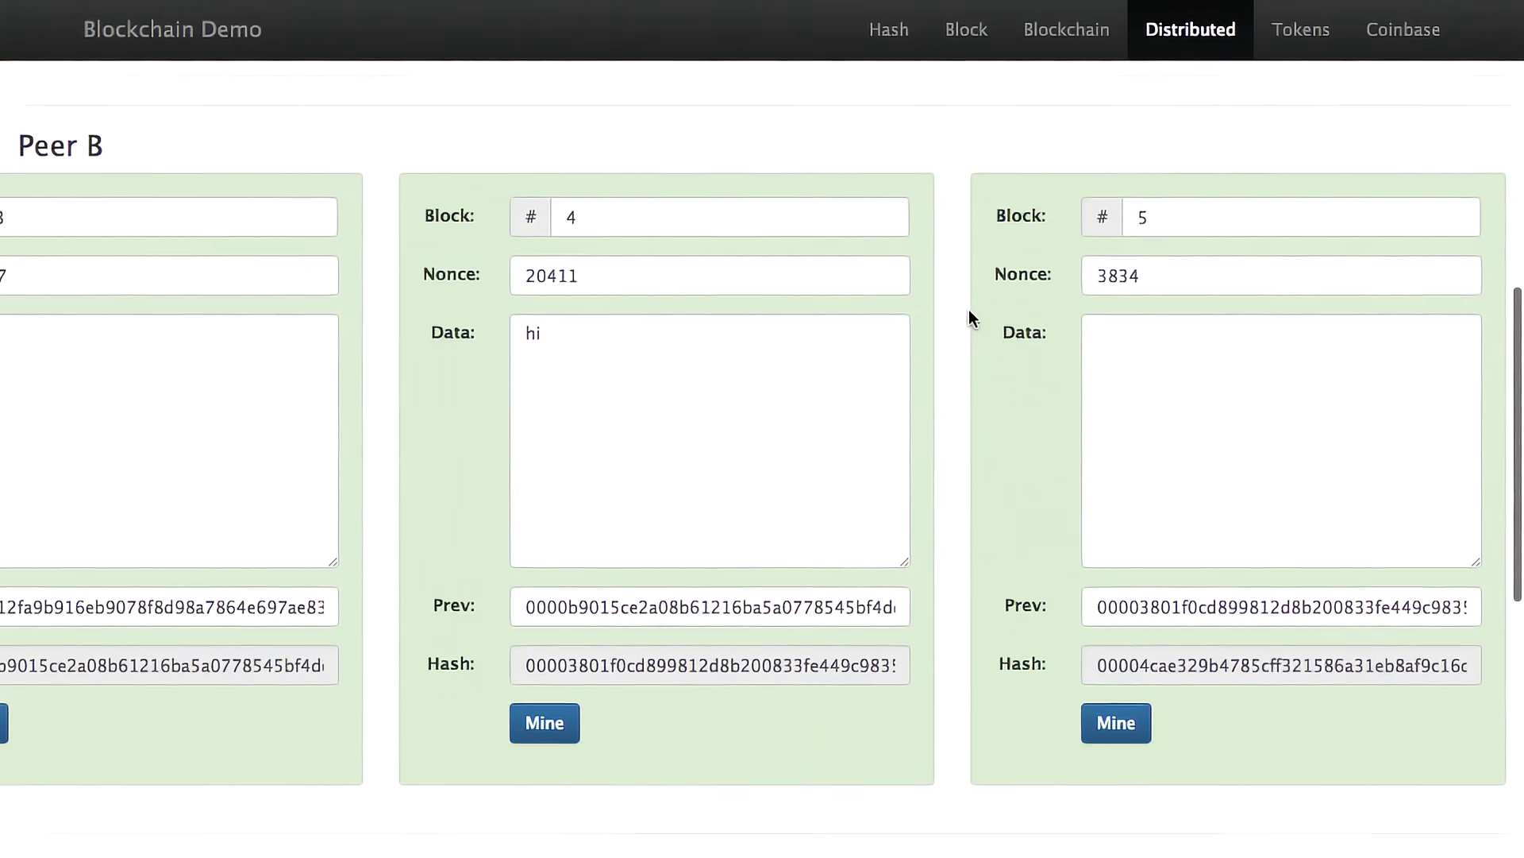
scroll(970, 318, "up", 15)
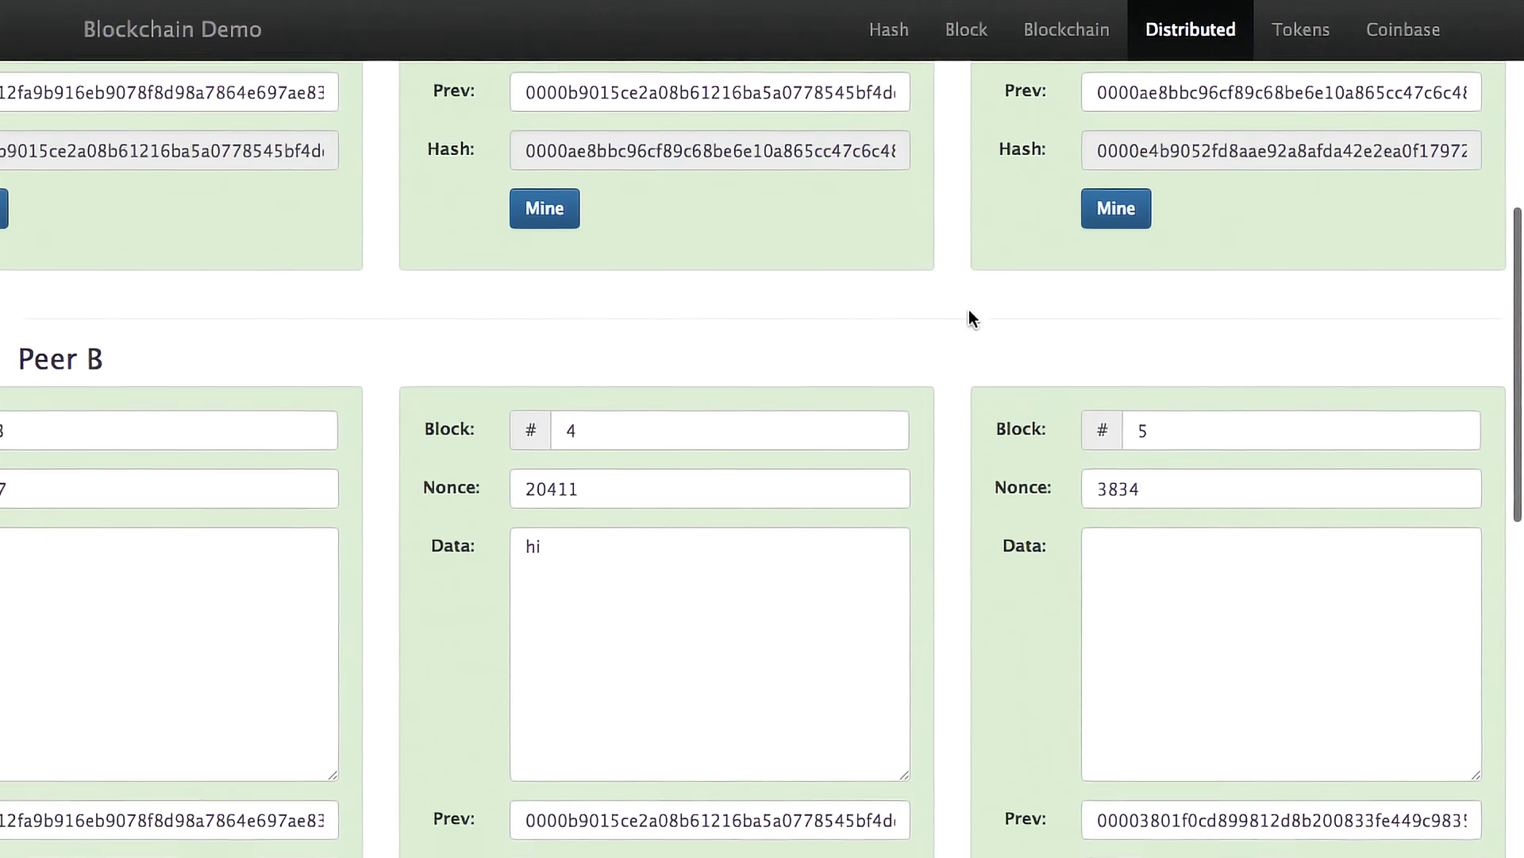
scroll(972, 318, "up", 3)
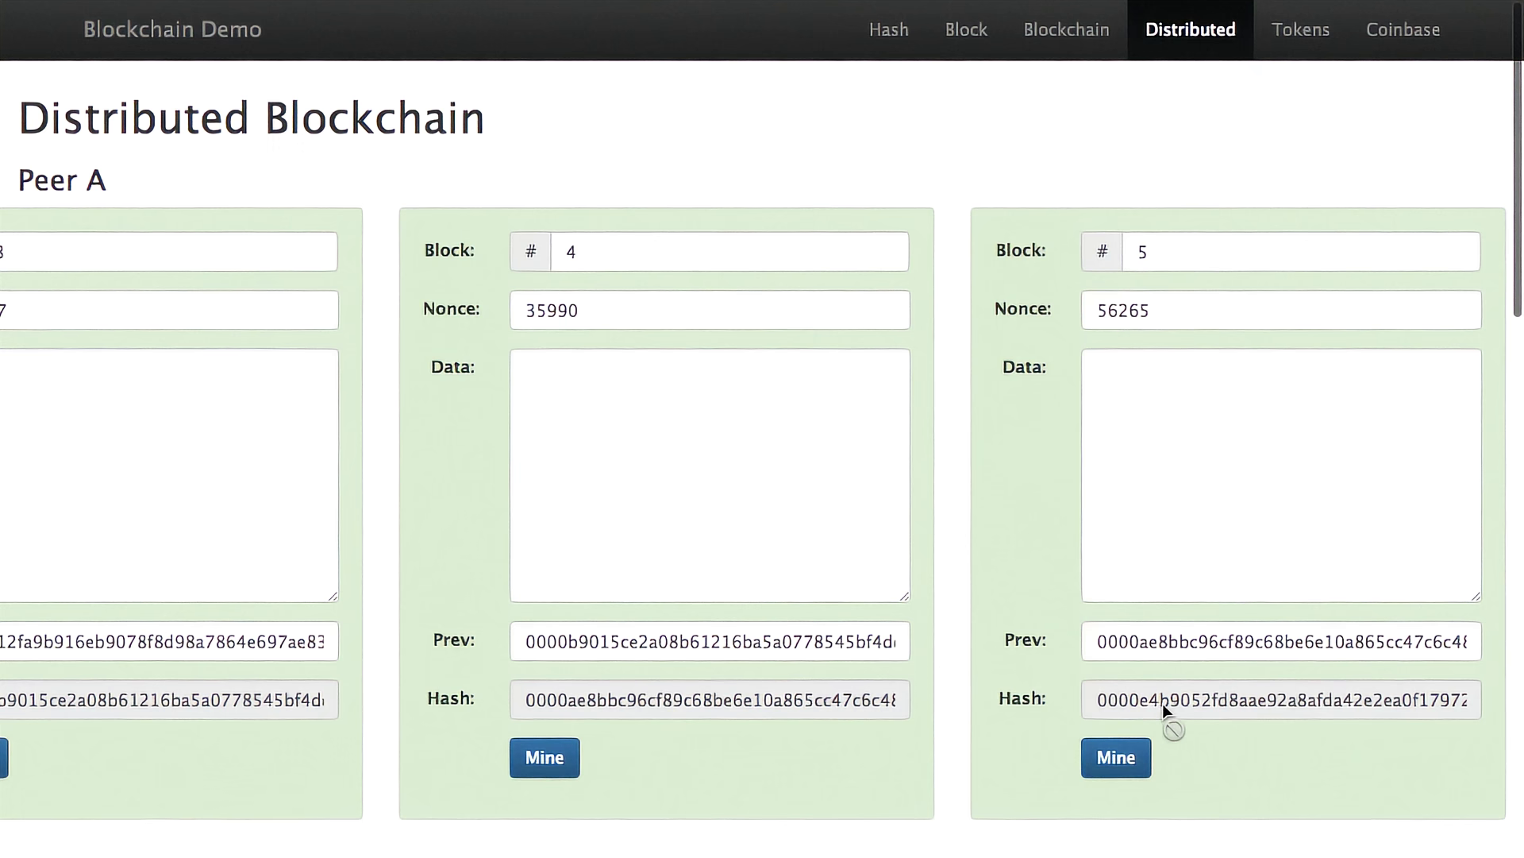
scroll(1175, 704, "down", 10)
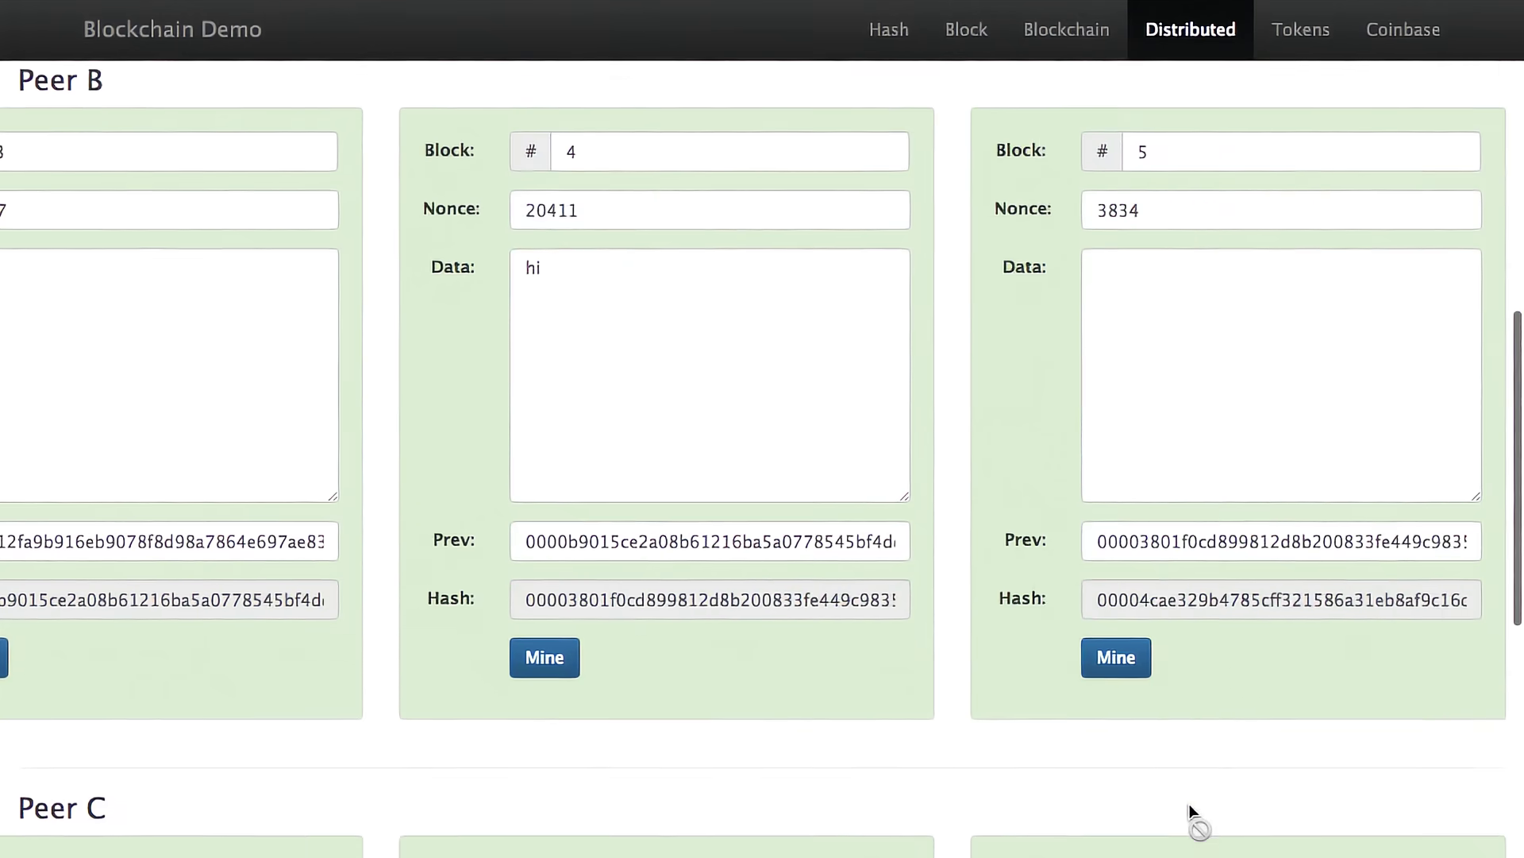
scroll(1191, 810, "down", 8)
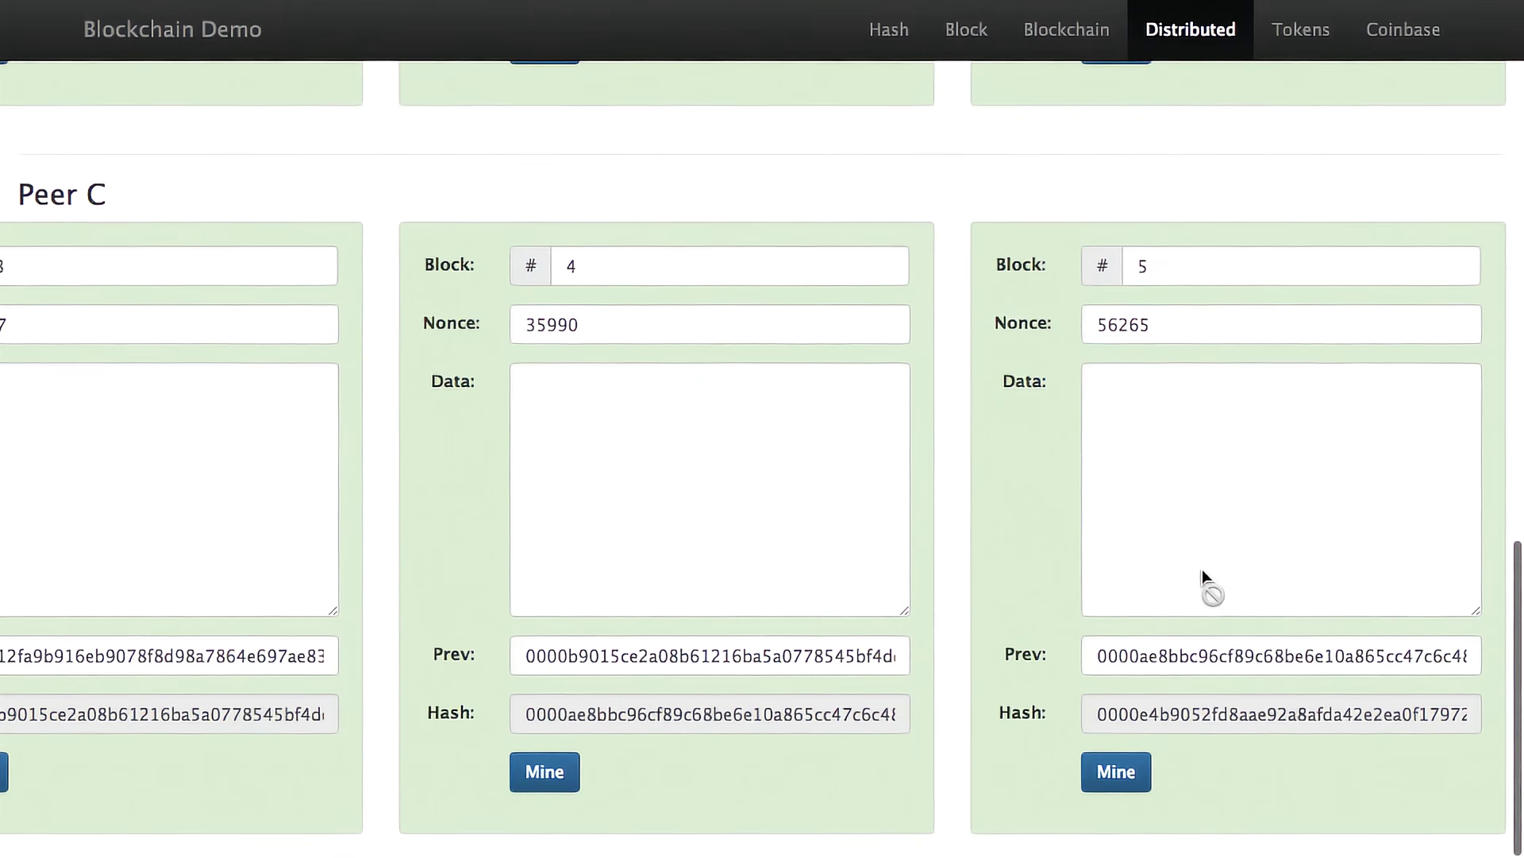
scroll(1202, 568, "up", 8)
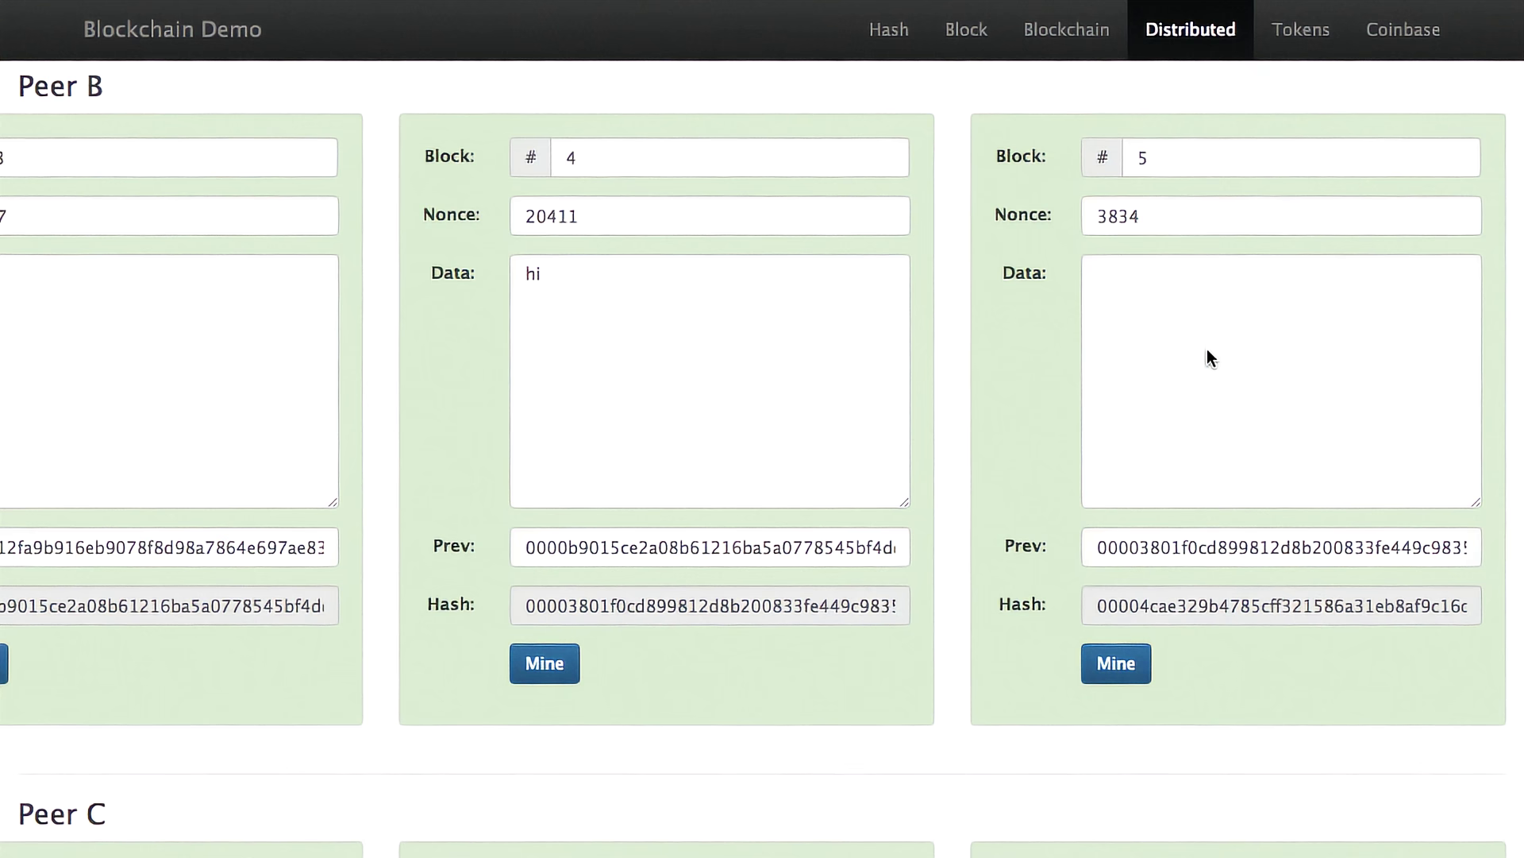
scroll(1207, 358, "up", 4)
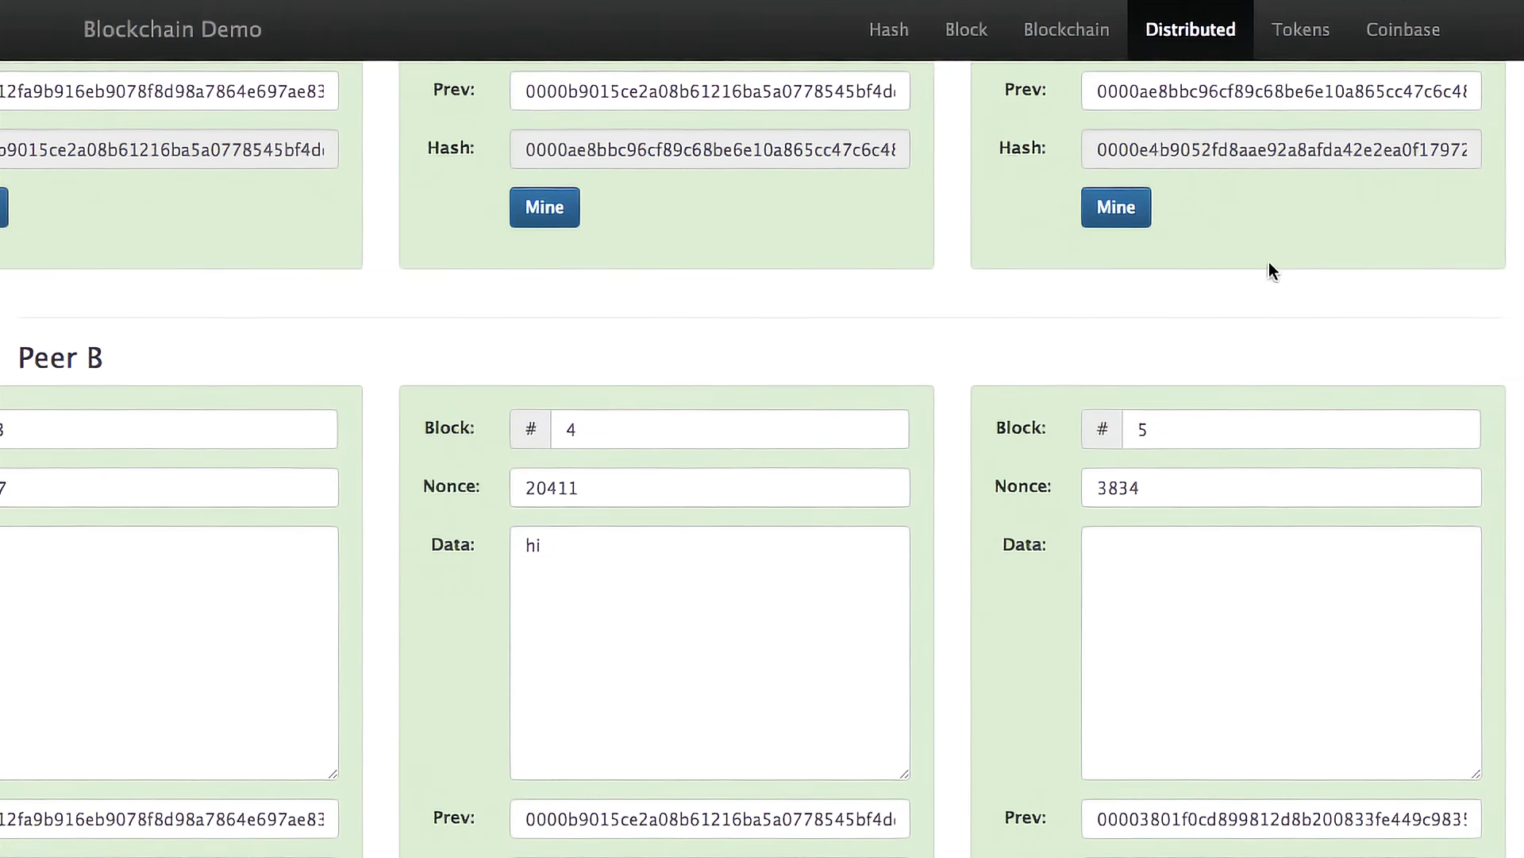
scroll(1269, 266, "up", 5)
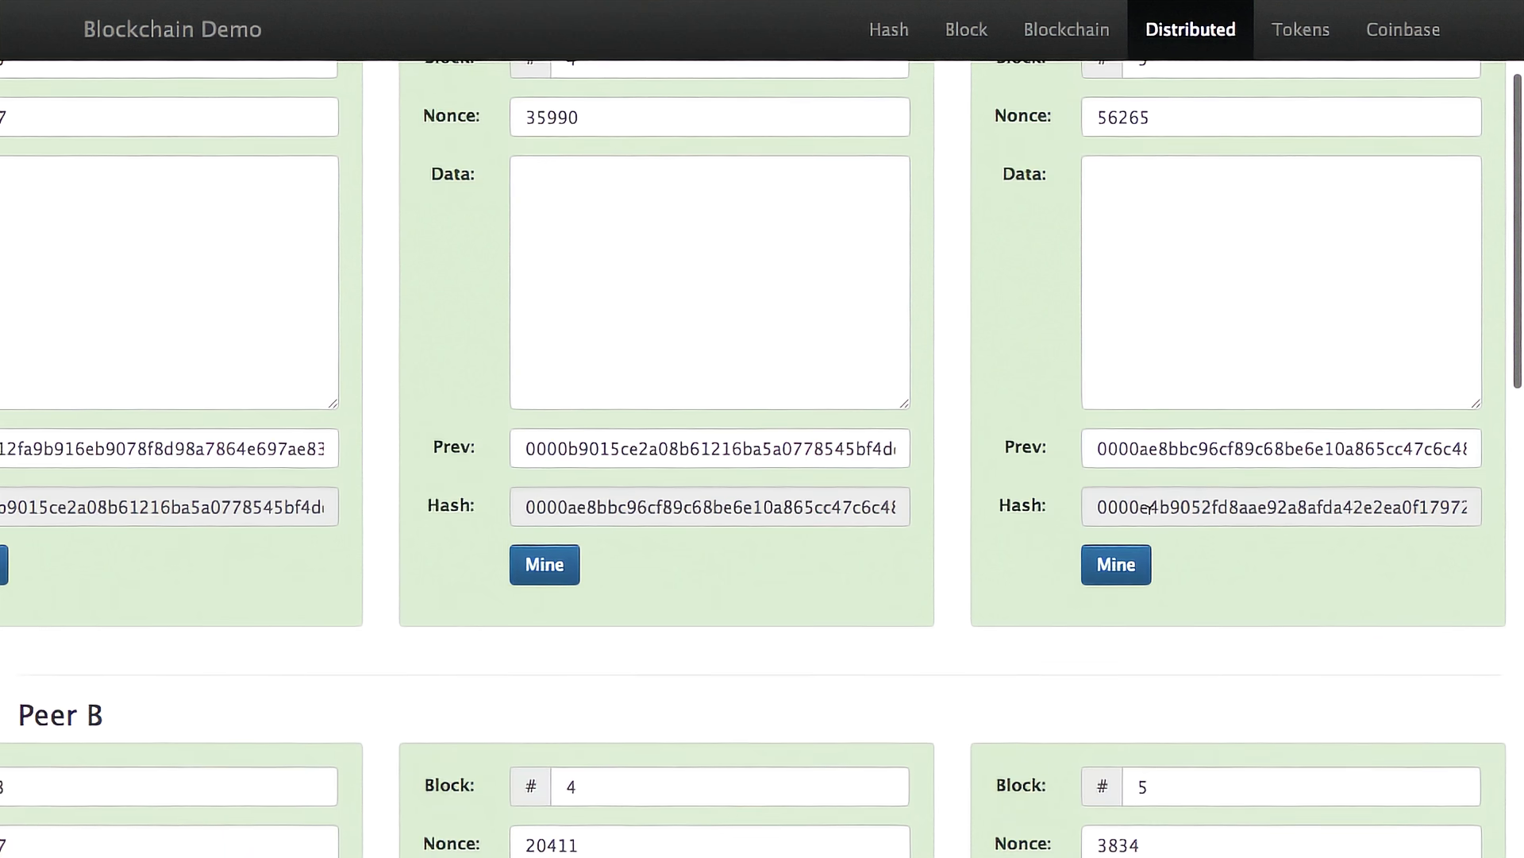
scroll(1205, 559, "down", 10)
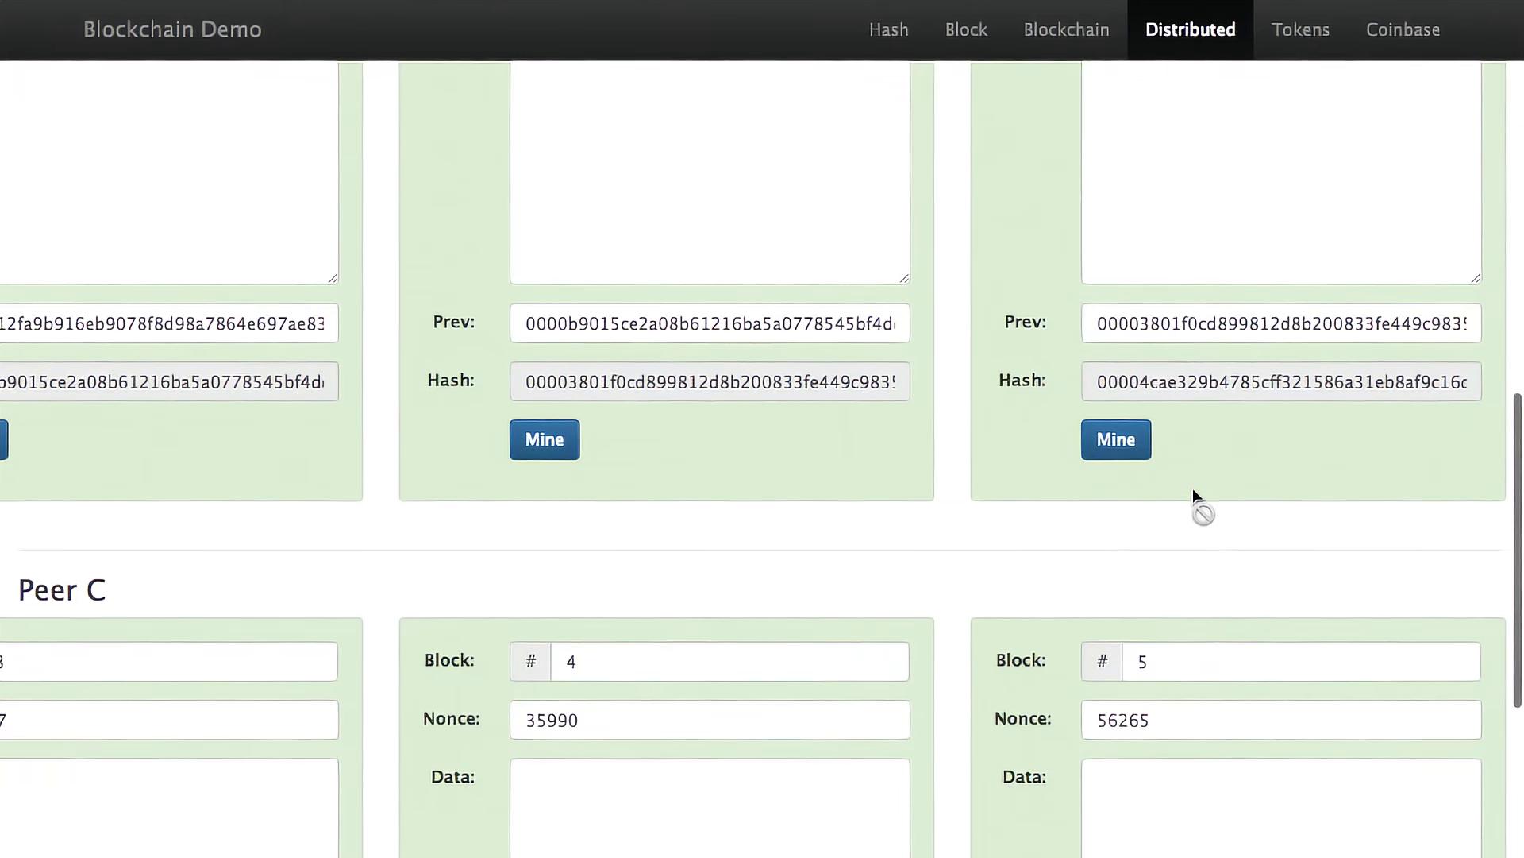
Step: Check Peer C's and Peer A's block 5 hashes against Peer B's to identify which copy of the chain disagrees
scroll(1191, 492, "down", 5)
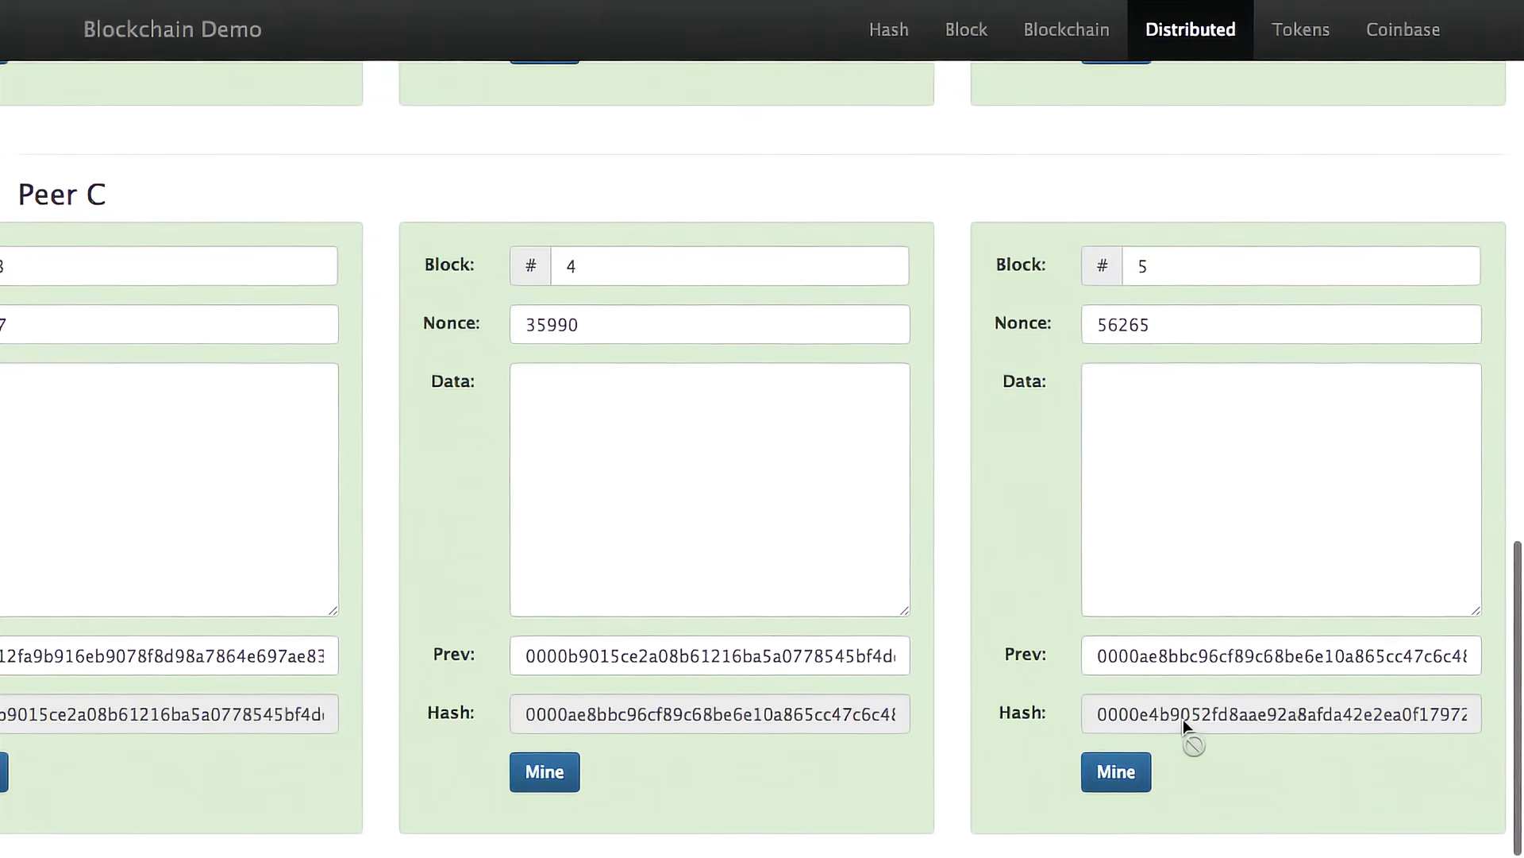
scroll(1246, 484, "up", 13)
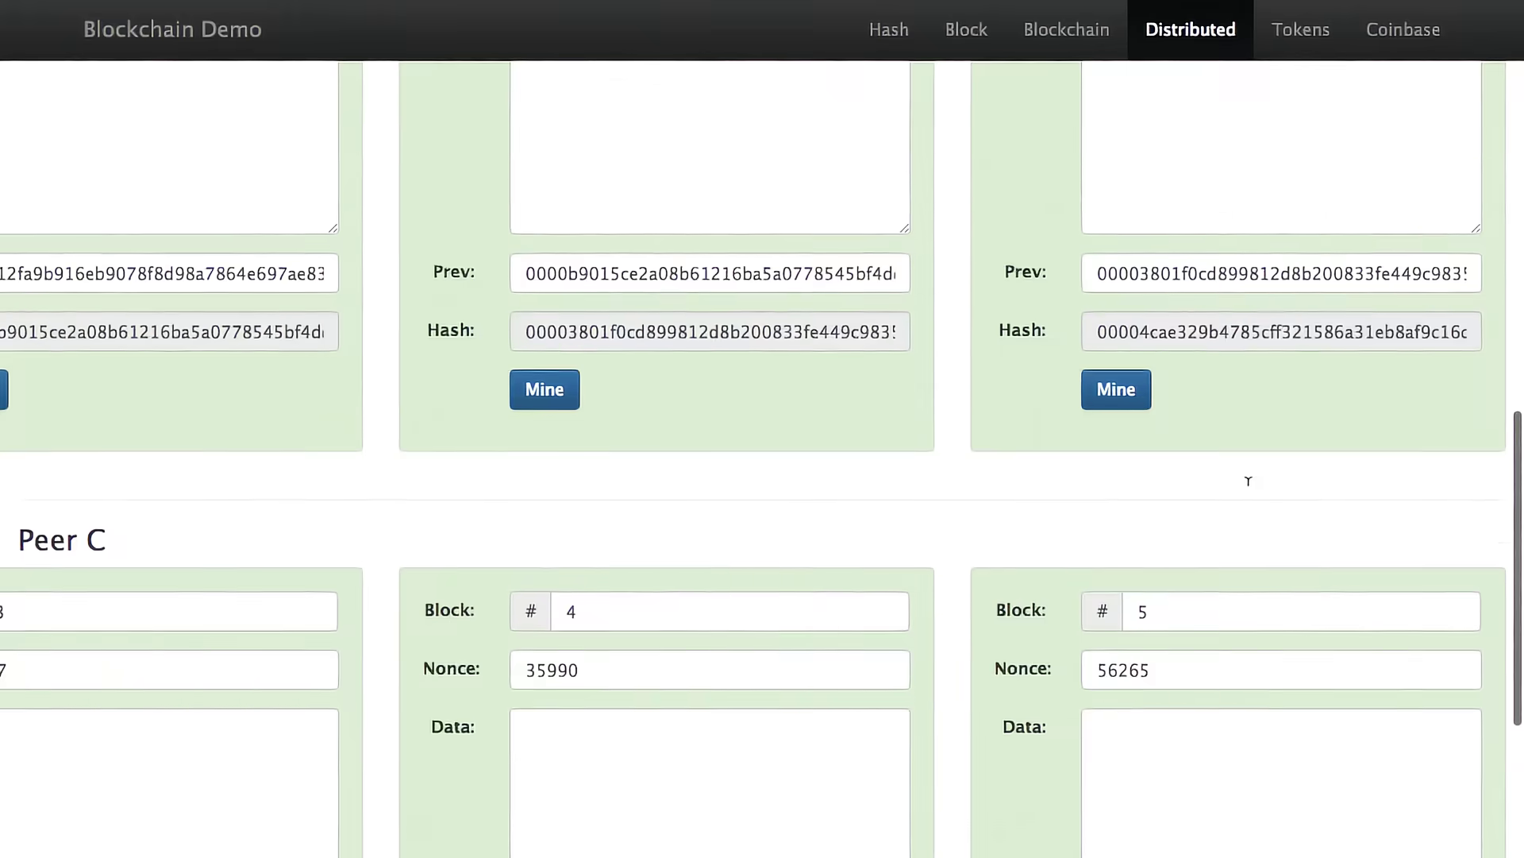
scroll(1248, 481, "up", 3)
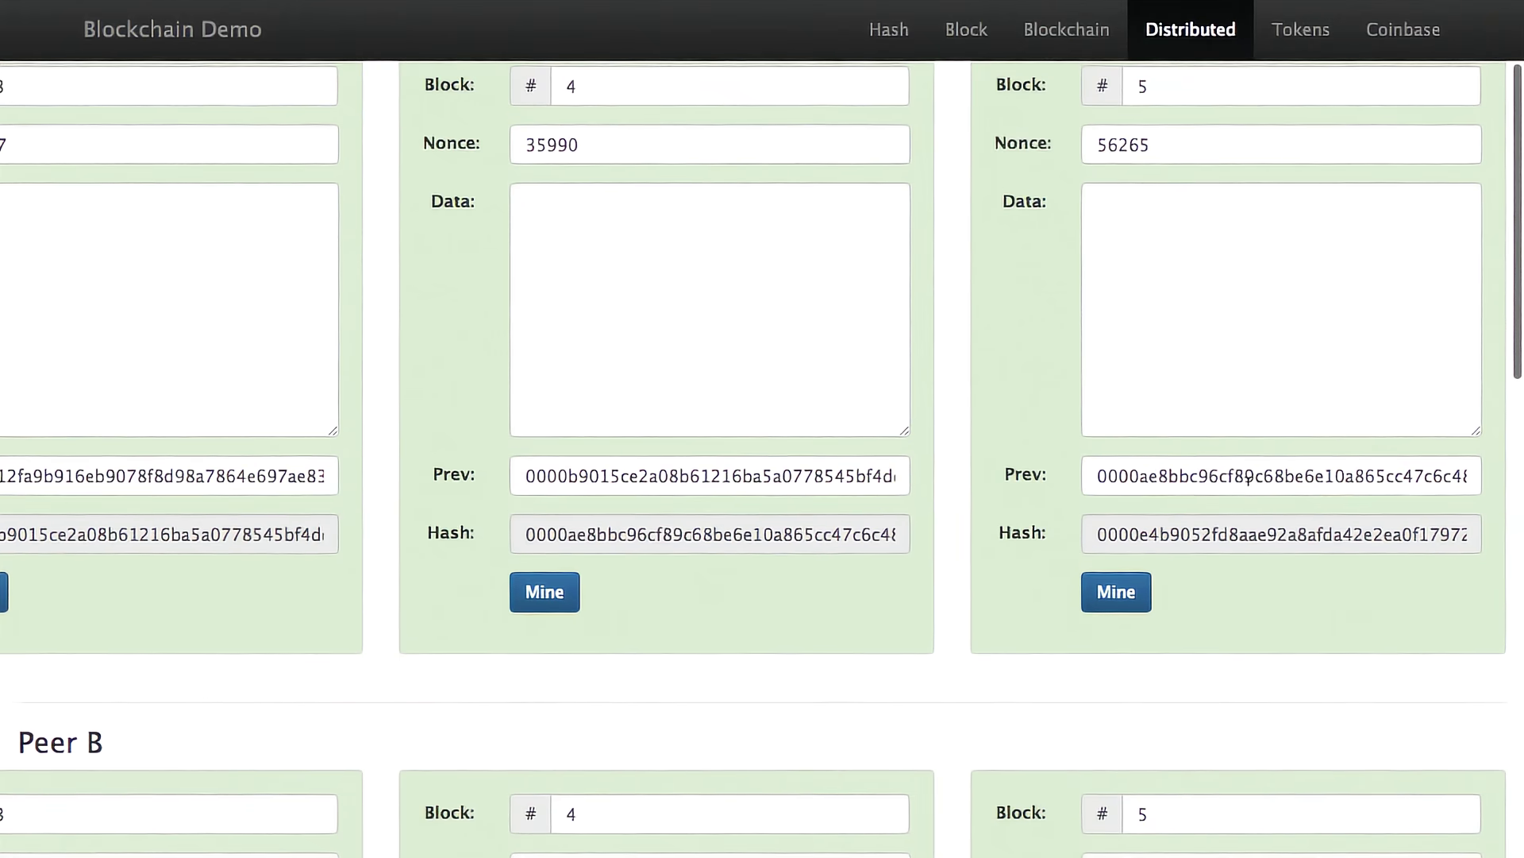
scroll(1249, 480, "down", 5)
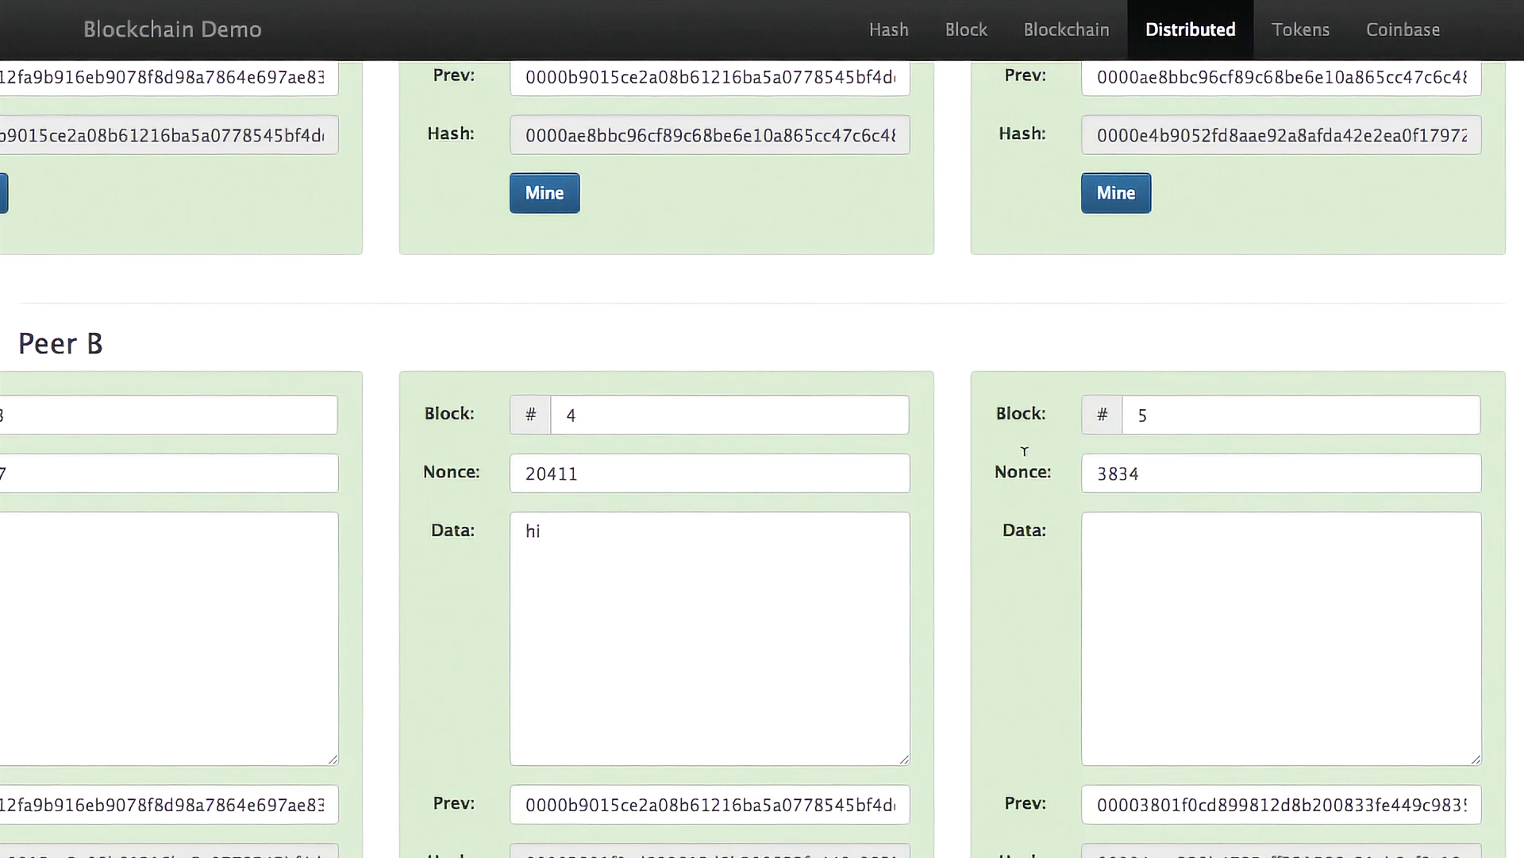
scroll(641, 549, "up", 7)
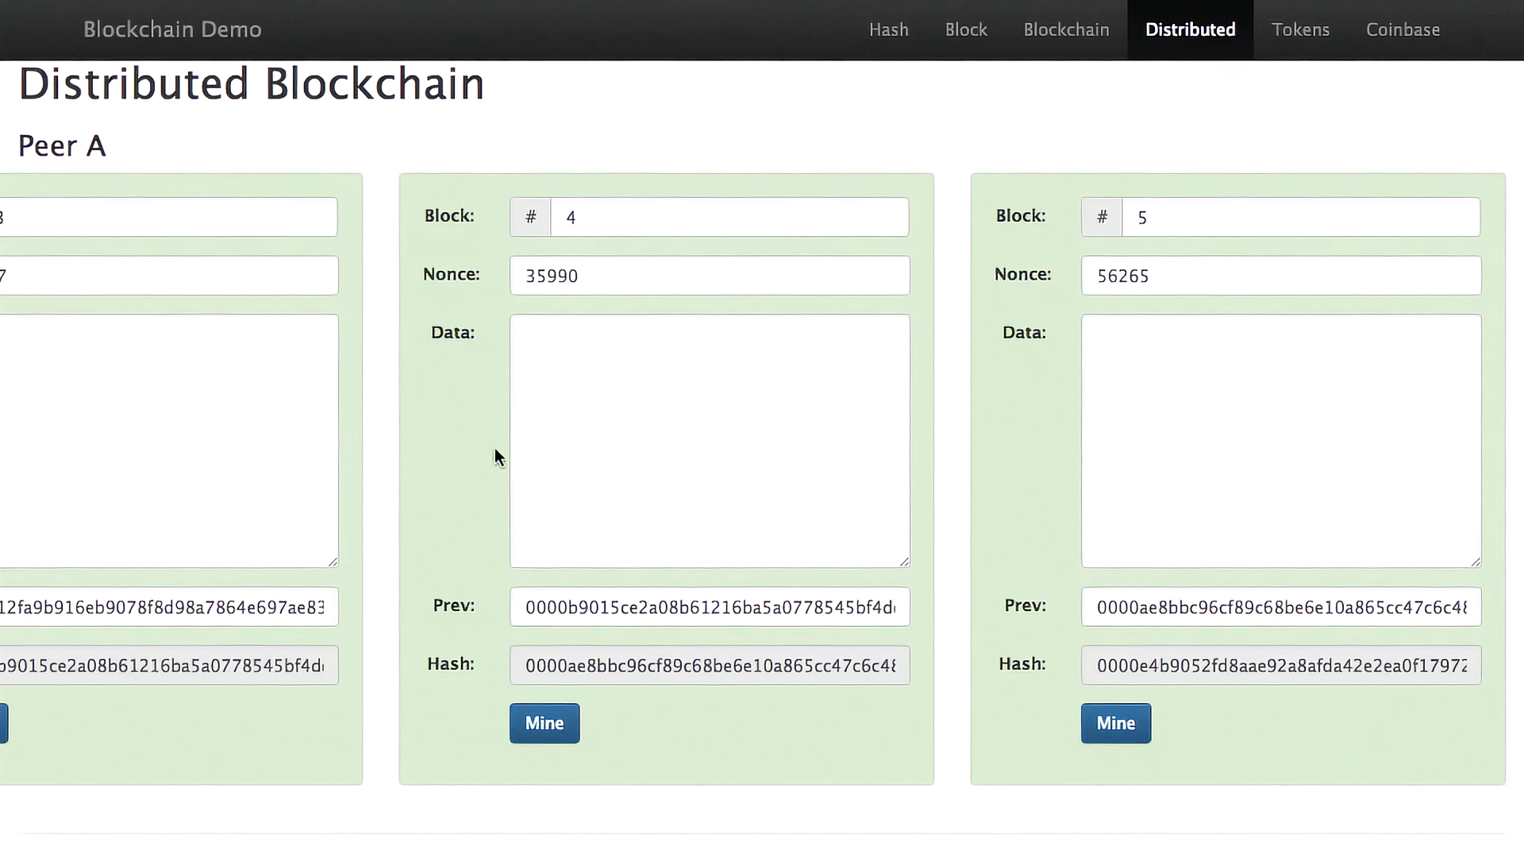
Step: Enter "f" as the data of Peer A's block 1
scroll(452, 411, "left", 10)
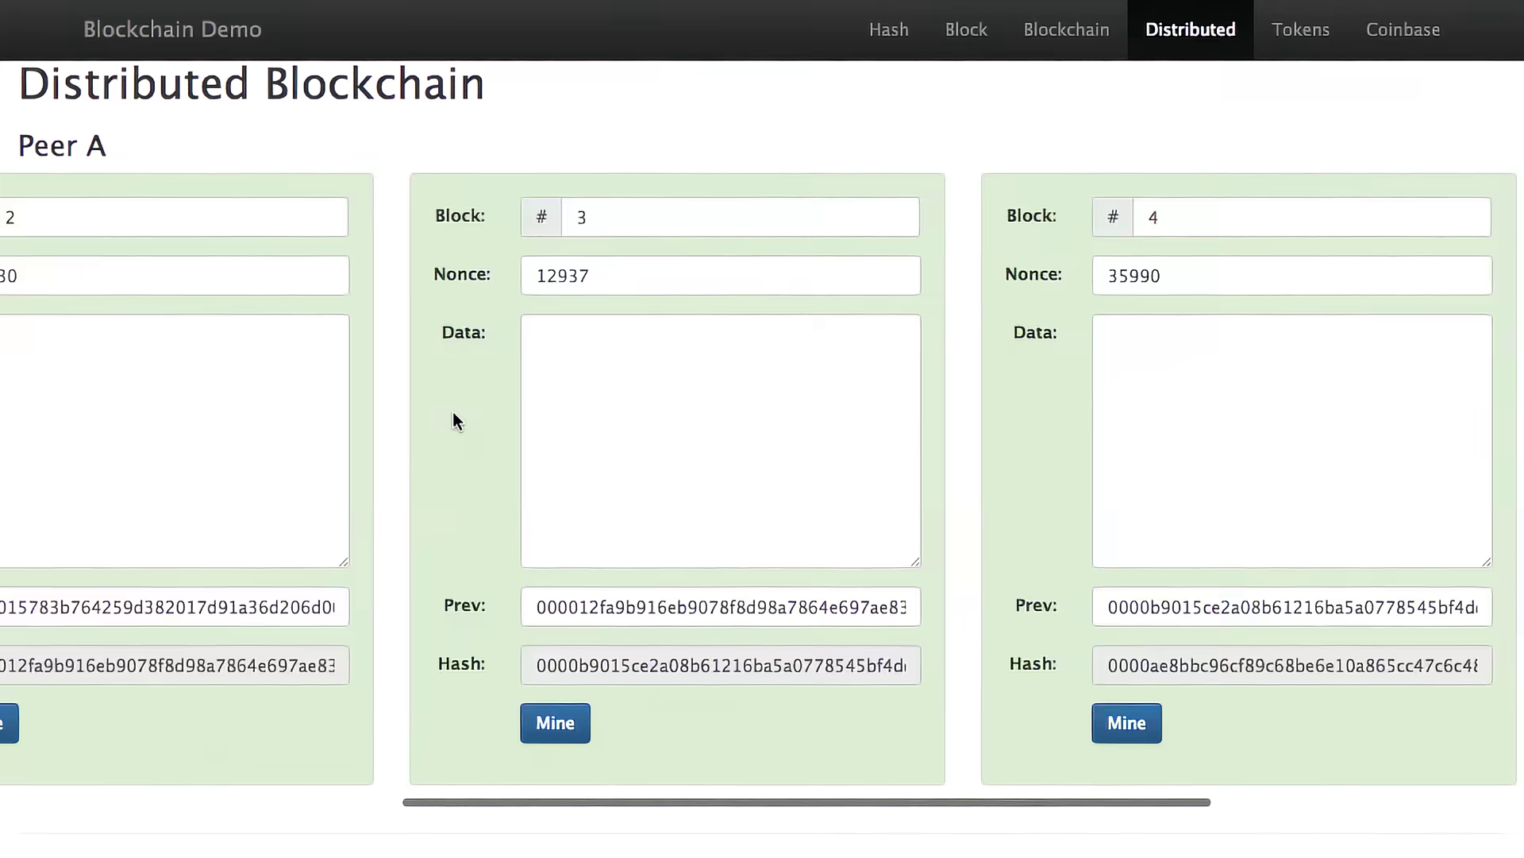
left_click(164, 411)
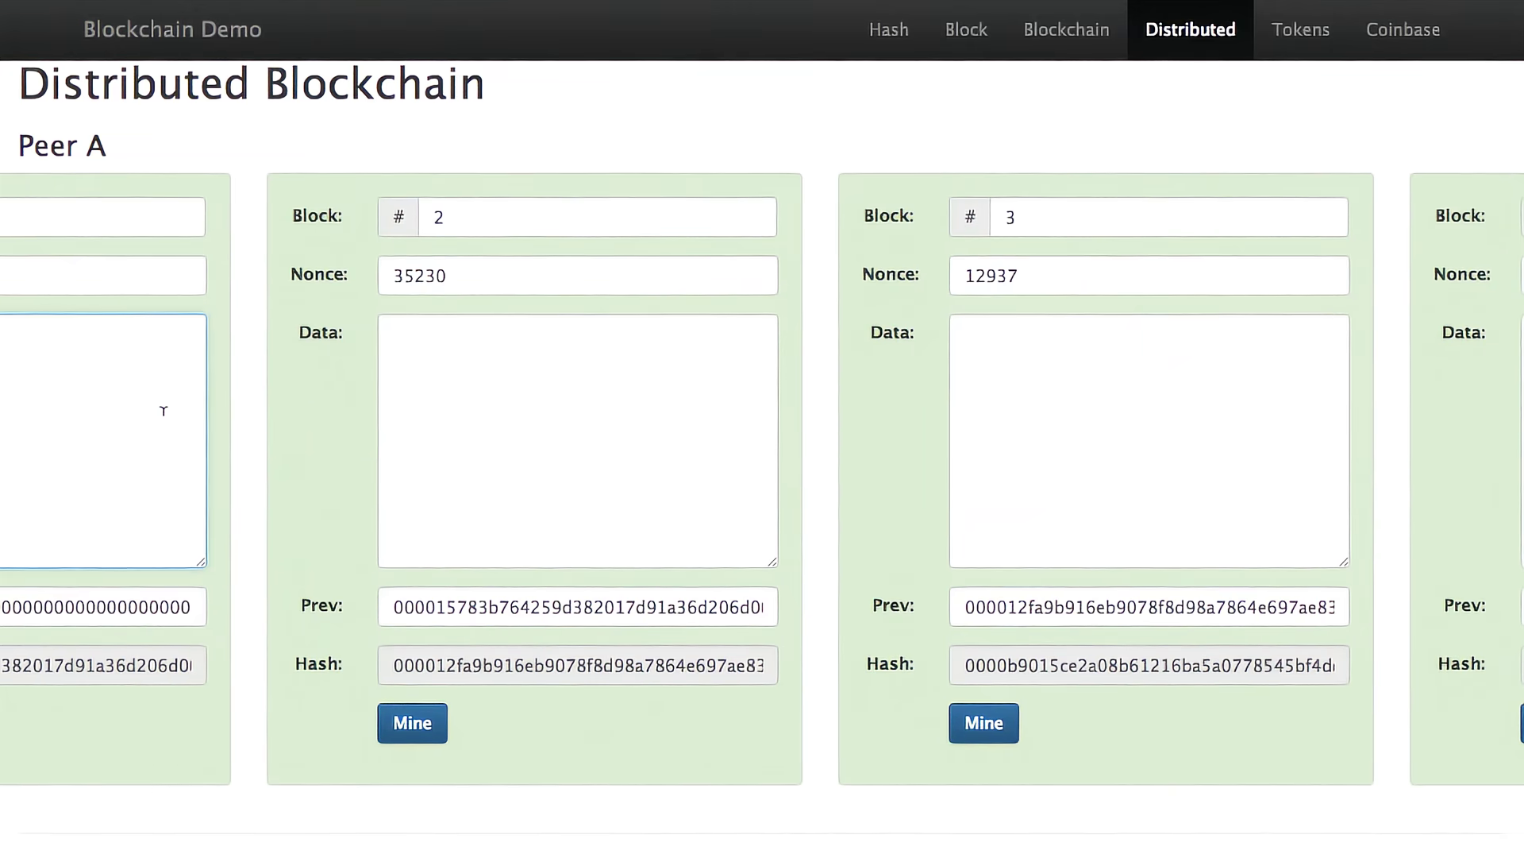
scroll(163, 411, "left", 4)
type("f")
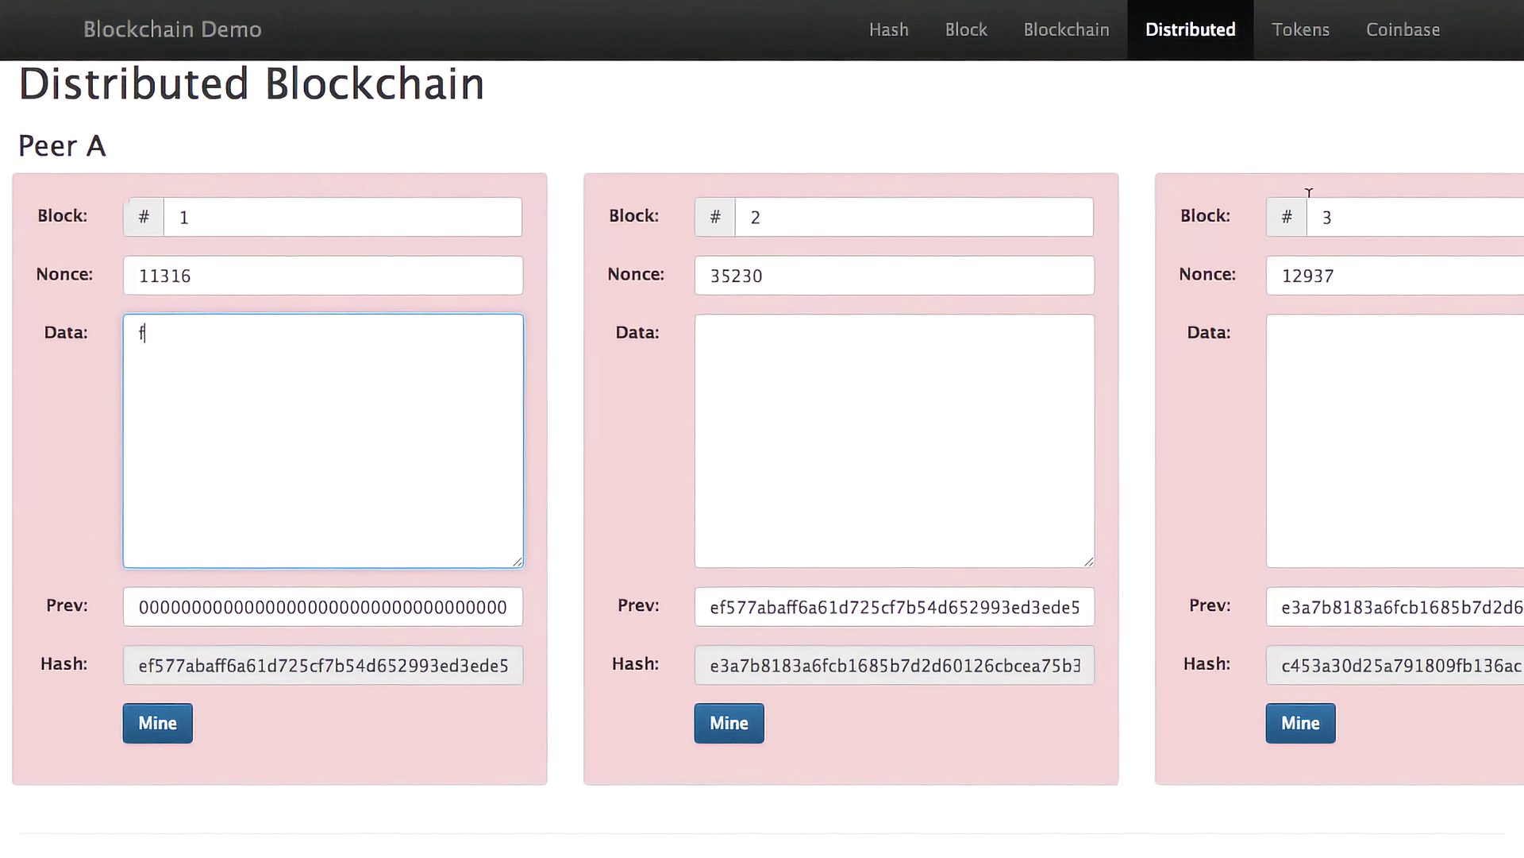
Step: Examine how the block 1 change affects Peer A's blocks up to block 5 and compare them with Peer B's
scroll(1309, 197, "right", 10)
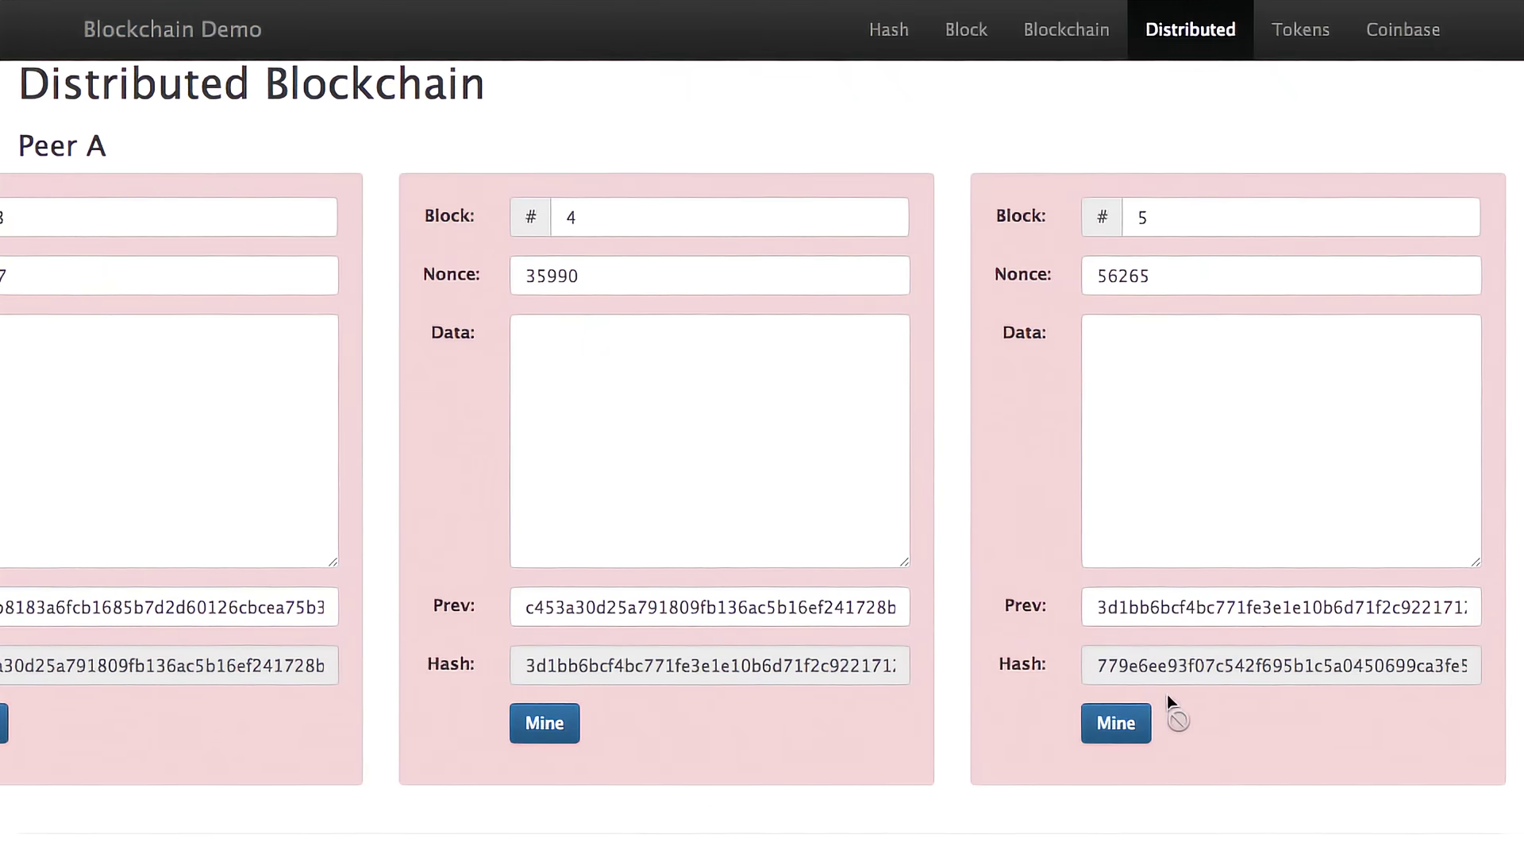
scroll(1167, 694, "down", 8)
scroll(1154, 759, "down", 2)
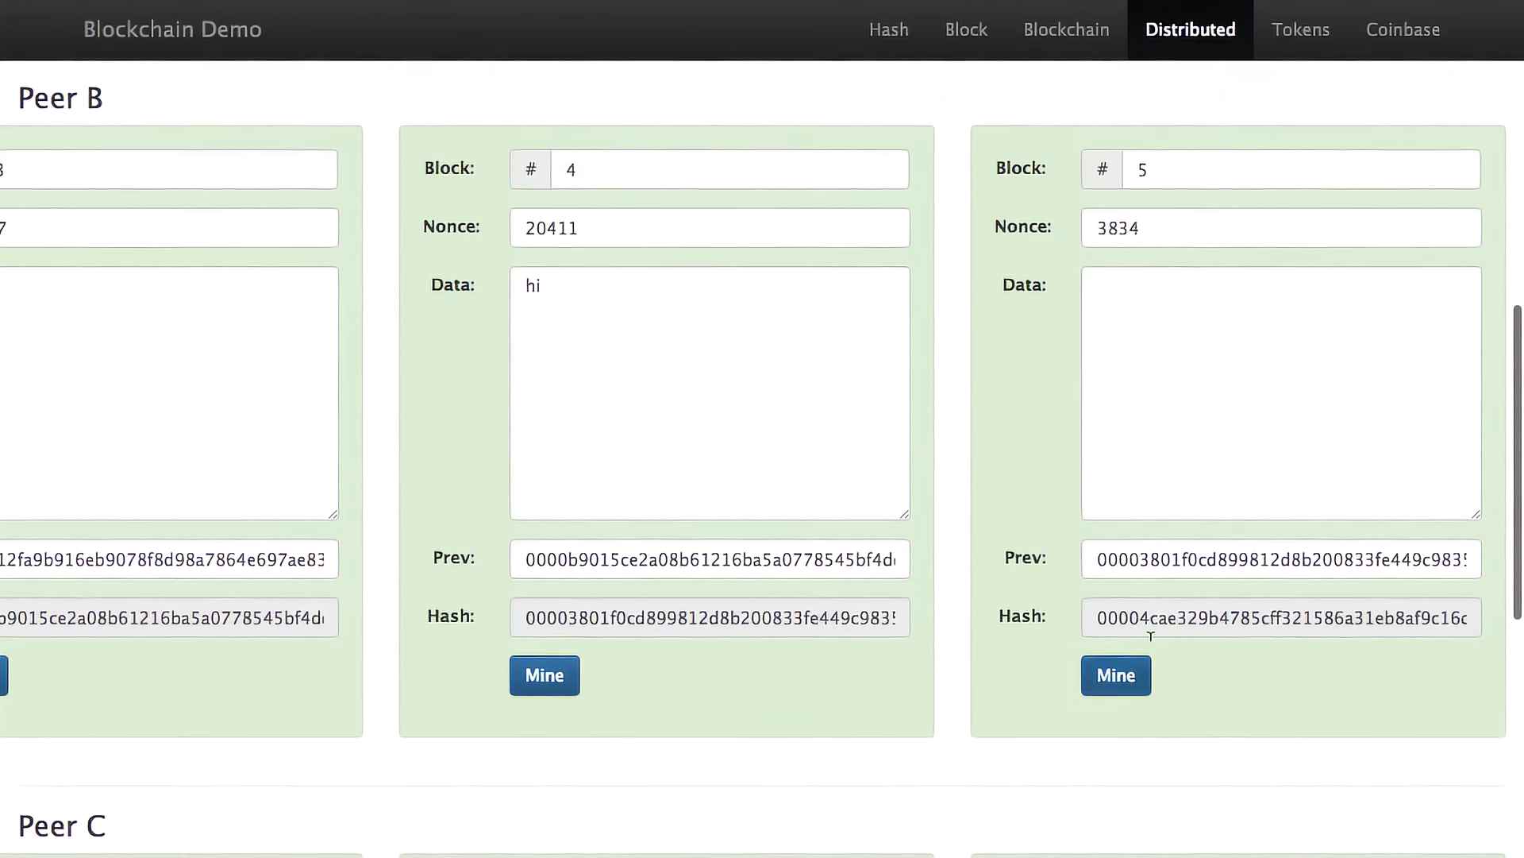
scroll(1133, 316, "up", 10)
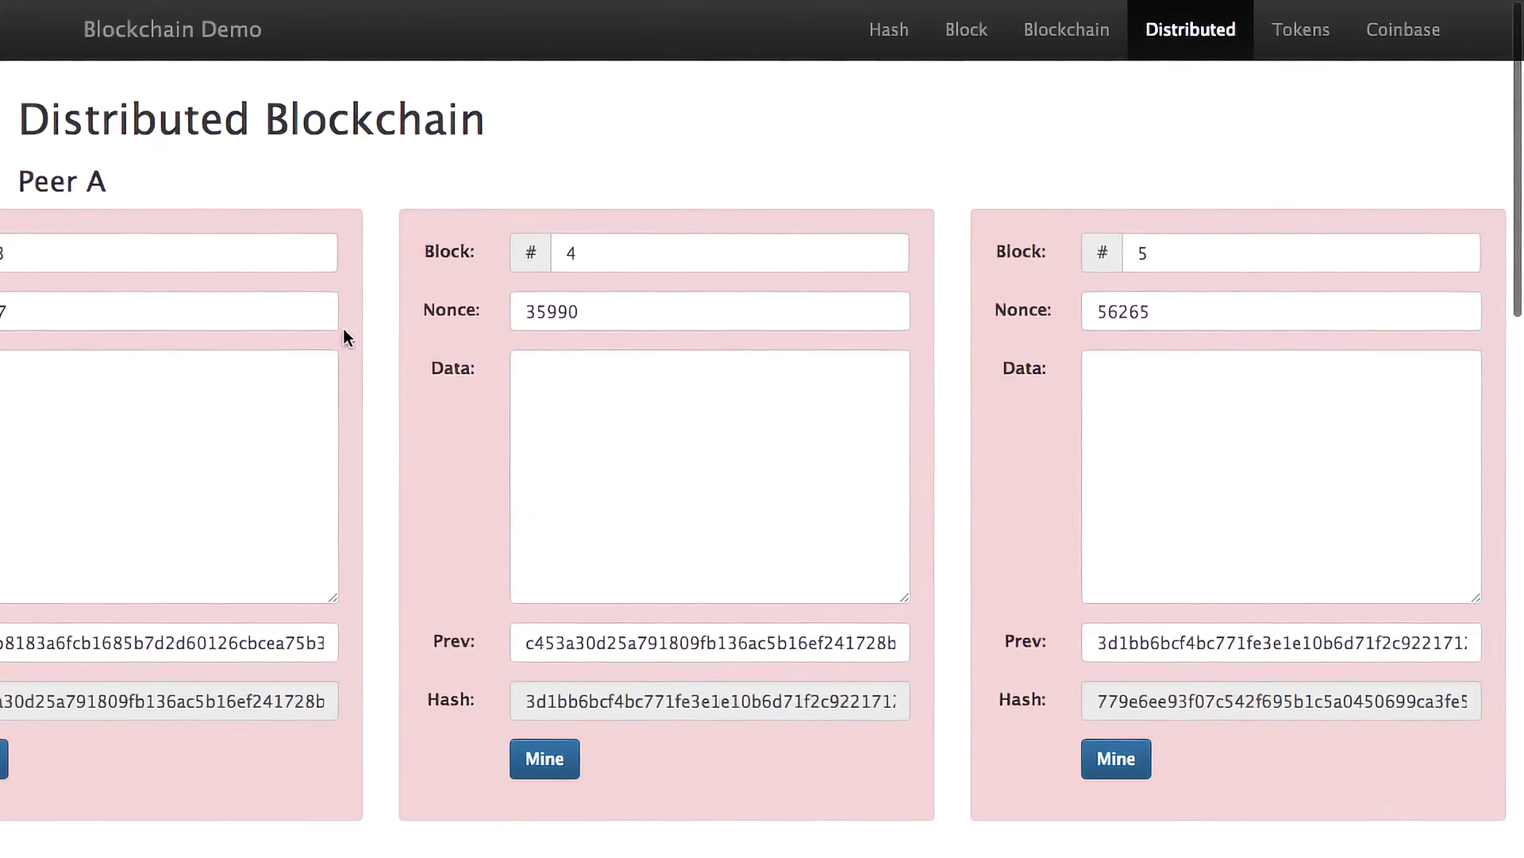
Step: Clear the data of Peer A's block 1
type("f")
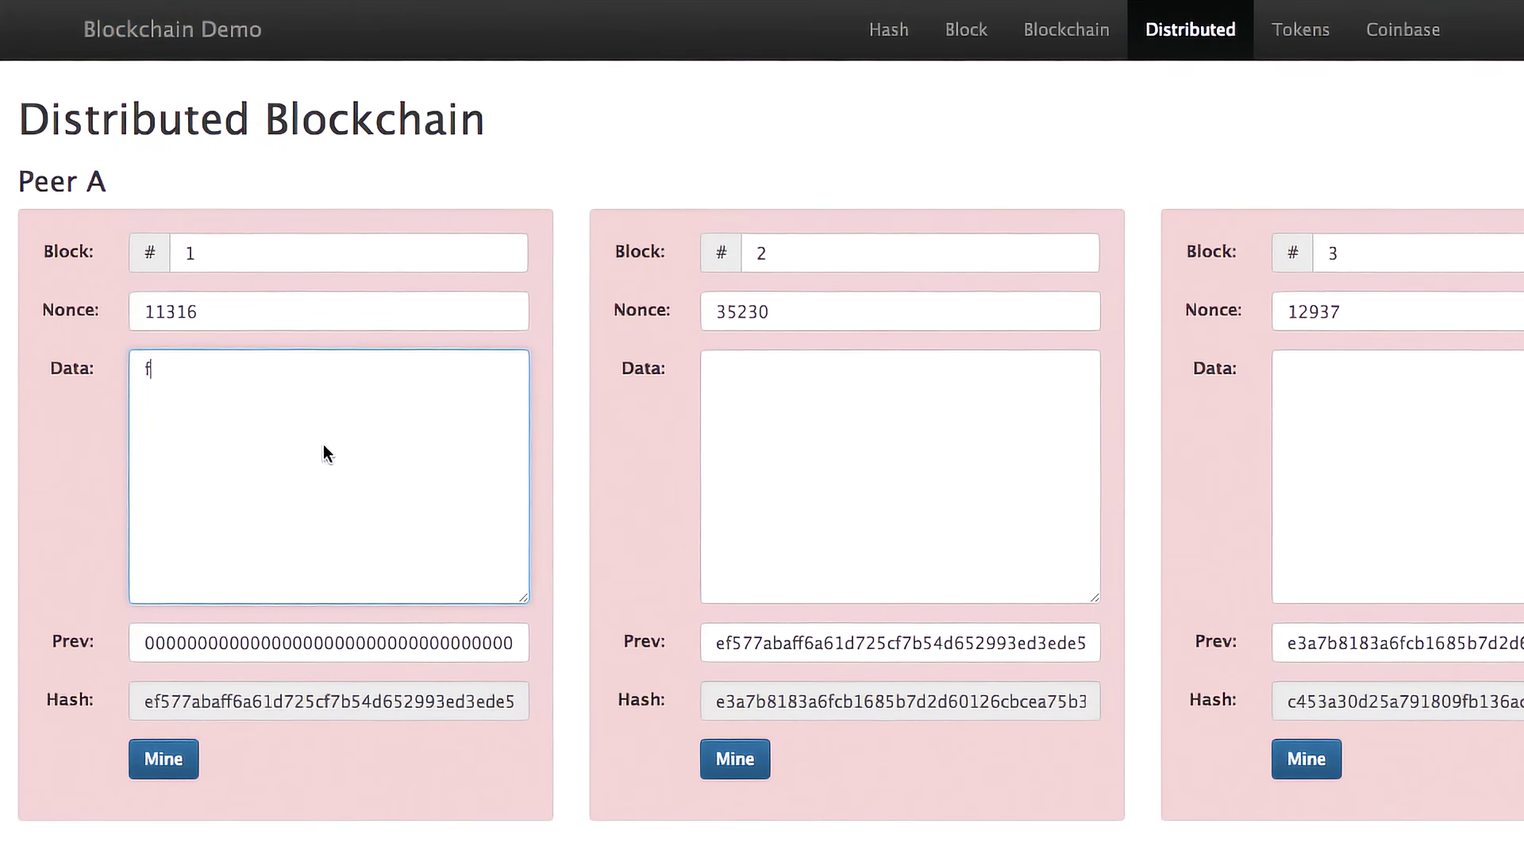
key("BackSpace")
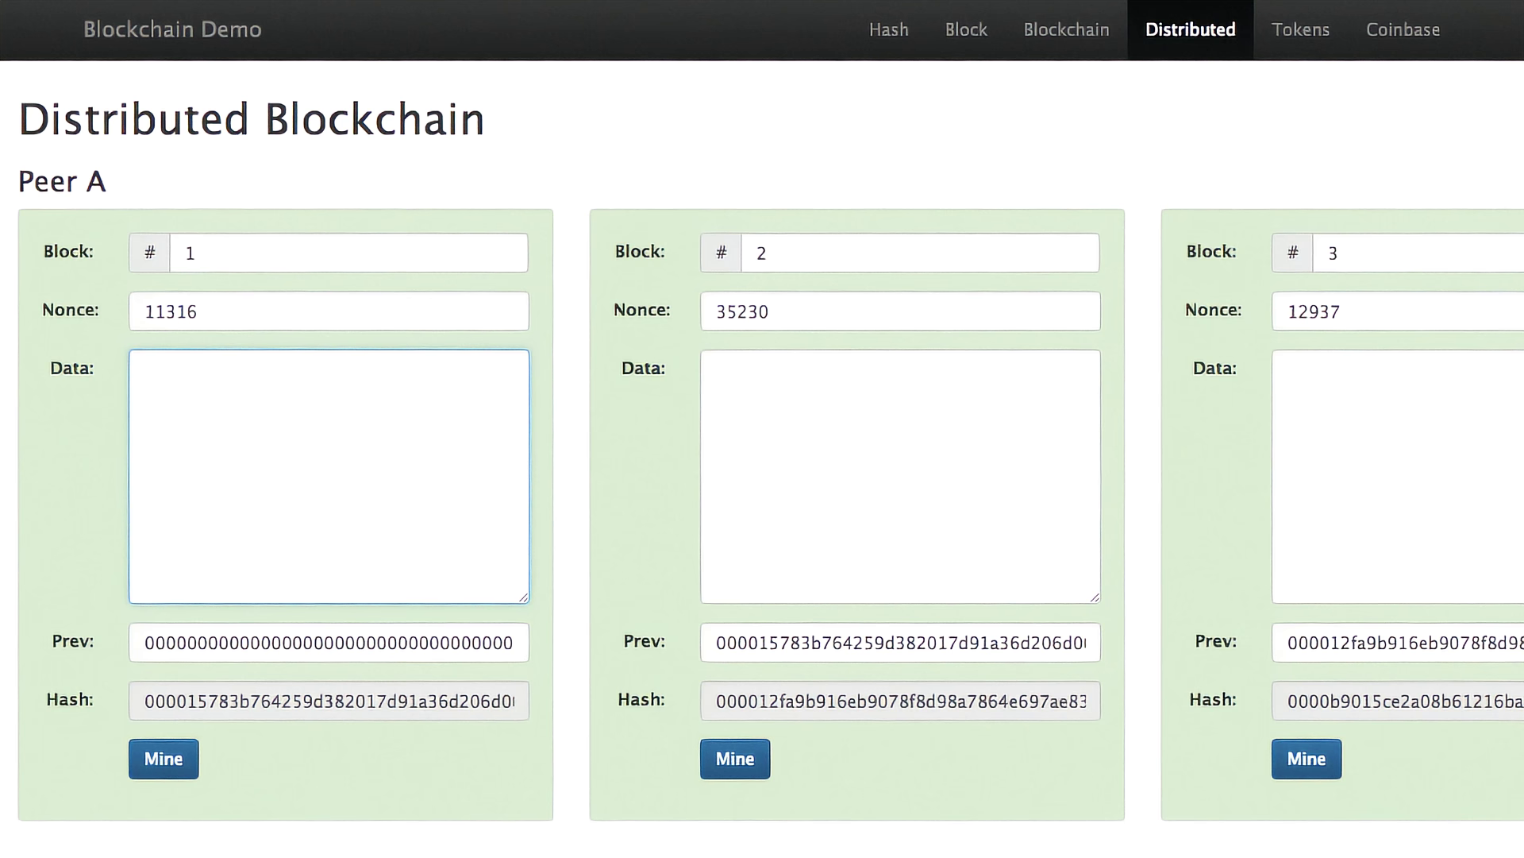
left_click(64, 461)
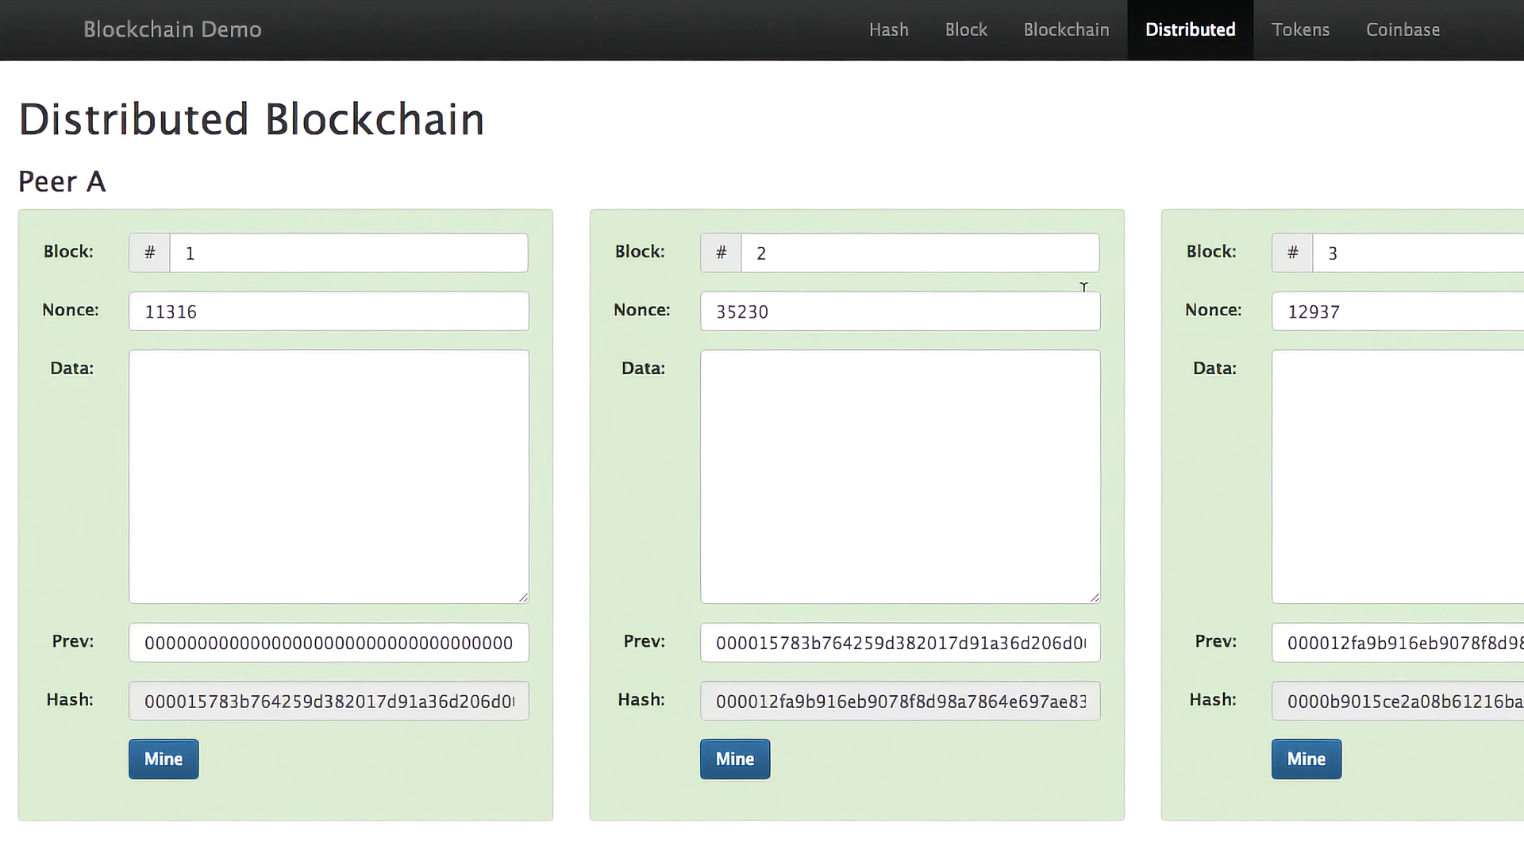
Step: Open the Tokens demo and review the transactions in Peer A's blocks 1 to 5
left_click(1303, 42)
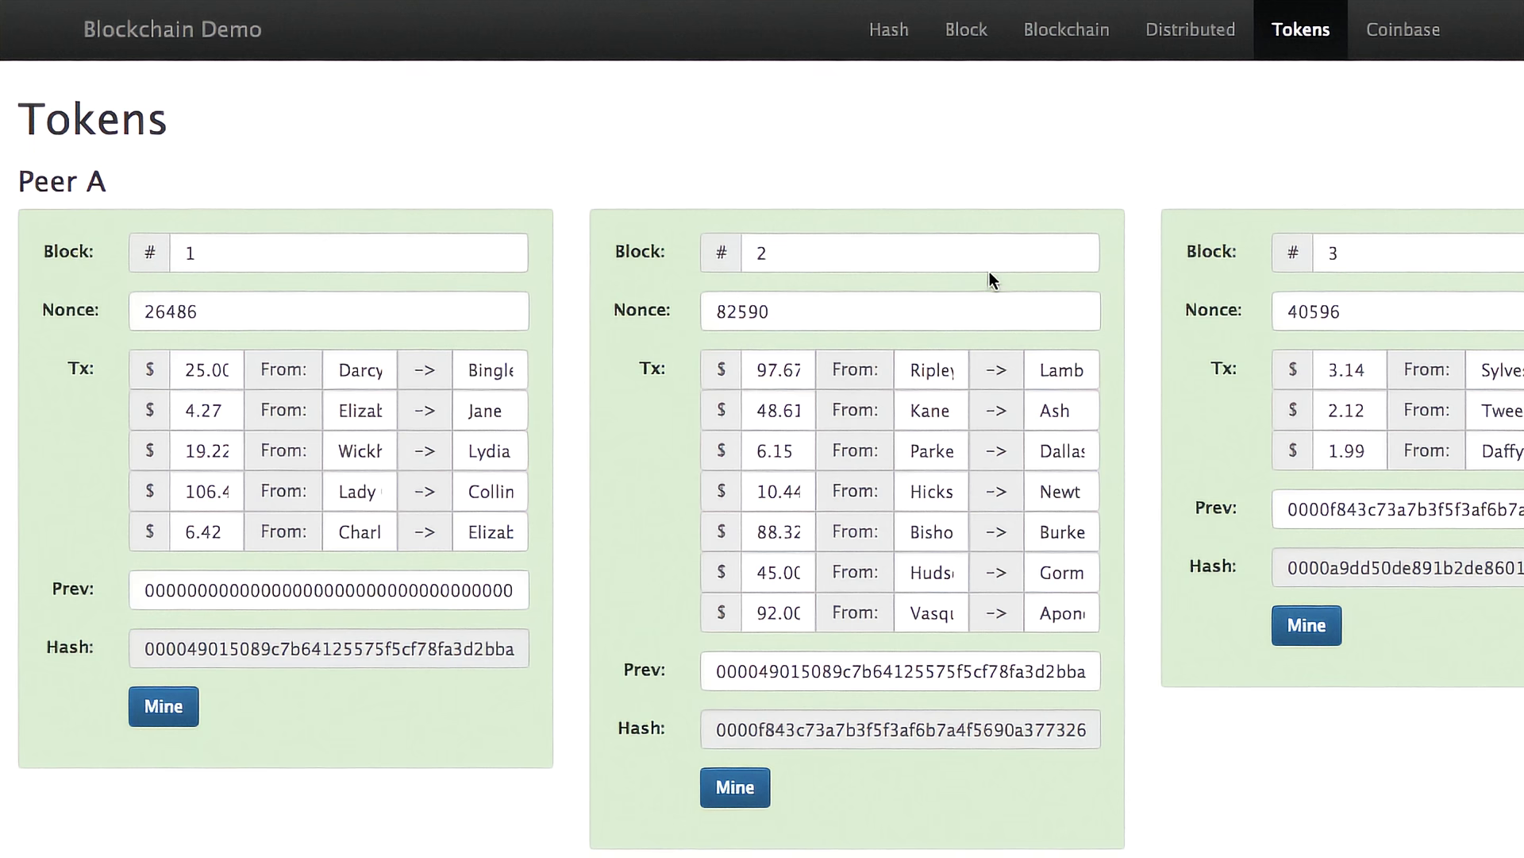
scroll(989, 272, "right", 3)
scroll(990, 271, "right", 3)
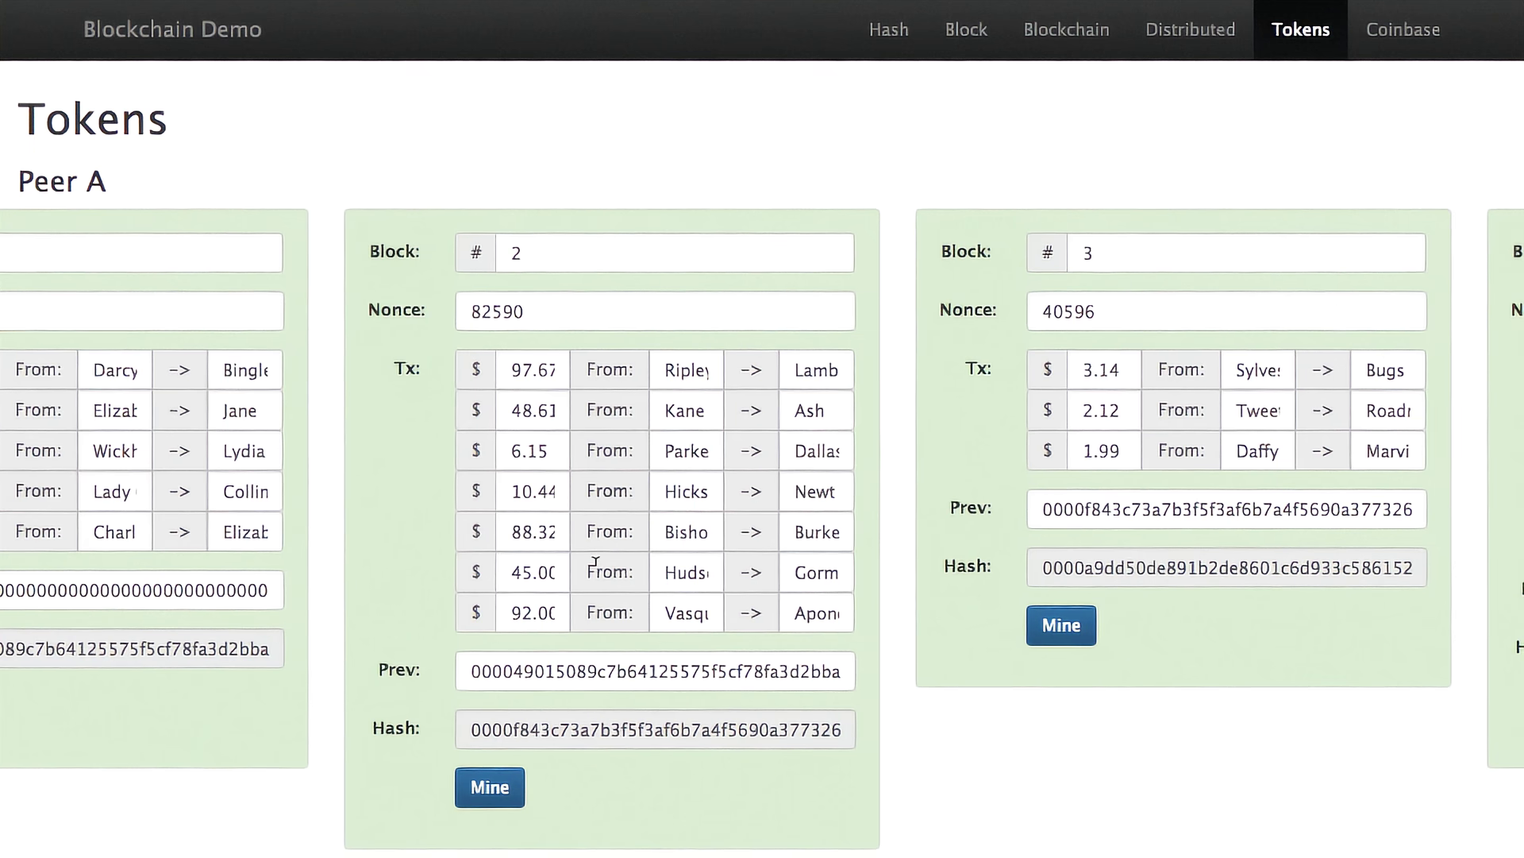
scroll(999, 381, "right", 15)
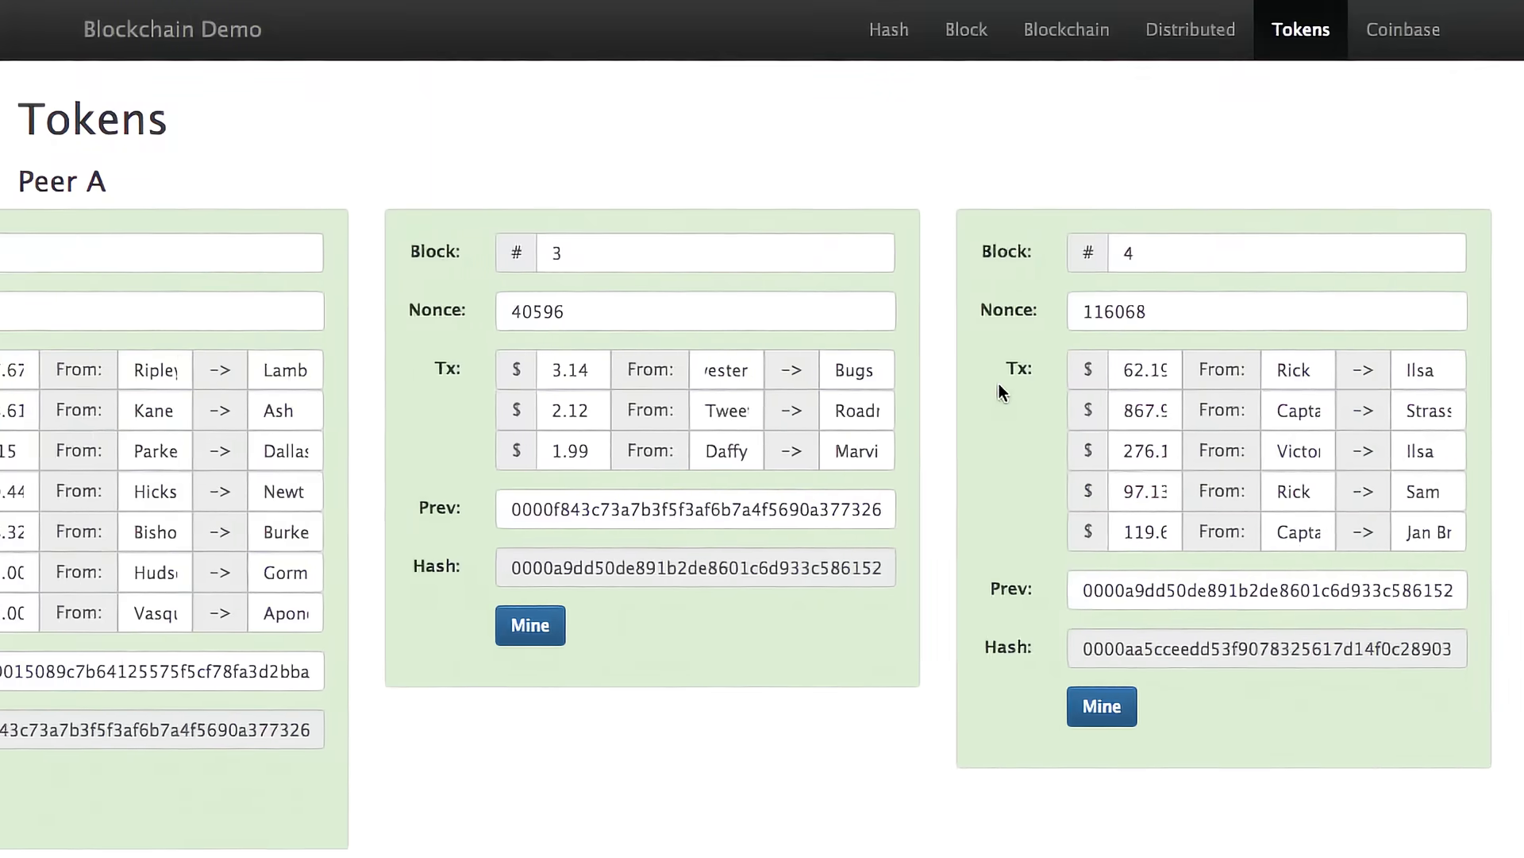
scroll(998, 383, "right", 4)
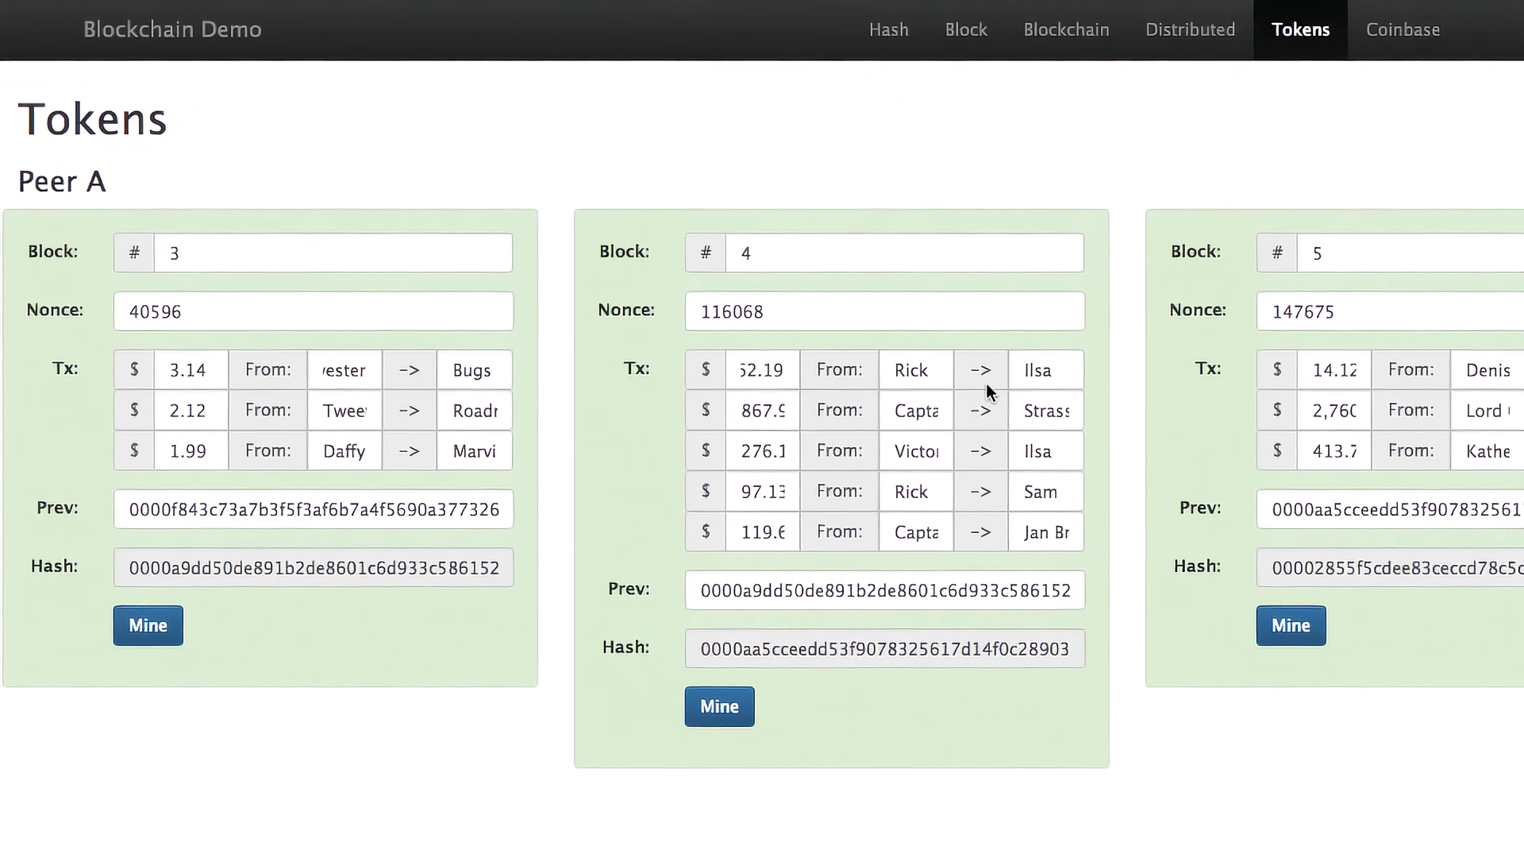
scroll(667, 413, "right", 4)
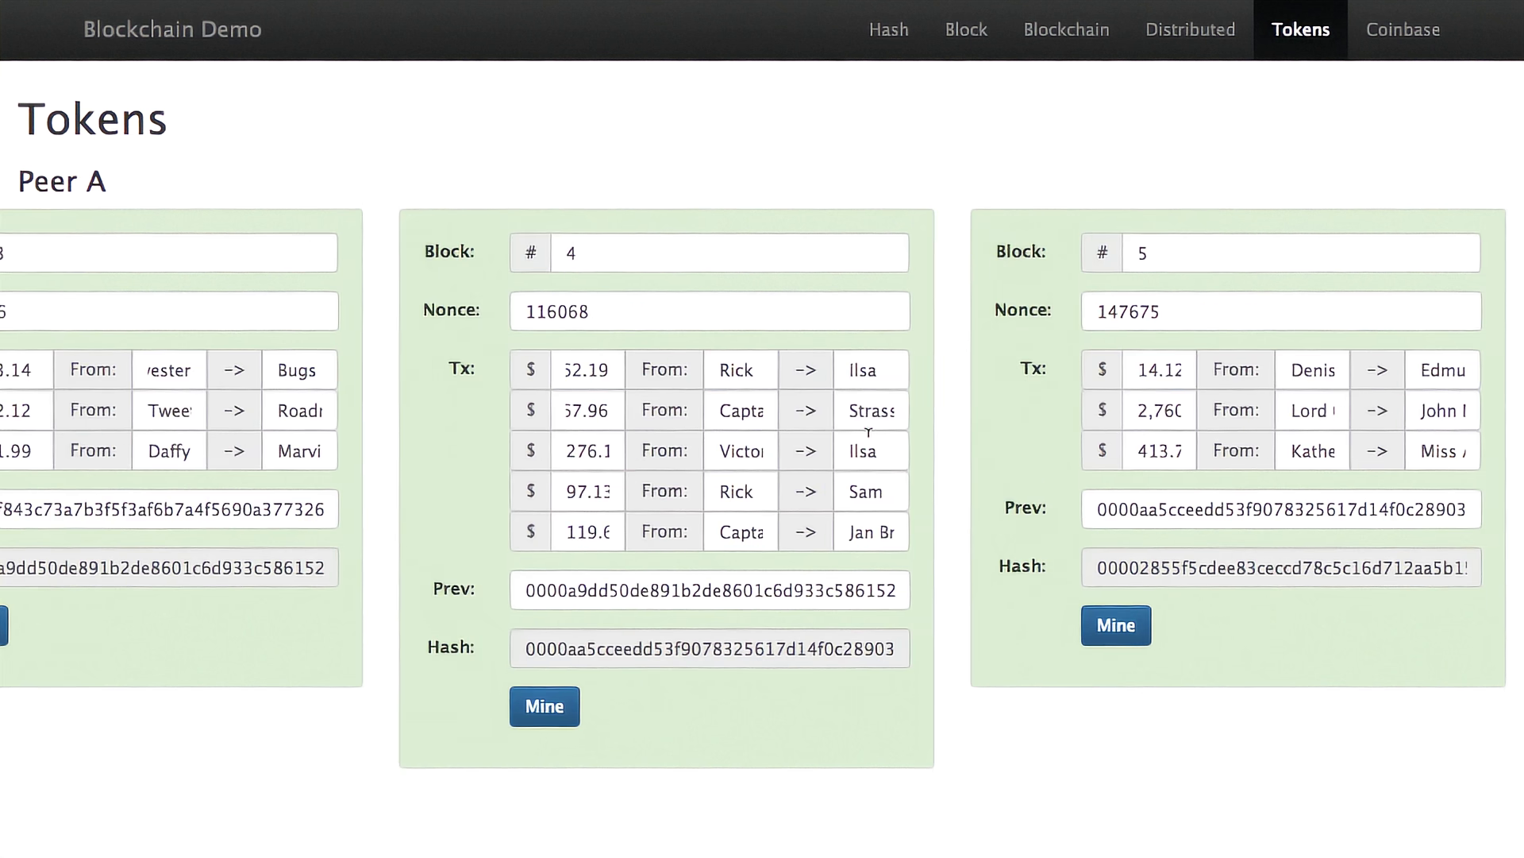
Step: Review the transactions in blocks 4 and 5 of Peer B and Peer C
scroll(1326, 742, "down", 5)
scroll(1326, 742, "down", 2)
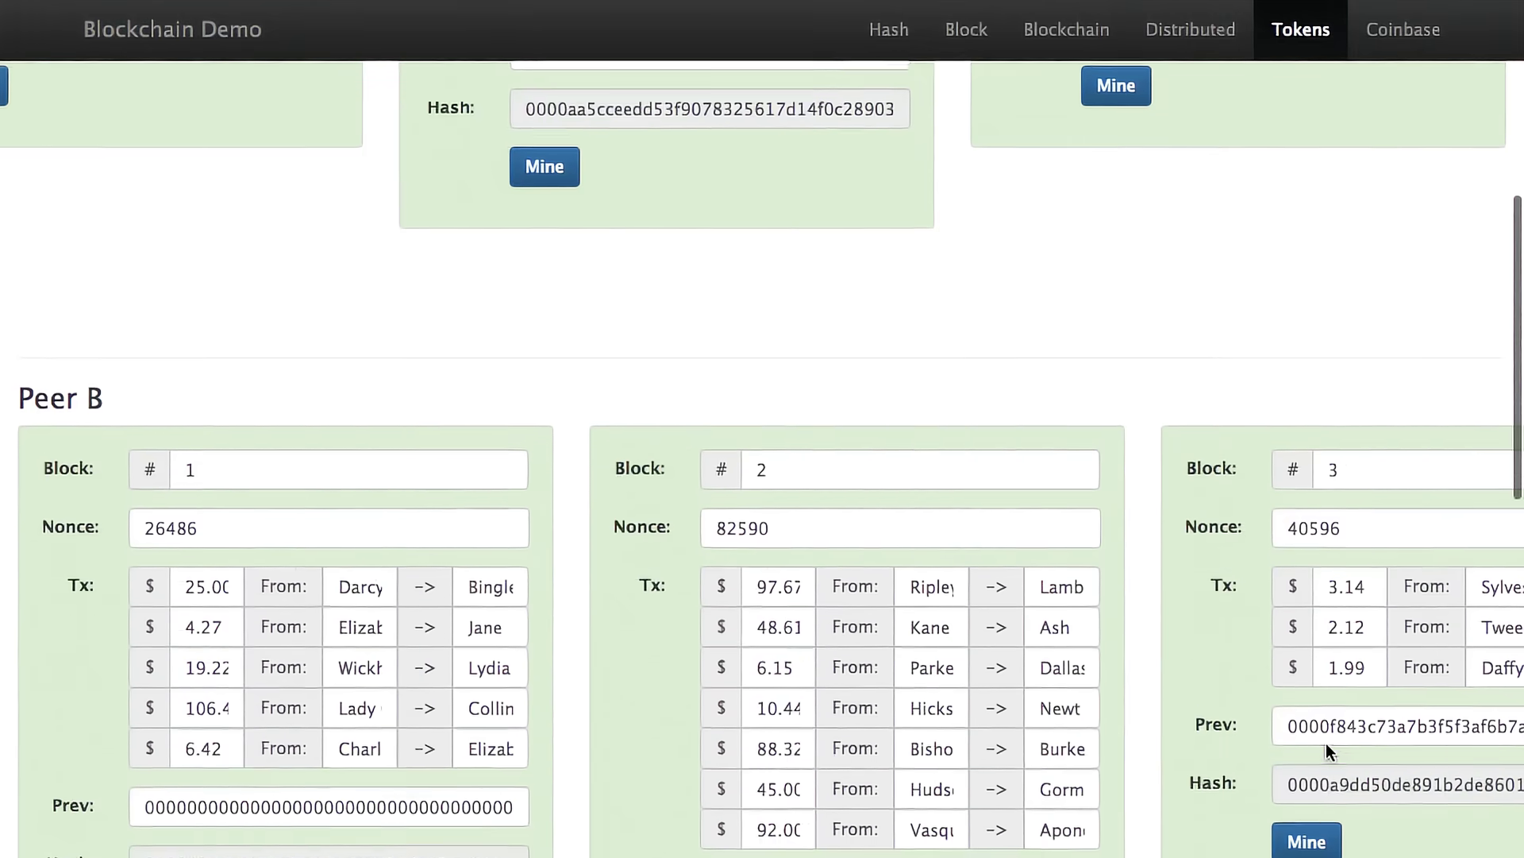
scroll(1242, 526, "right", 10)
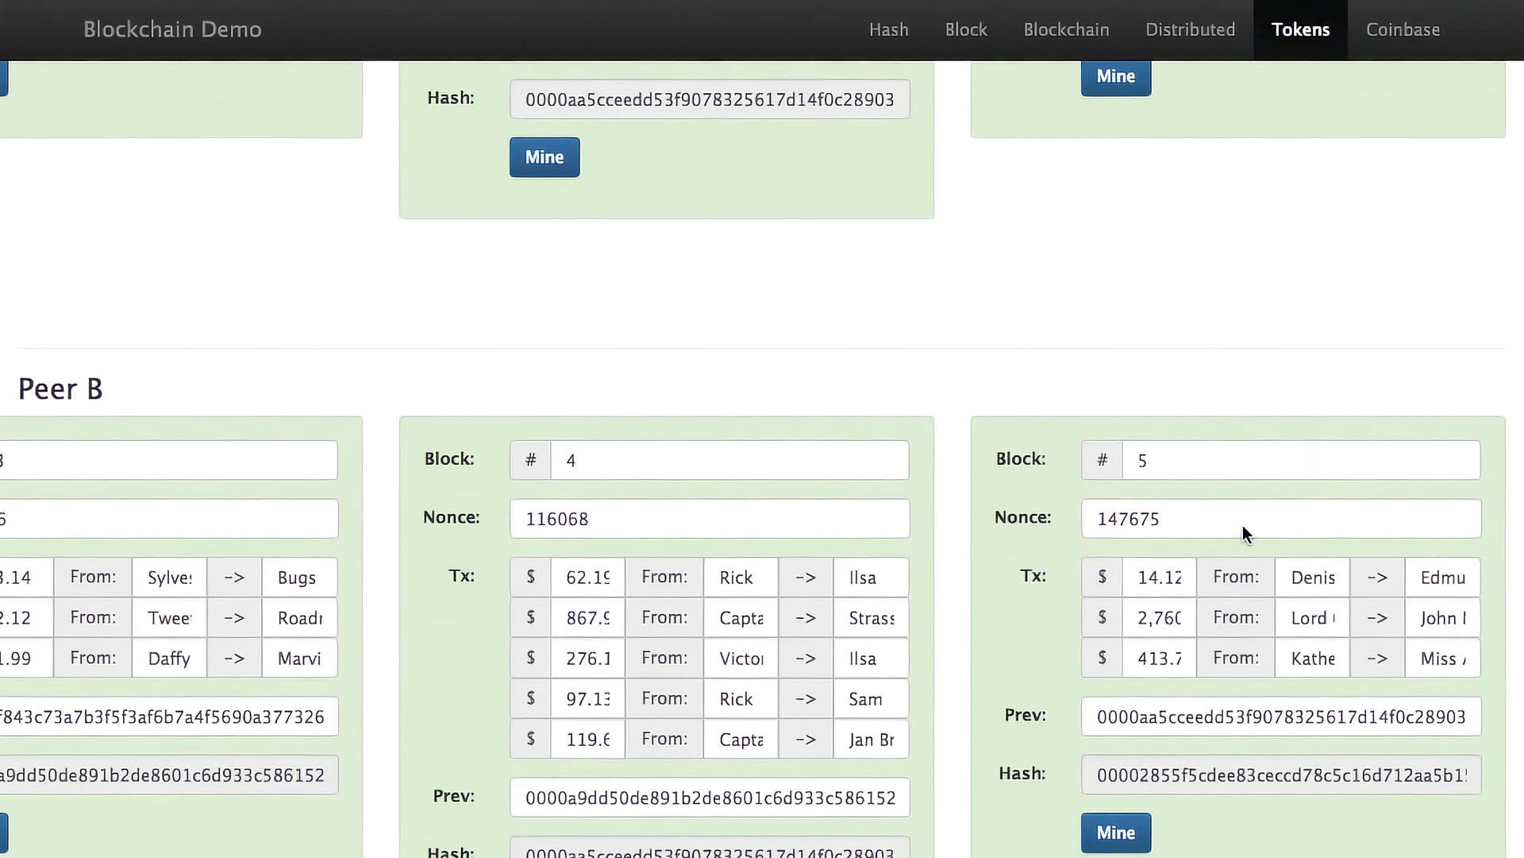
scroll(1242, 526, "down", 10)
scroll(1242, 525, "right", 7)
scroll(1242, 526, "right", 5)
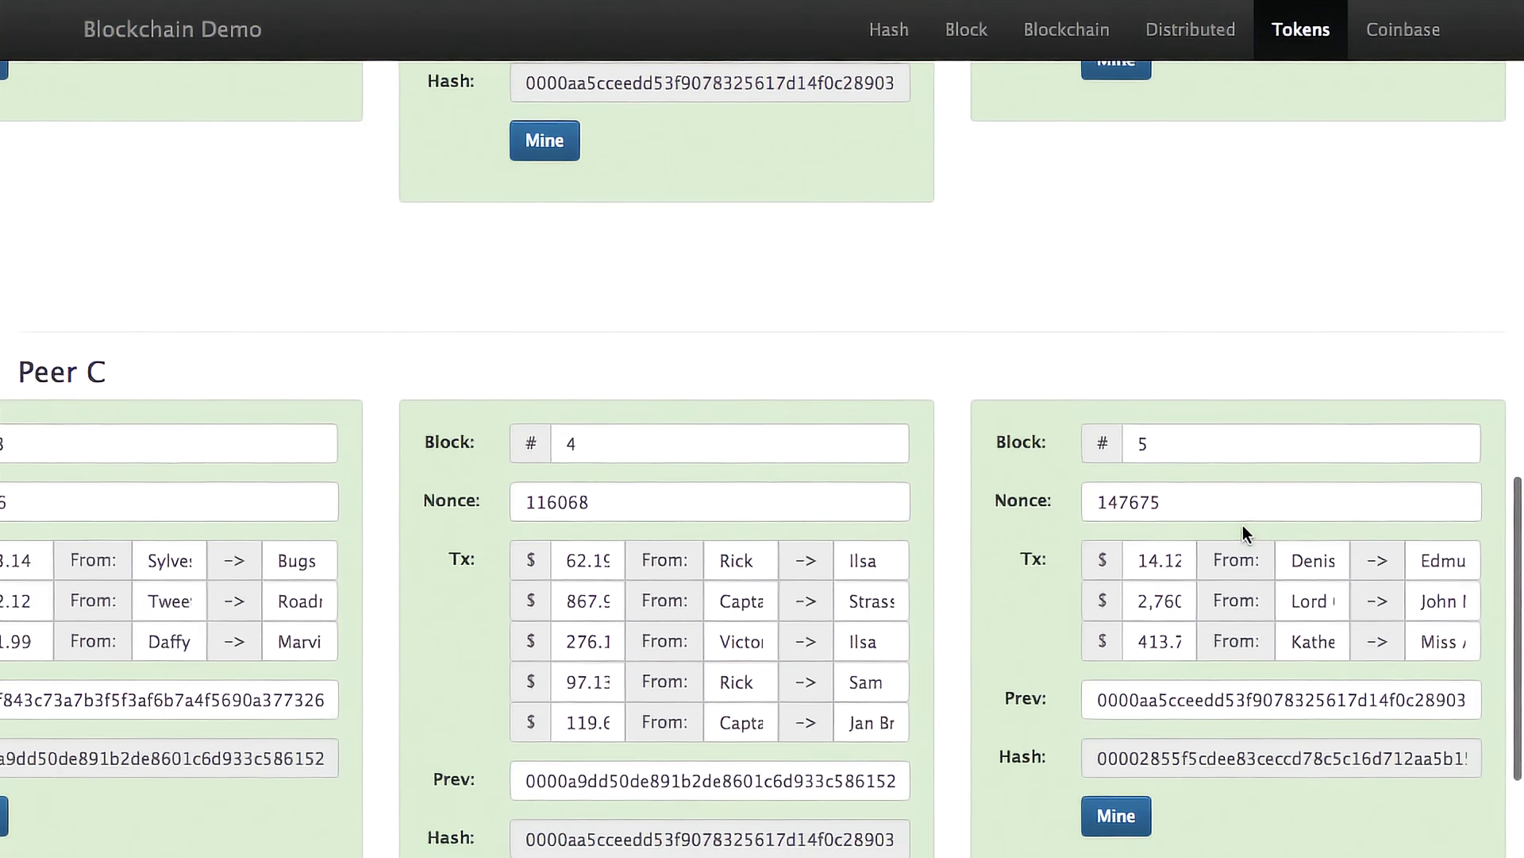
Step: Set the fourth transaction amount in Peer A's block 4 to 7.13 and compare the chain with Peer B's
scroll(1241, 526, "up", 20)
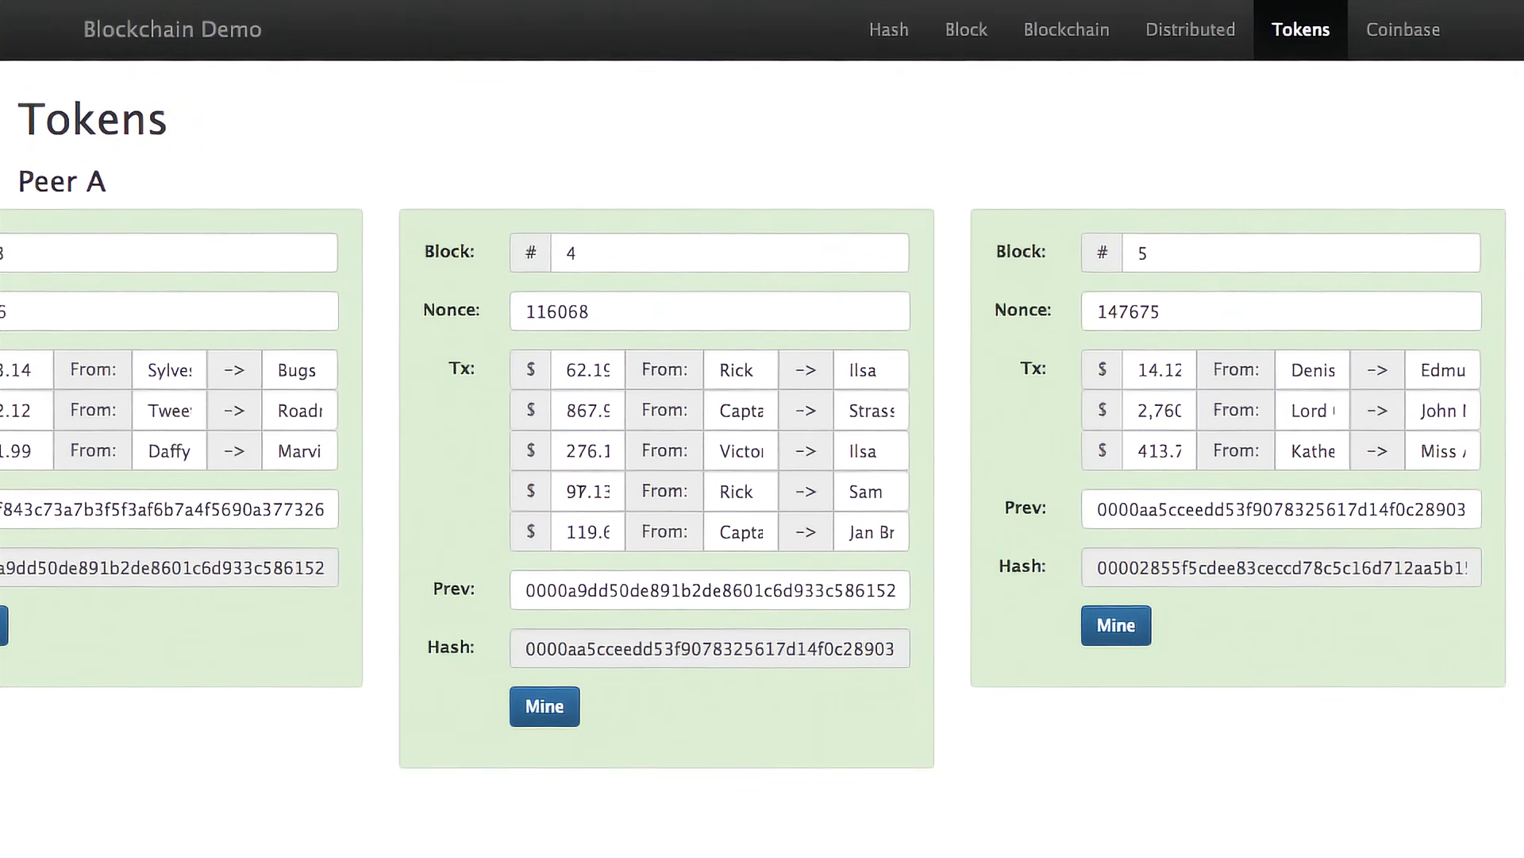
left_click(582, 491)
key("BackSpace")
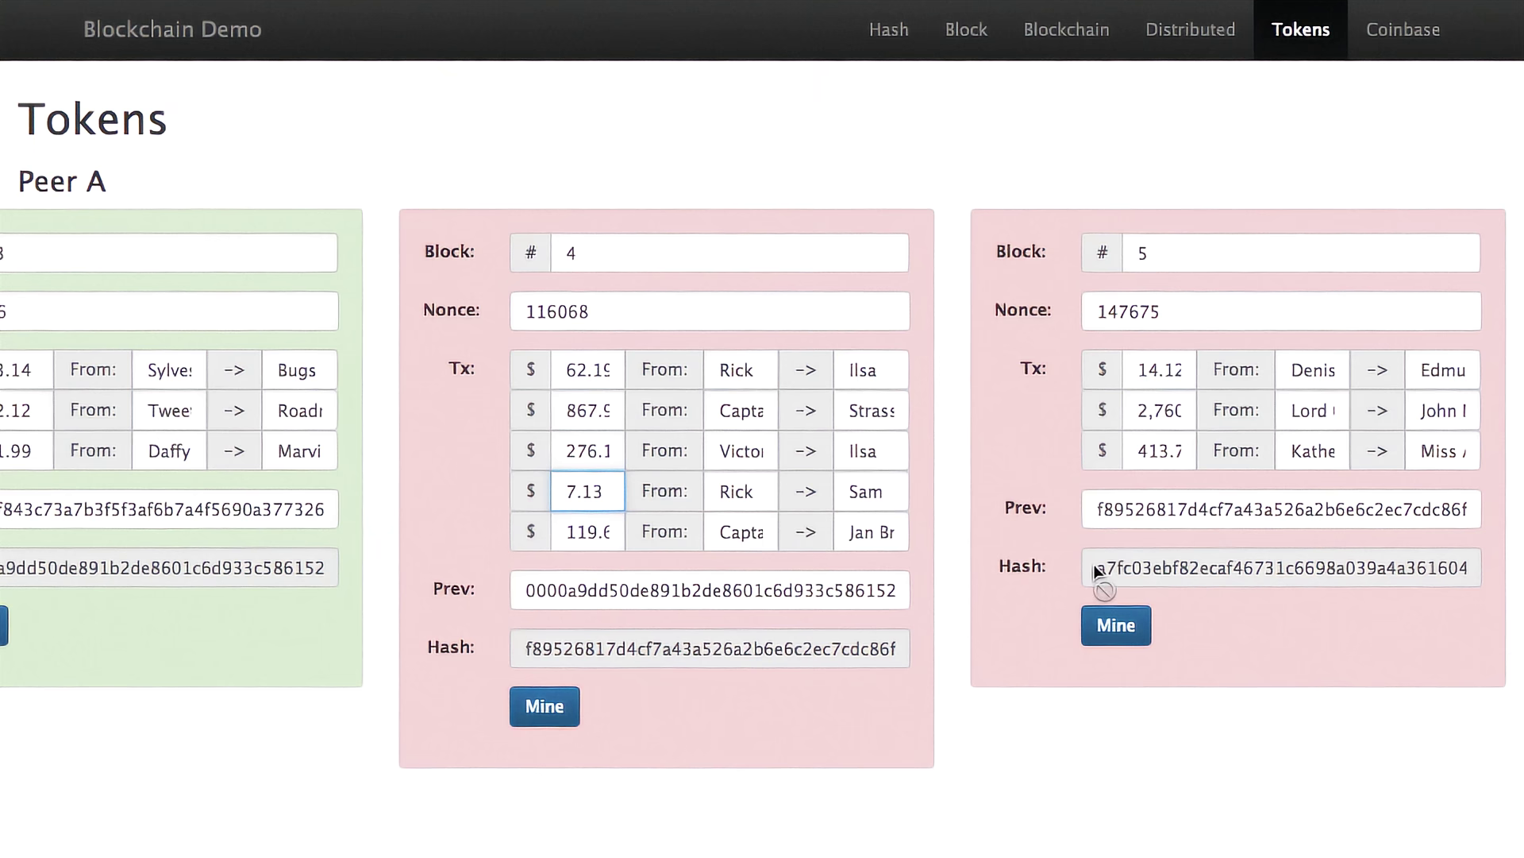
right_click(1192, 664)
left_click(1075, 673)
scroll(1075, 677, "down", 10)
scroll(1075, 677, "up", 4)
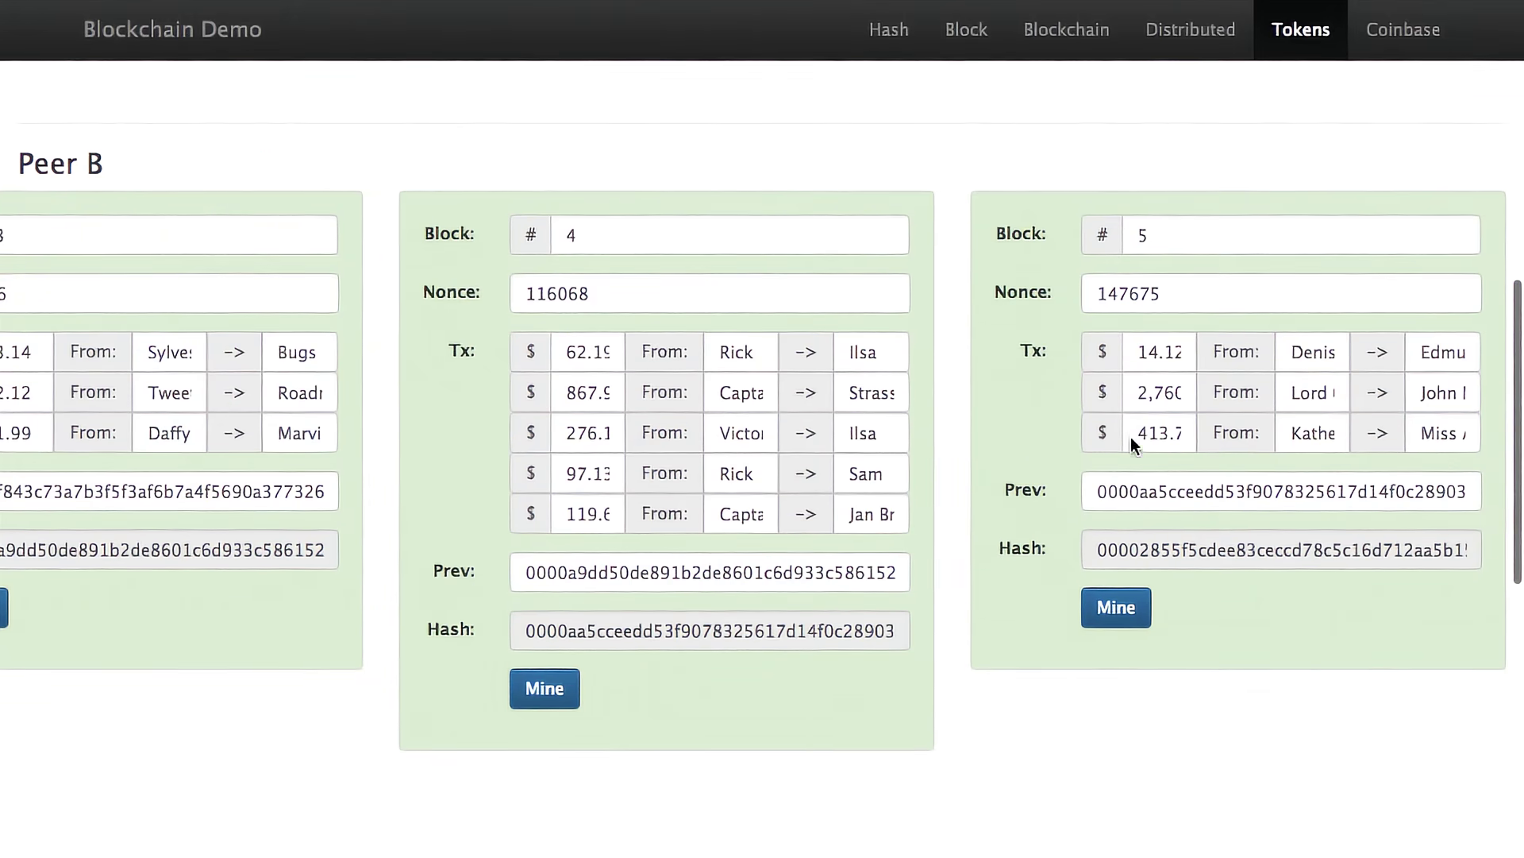
Step: Set the fourth transaction amount in Peer A's block 4 to 97.13
scroll(1136, 433, "up", 5)
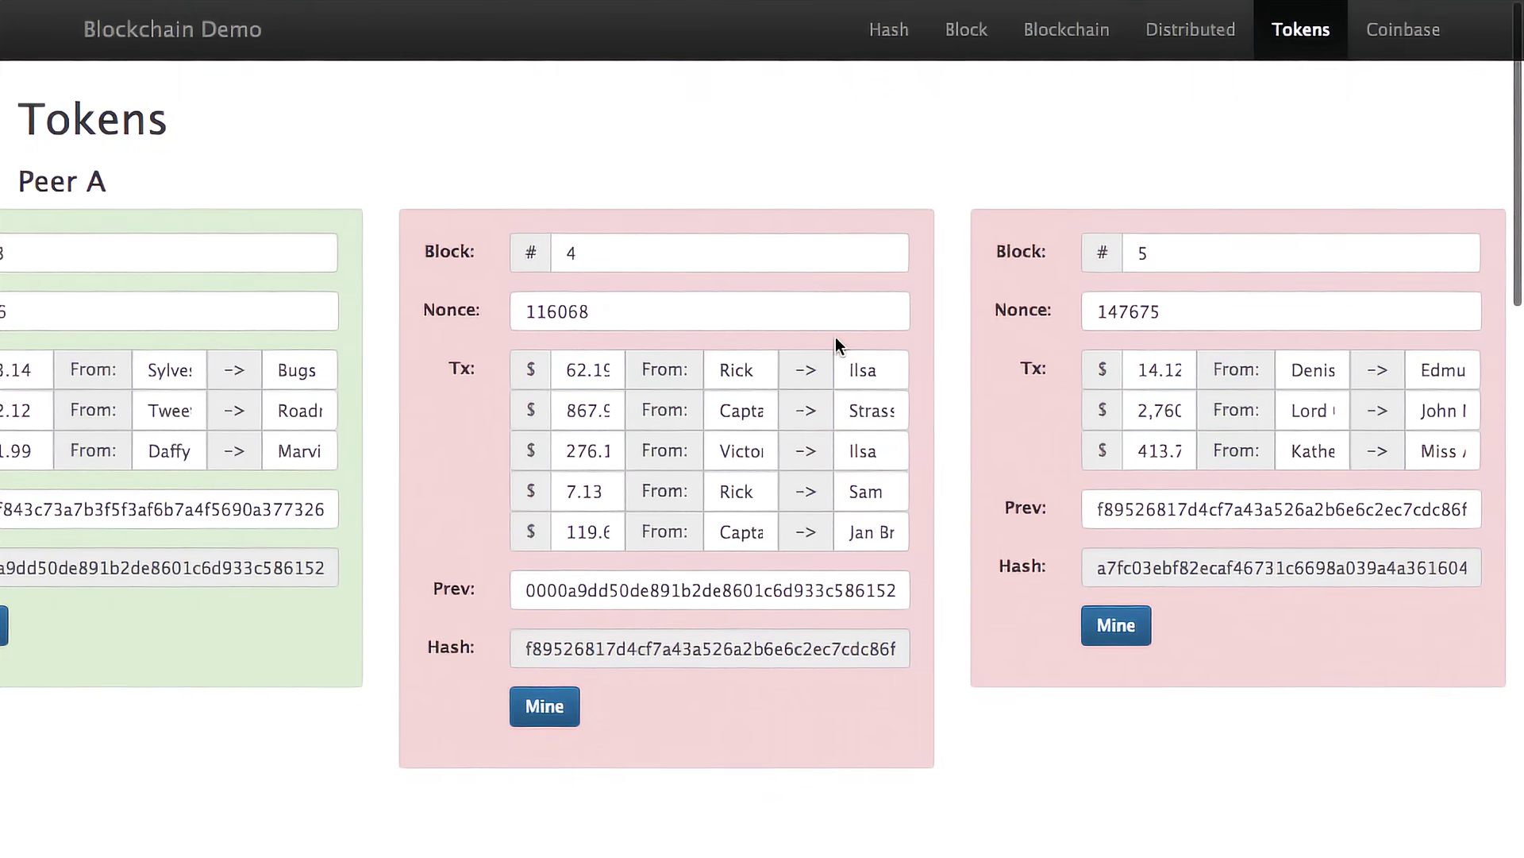
left_click(571, 489)
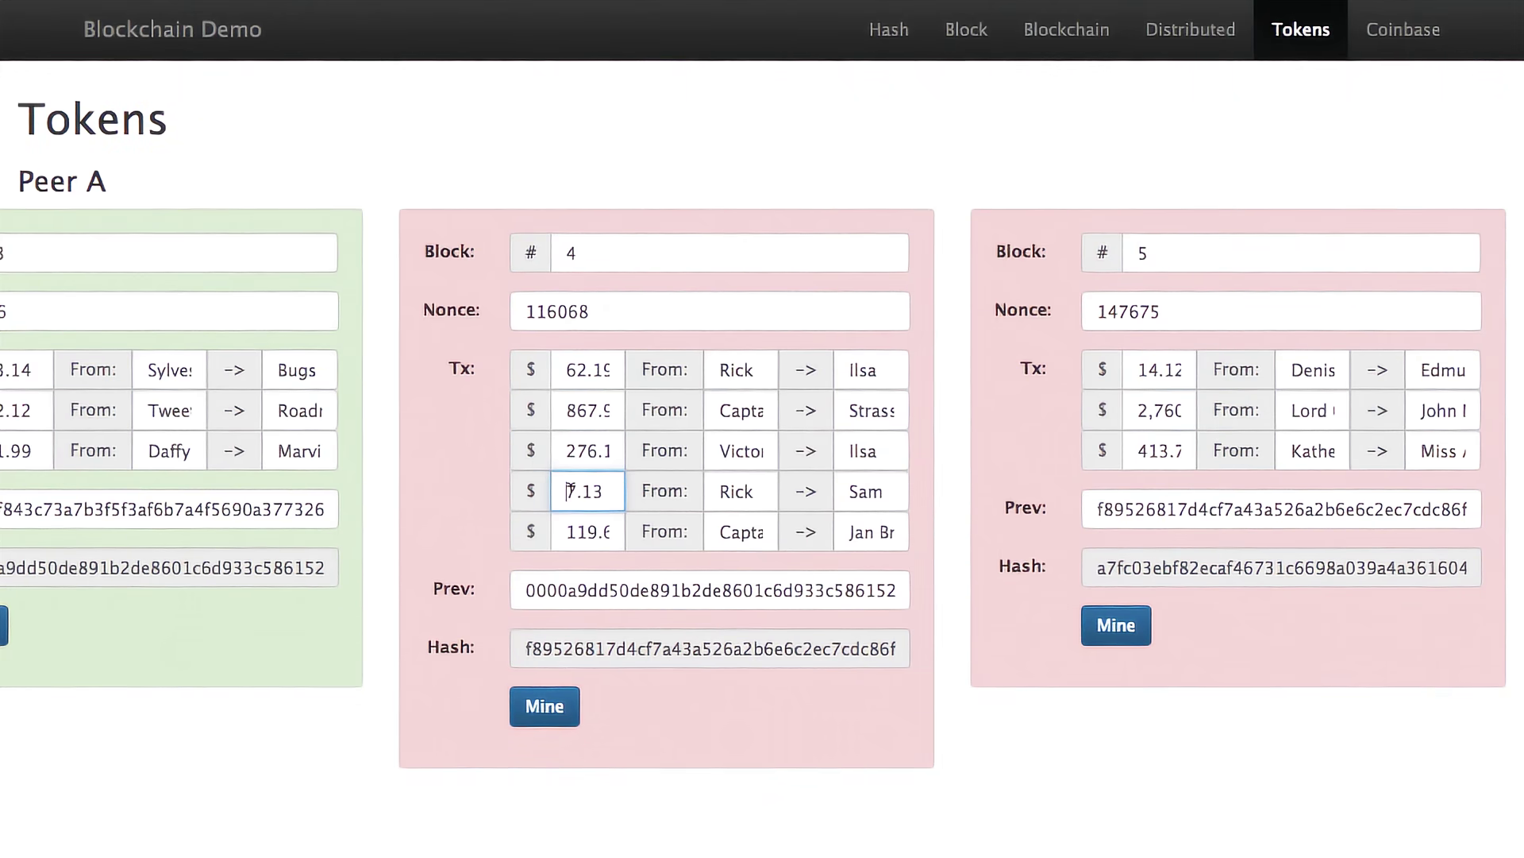
type("9")
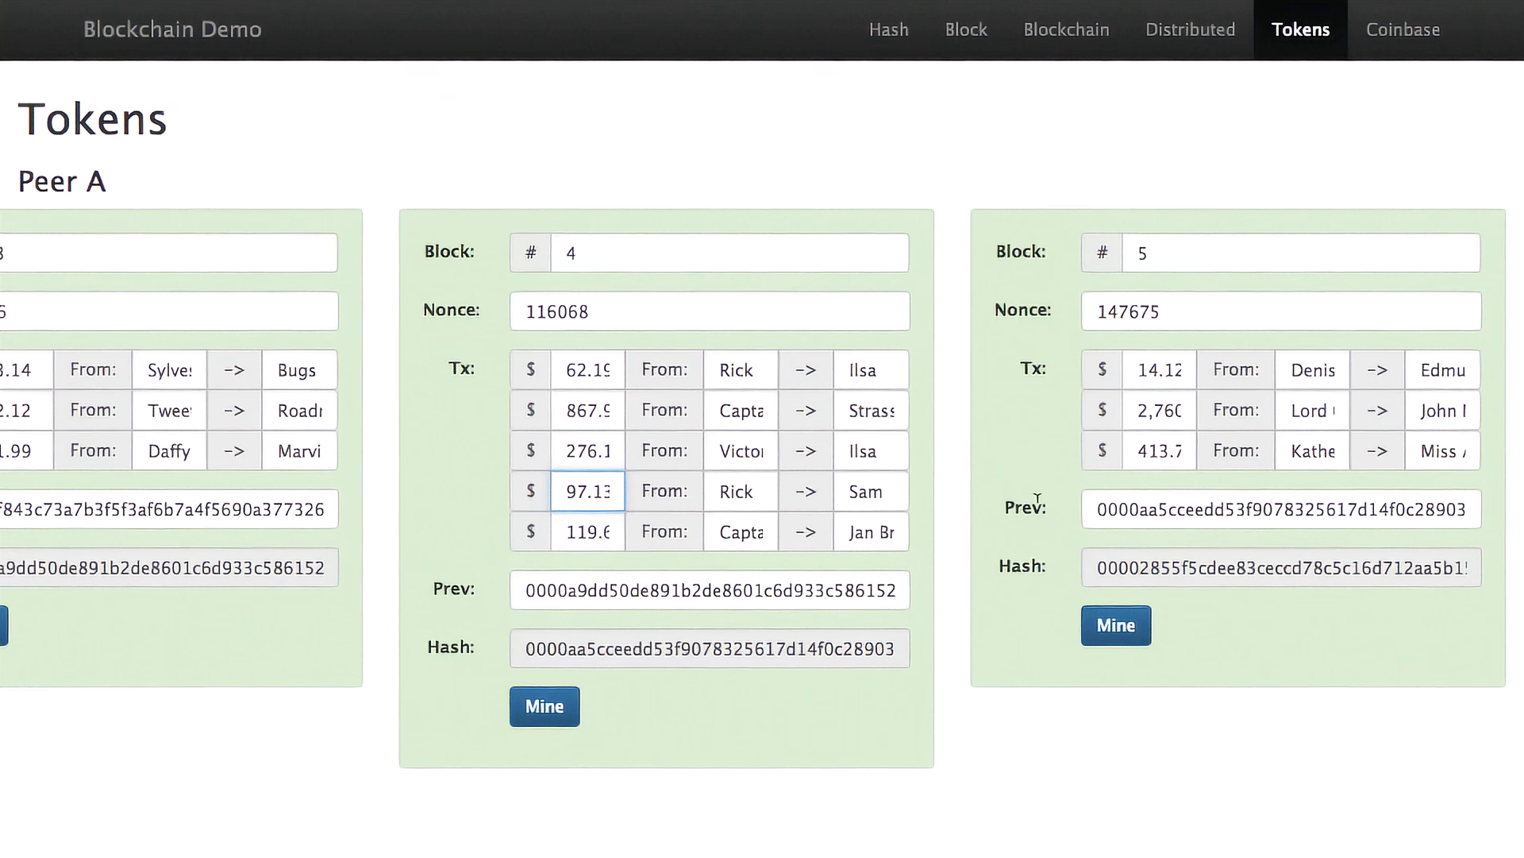
Step: Compare blocks 4 and 5 of Peer A with the same blocks on Peer B
scroll(961, 528, "down", 5)
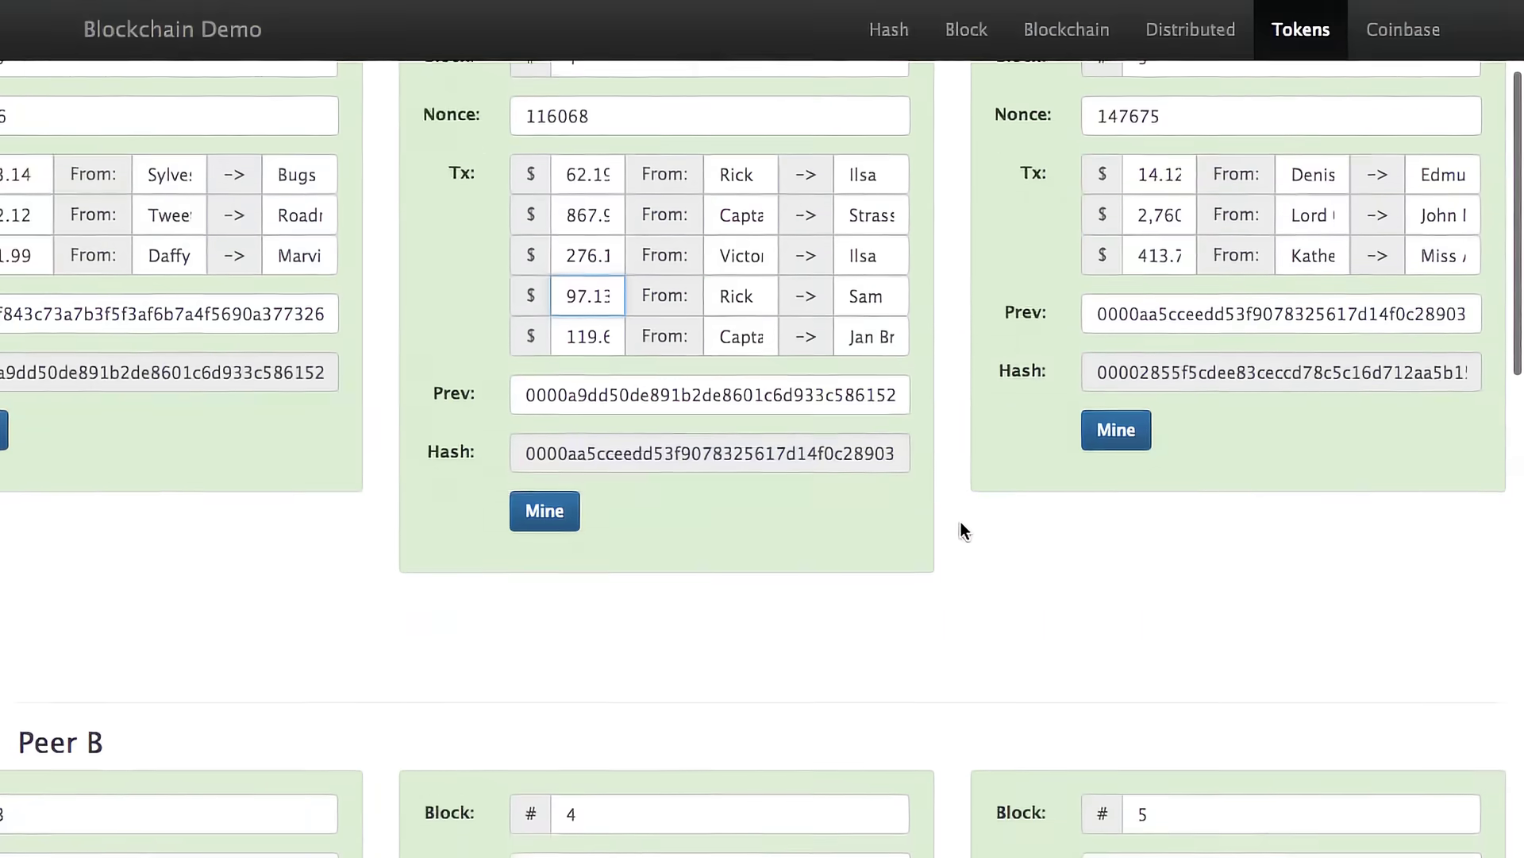
scroll(961, 531, "down", 4)
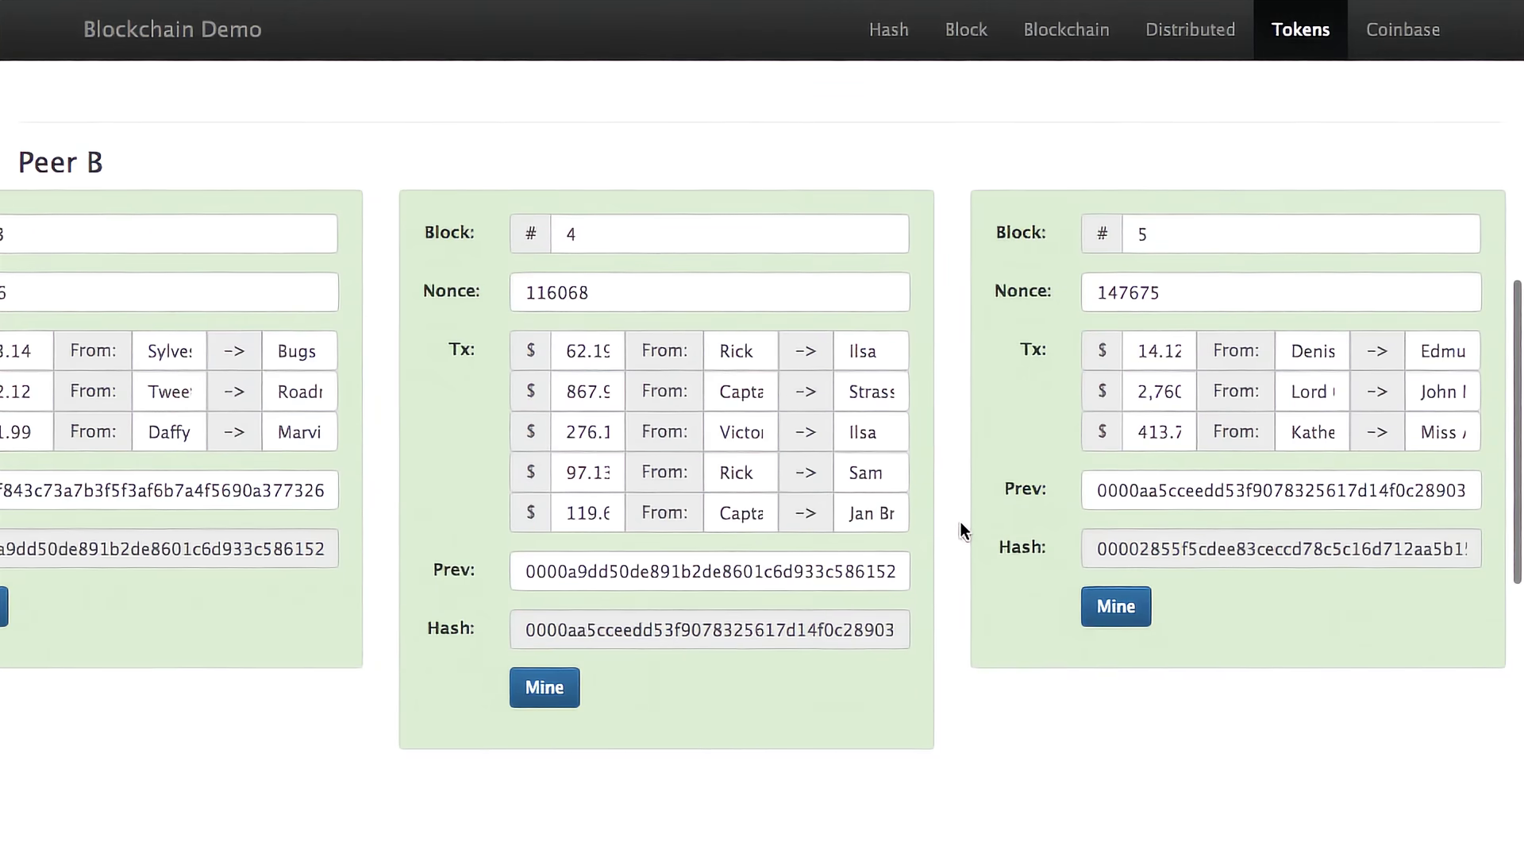
scroll(961, 530, "up", 3)
scroll(960, 528, "up", 6)
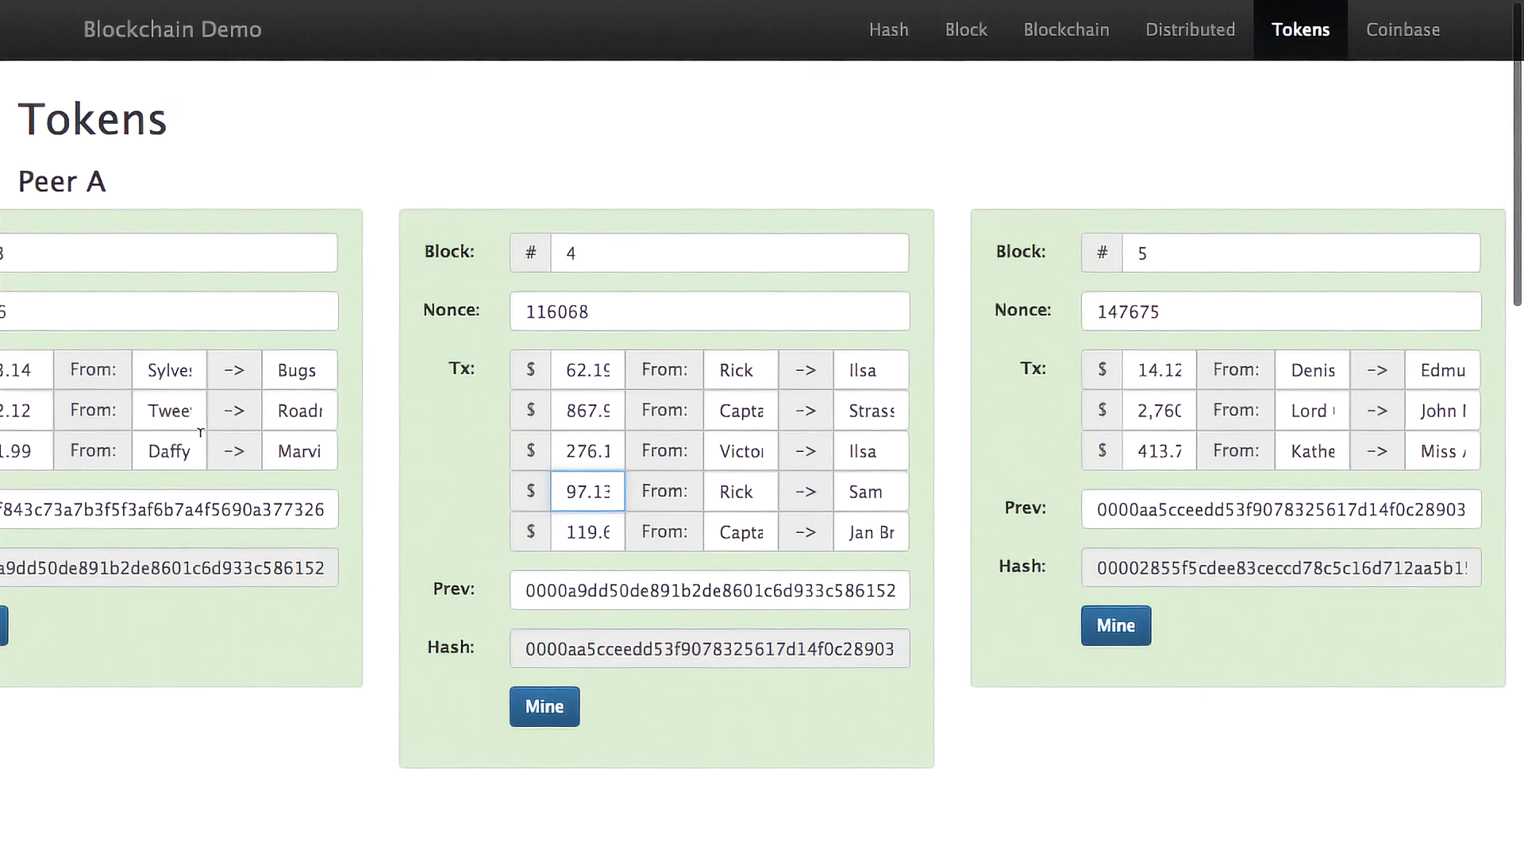
Step: Follow Peer A's token chain back to block 1 and highlight the sender of its first transaction
scroll(245, 503, "left", 4)
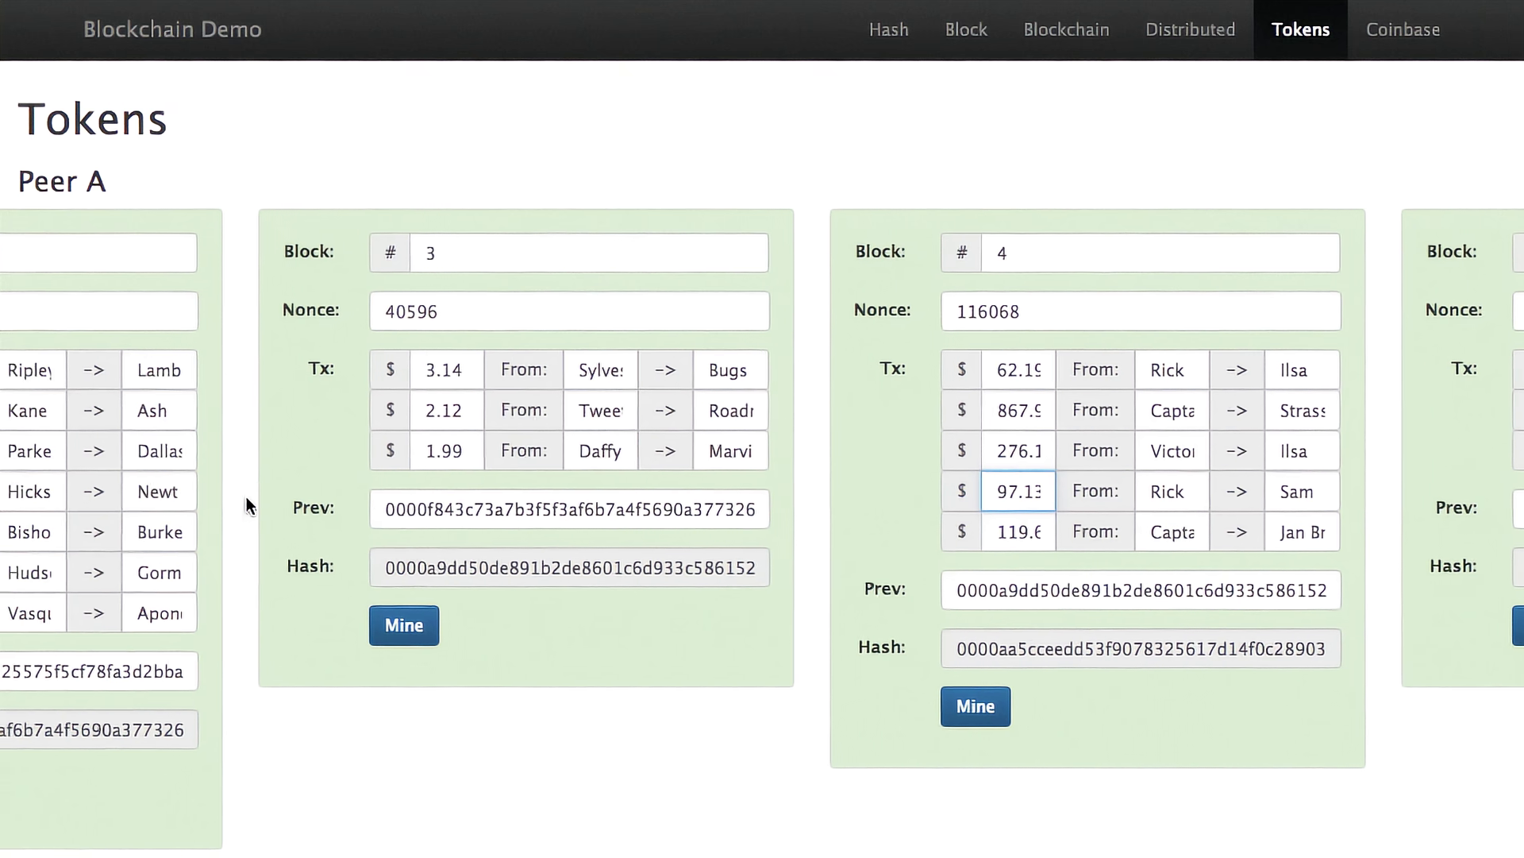
scroll(246, 504, "right", 2)
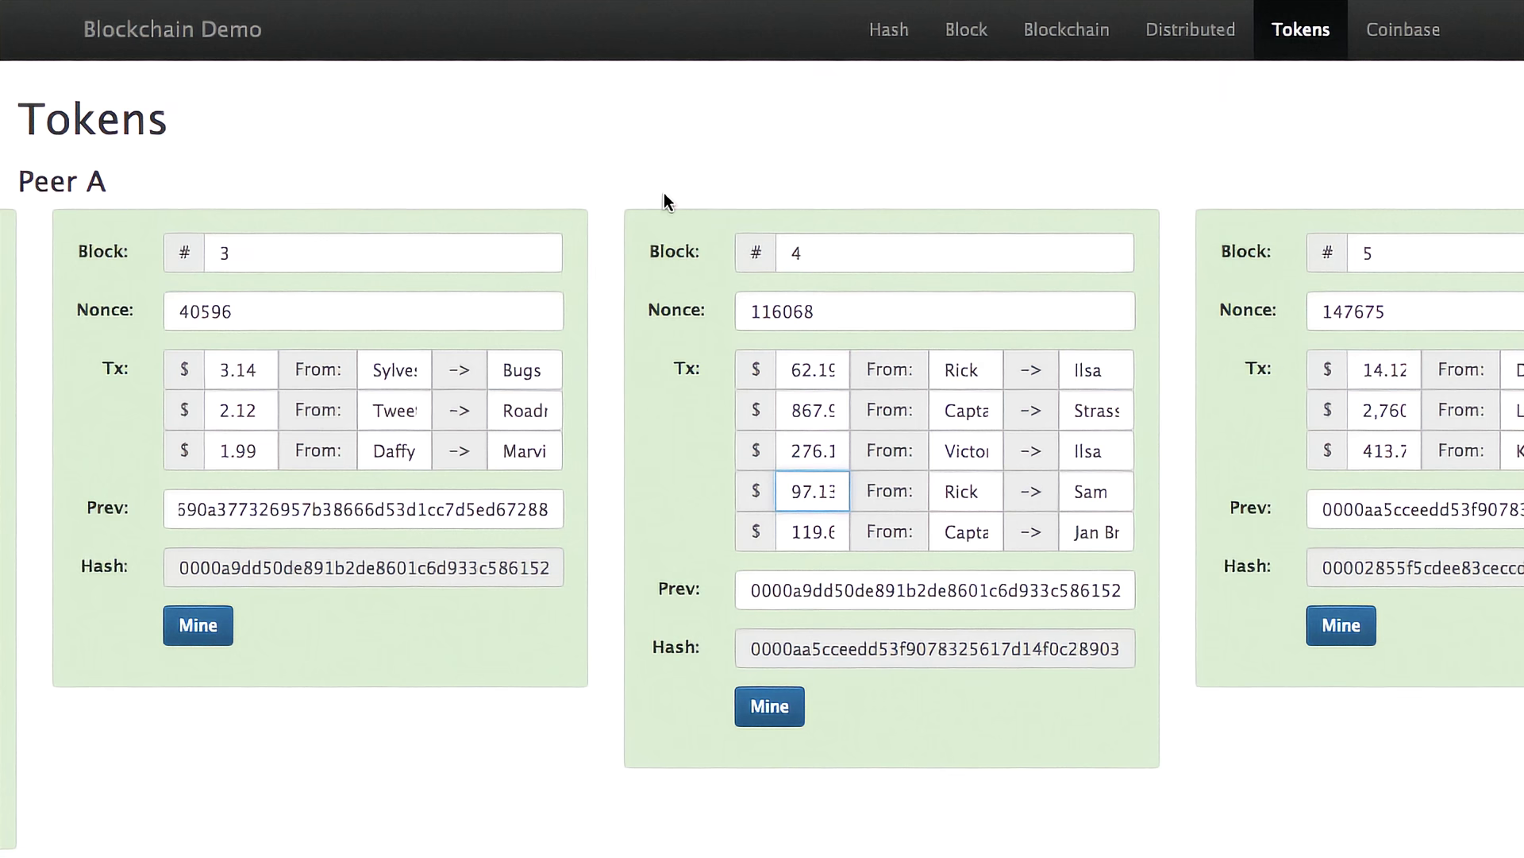
scroll(338, 334, "left", 15)
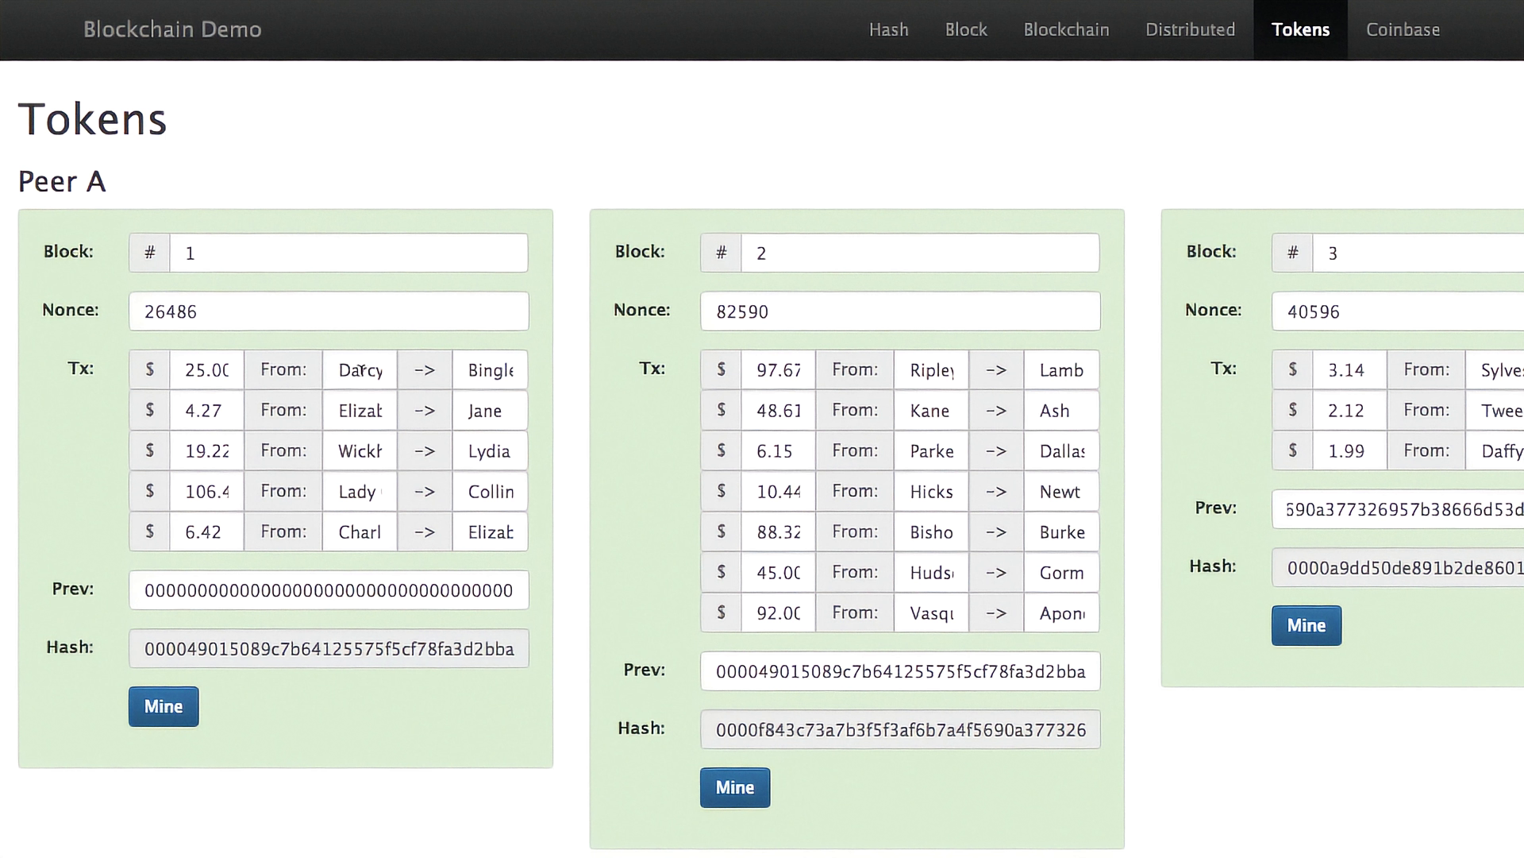
double_click(361, 370)
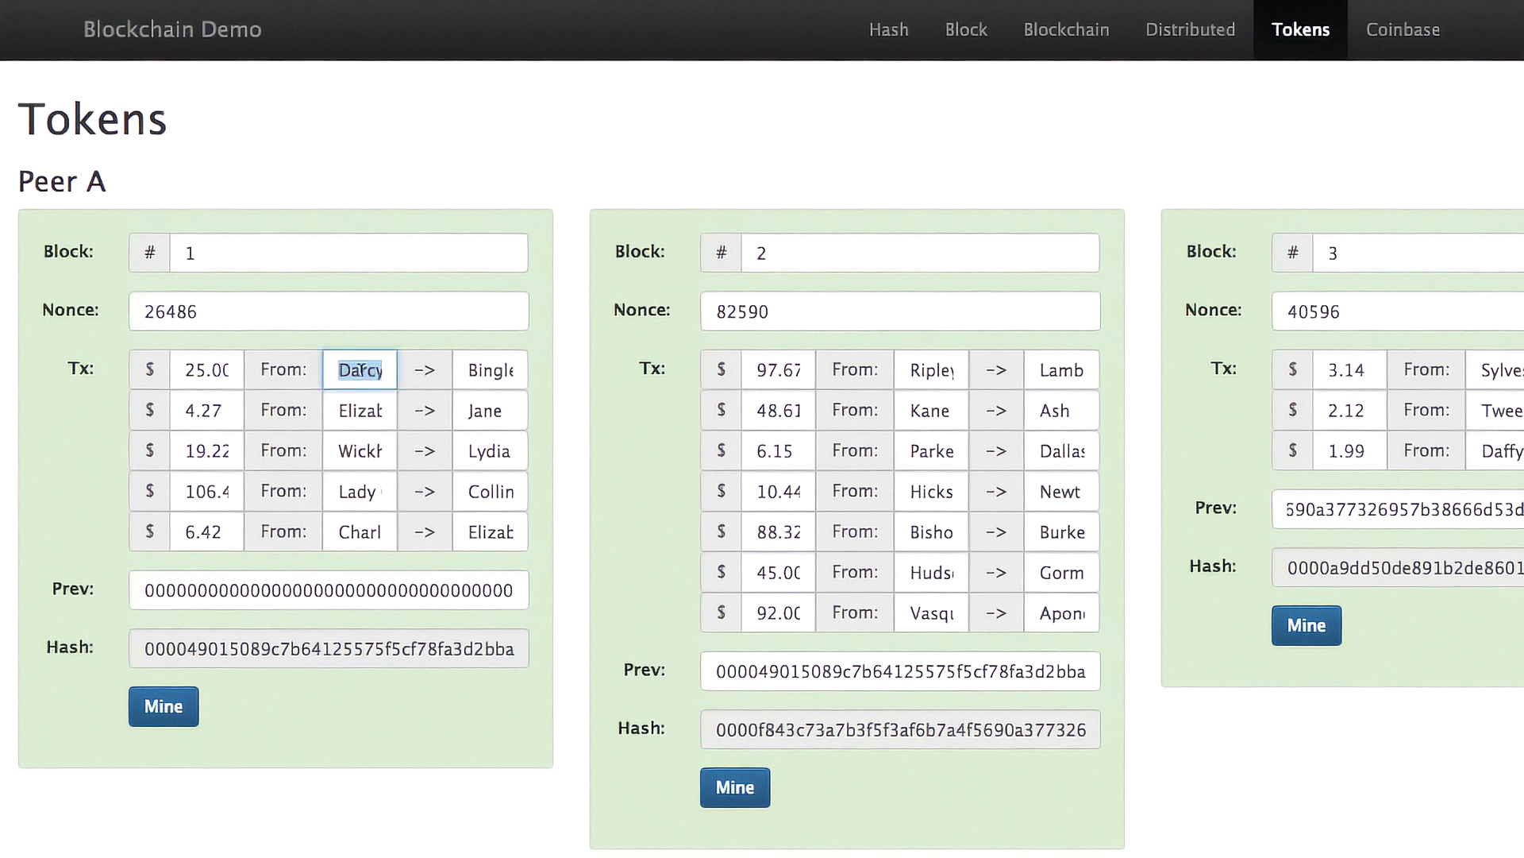
Step: Examine the amount, sender and recipient of the first transaction in block 1 of Peer A's token chain
left_click(206, 369)
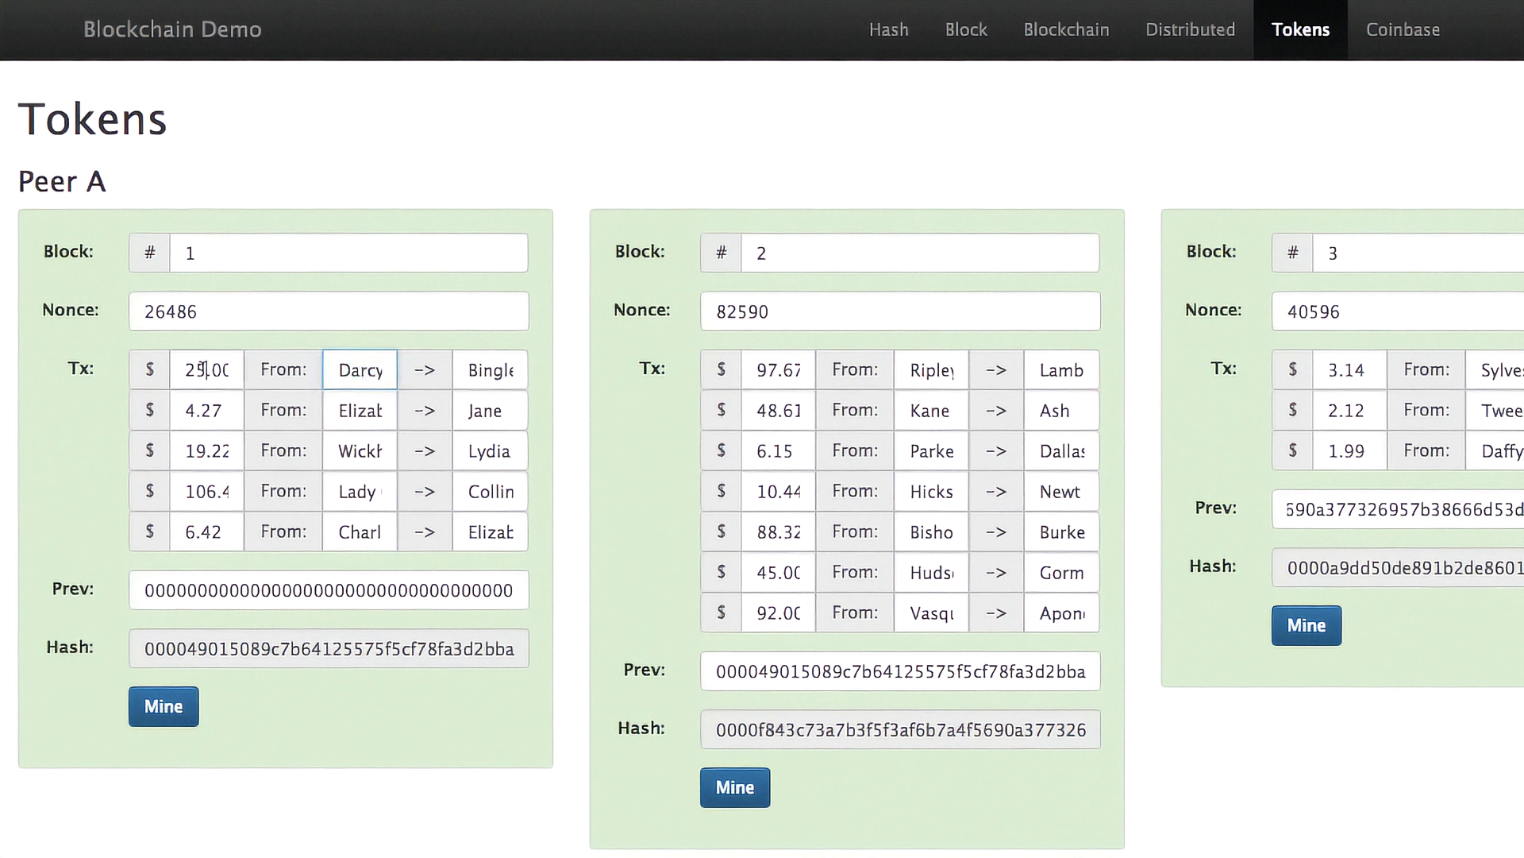
double_click(499, 370)
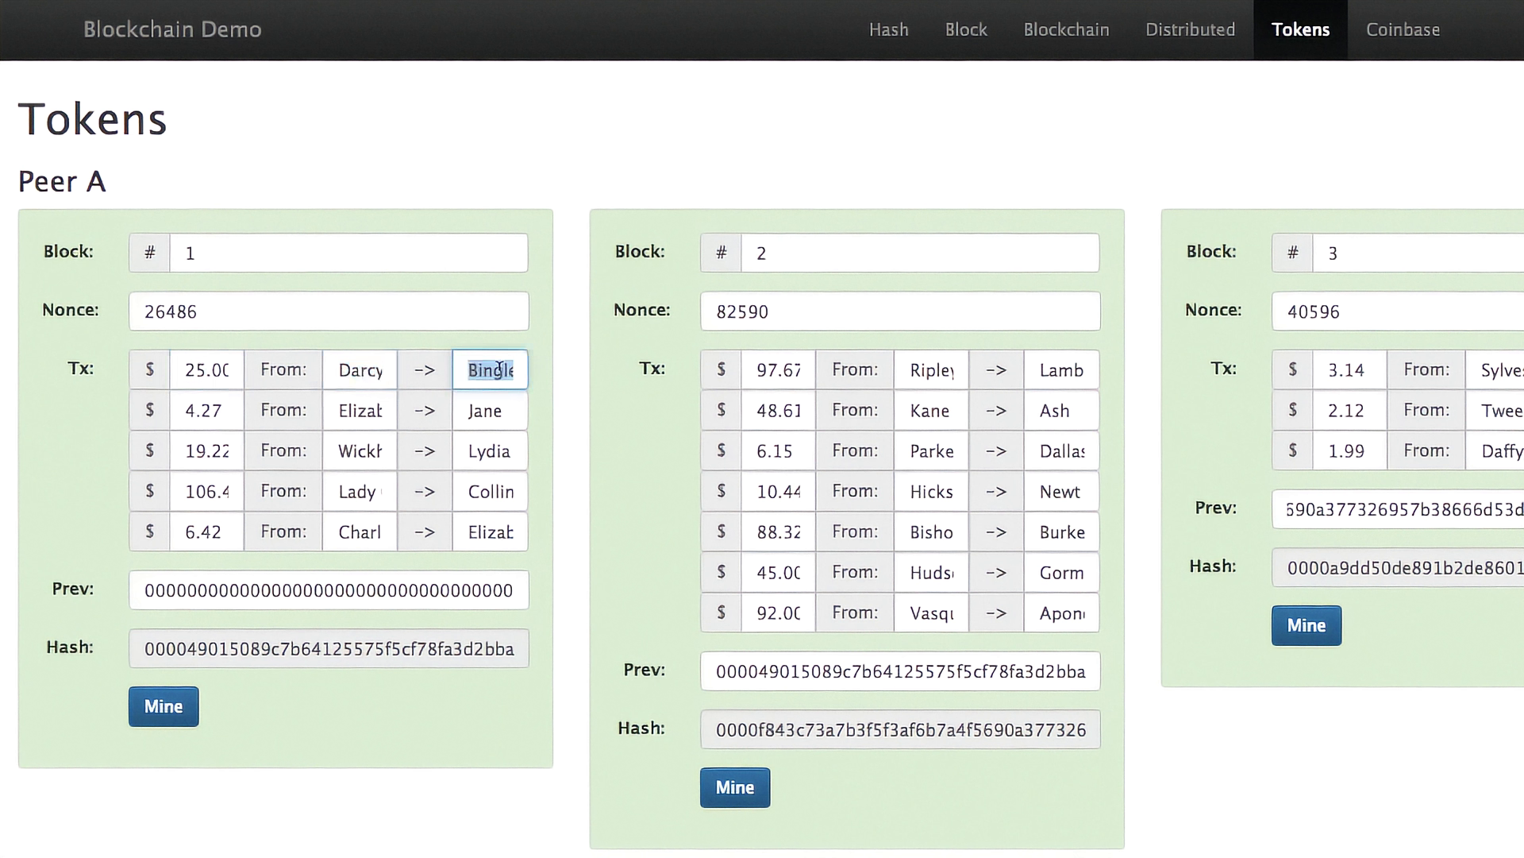
double_click(361, 368)
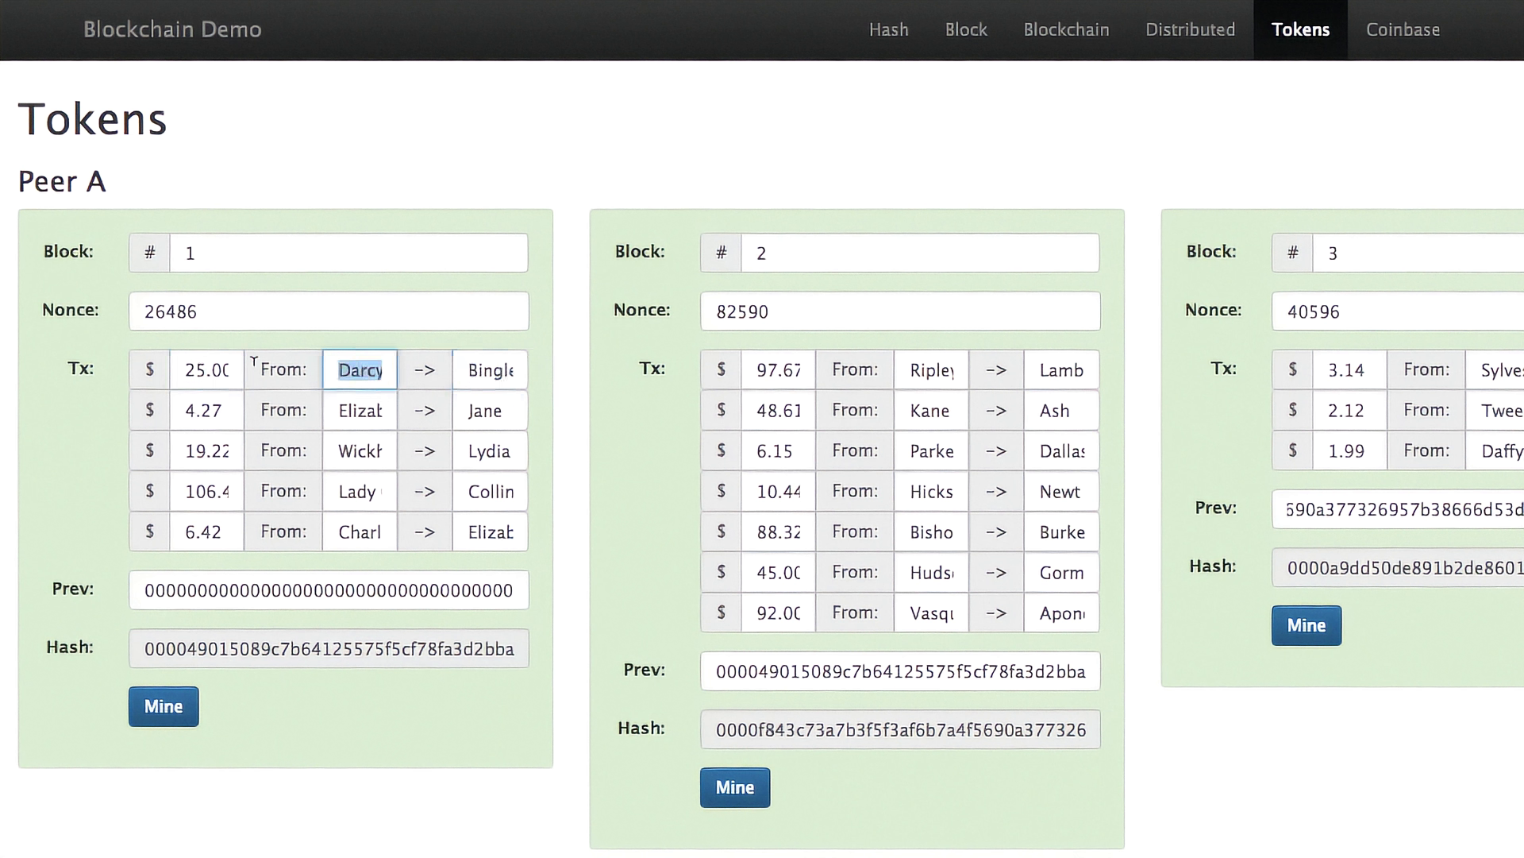
double_click(490, 369)
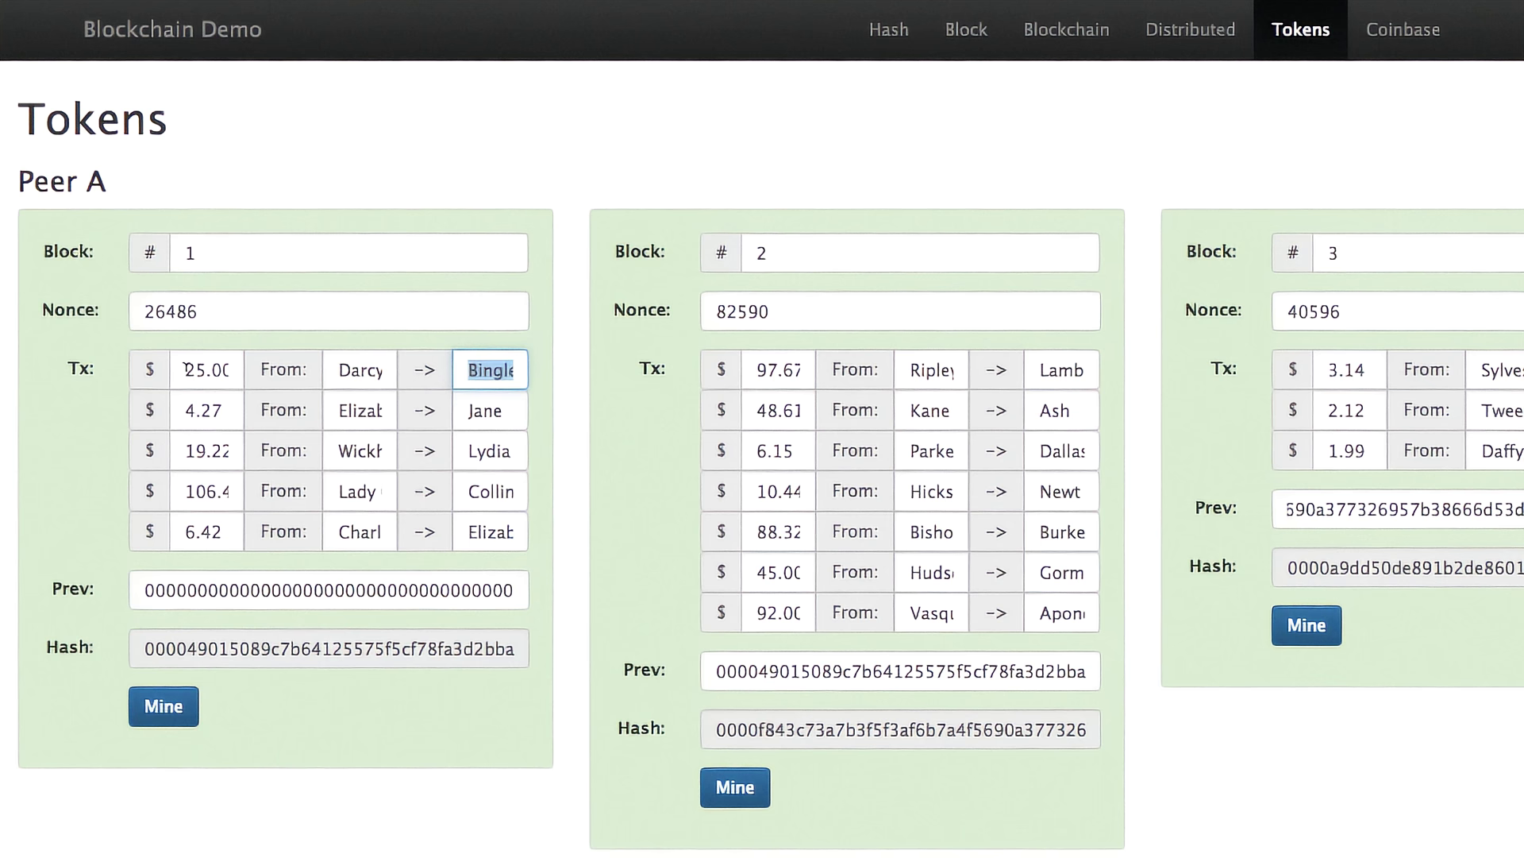
double_click(189, 369)
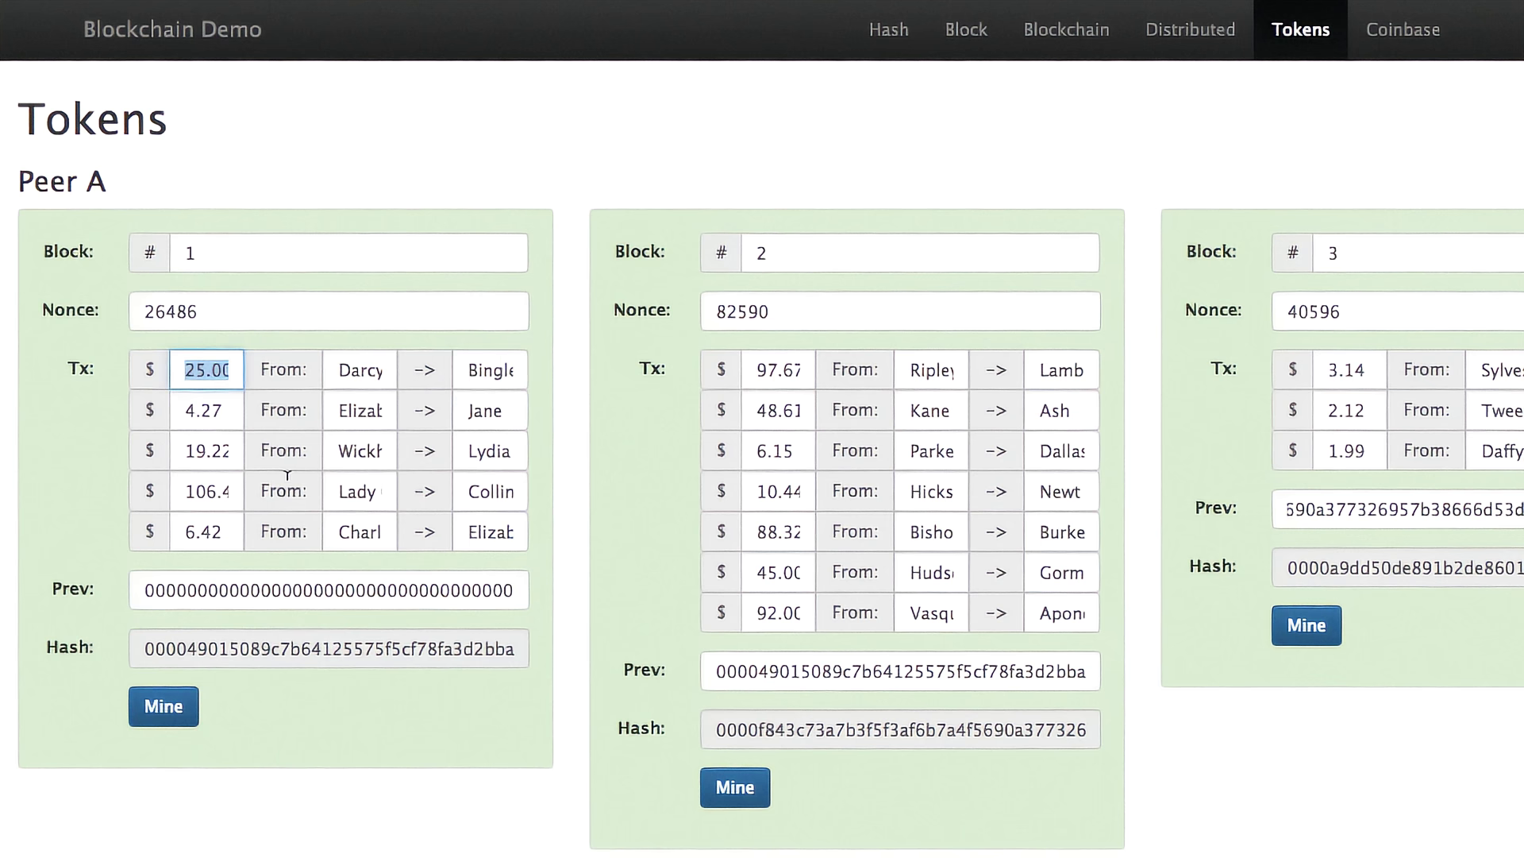
scroll(208, 372, "down", 2)
scroll(214, 370, "up", 2)
Step: Open the Coinbase Transactions page and highlight the coinbase amount and its recipient in Peer A's block 1
left_click(1418, 37)
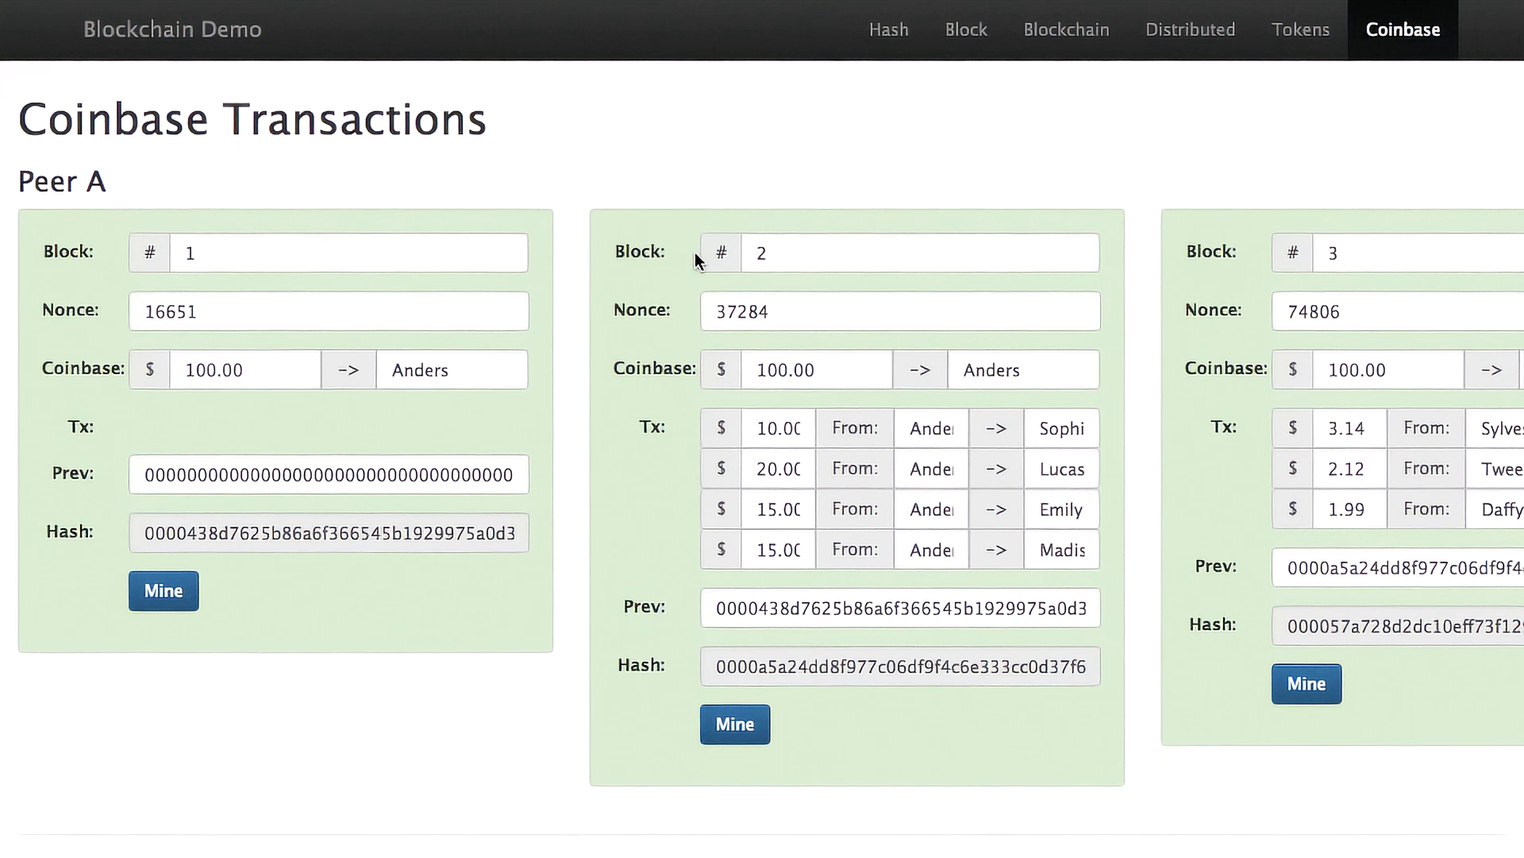
scroll(694, 251, "right", 3)
scroll(694, 251, "left", 3)
double_click(202, 370)
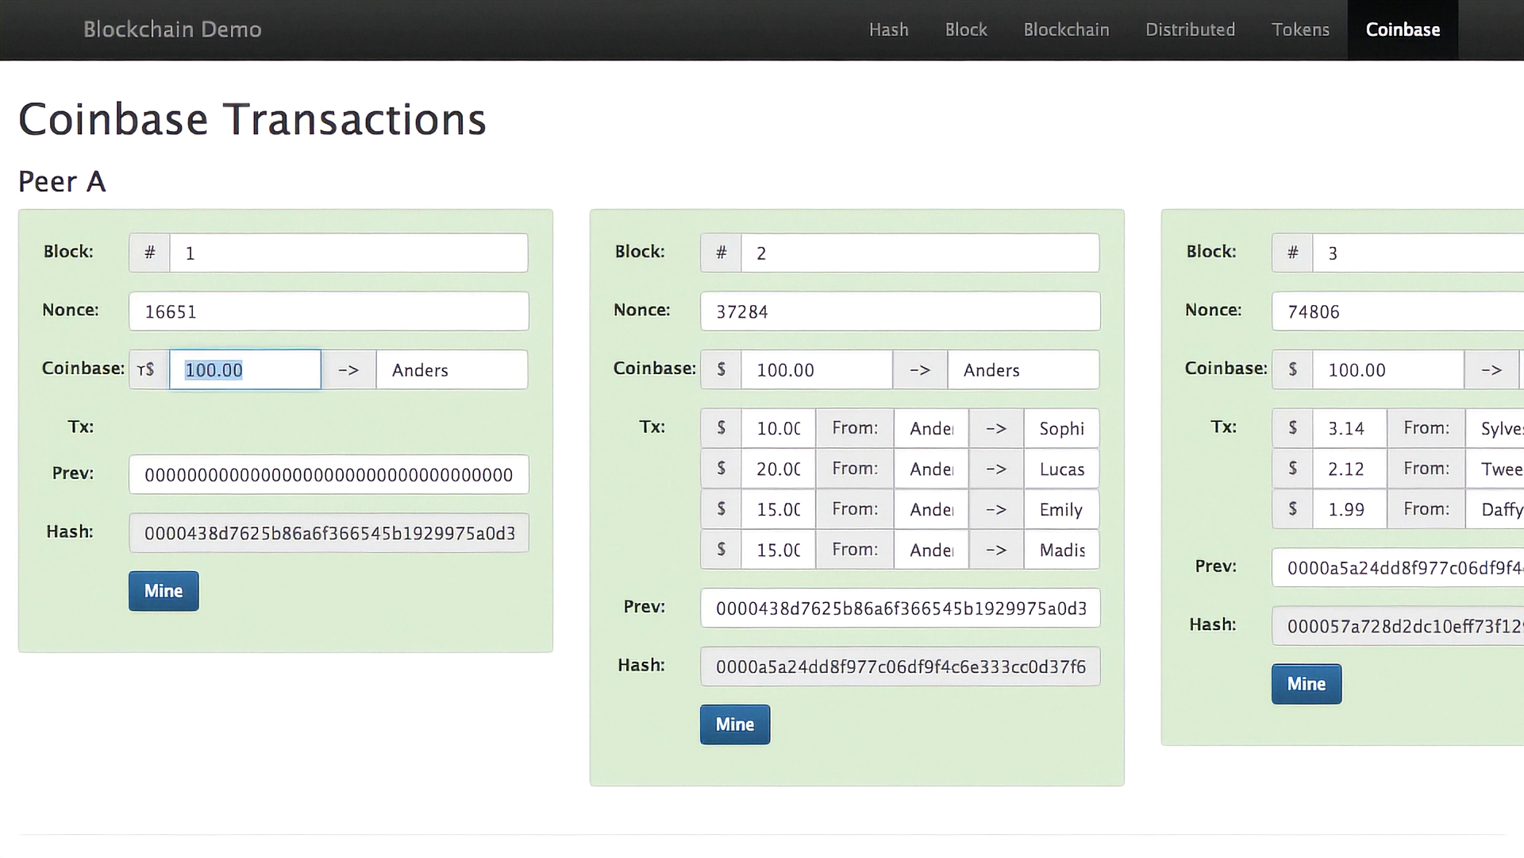
double_click(436, 371)
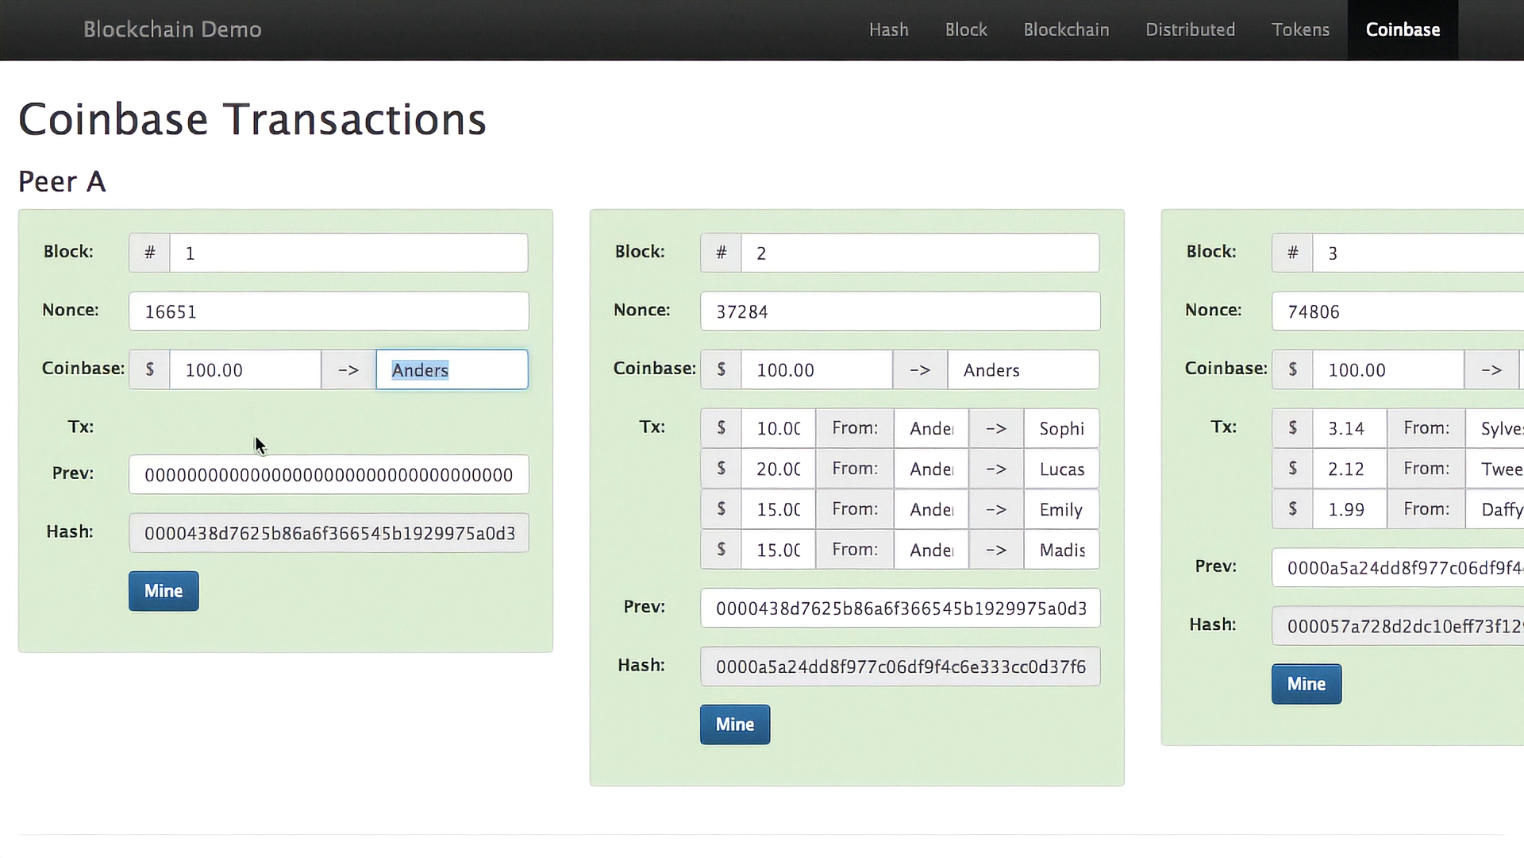
left_click(227, 415)
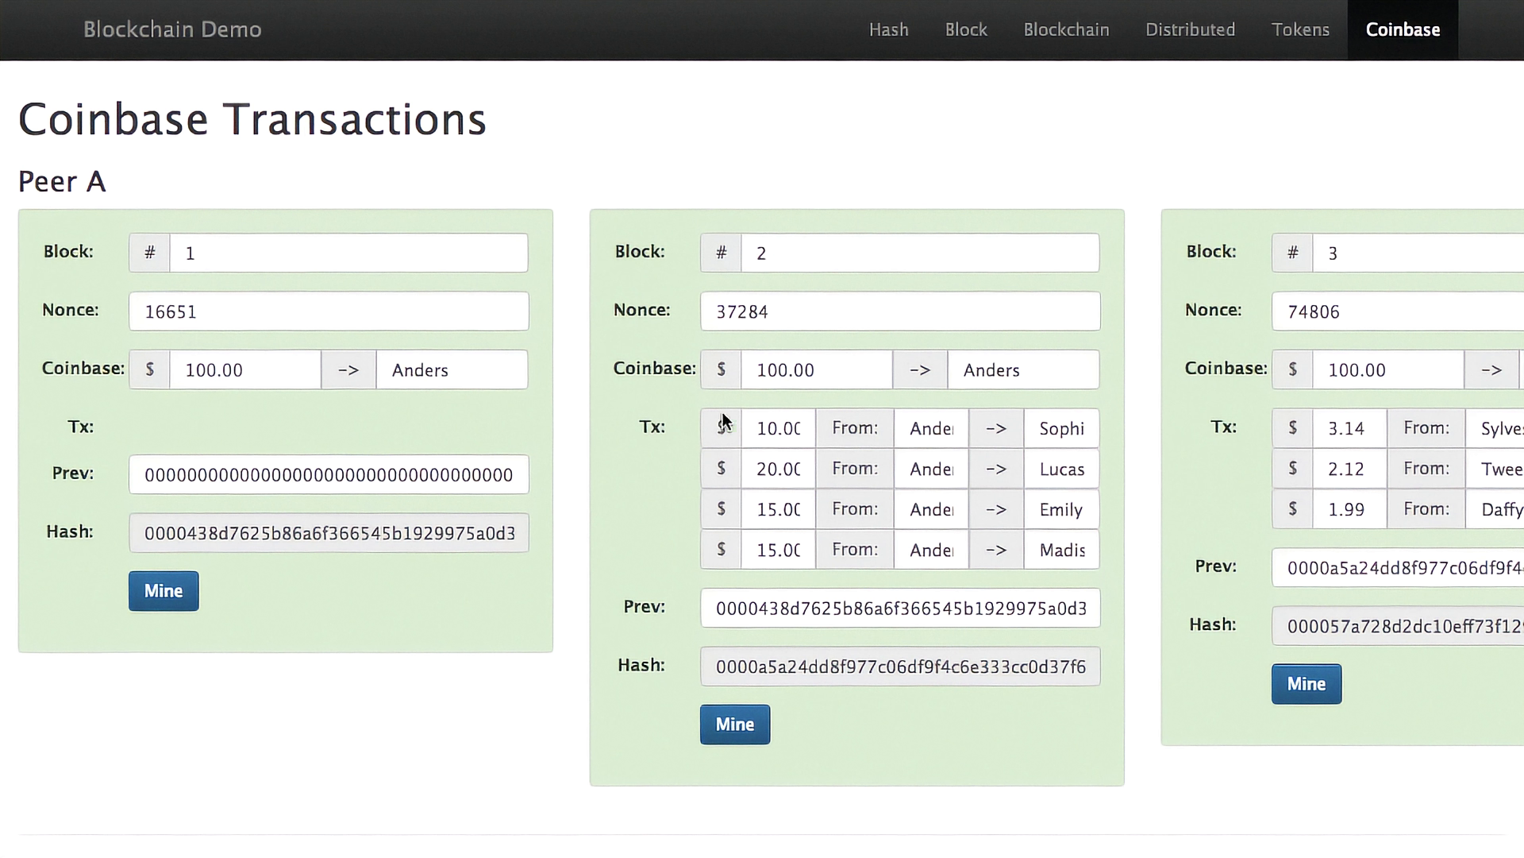
Step: Examine the coinbase amount in Peer A's block 2 and the senders and amounts of its transactions
double_click(773, 370)
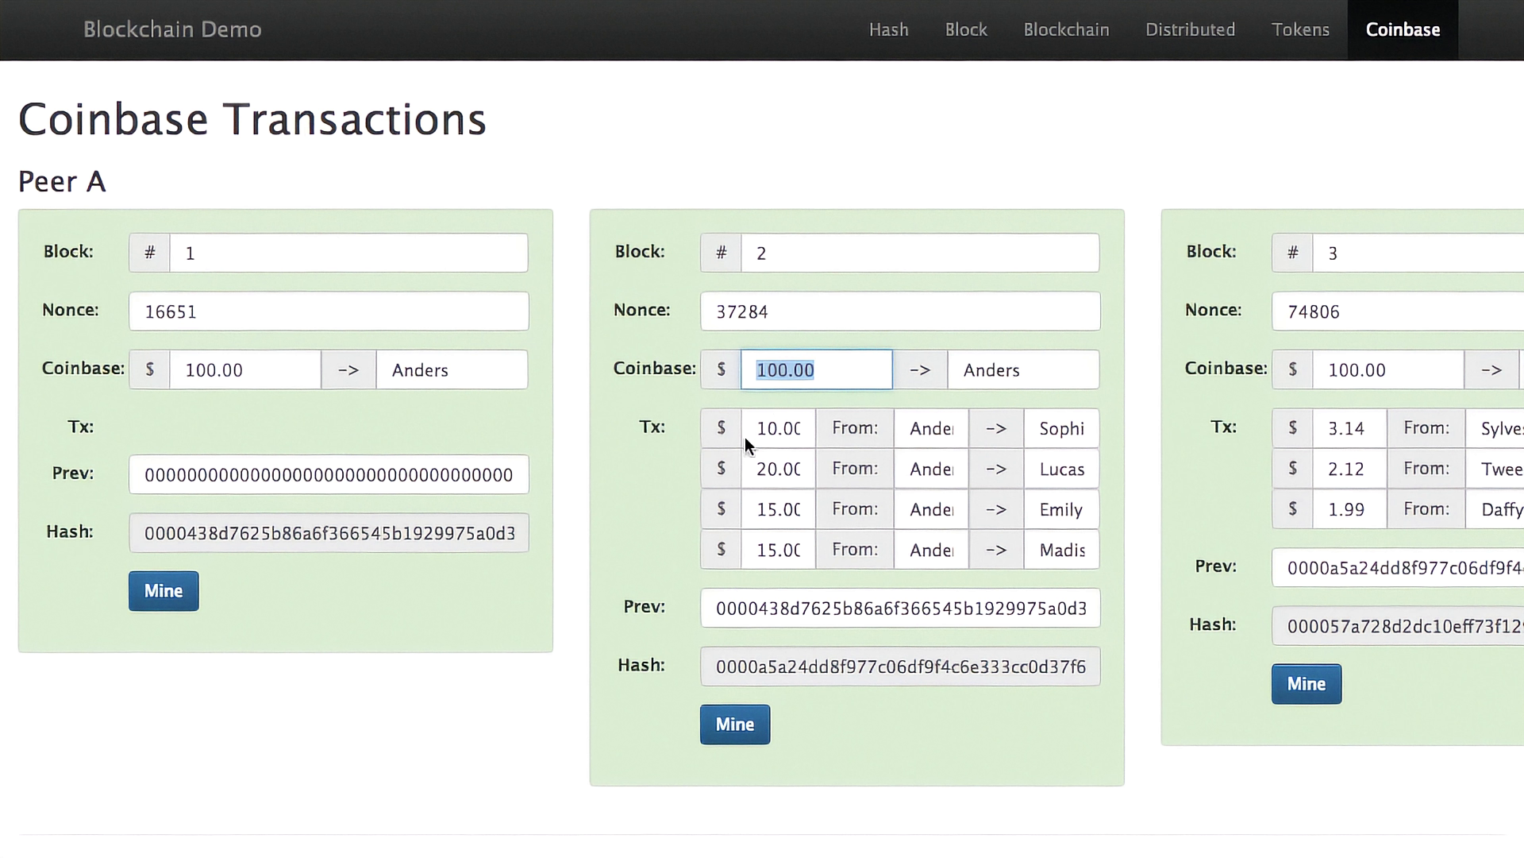
left_click(921, 427)
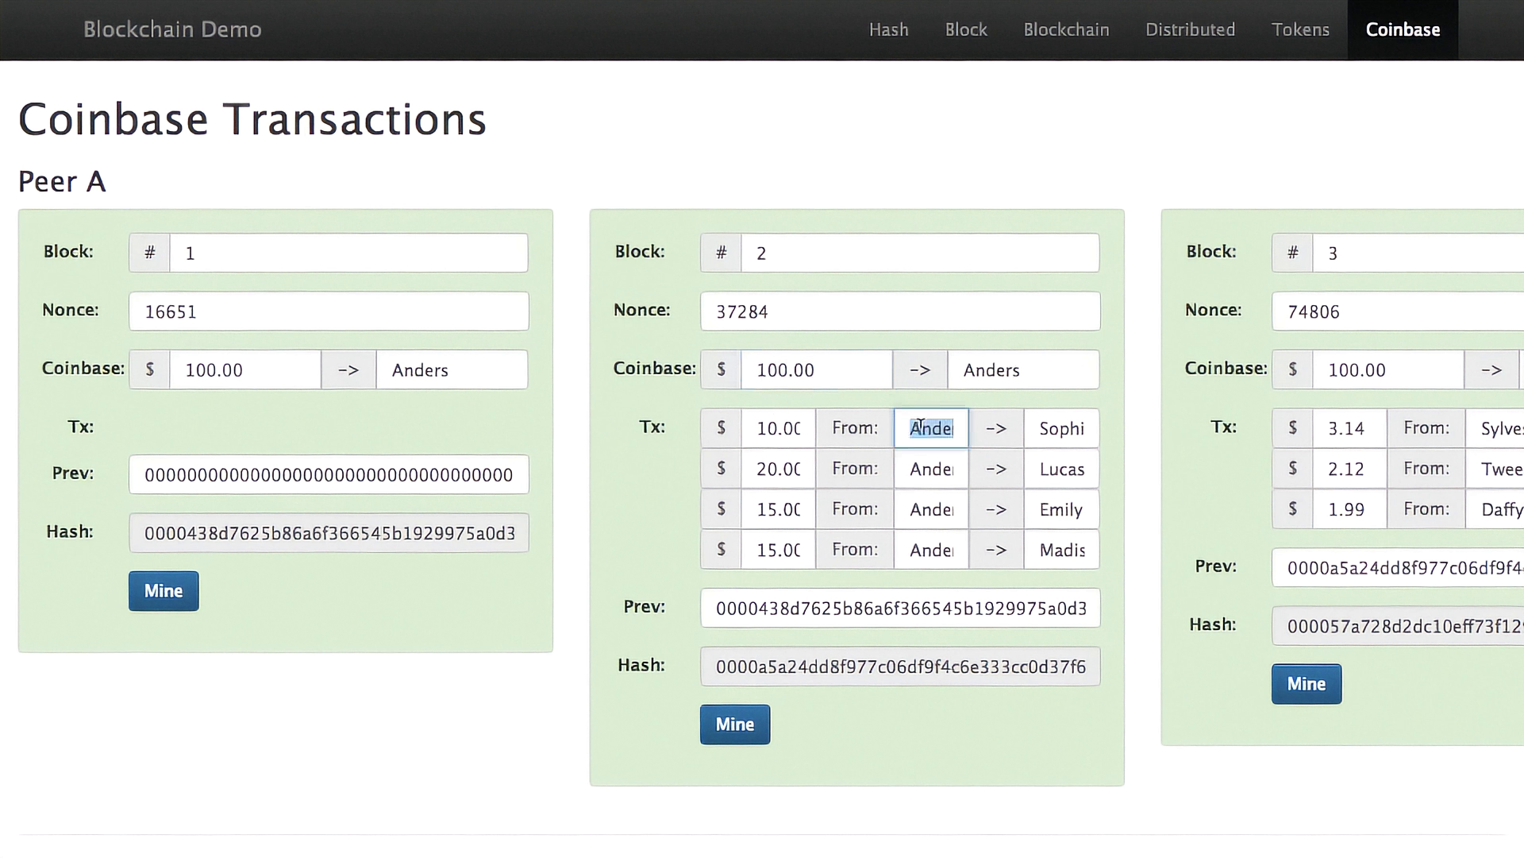
double_click(921, 468)
left_click(922, 507)
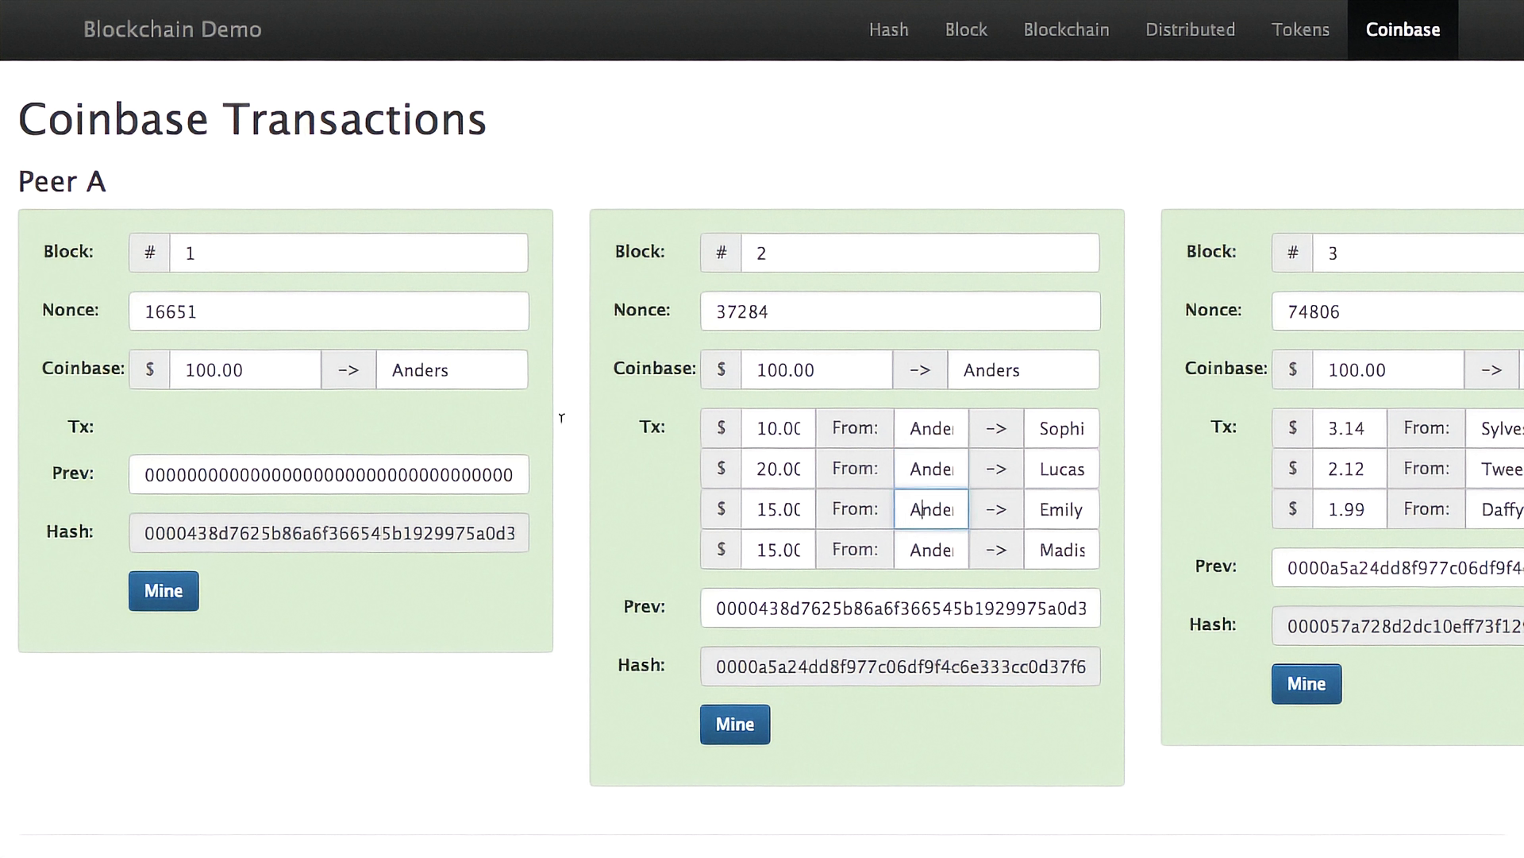
double_click(784, 426)
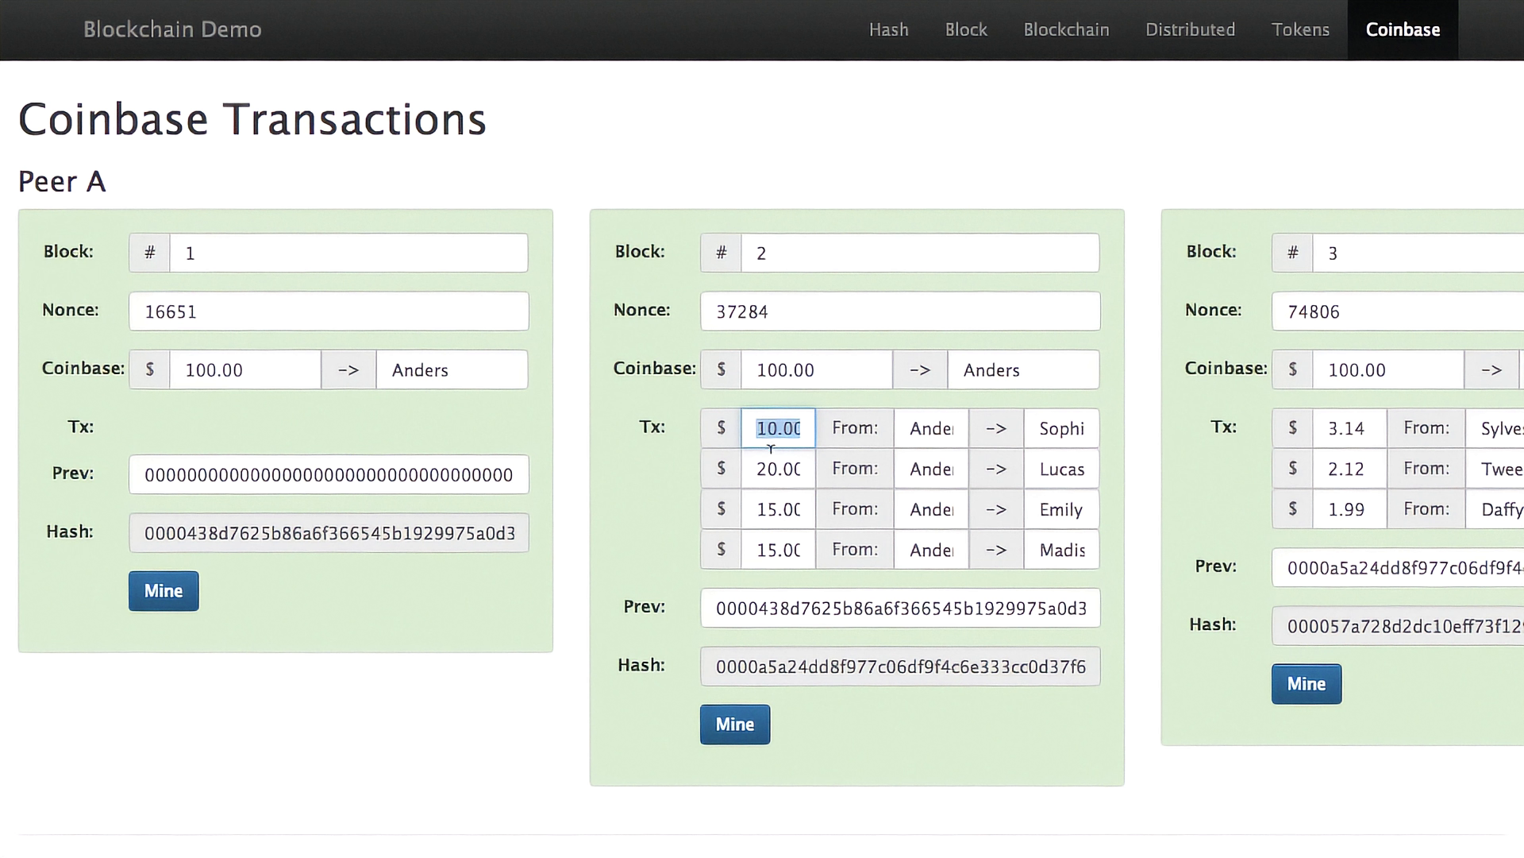
left_click(776, 500)
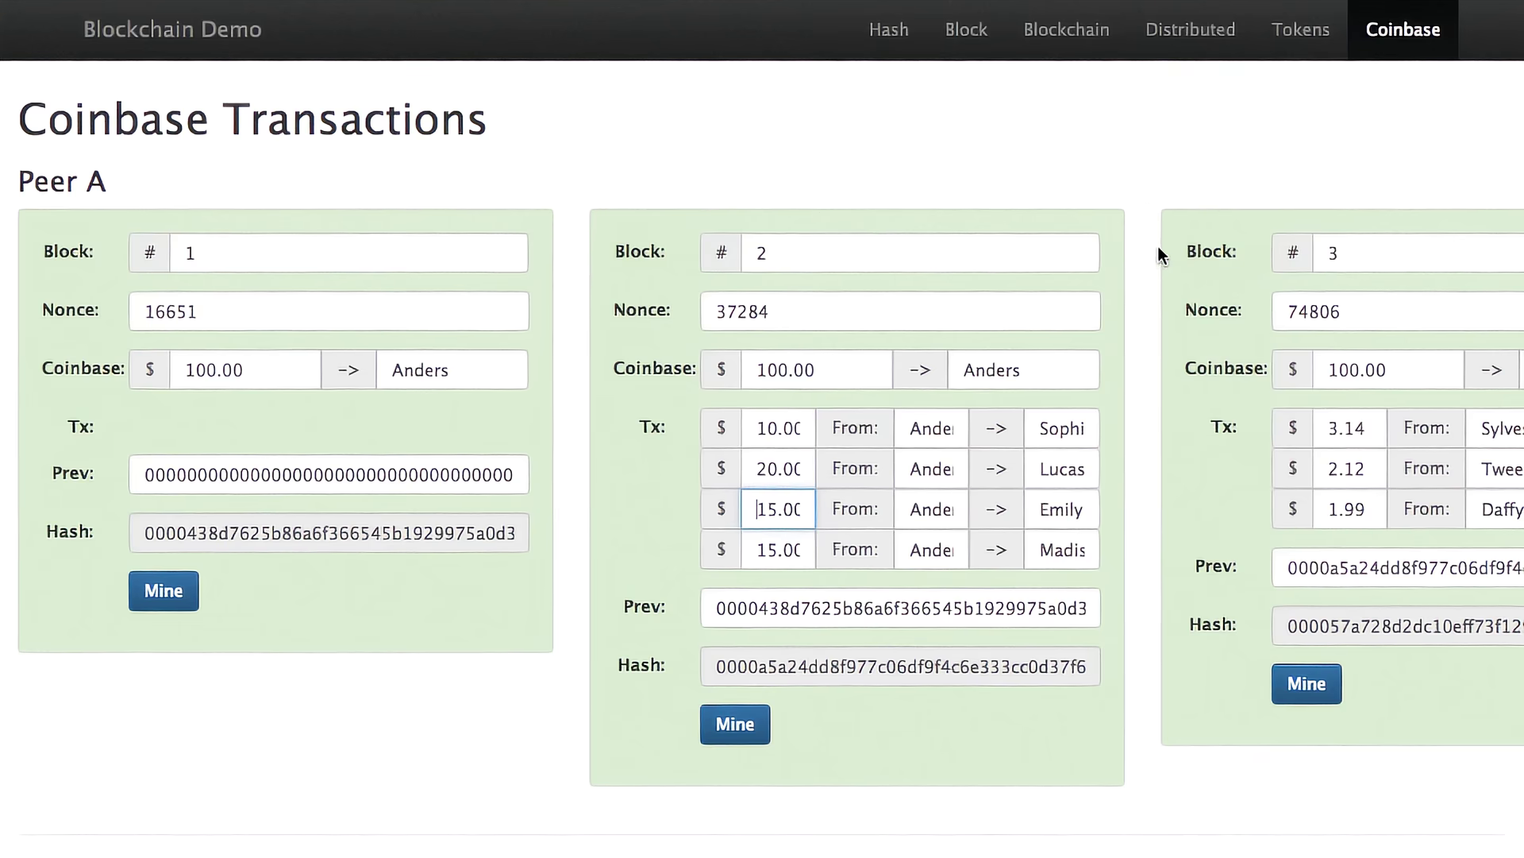
Step: Trace the first transaction in Peer A's block 5 back to the matching recipient and amount in block 4
scroll(1153, 259, "right", 10)
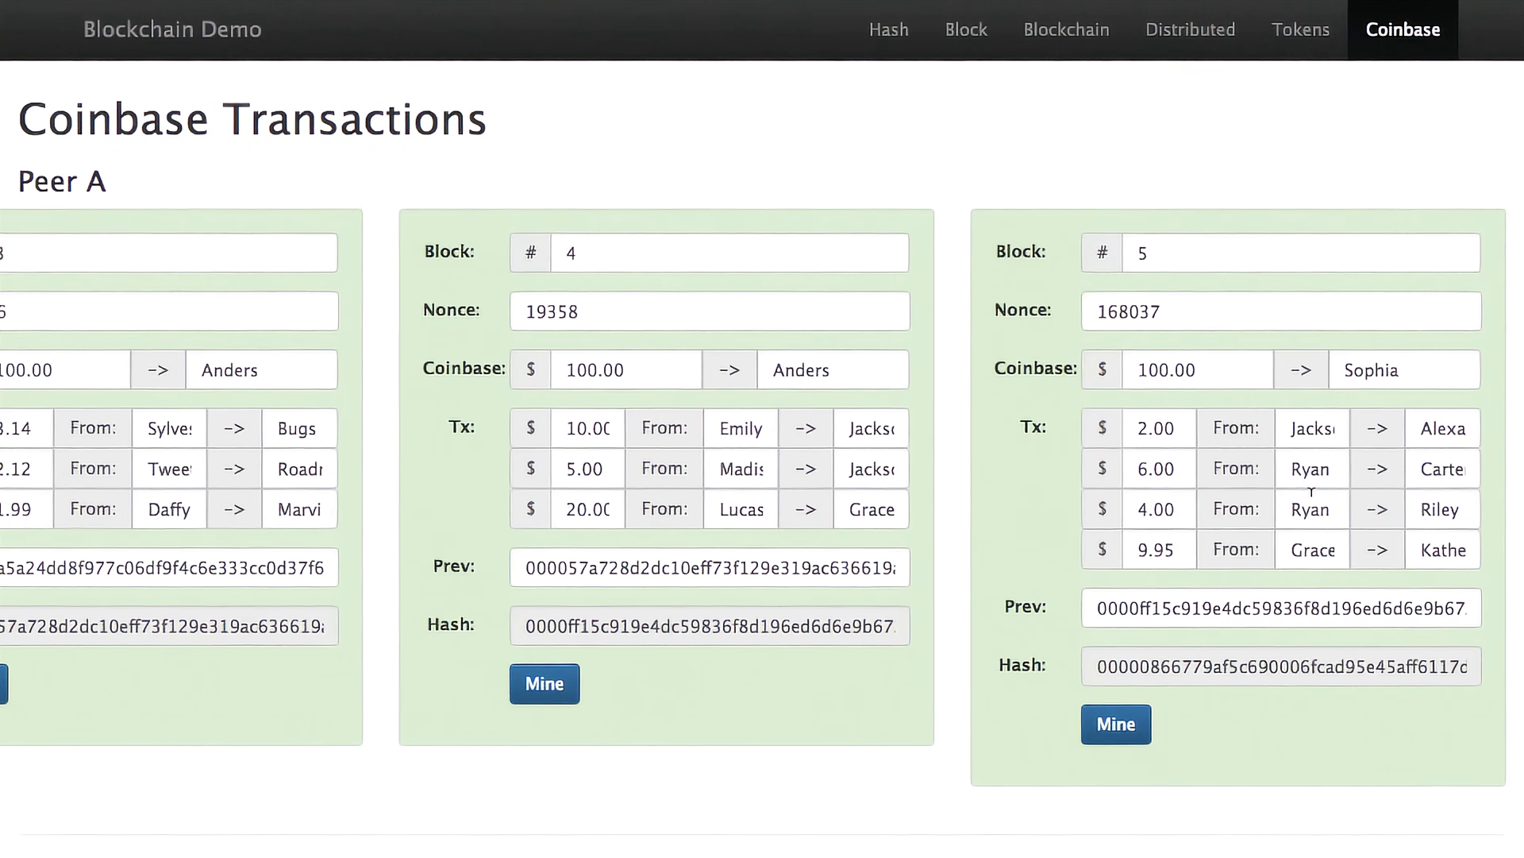
double_click(1314, 425)
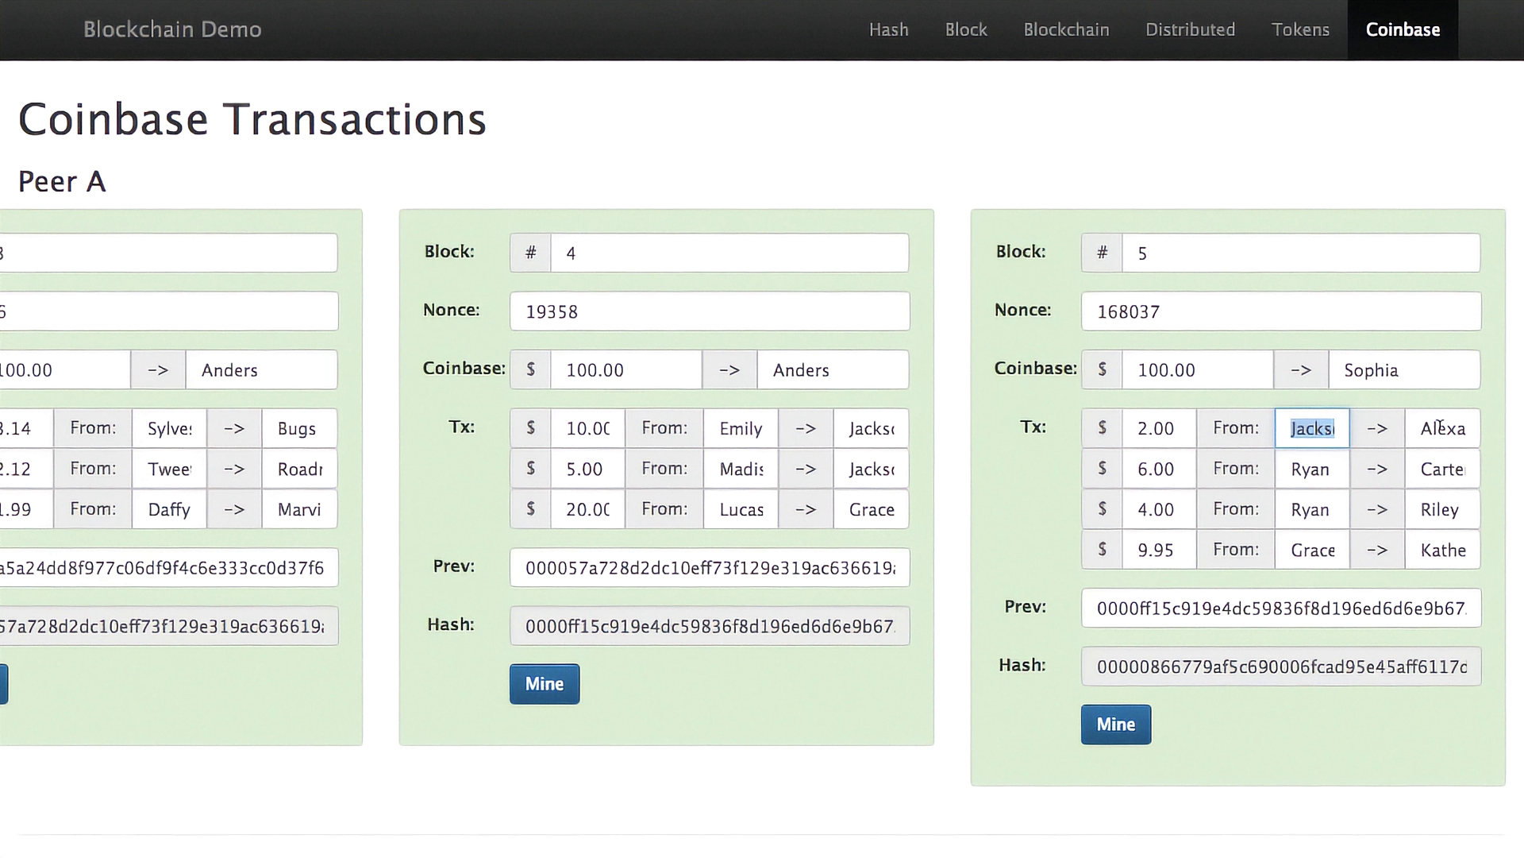
double_click(1440, 427)
double_click(1161, 430)
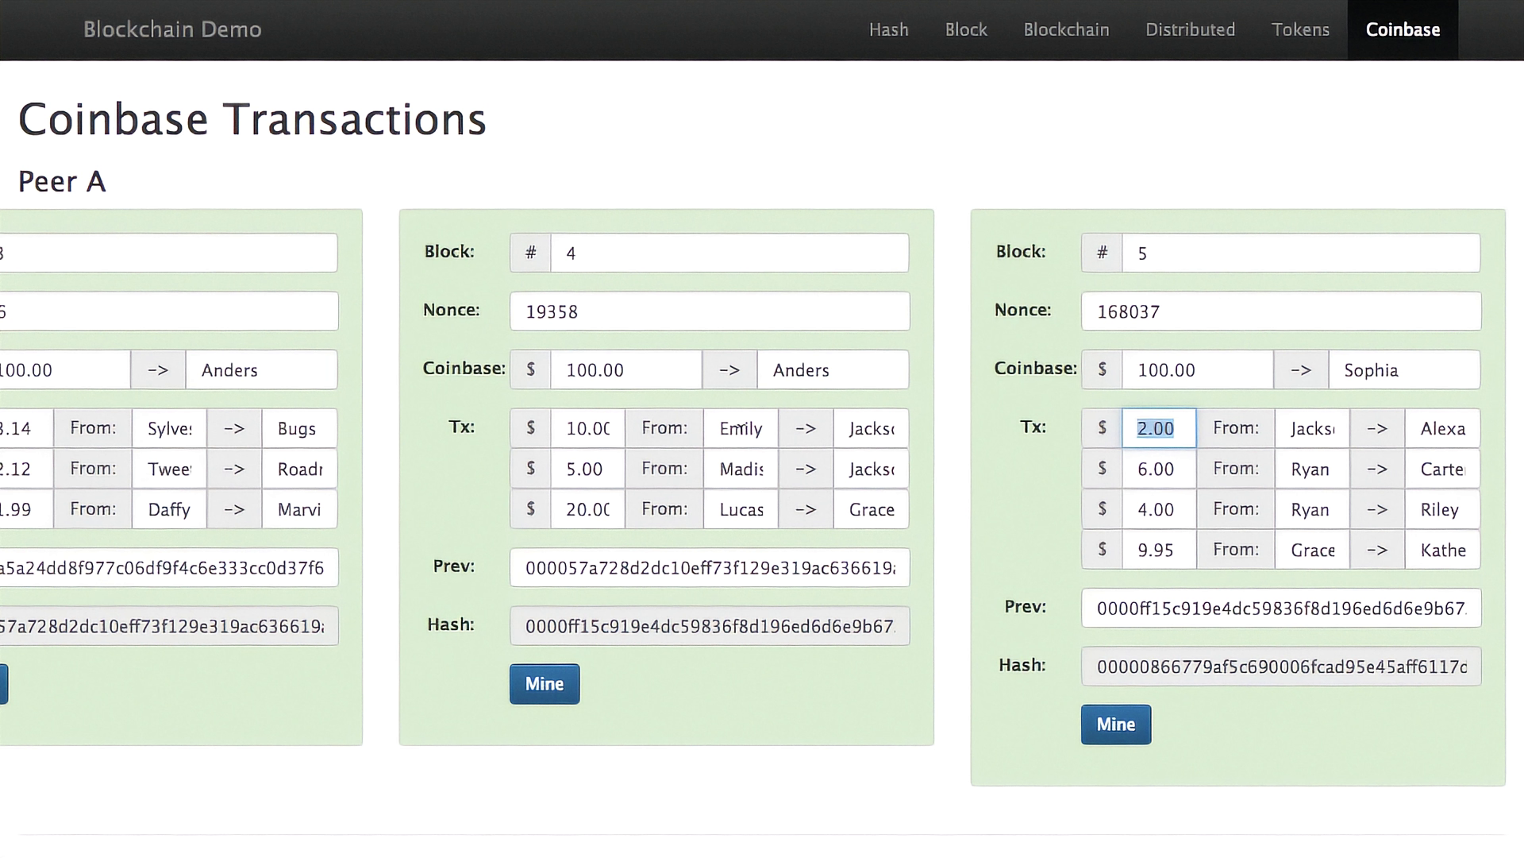
double_click(587, 420)
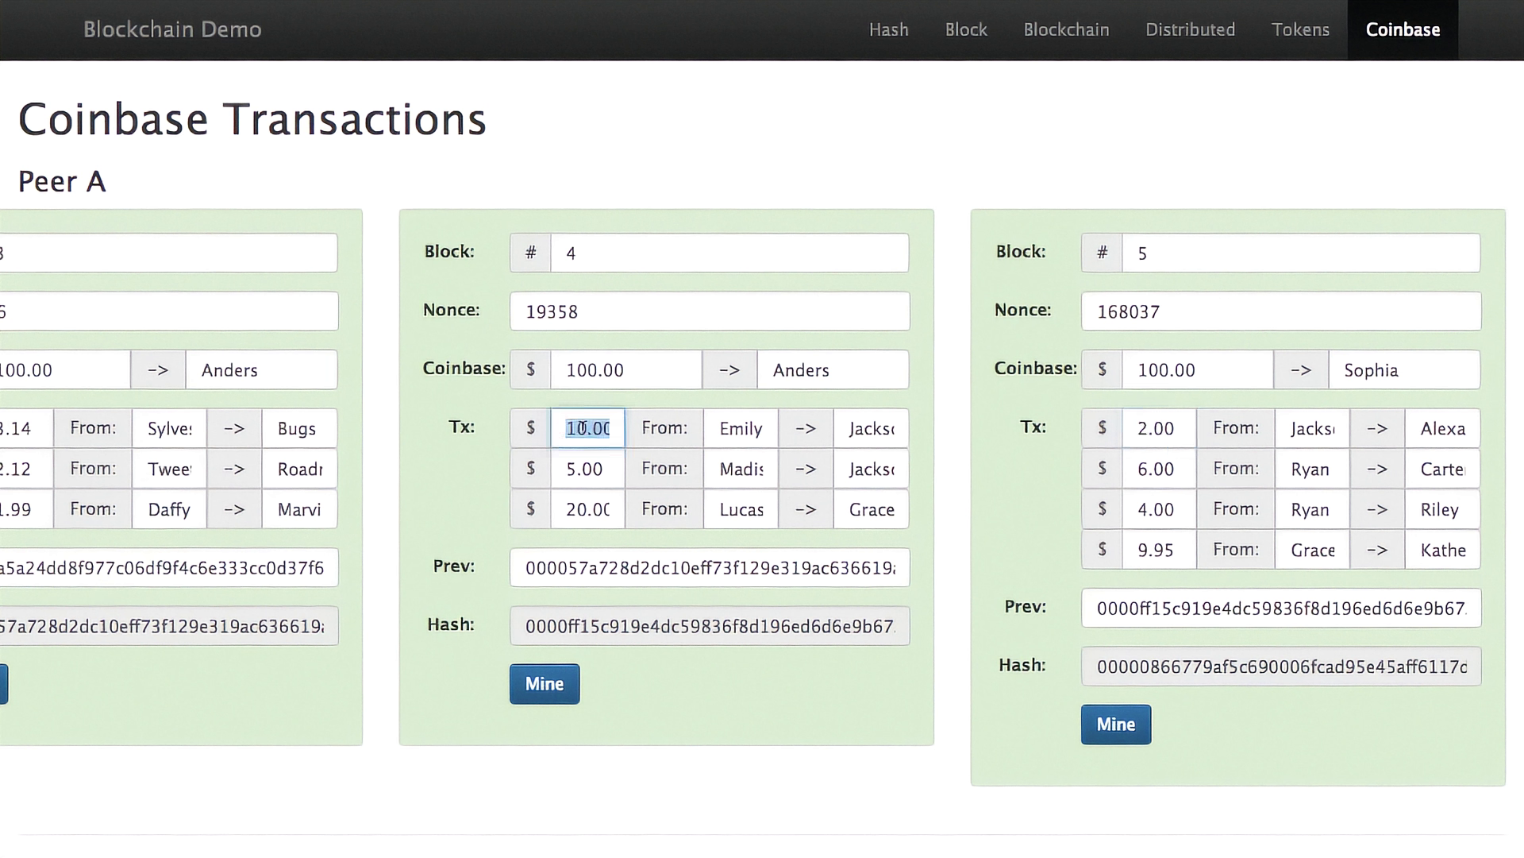
double_click(871, 429)
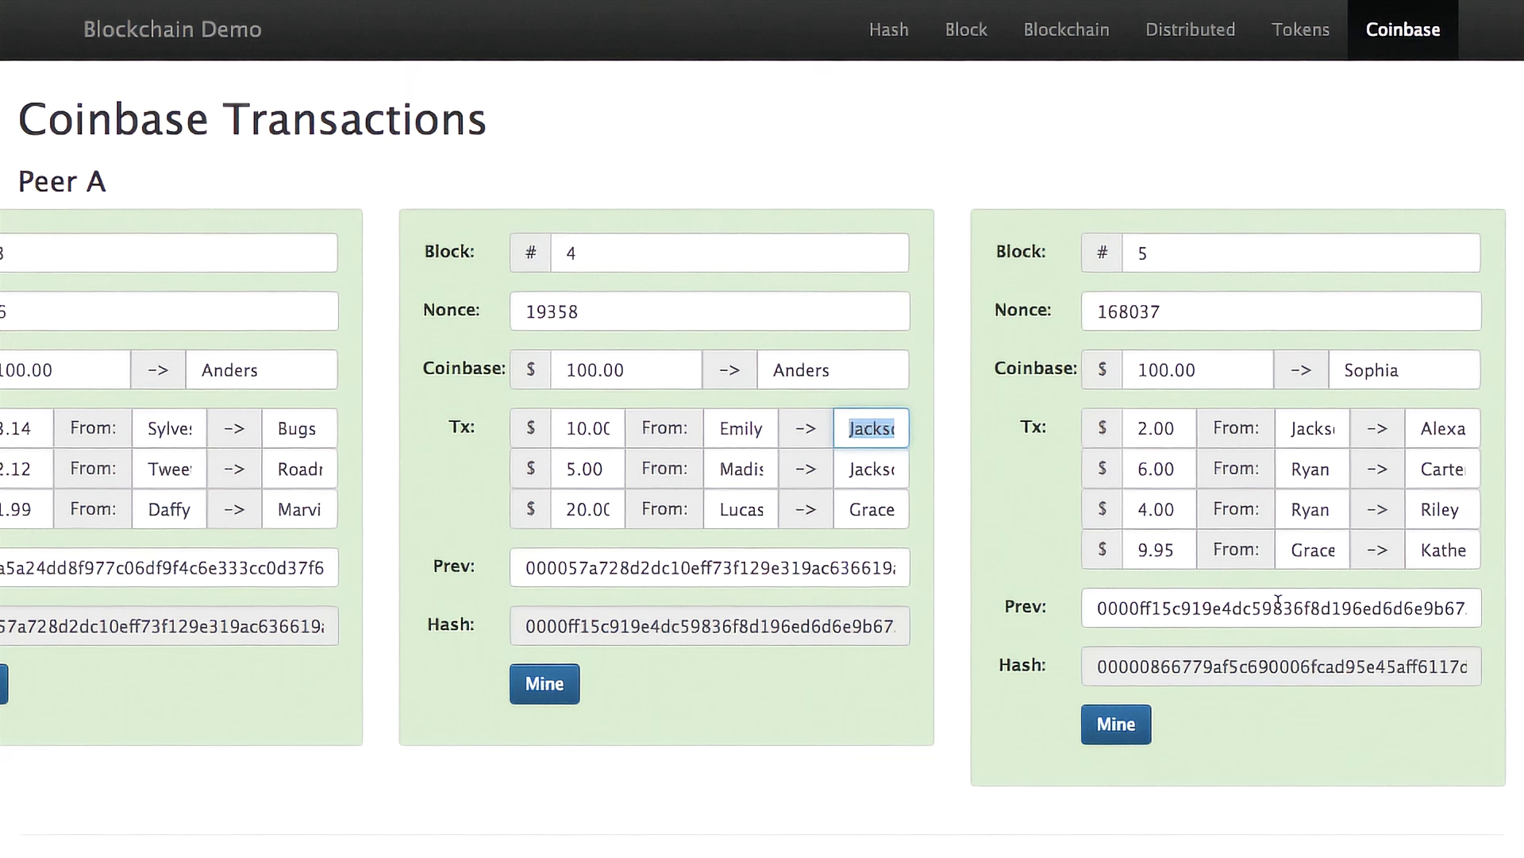
Step: Highlight the previous-block hash of Peer A's block 5 and check the sender of its second transaction
double_click(1149, 599)
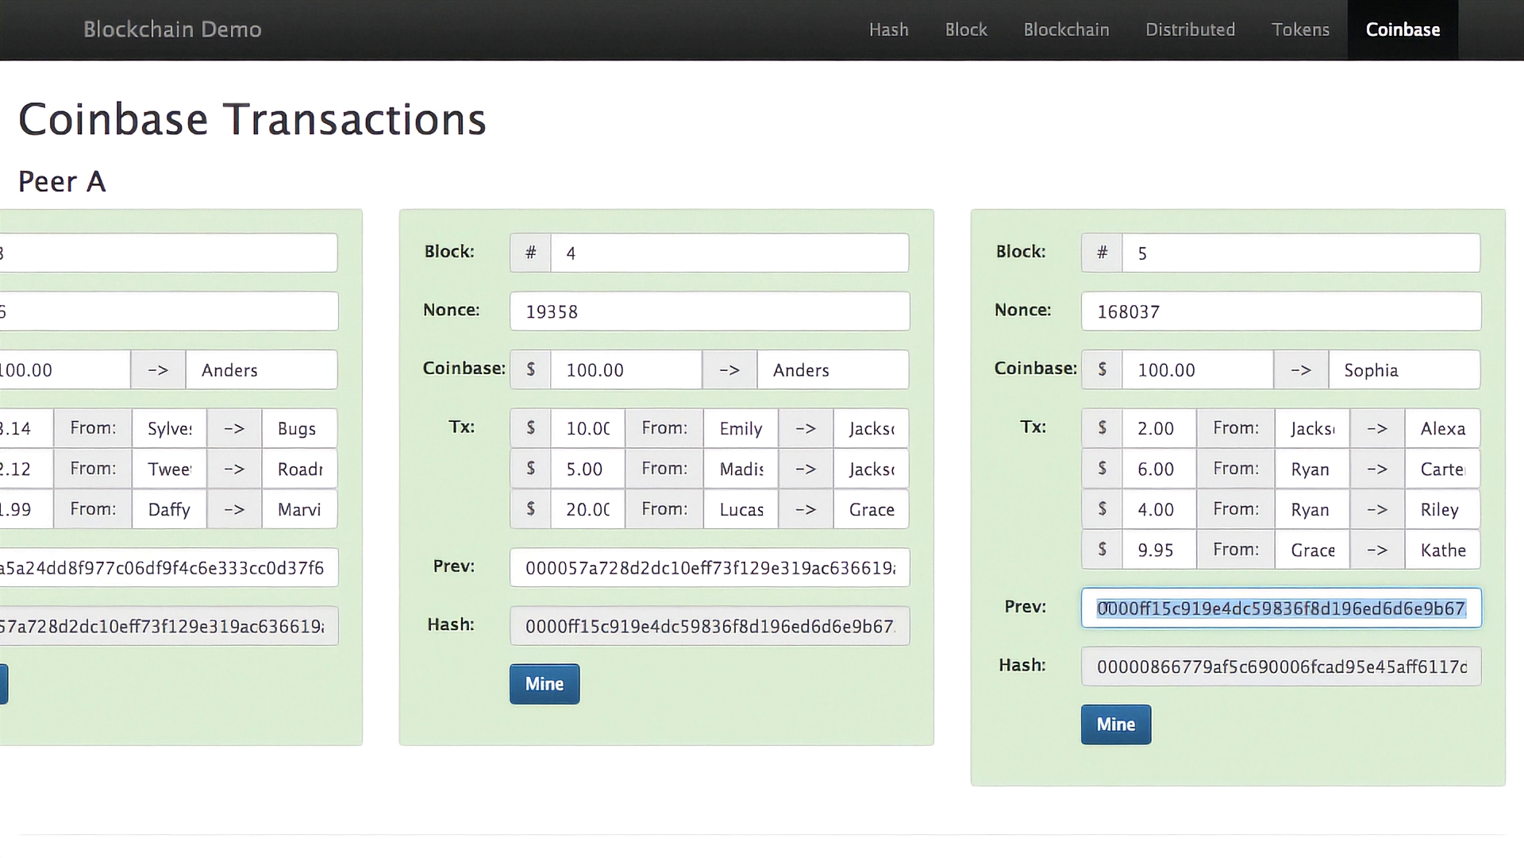
left_click_drag(1222, 605, 619, 570)
left_click_drag(416, 540, 1150, 522)
left_click(1307, 467)
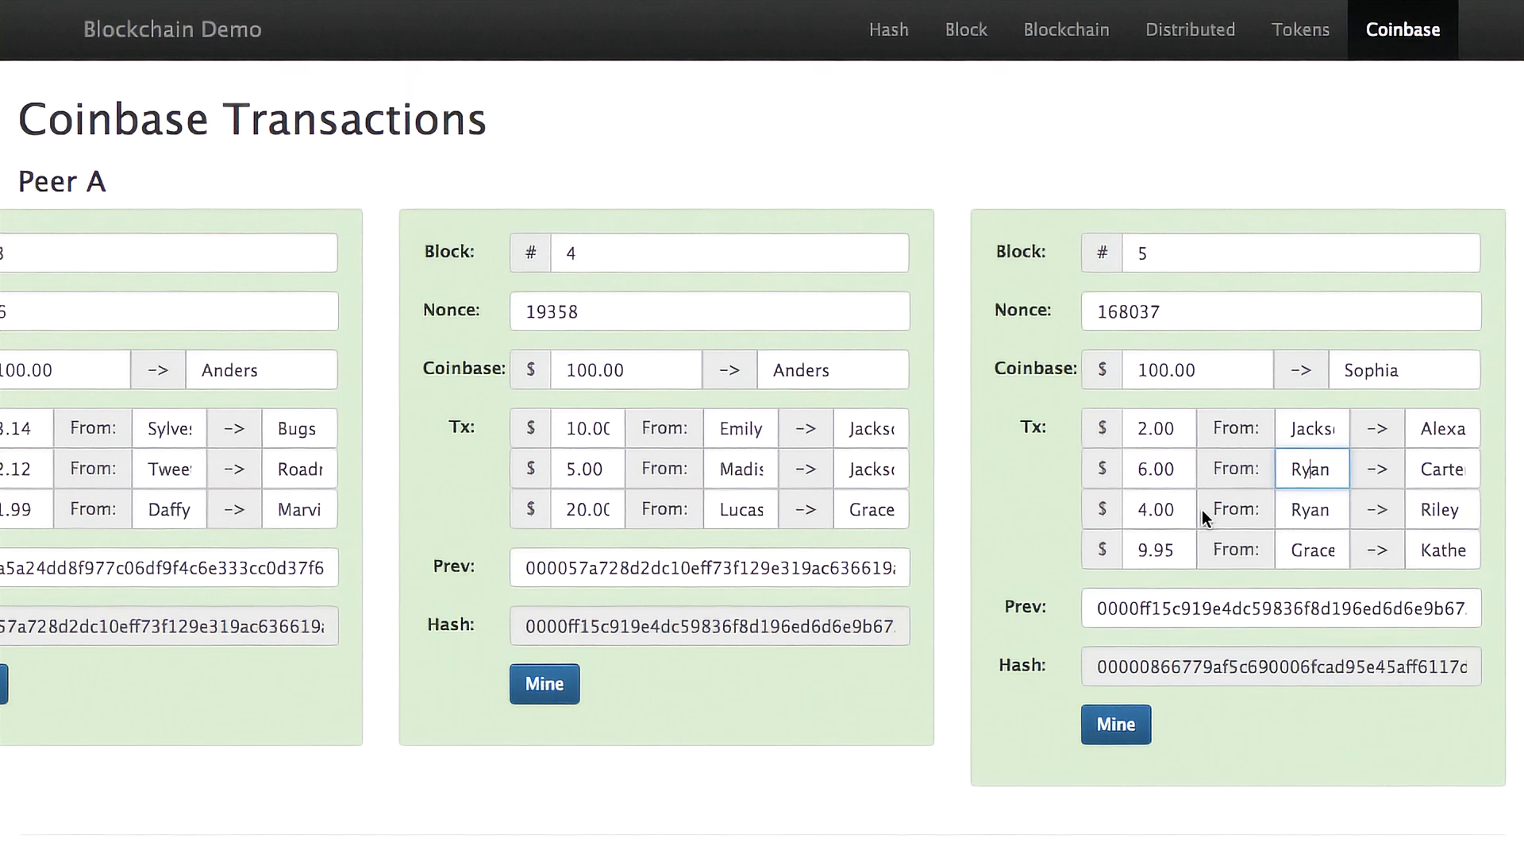
left_click(951, 198)
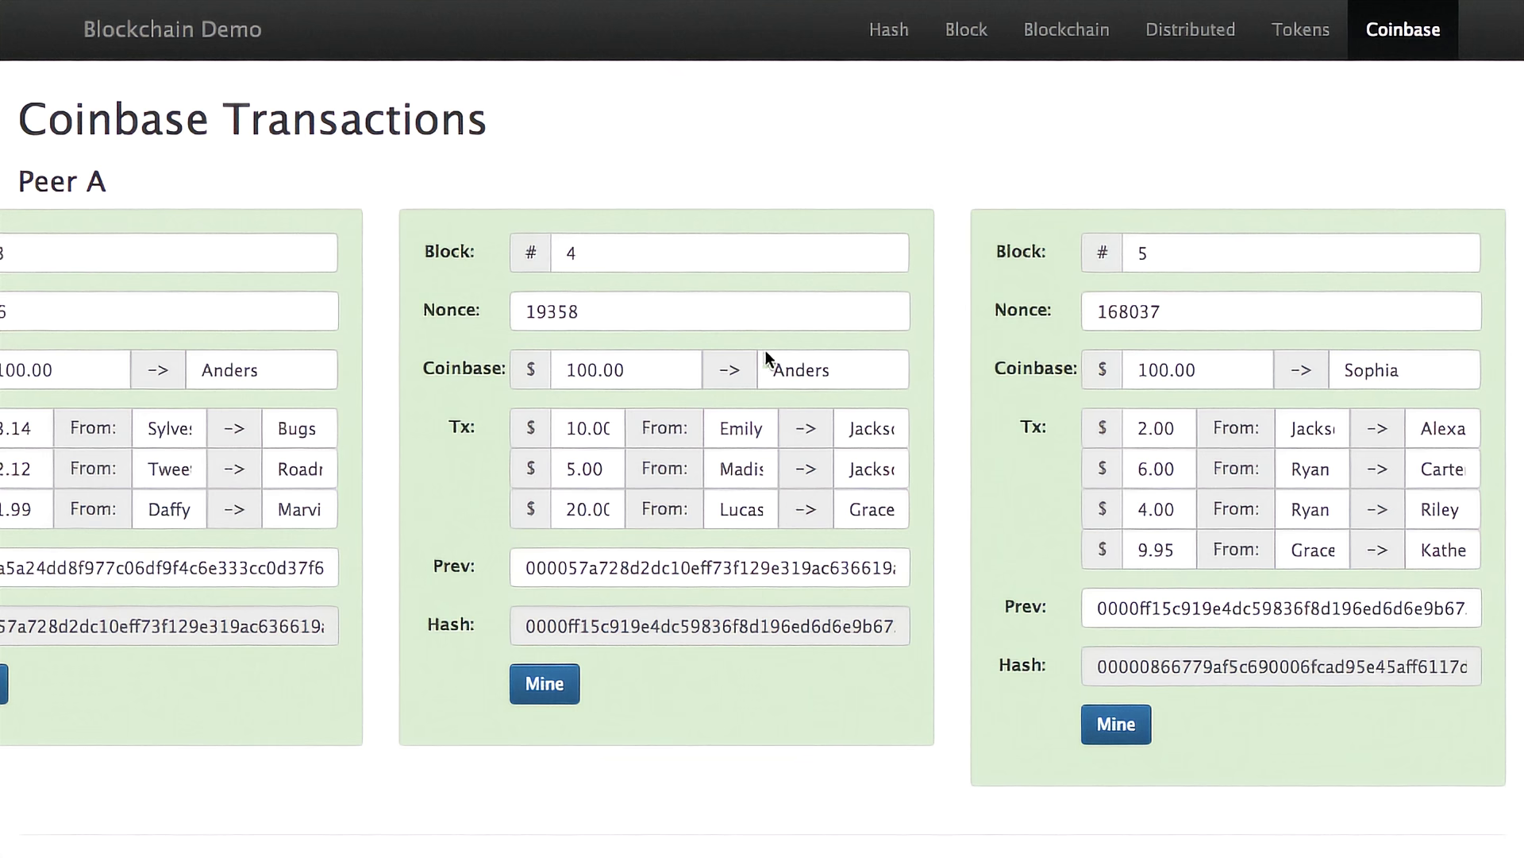
Step: Set the second transaction amount in block 4 of Peer A's coinbase chain to 6.00
scroll(953, 492, "down", 4)
scroll(953, 496, "down", 7)
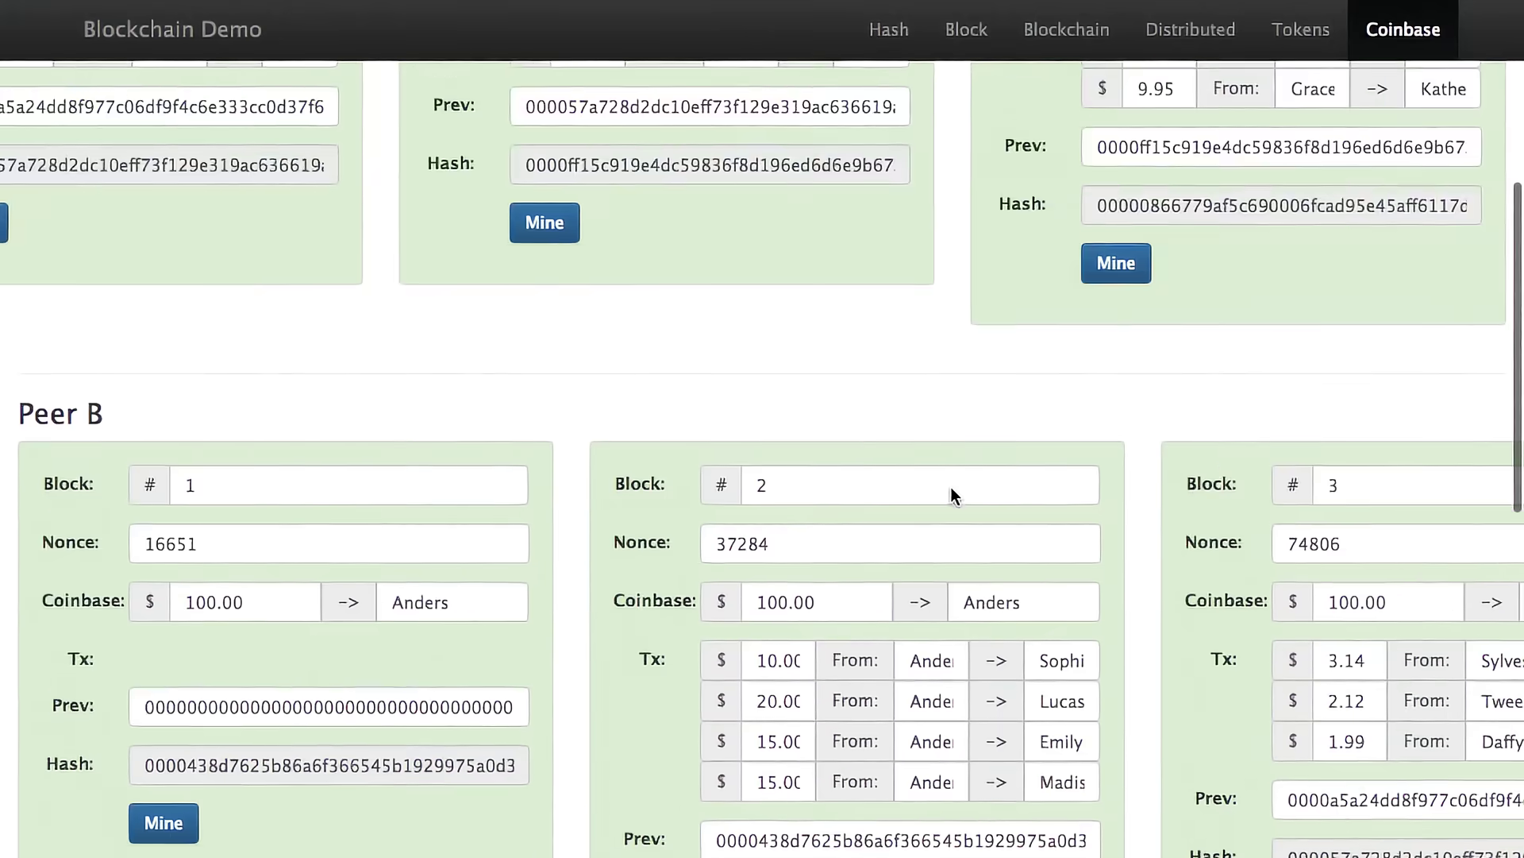
scroll(951, 483, "up", 11)
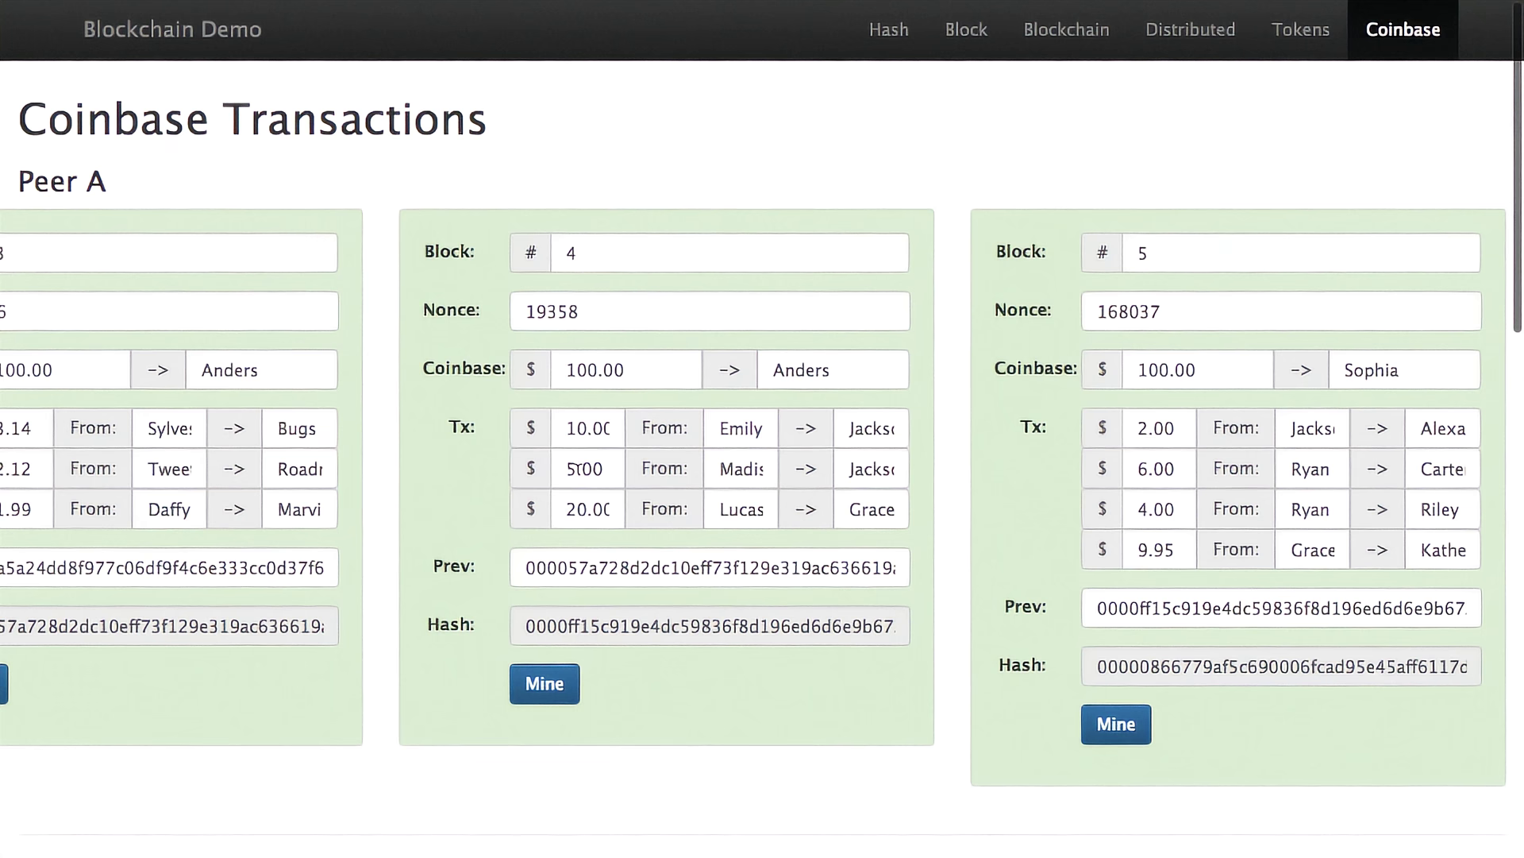
left_click(574, 469)
key("BackSpace")
type("6")
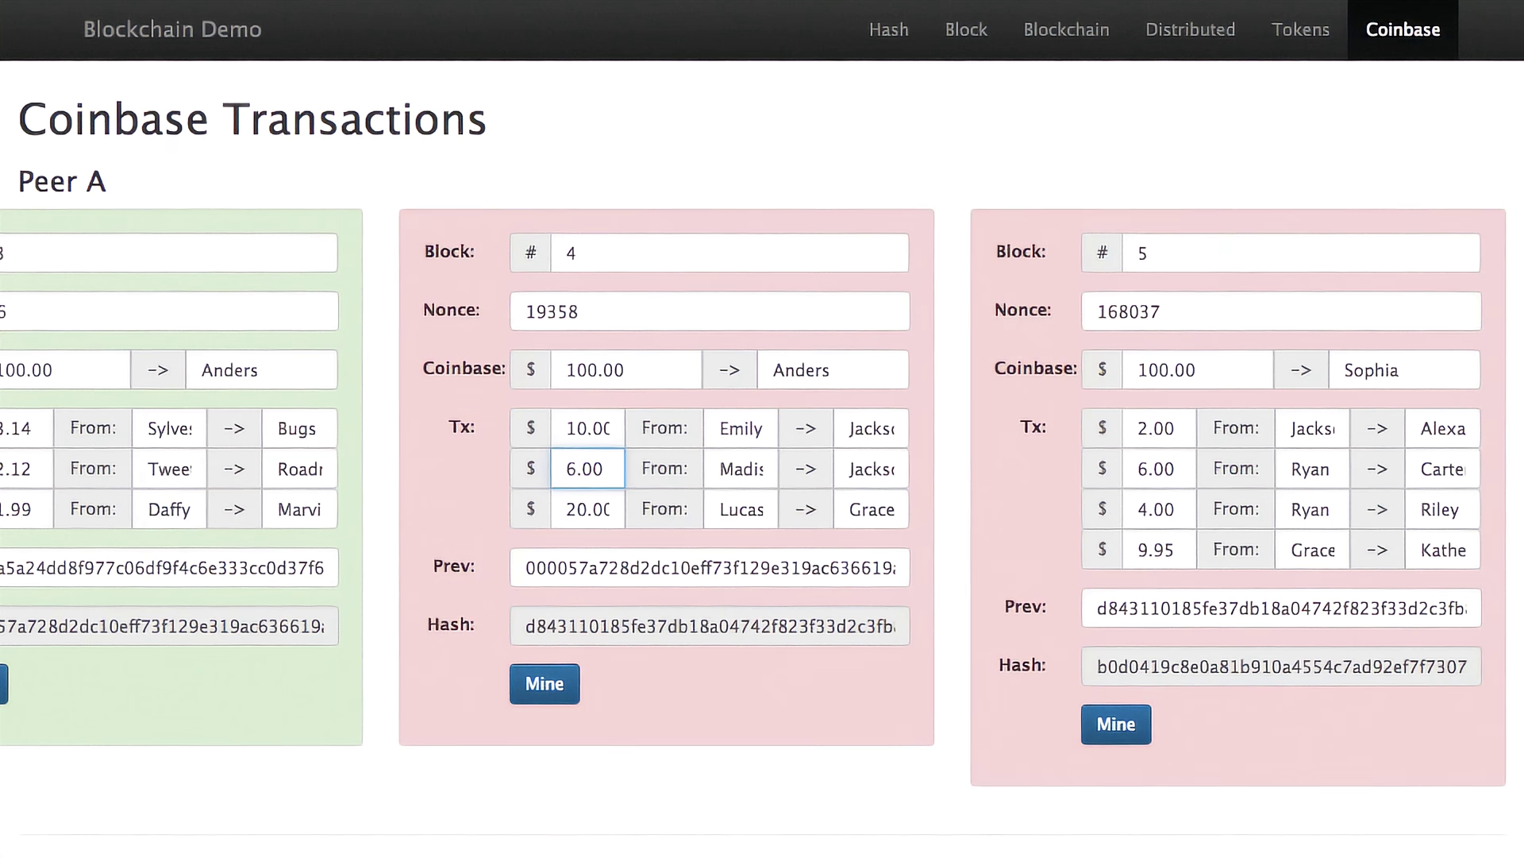
Step: Compare blocks 4 and 5 of Peer A's coinbase chain with the same blocks on Peers B and C
scroll(956, 568, "down", 8)
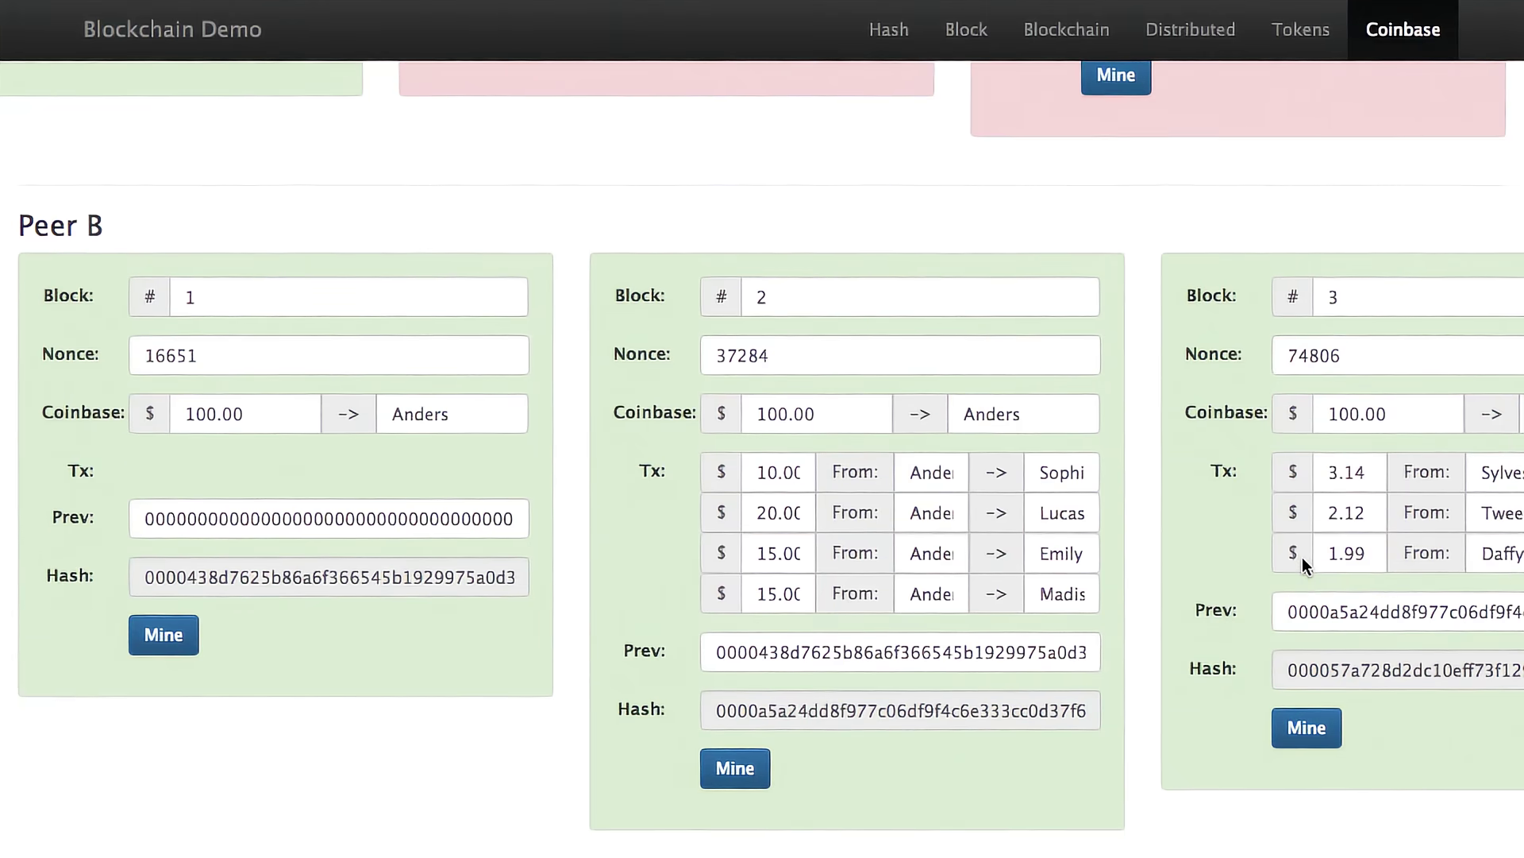
left_click(1327, 553)
scroll(1326, 551, "right", 10)
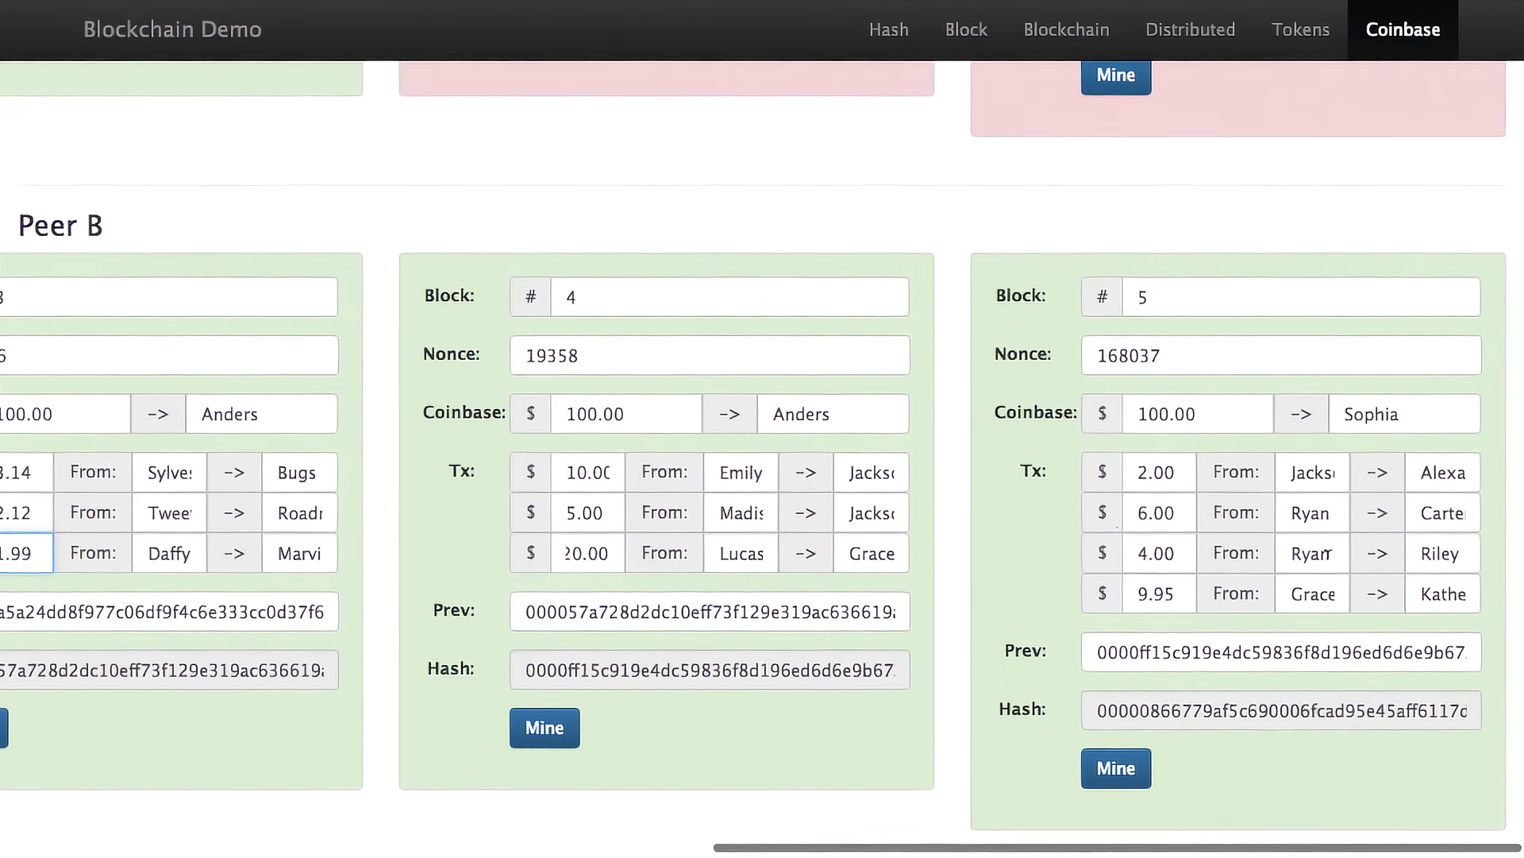
scroll(1072, 671, "down", 10)
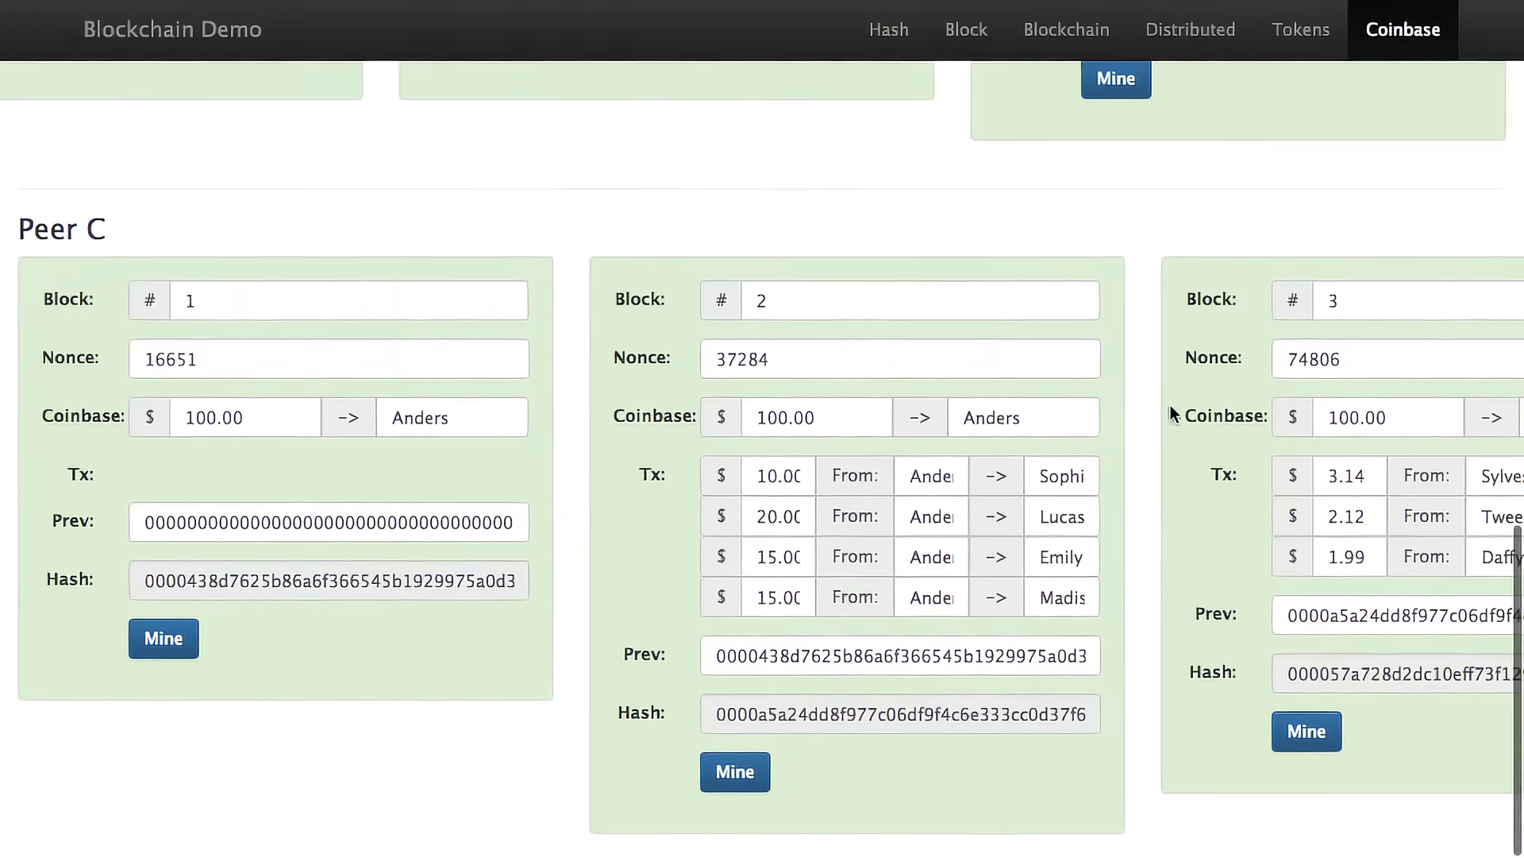
scroll(1175, 340, "right", 10)
scroll(1175, 339, "up", 15)
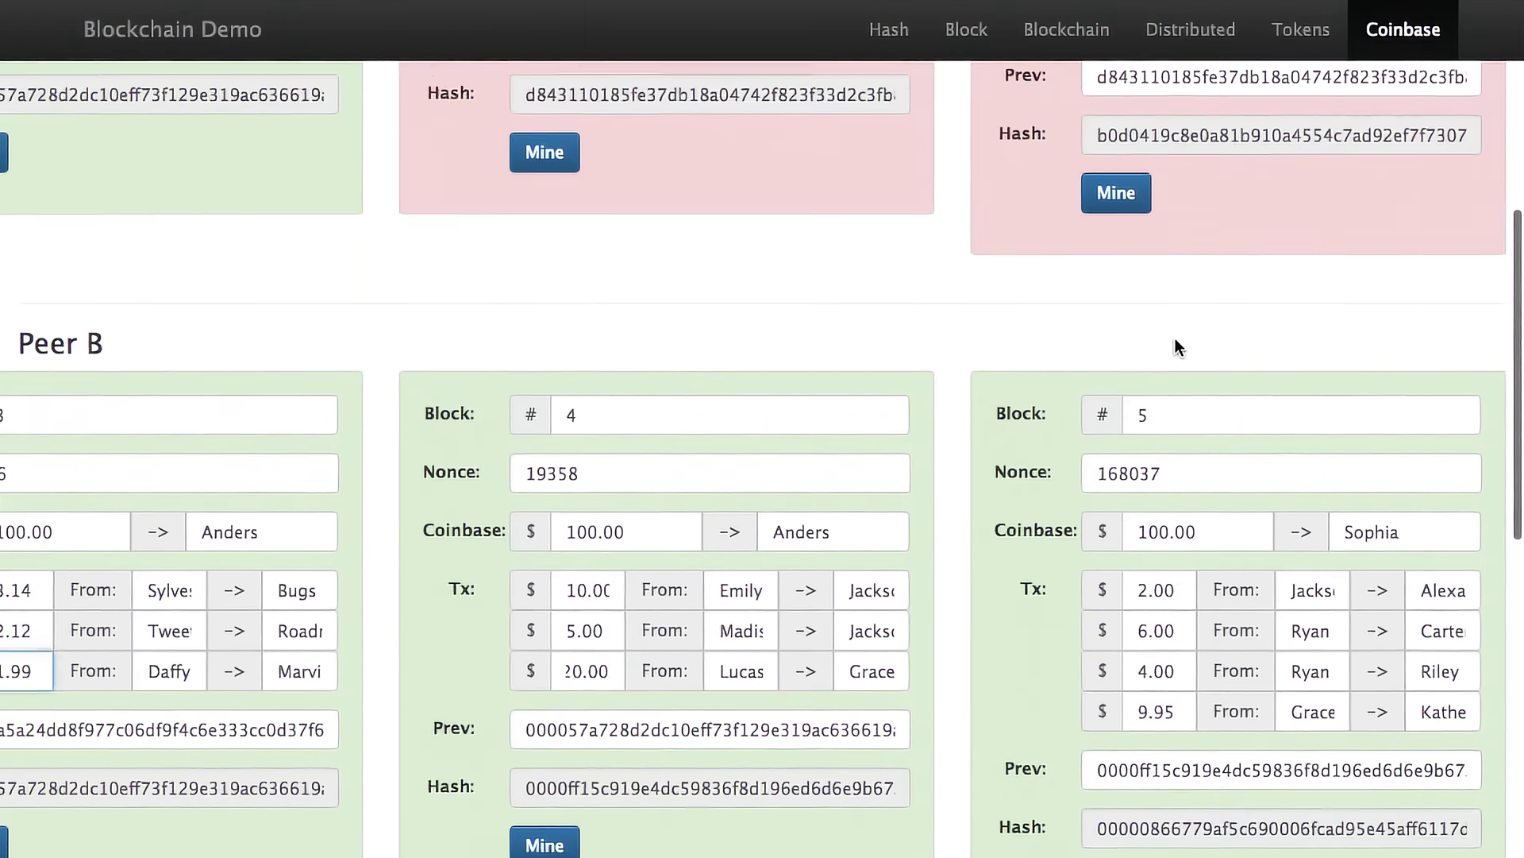
scroll(1184, 323, "up", 2)
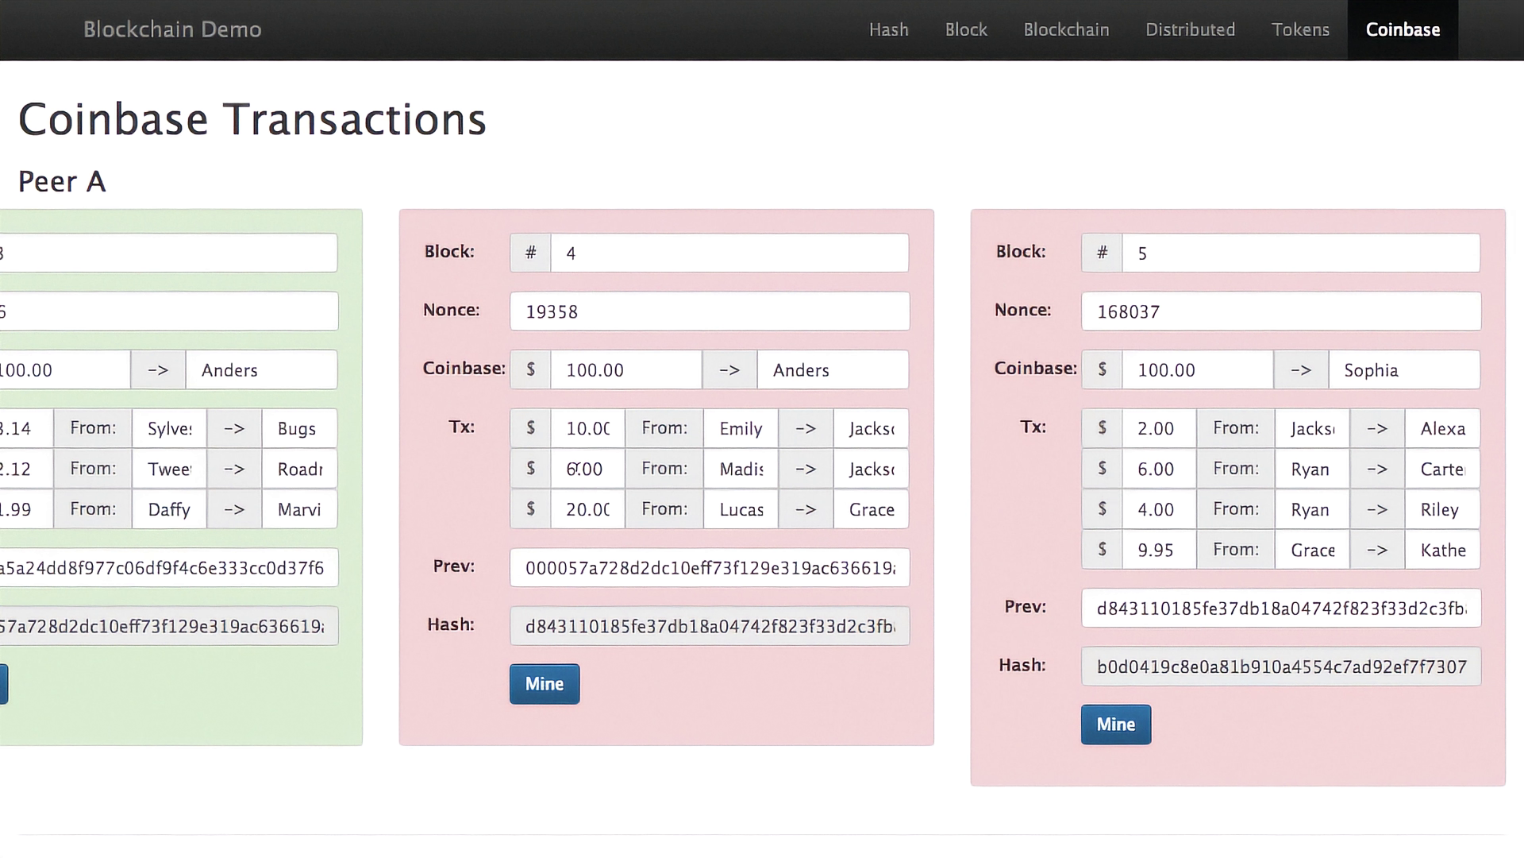
Step: Set the second transaction amount in Peer A's block 4 to 5.00 and review the blocks of the chain
left_click(576, 470)
key("BackSpace")
type("5")
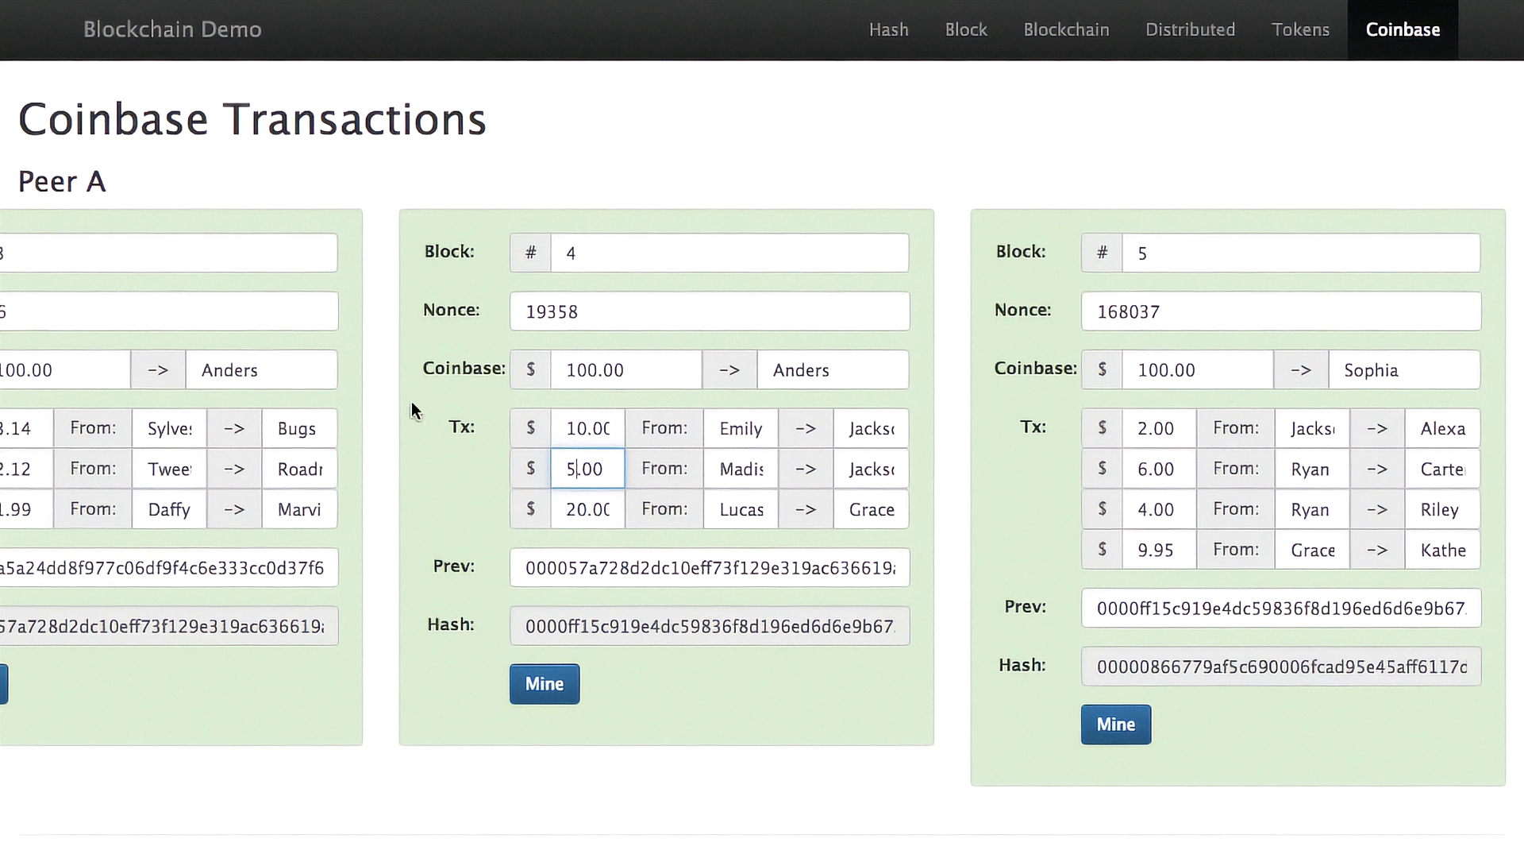
scroll(381, 399, "left", 10)
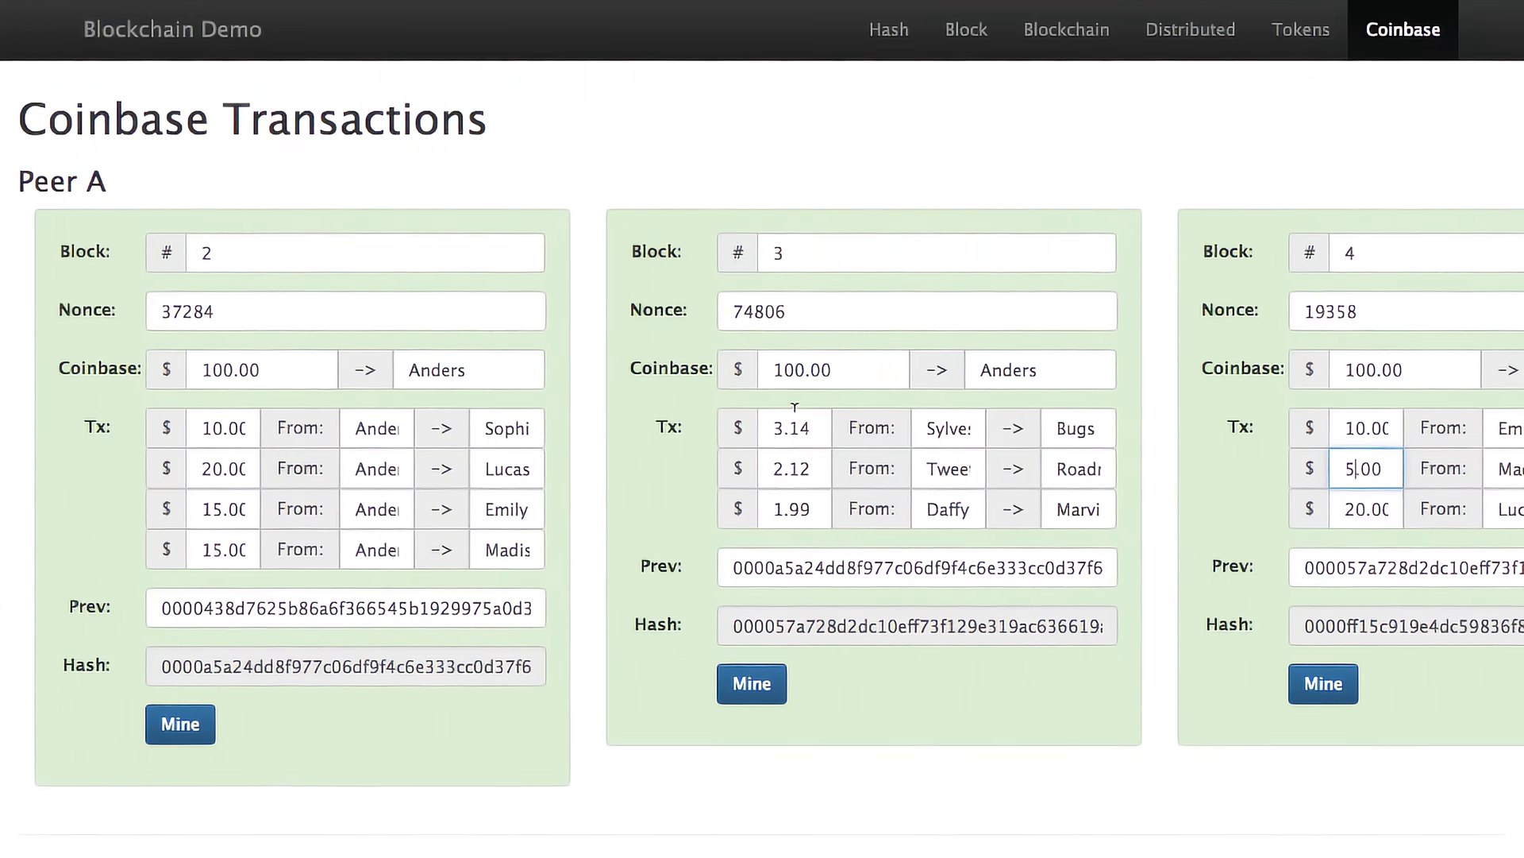
scroll(795, 407, "right", 10)
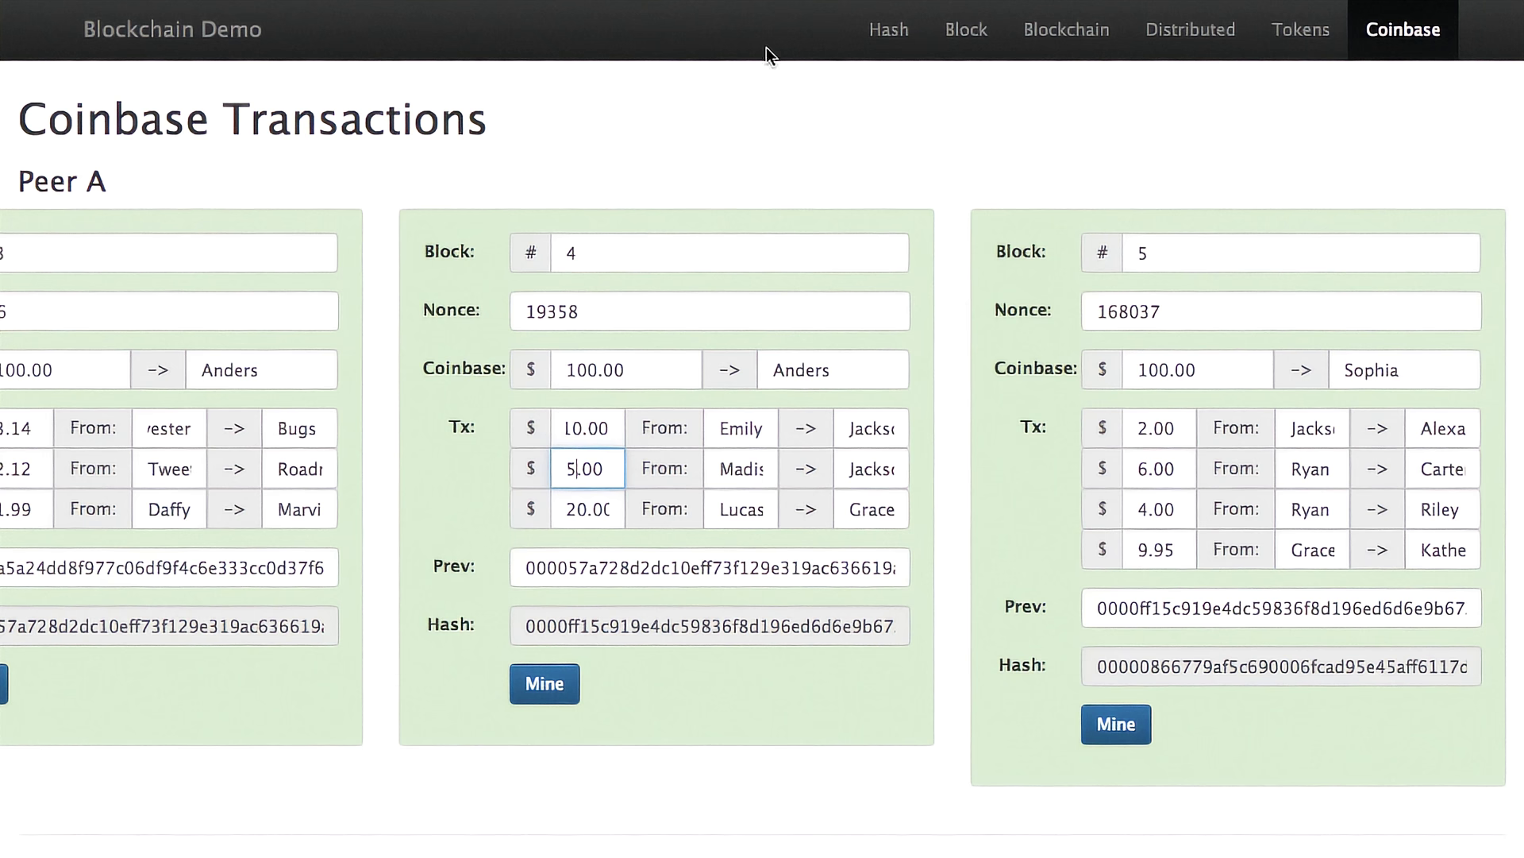
Step: Return to the SHA256 Hash page and place the cursor in its empty Data field
left_click(899, 47)
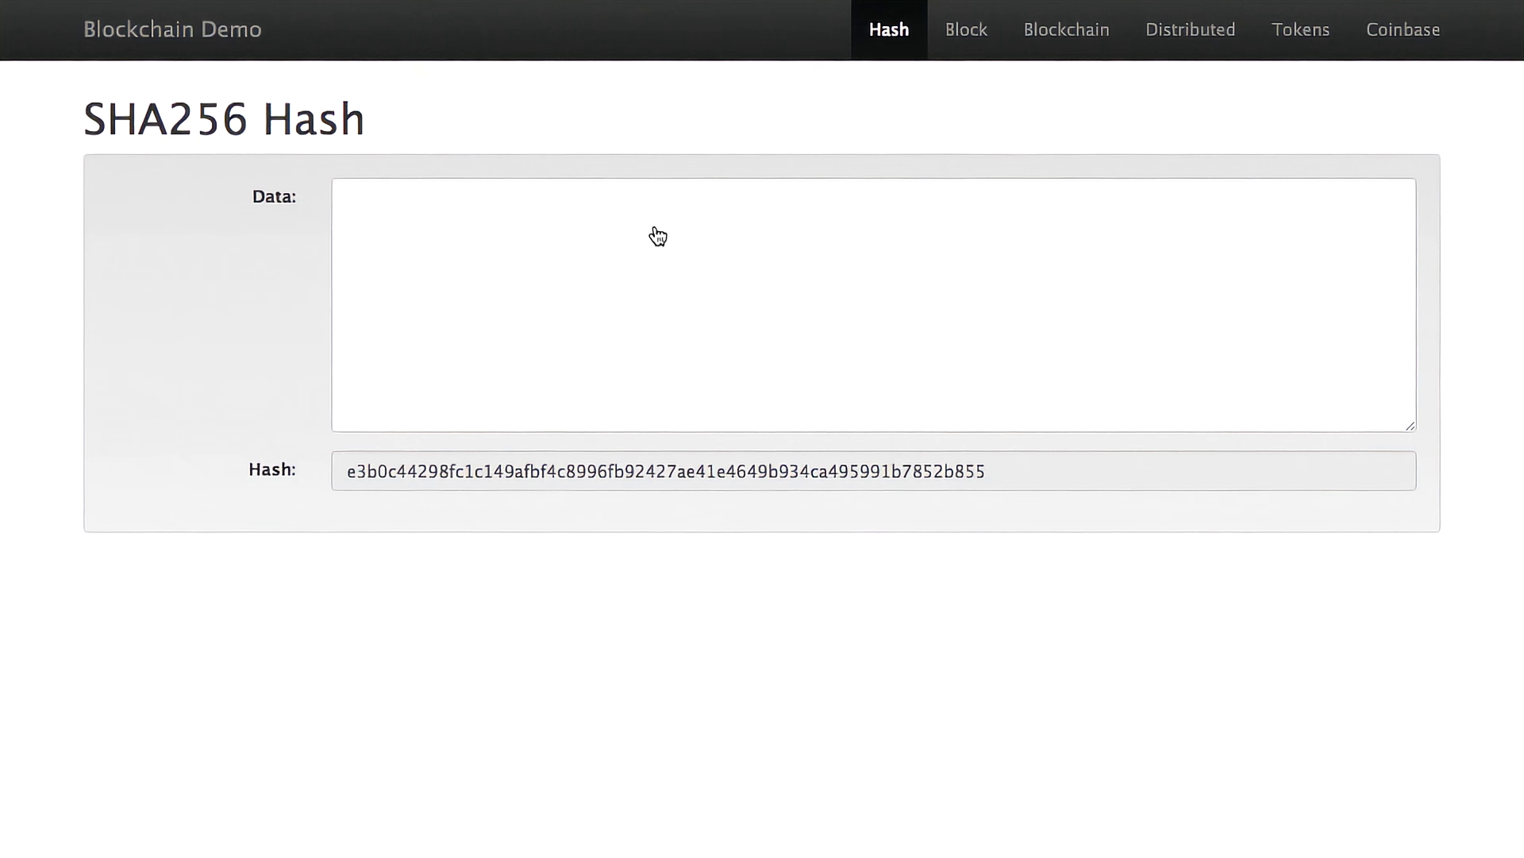
left_click(690, 266)
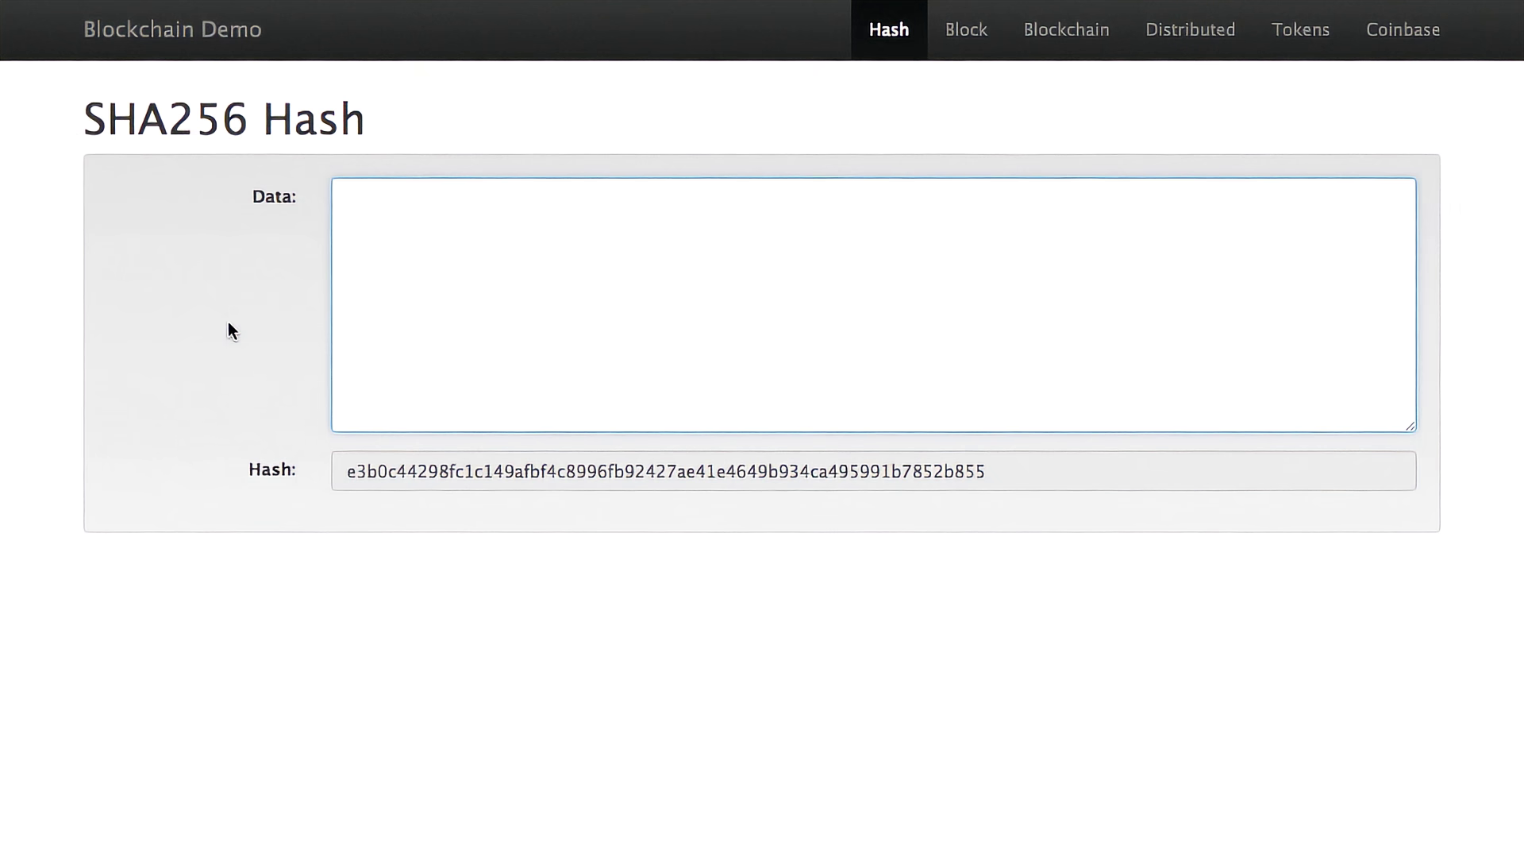